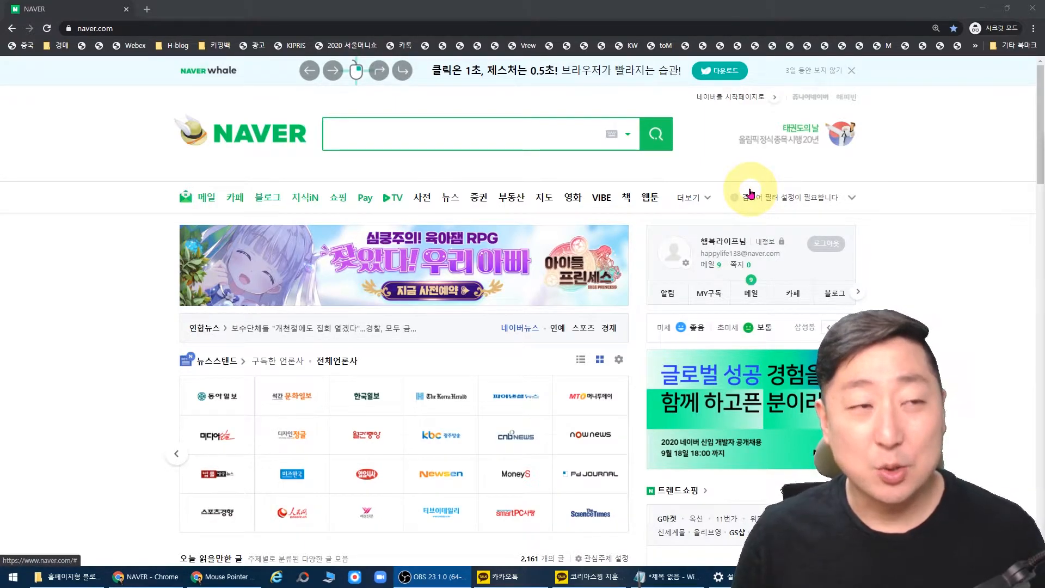
# Open the Unsplash website (unsplash.com) in a new browser tab.
pyautogui.click(148, 10)
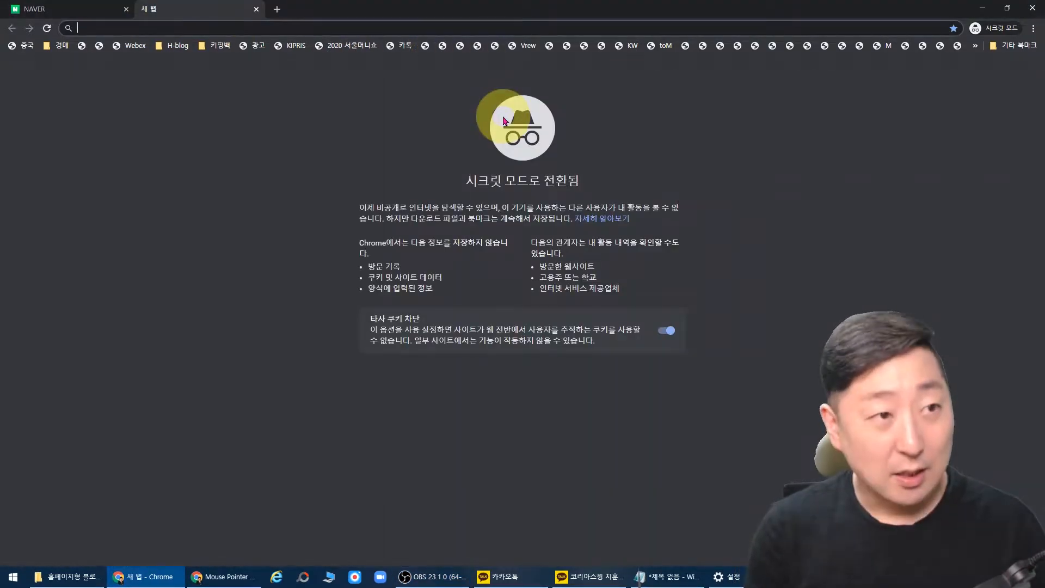
pyautogui.write('ㅓ')
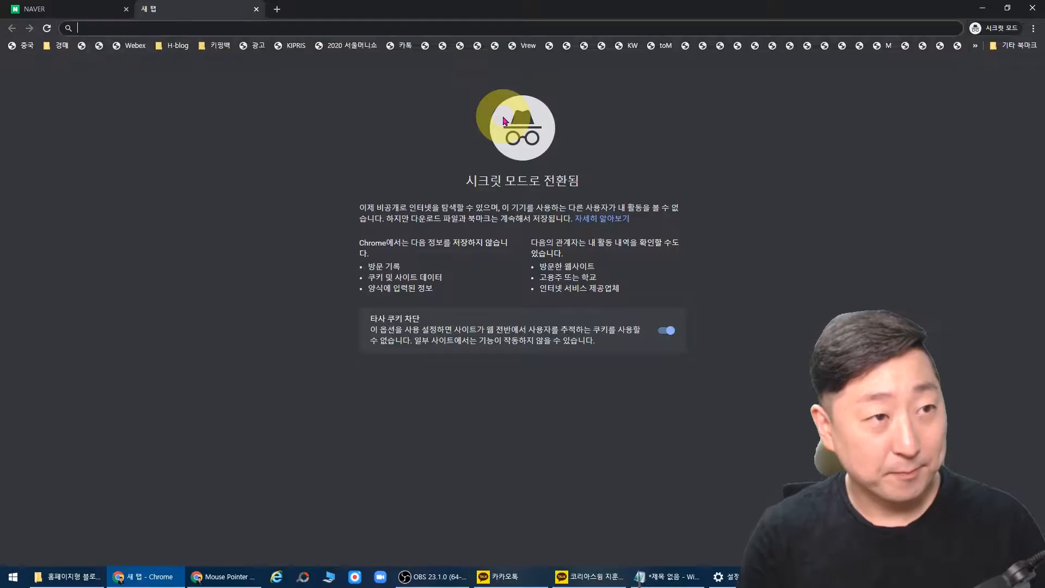
pyautogui.write('u')
pyautogui.press('Return')
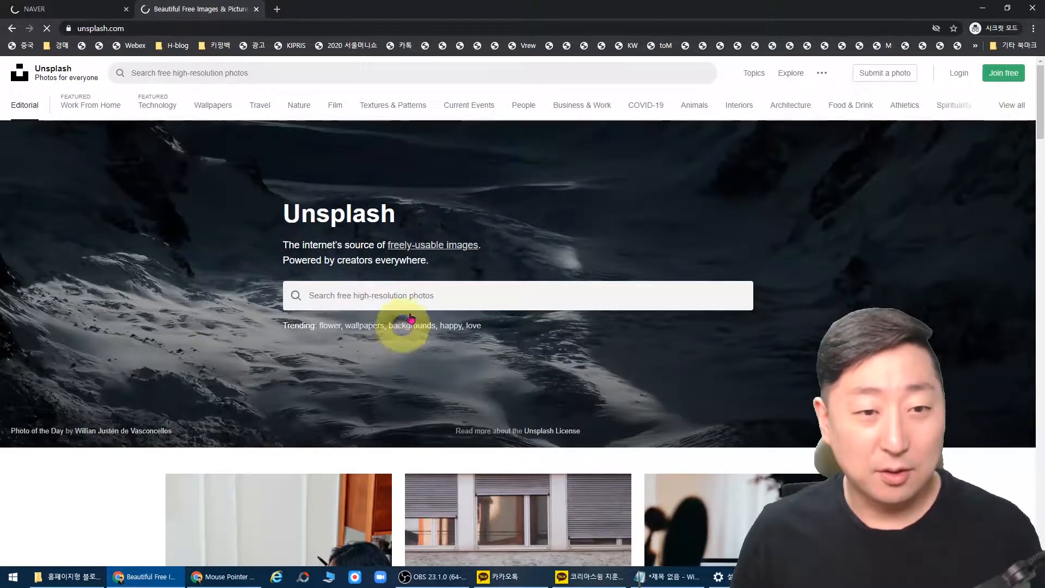
# Search Unsplash for "building" photos, correcting the misspelled search term.
pyautogui.click(435, 301)
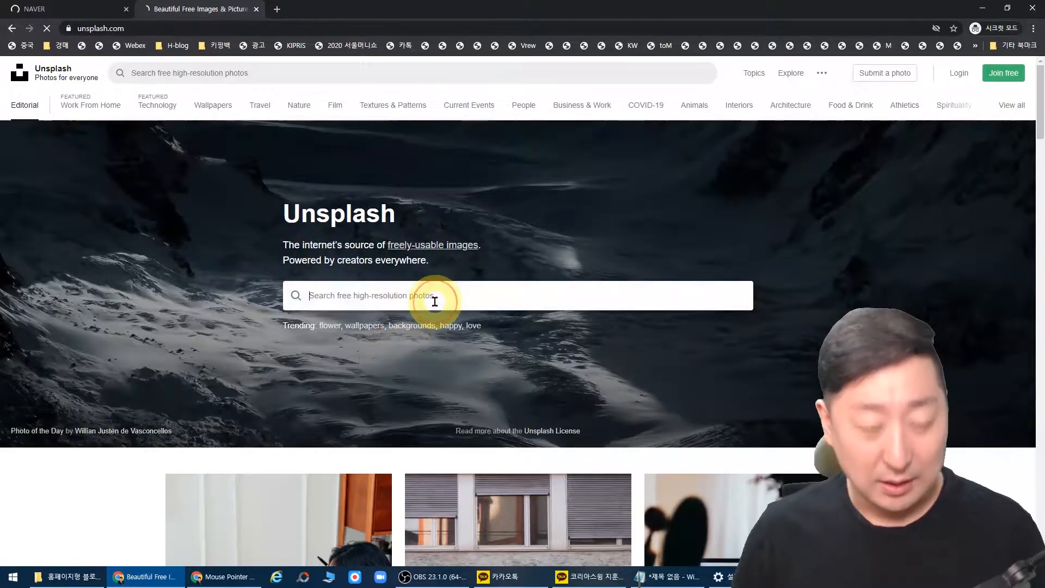
pyautogui.write('buiolding')
pyautogui.press('Return')
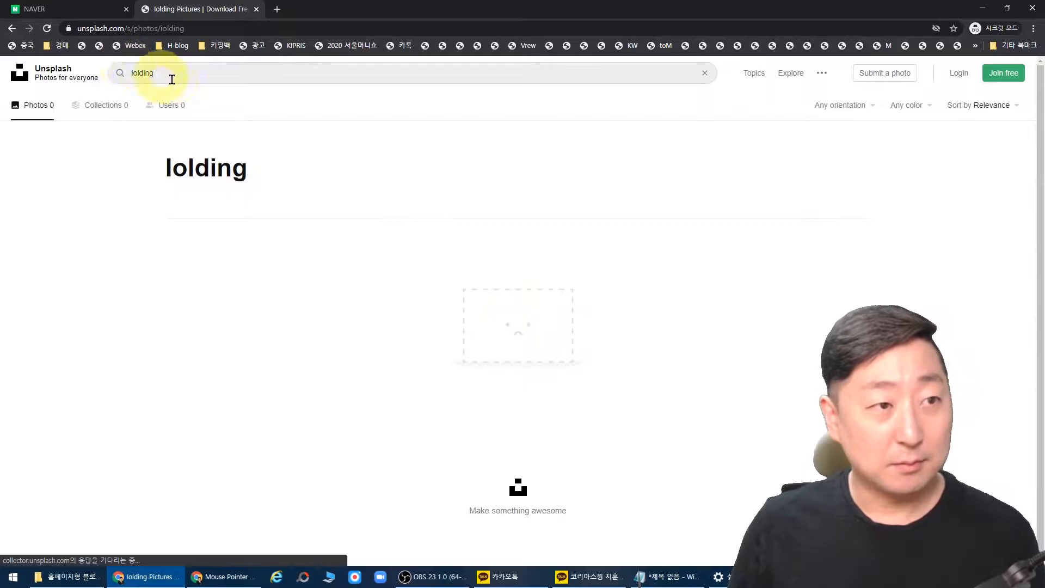
pyautogui.moveTo(171, 77); pyautogui.dragTo(2, 83)
pyautogui.write('building')
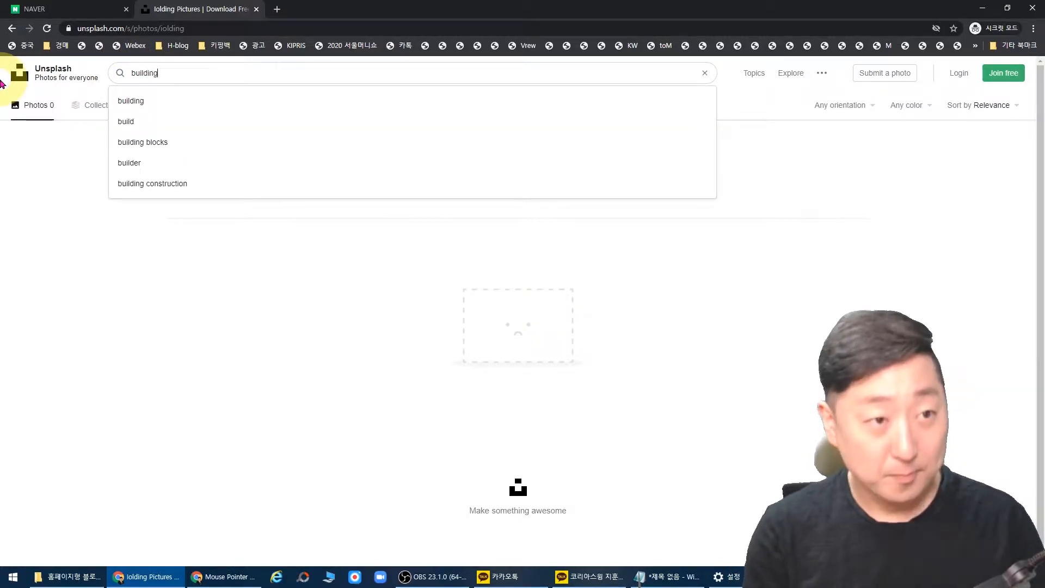
pyautogui.press('Return')
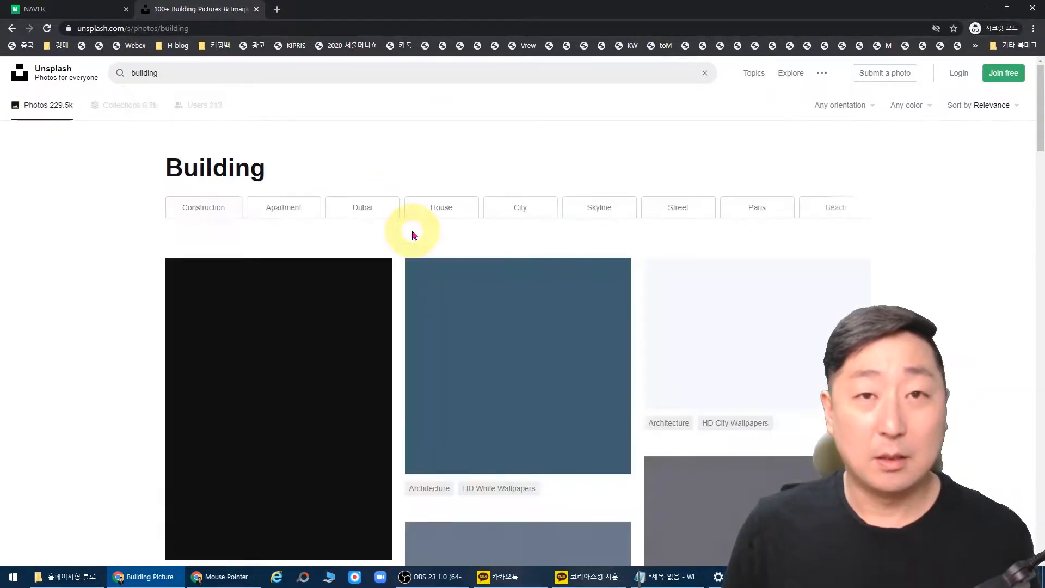
# Open the photo looking up at skyscrapers against a blue sky from the building results and download it for free.
pyautogui.scroll(-10, 533, 289)
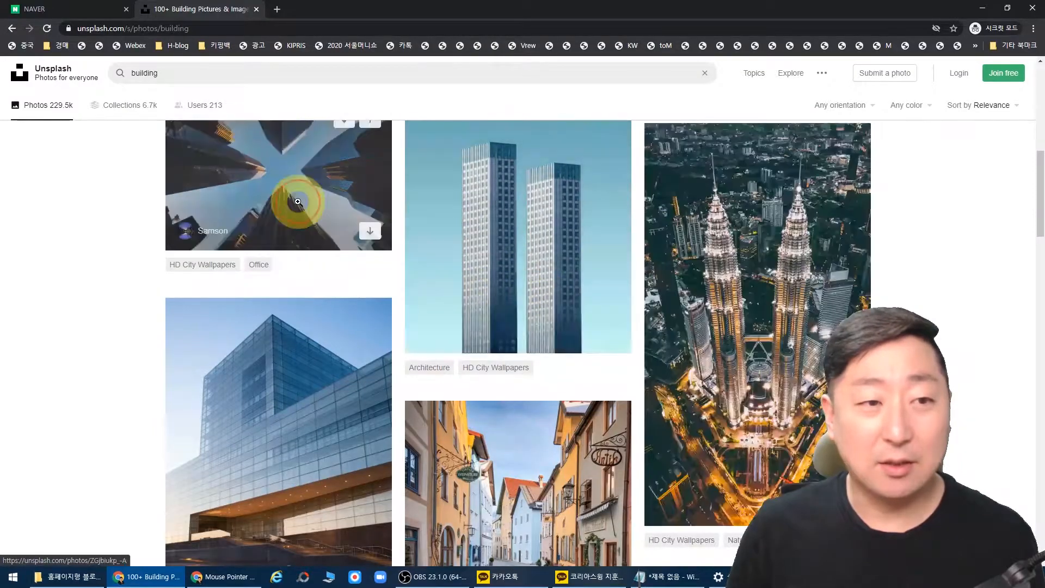
pyautogui.click(509, 235)
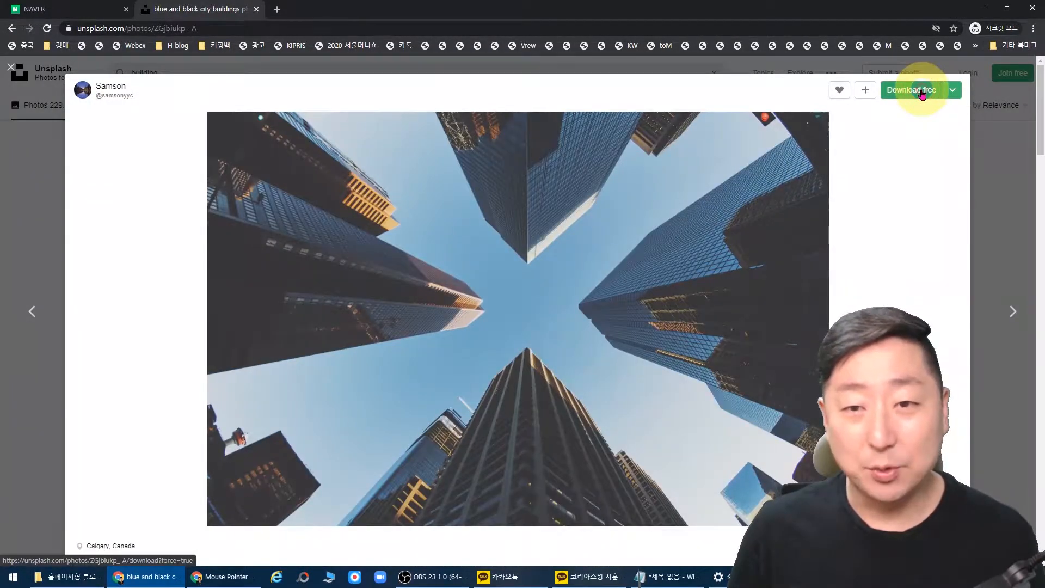
pyautogui.click(922, 93)
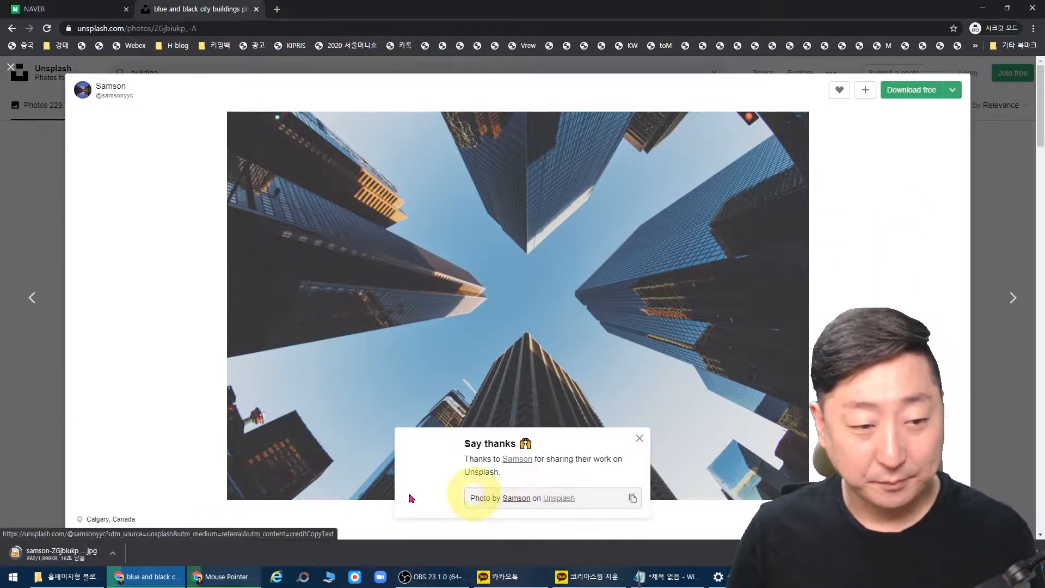
pyautogui.click(903, 94)
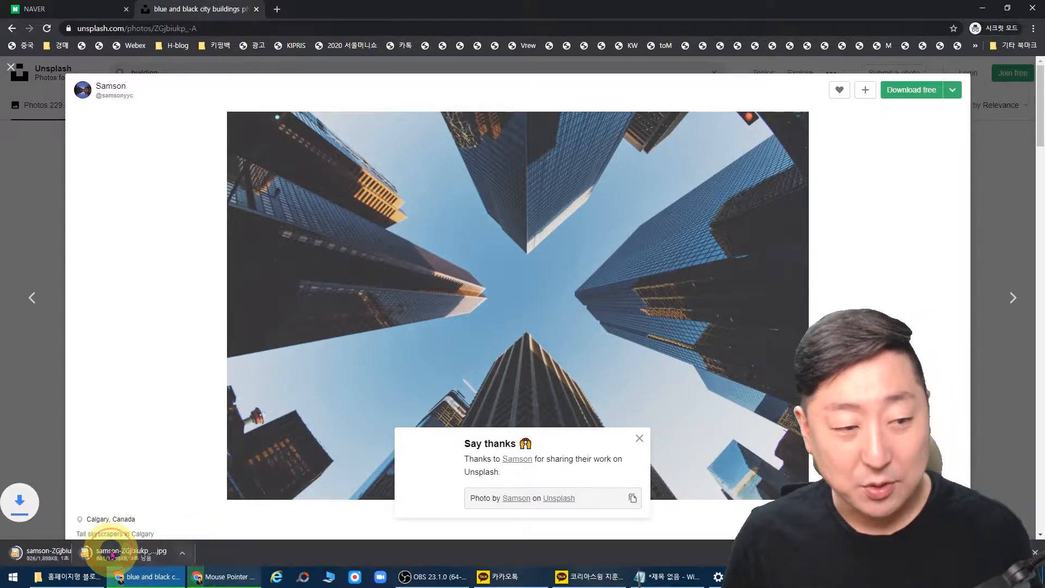
# Show the downloaded photo in its folder, and close the folder window and the thank-you message.
pyautogui.click(112, 553)
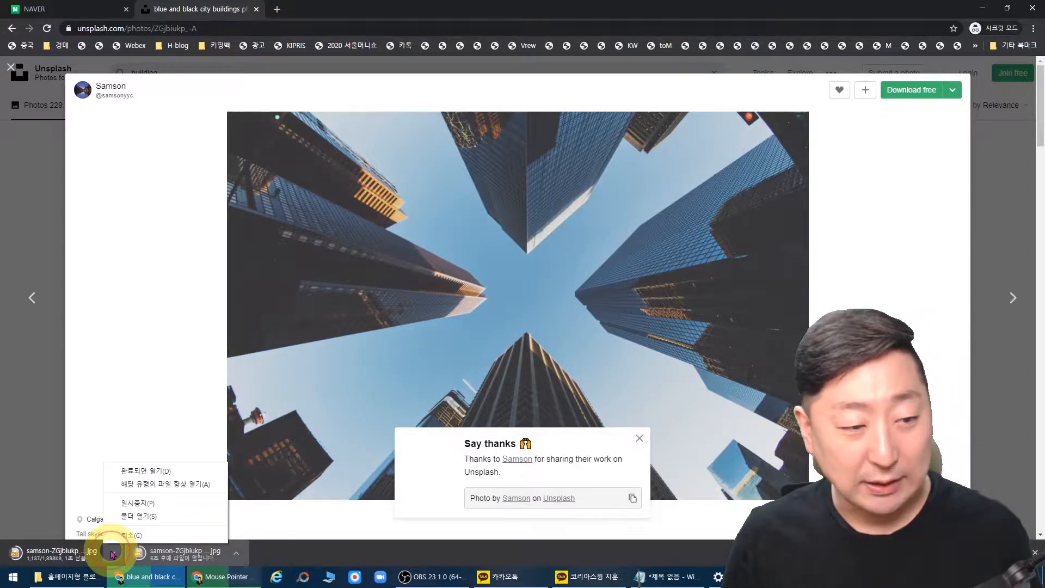
pyautogui.click(154, 517)
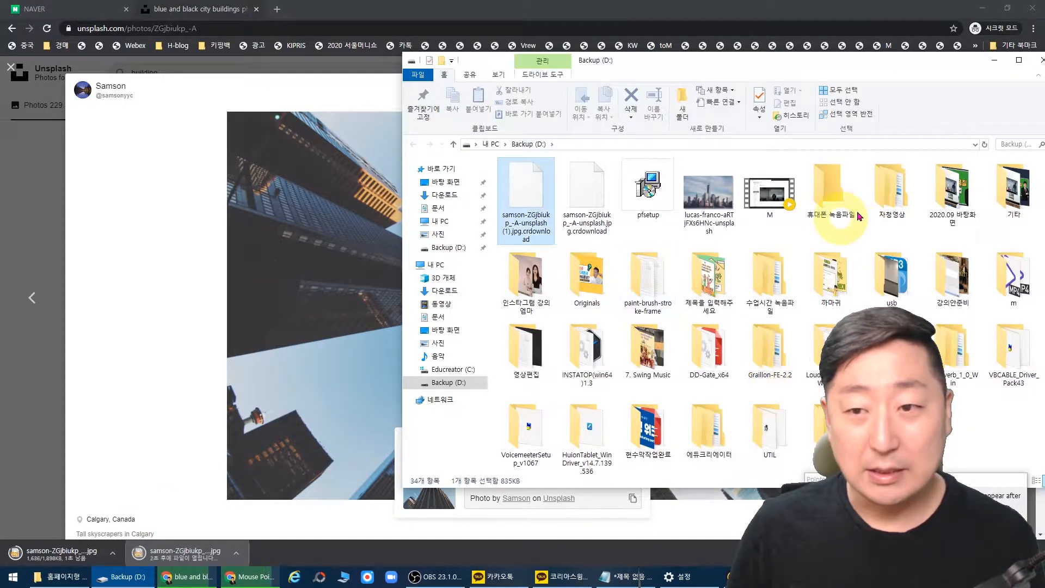
pyautogui.click(1040, 63)
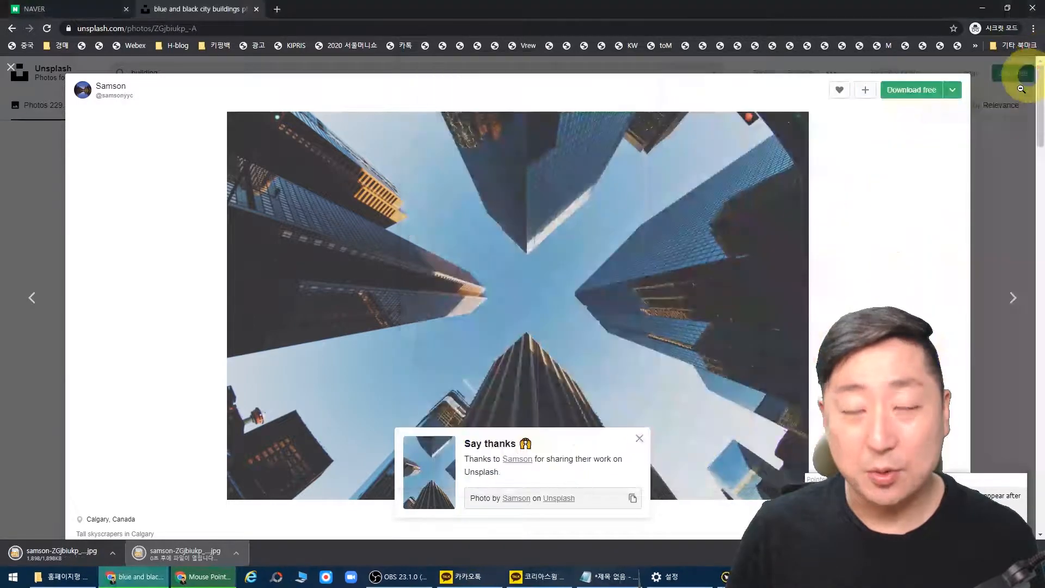
pyautogui.click(639, 439)
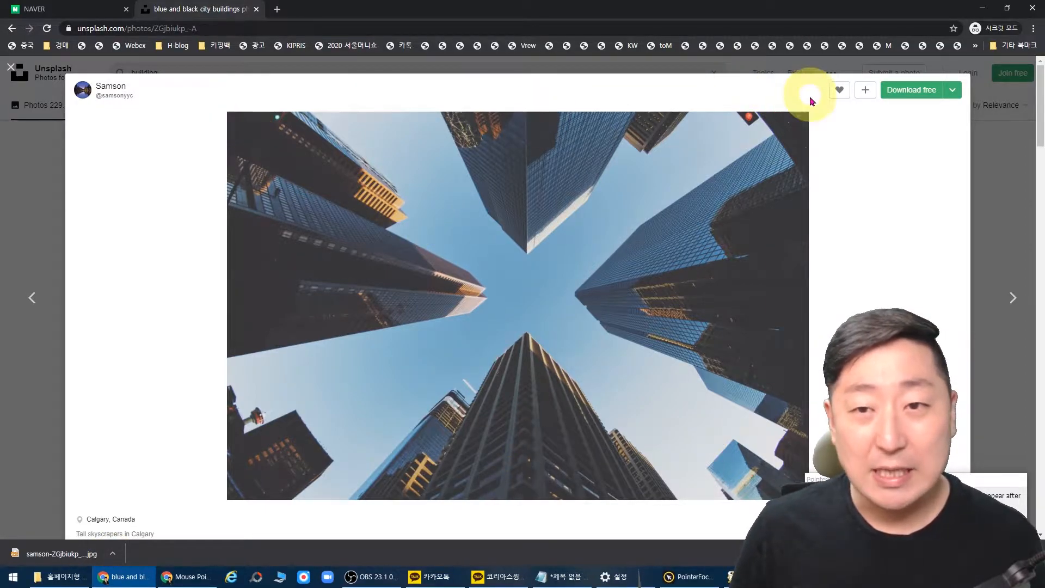
# Switch to PhotoScape and open its photo editor (사진편집).
pyautogui.click(257, 578)
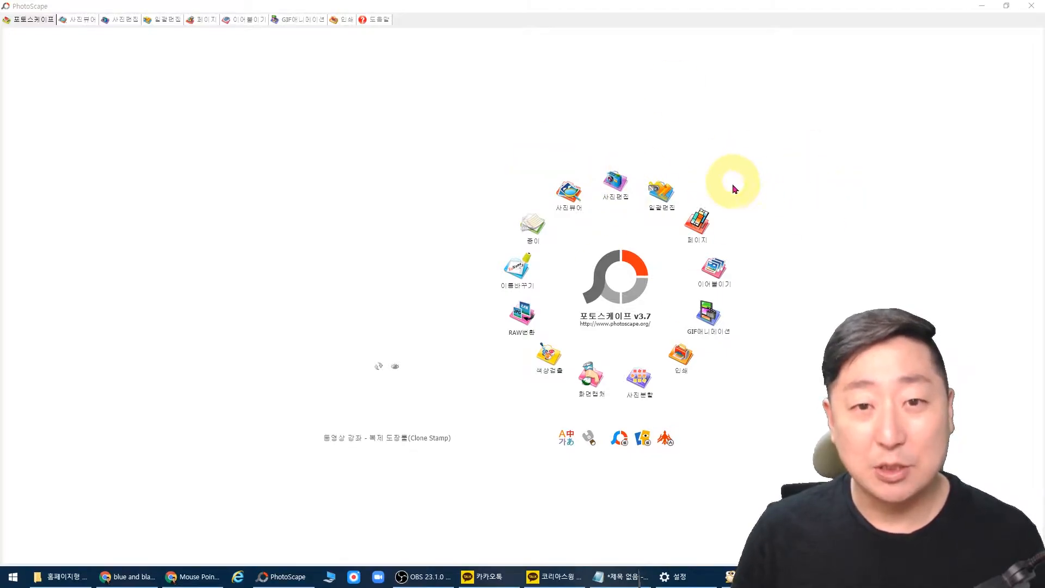
pyautogui.click(614, 182)
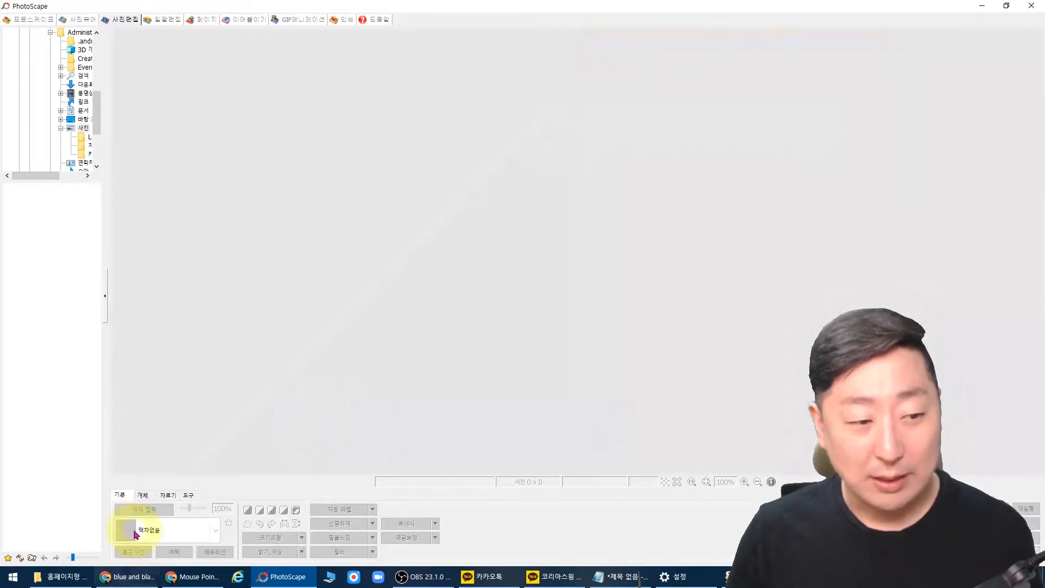
# Return to Chrome and open the folder that contains the downloaded skyscraper photo.
pyautogui.hotkey('alt', 'Tab')
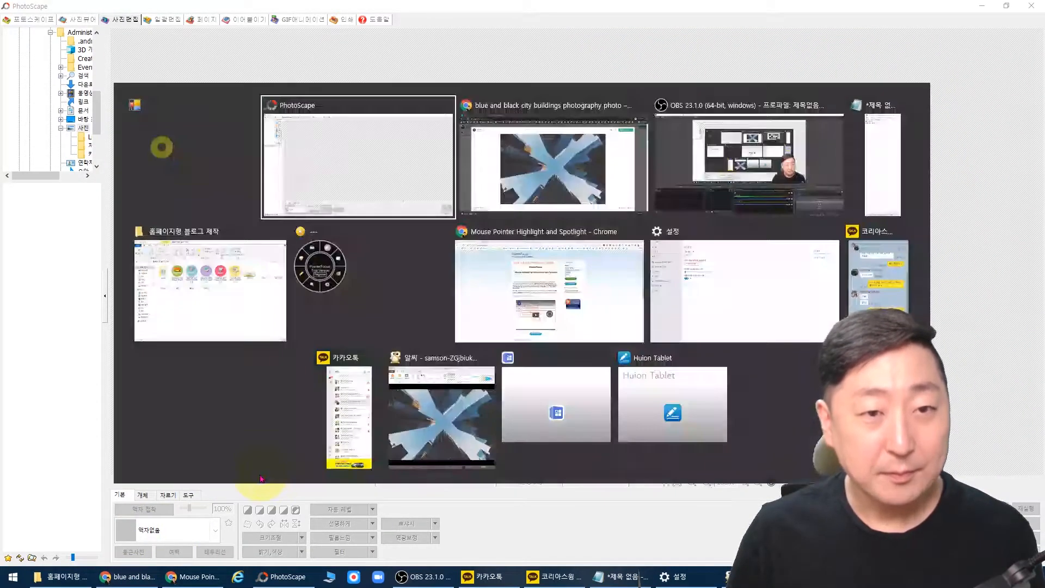
pyautogui.moveTo(128, 576)
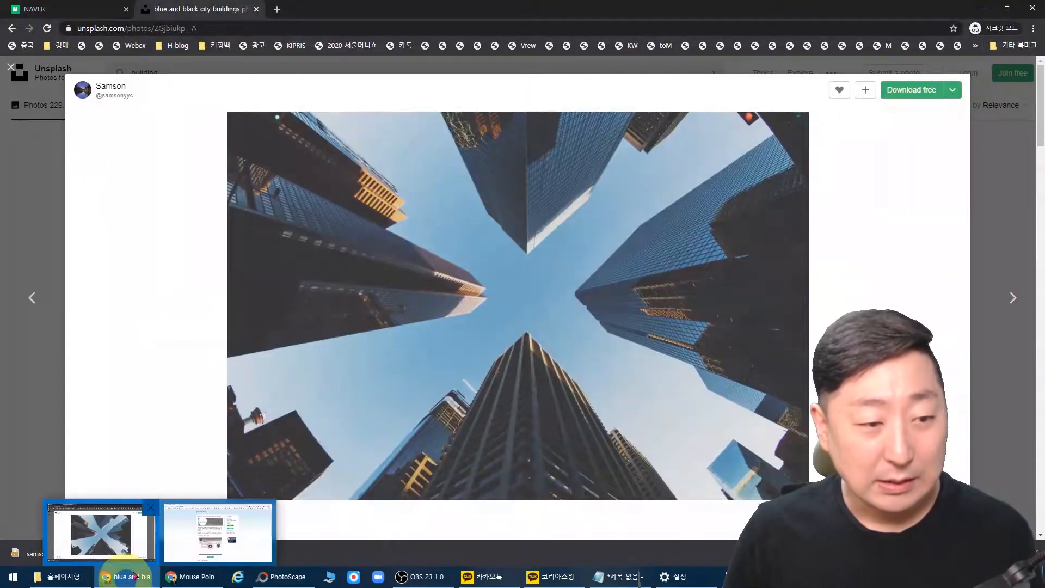
pyautogui.click(114, 552)
pyautogui.click(131, 518)
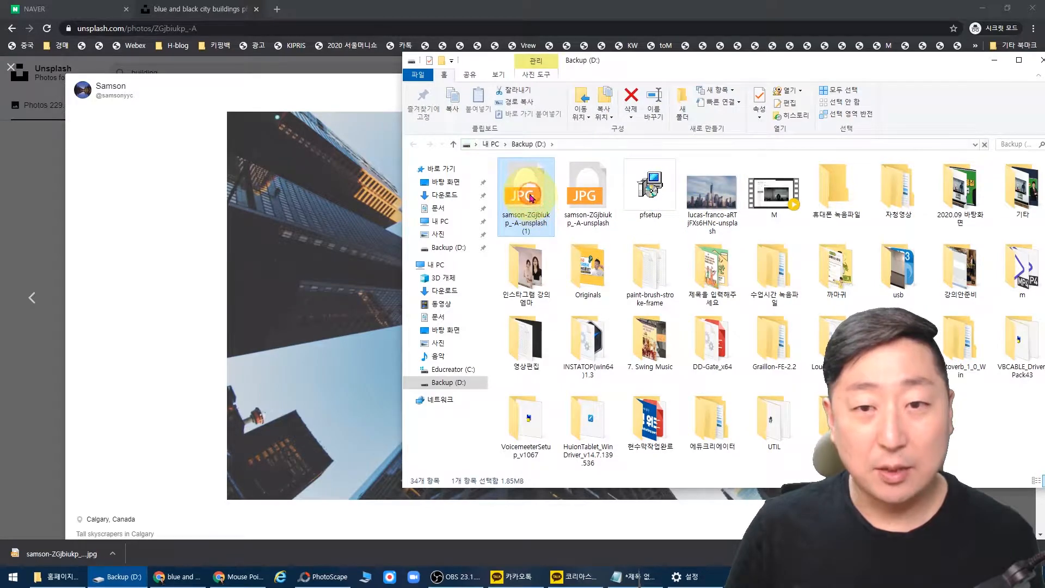
# Try to carry the downloaded skyscraper photo from its folder over to the maximized PhotoScape window.
pyautogui.hotkey('alt', 'Tab')
pyautogui.hotkey('alt', 'Tab')
pyautogui.hotkey('alt', 'Tab')
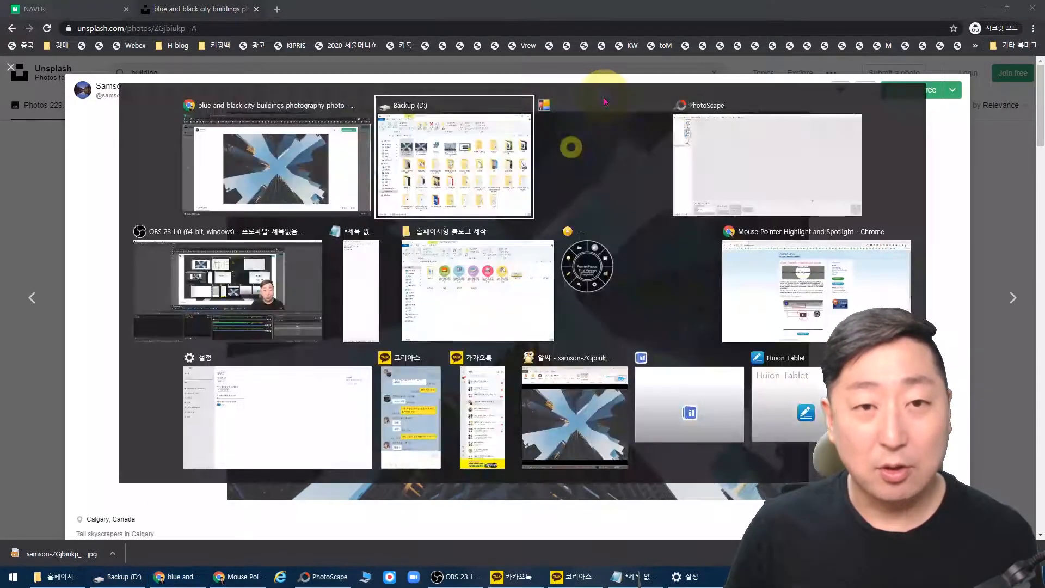
pyautogui.hotkey('alt', 'Tab')
pyautogui.hotkey('alt', 'Tab')
pyautogui.hotkey('alt', 'Tab')
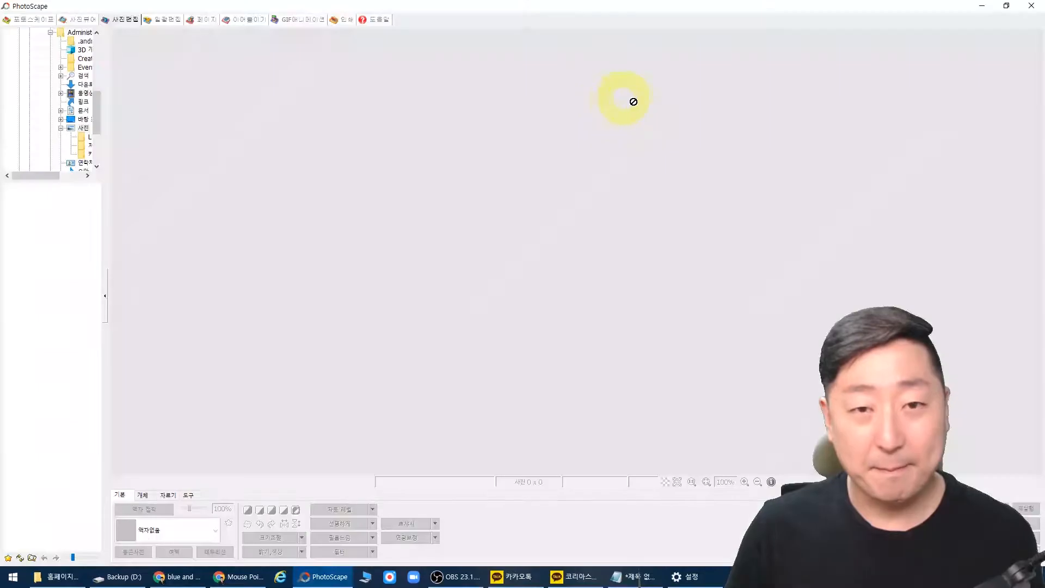
# Restore PhotoScape to a smaller window and bring the Backup (D:) folder to the front beside it.
pyautogui.doubleClick(735, 5)
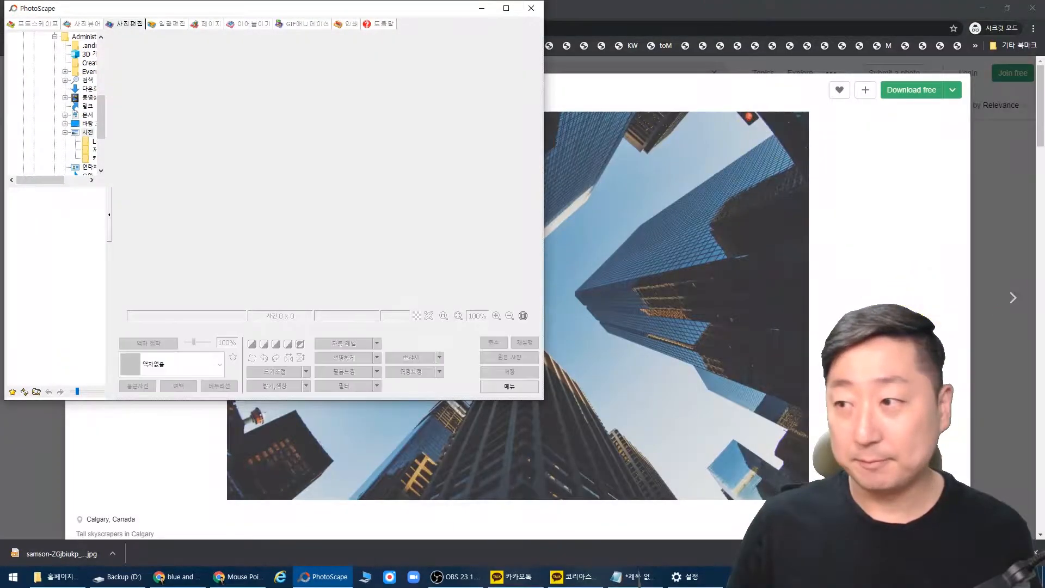
pyautogui.hotkey('alt', 'Tab')
pyautogui.hotkey('alt', 'Tab')
pyautogui.hotkey('alt', 'Tab')
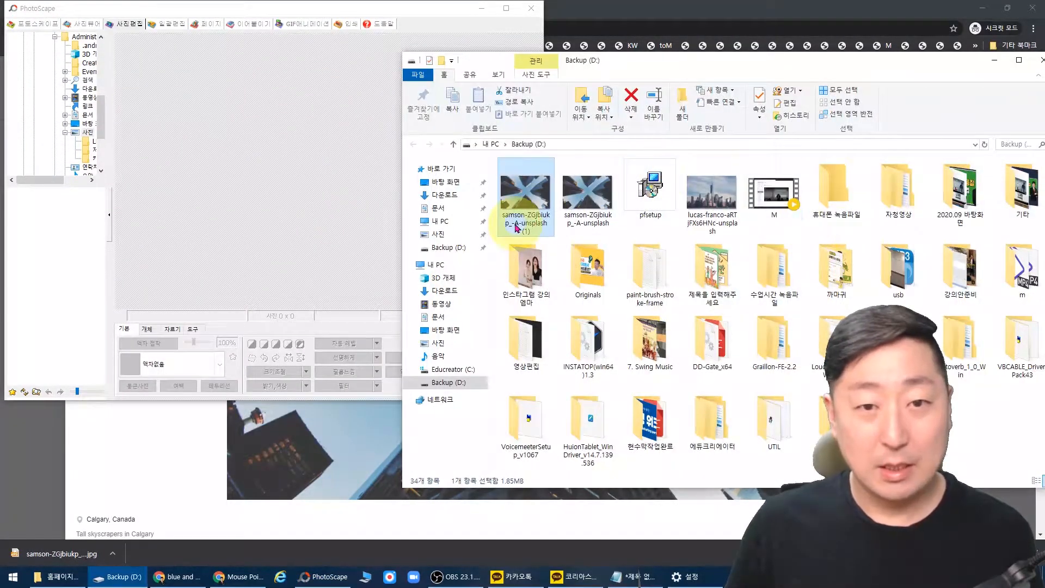
# Load the downloaded skyscraper photo into the PhotoScape editor from the folder and maximize the PhotoScape window.
pyautogui.moveTo(588, 194); pyautogui.dragTo(352, 12)
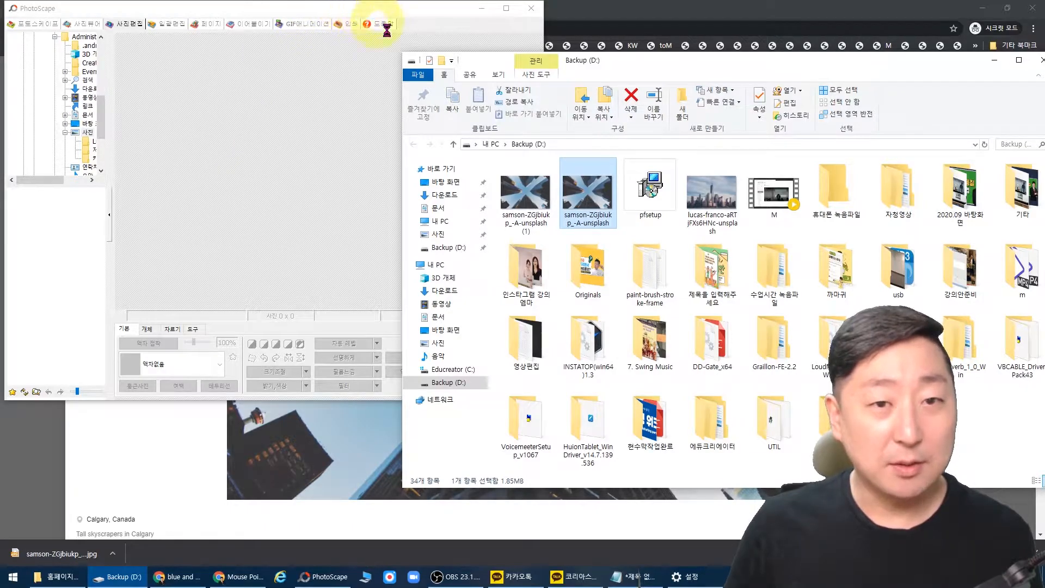
pyautogui.click(430, 12)
pyautogui.doubleClick(430, 12)
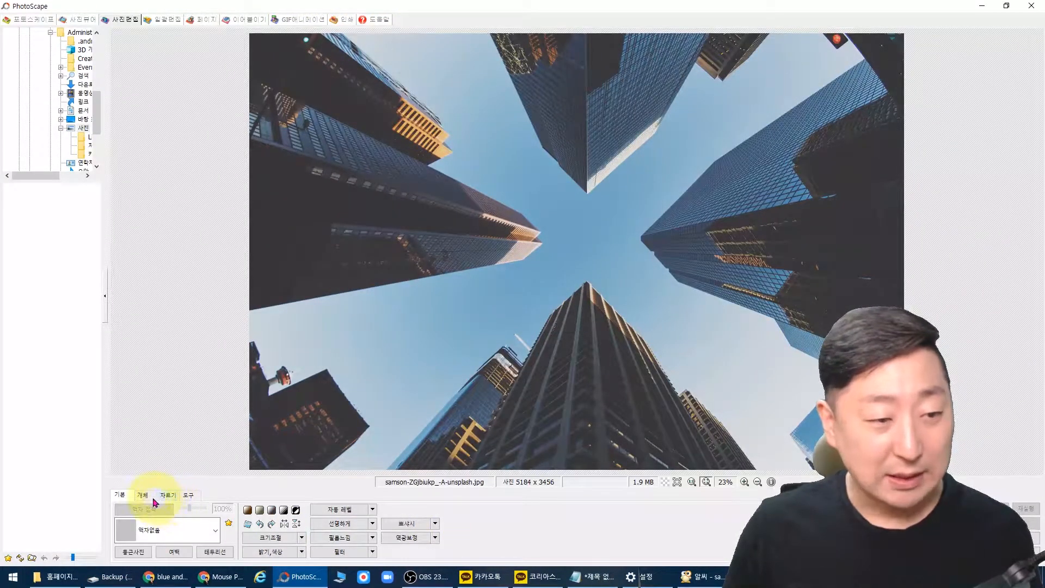
# Resize the photo to a width of 1920 pixels, keeping its aspect ratio.
pyautogui.click(150, 498)
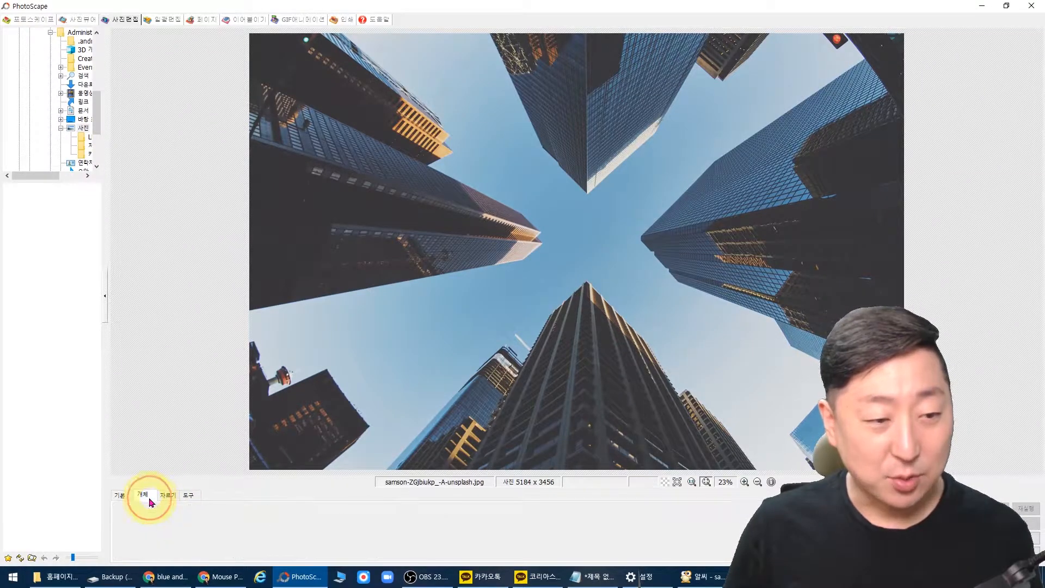
pyautogui.click(121, 496)
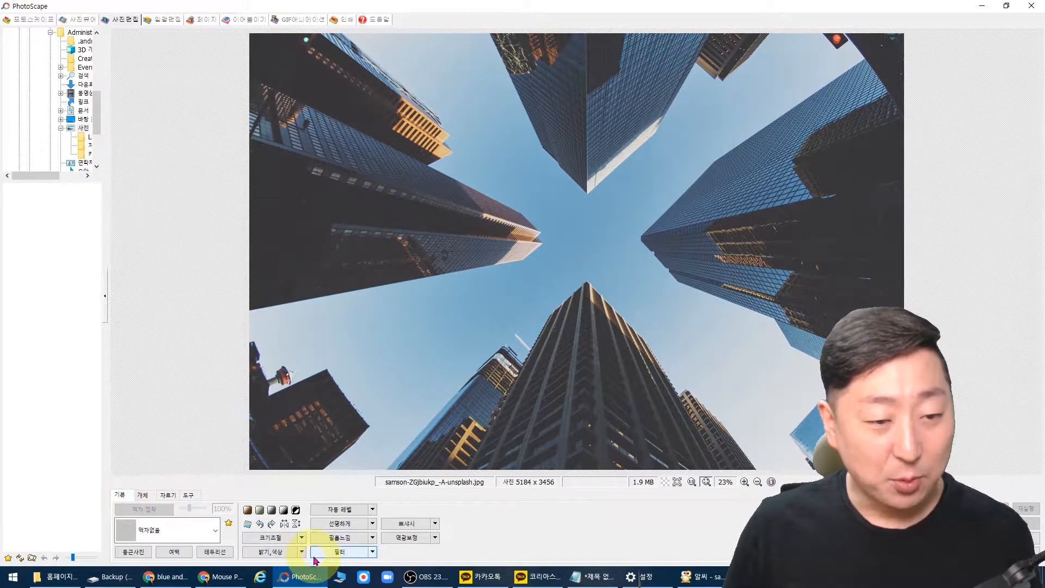
pyautogui.click(274, 537)
pyautogui.write('1')
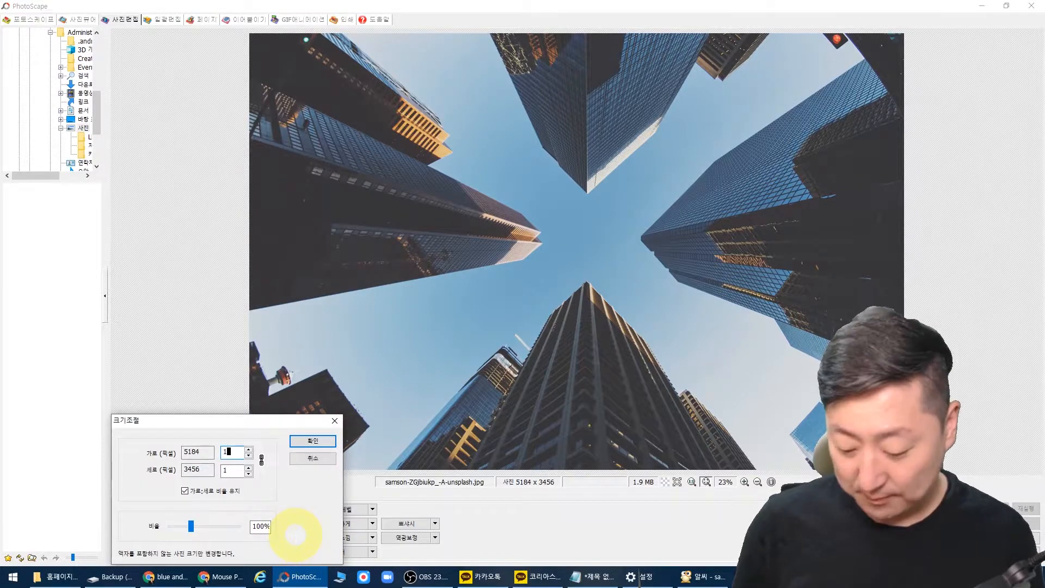
pyautogui.write('920')
pyautogui.press('Return')
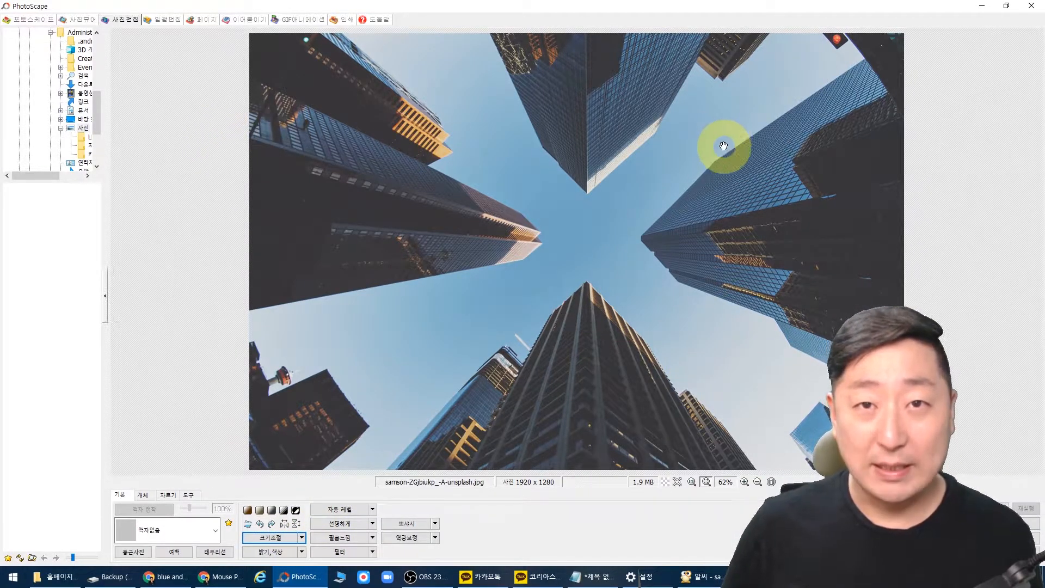
# Define a fixed-size crop area (자르기 비율/크기 지정) on the photo, 1920 pixels wide and 700 pixels high.
pyautogui.click(143, 495)
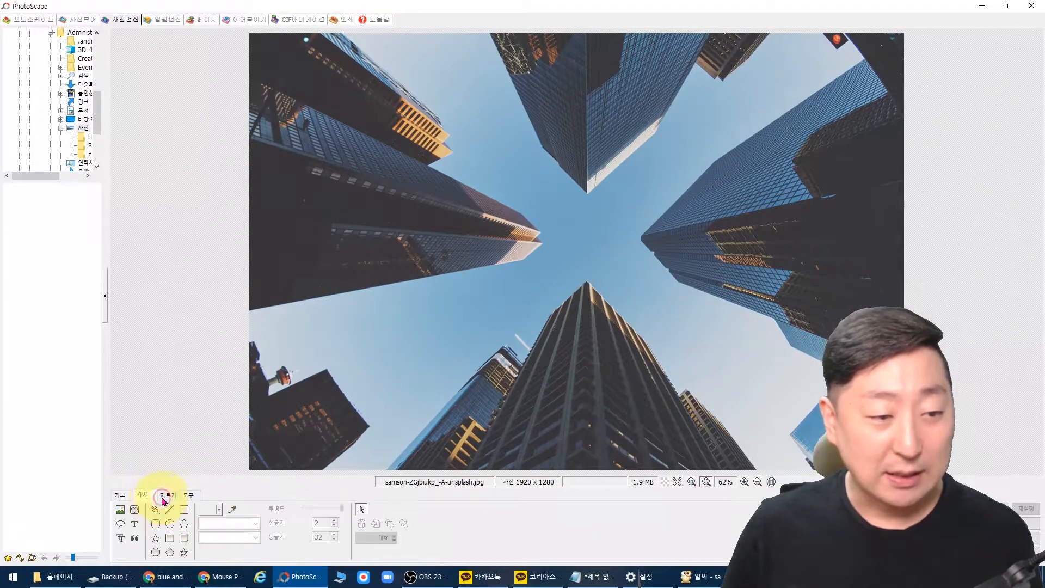
pyautogui.click(167, 496)
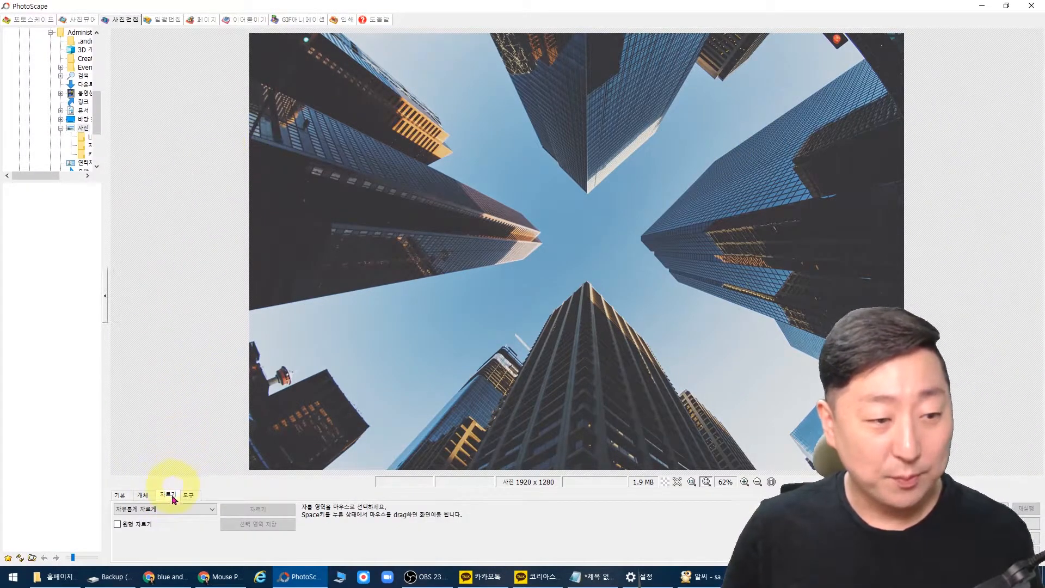
pyautogui.click(177, 509)
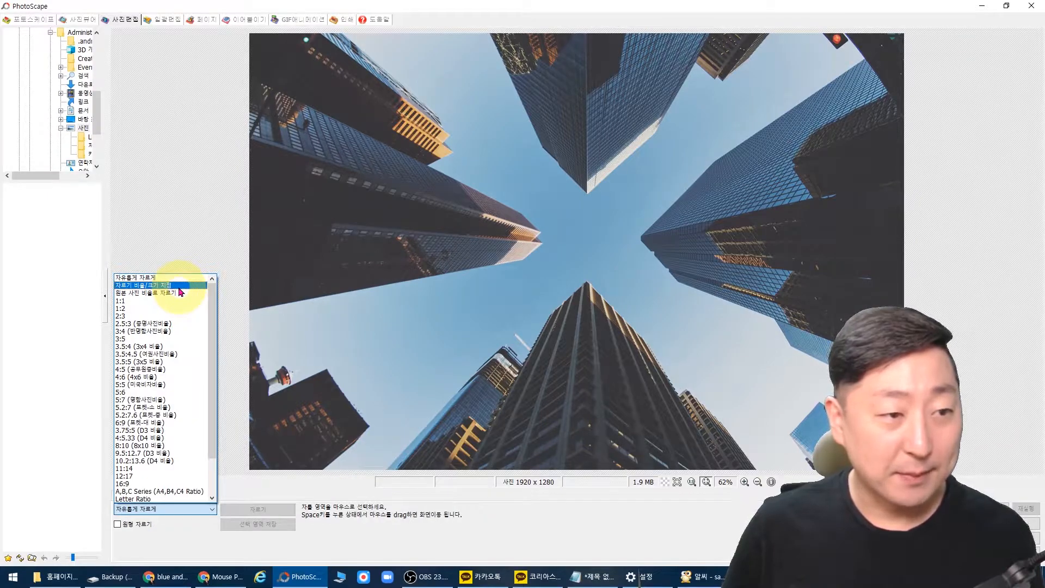
pyautogui.click(179, 287)
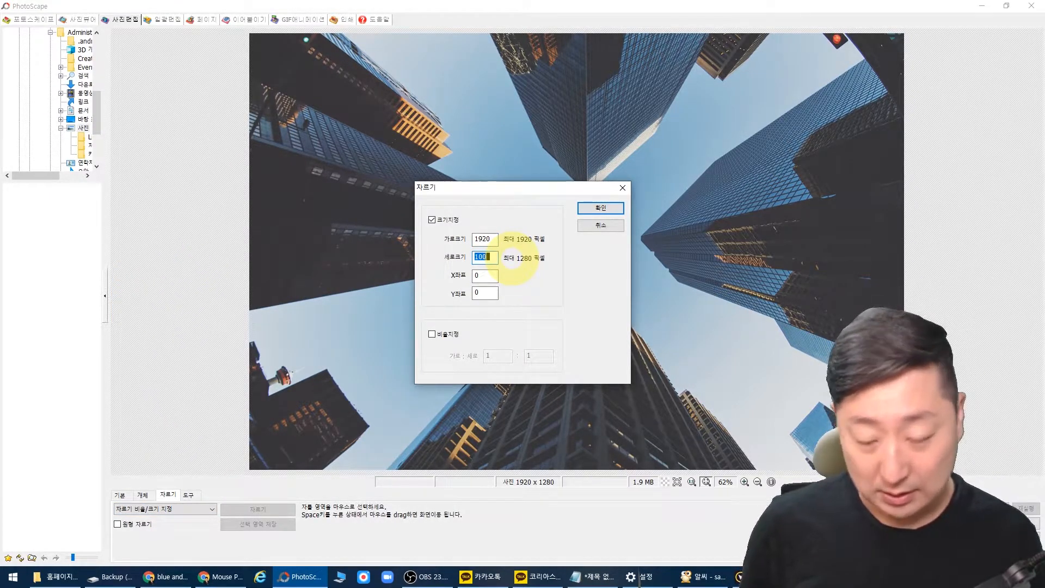
pyautogui.write('700')
pyautogui.press('Return')
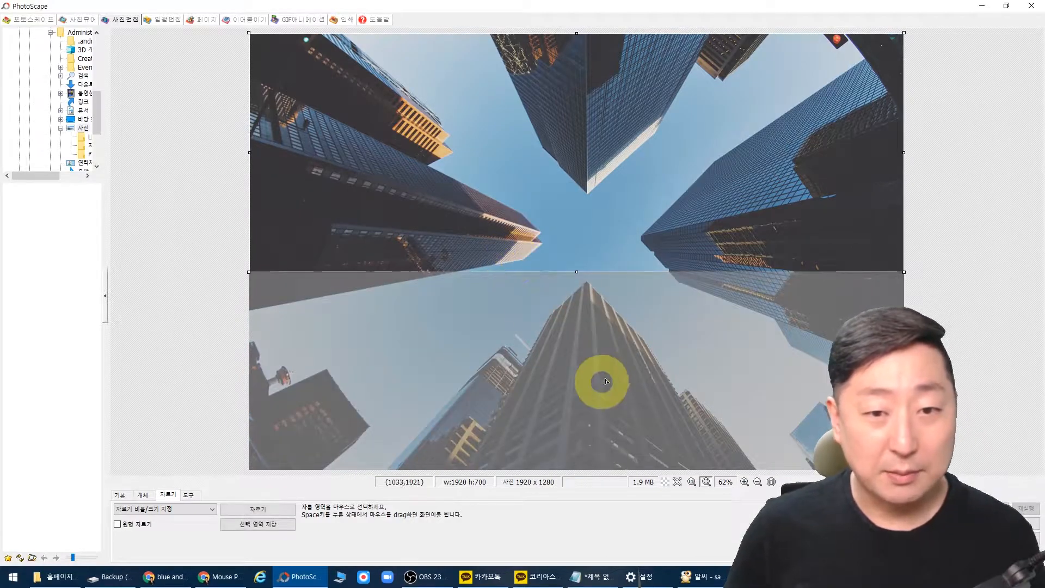
# Move the 1920 x 700 crop area down to the middle of the skyscraper photo and crop to it.
pyautogui.moveTo(580, 171); pyautogui.dragTo(586, 225)
pyautogui.click(270, 506)
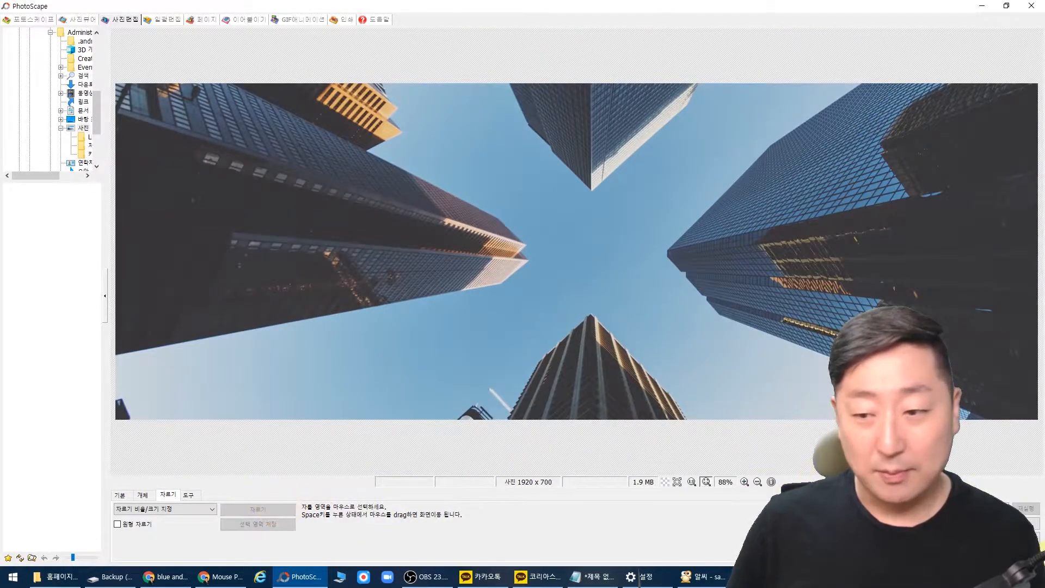
# Save the cropped photo under a new name on the desktop (바탕 화면) as the JPEG 홈페이지형 블로그 스킨 이미지.
pyautogui.click(1037, 540)
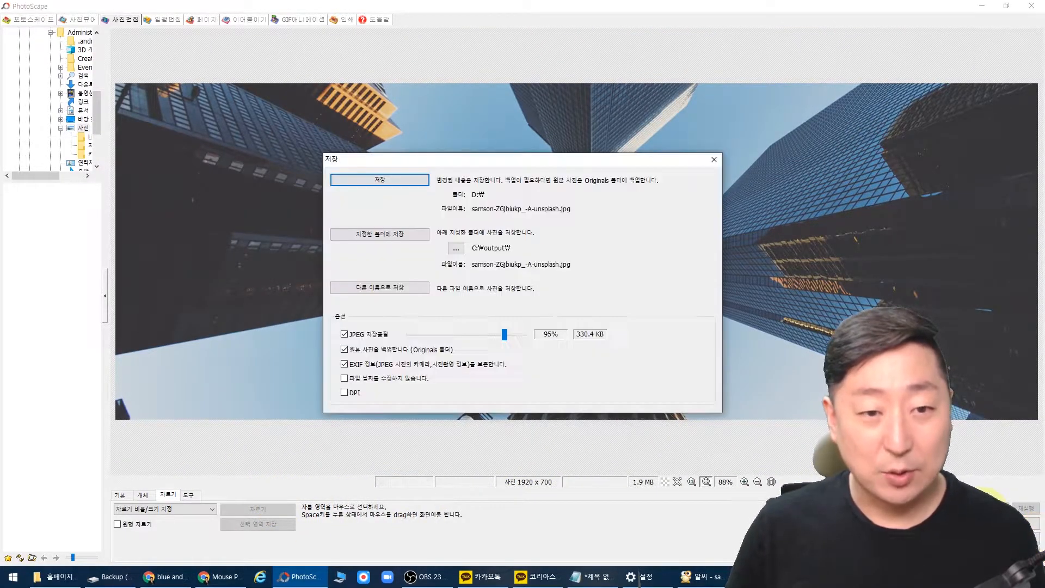
pyautogui.click(410, 290)
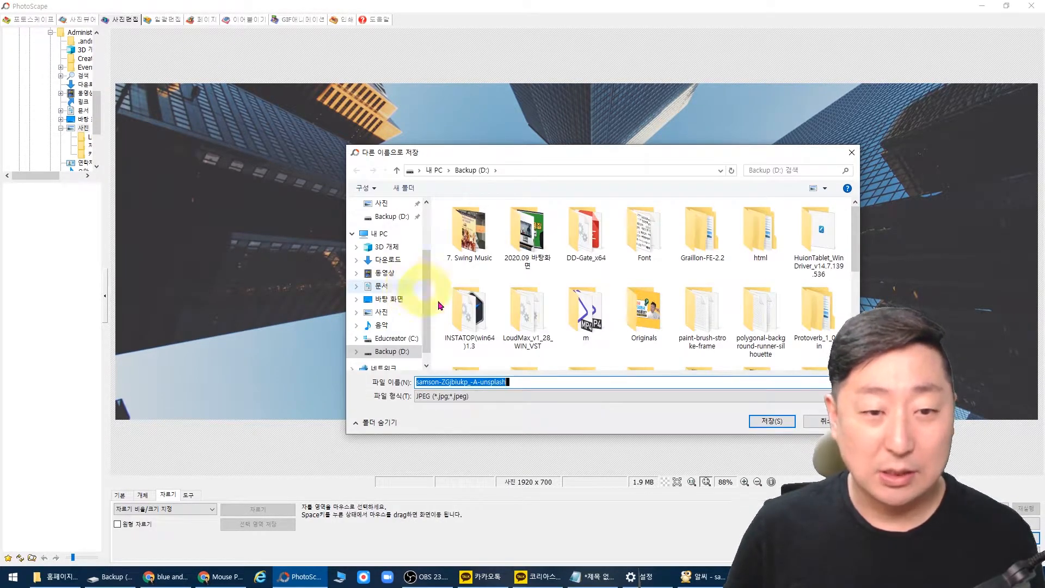
pyautogui.click(390, 298)
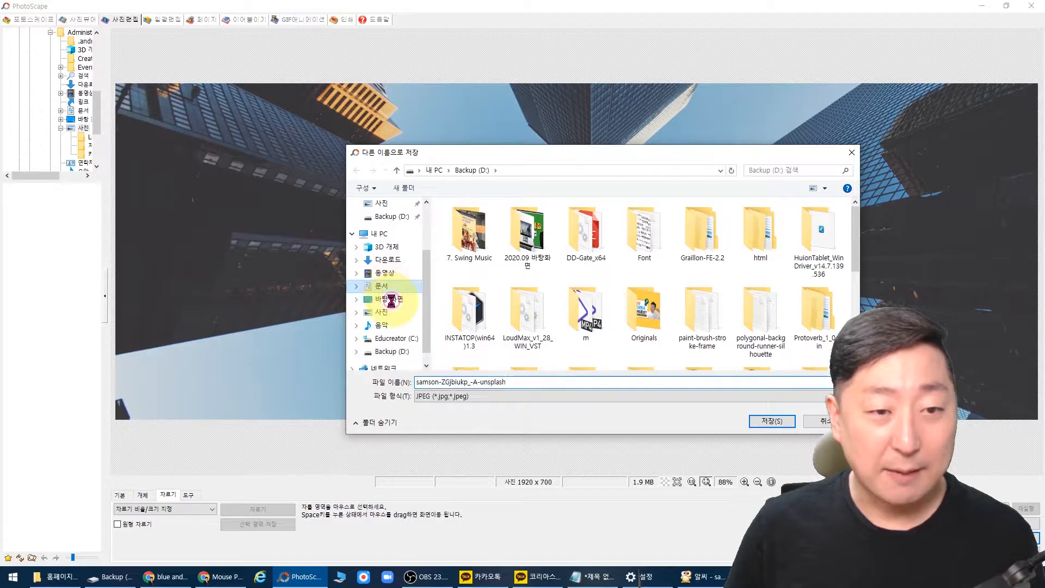
pyautogui.click(532, 380)
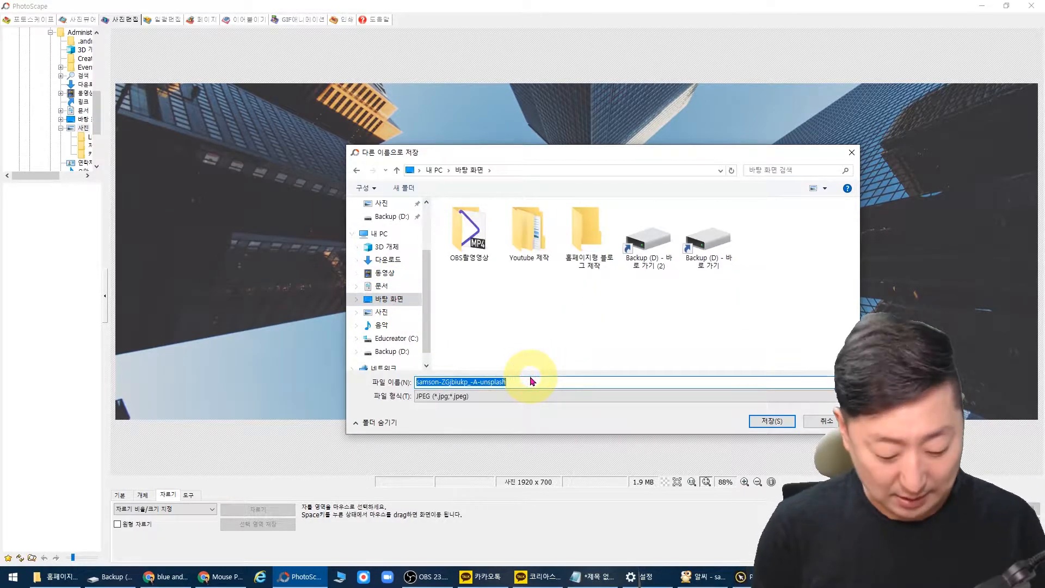
pyautogui.write('gha')
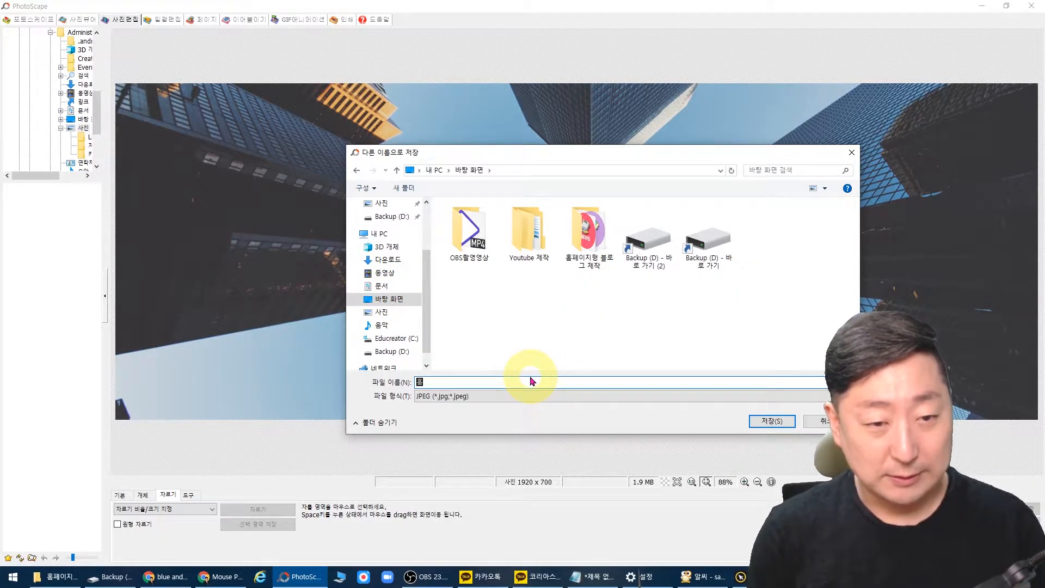
pyautogui.write('v')
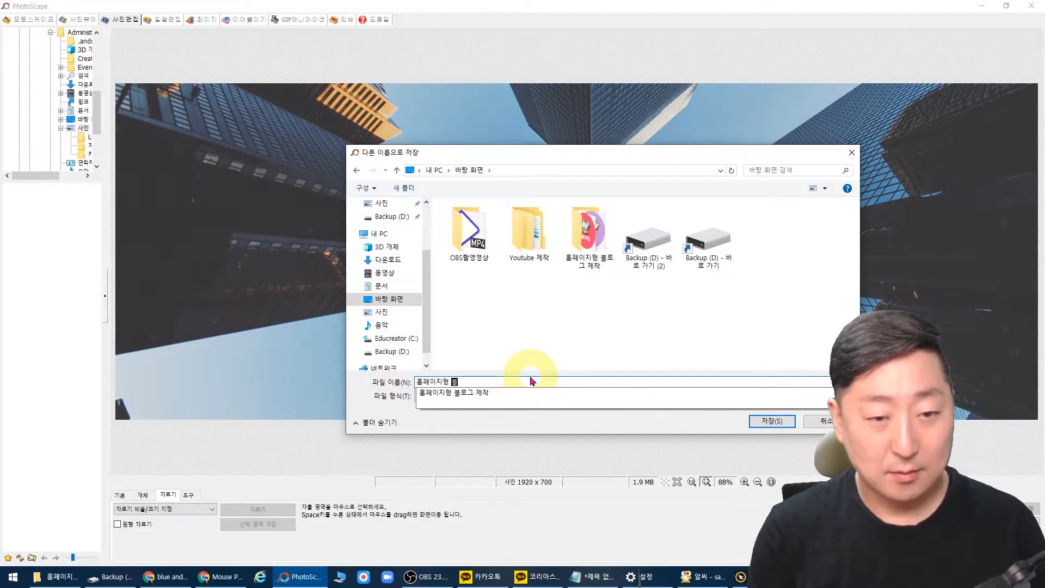
pyautogui.write('pdlwlgud qmffhrm tm')
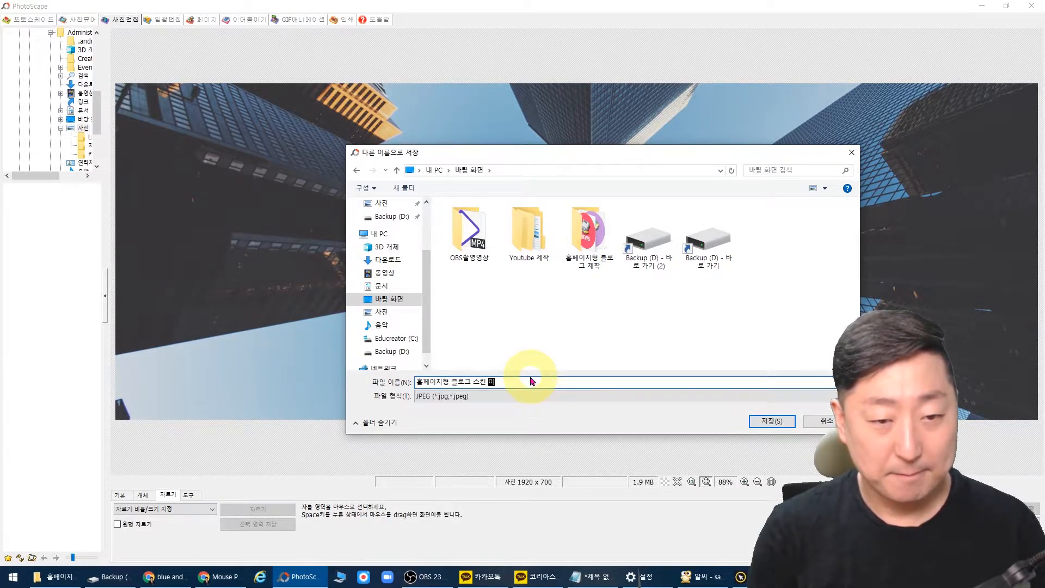
pyautogui.click(768, 422)
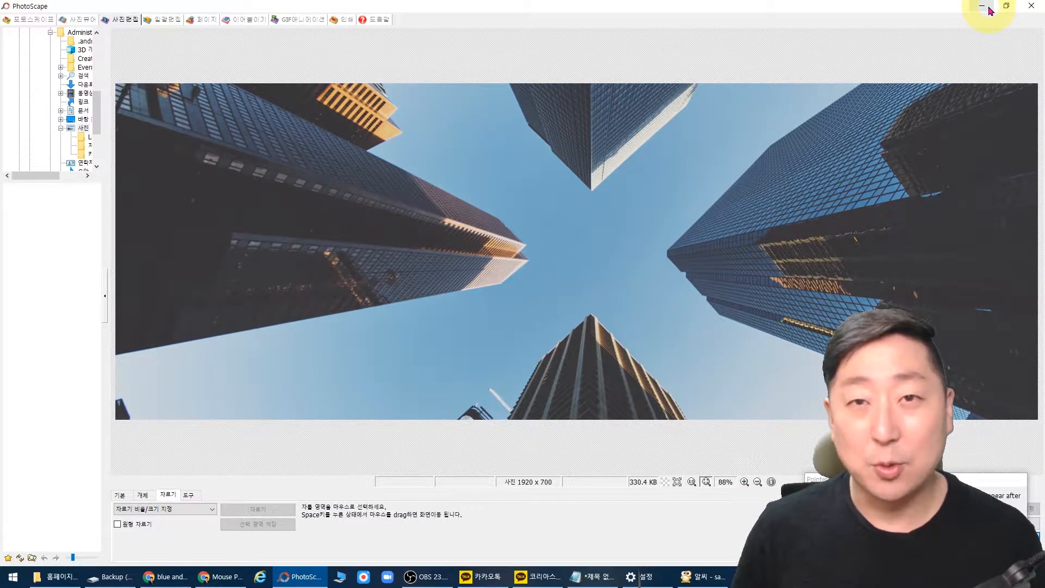
# Minimize PhotoScape, close the Backup (D:) folder window and switch to the NAVER page in Chrome.
pyautogui.click(983, 7)
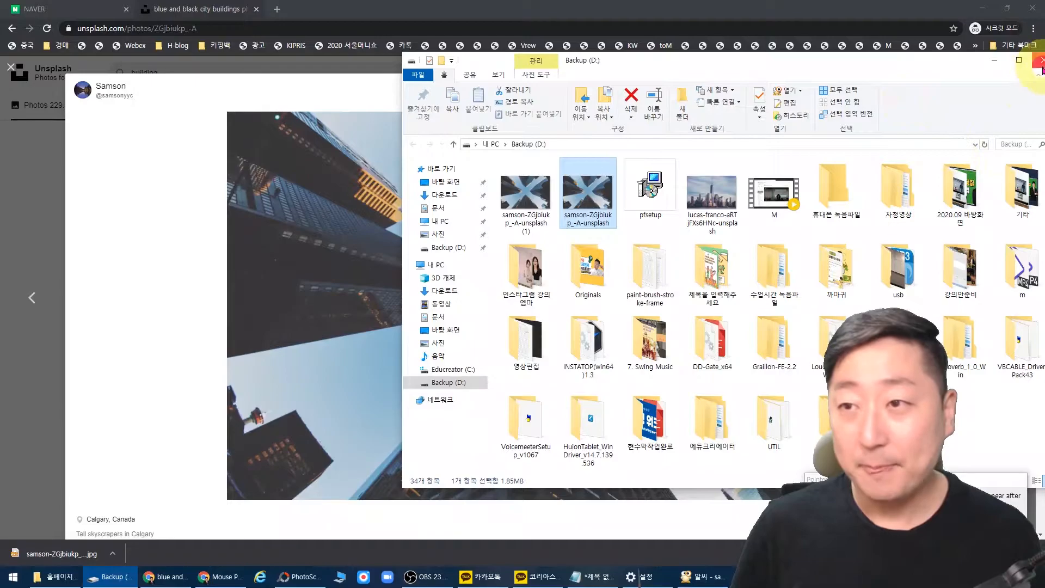
pyautogui.click(1023, 90)
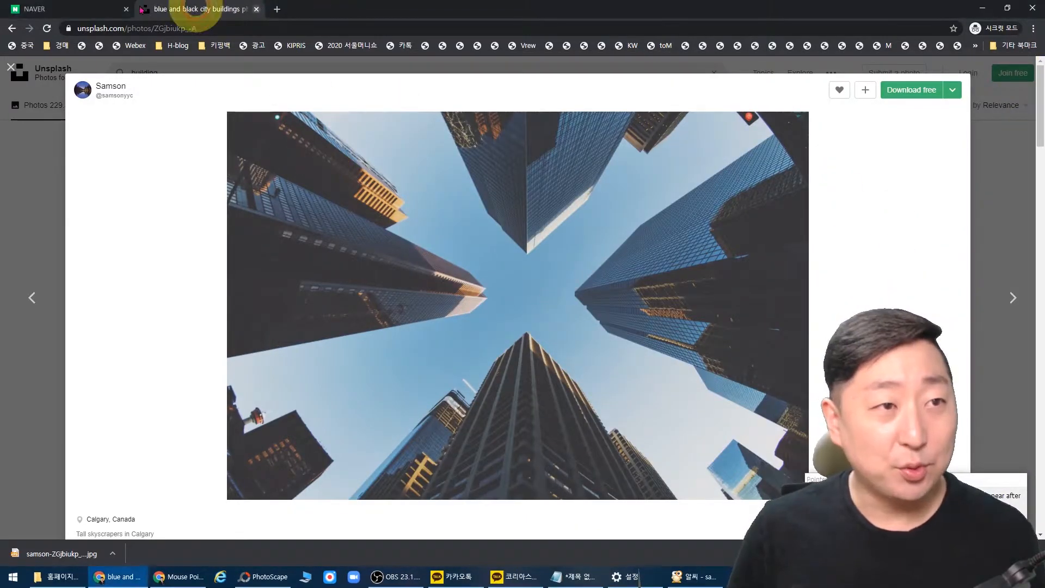
pyautogui.click(41, 8)
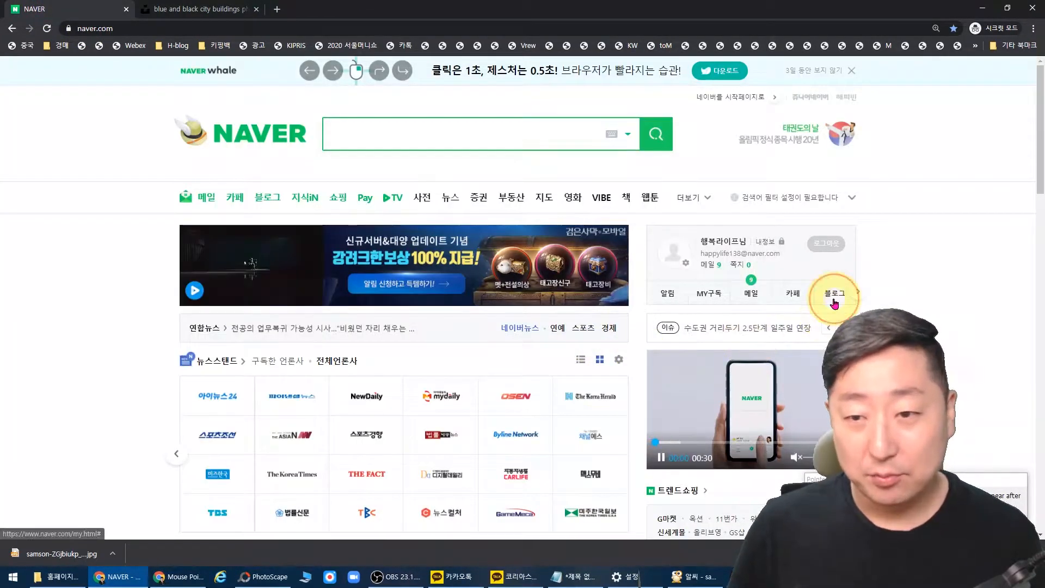
# Open the account's own Naver blog, dismiss the promotional pop-up and go to the blog's management page (관리).
pyautogui.click(834, 293)
pyautogui.click(715, 486)
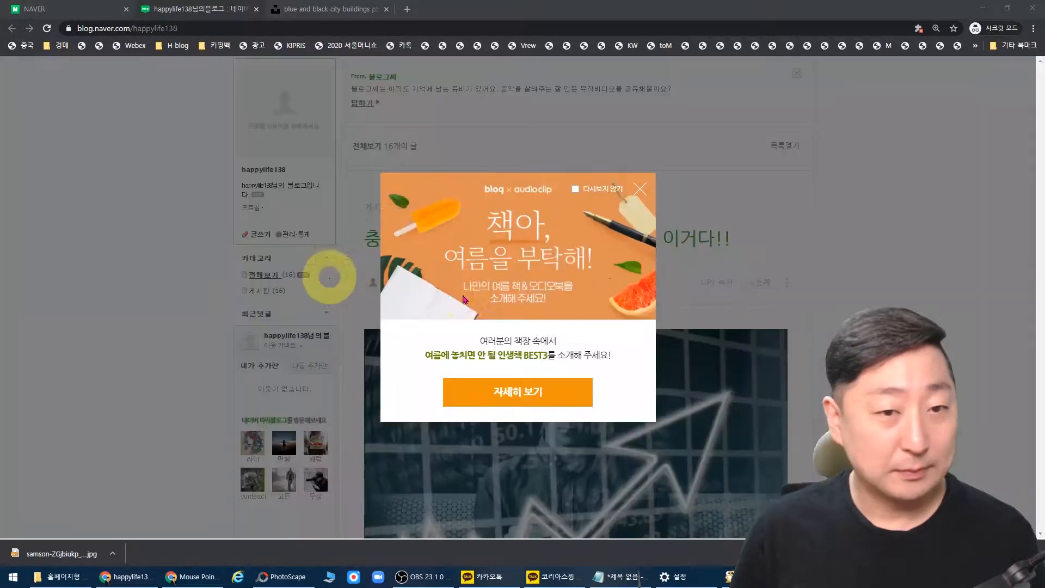
pyautogui.click(640, 189)
pyautogui.click(283, 234)
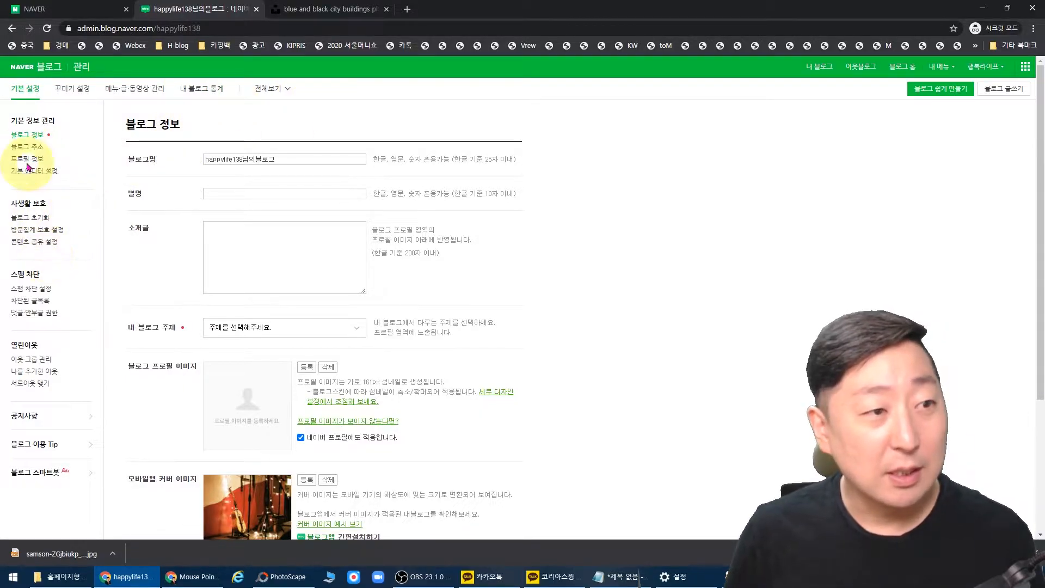
pyautogui.click(82, 67)
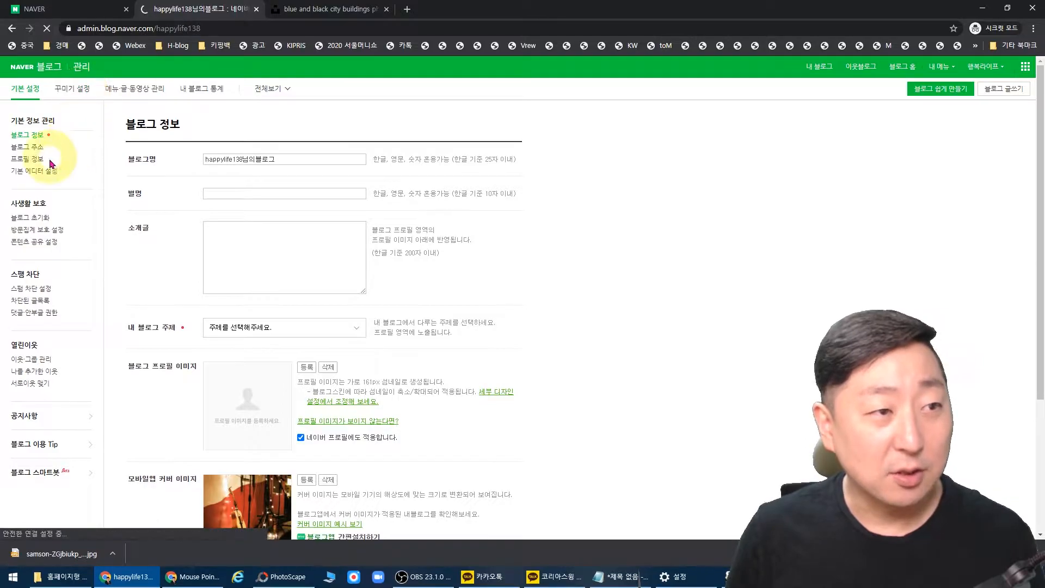
# Choose the 라인 basic skin in the blog's skin selection (스킨 선택).
pyautogui.click(71, 88)
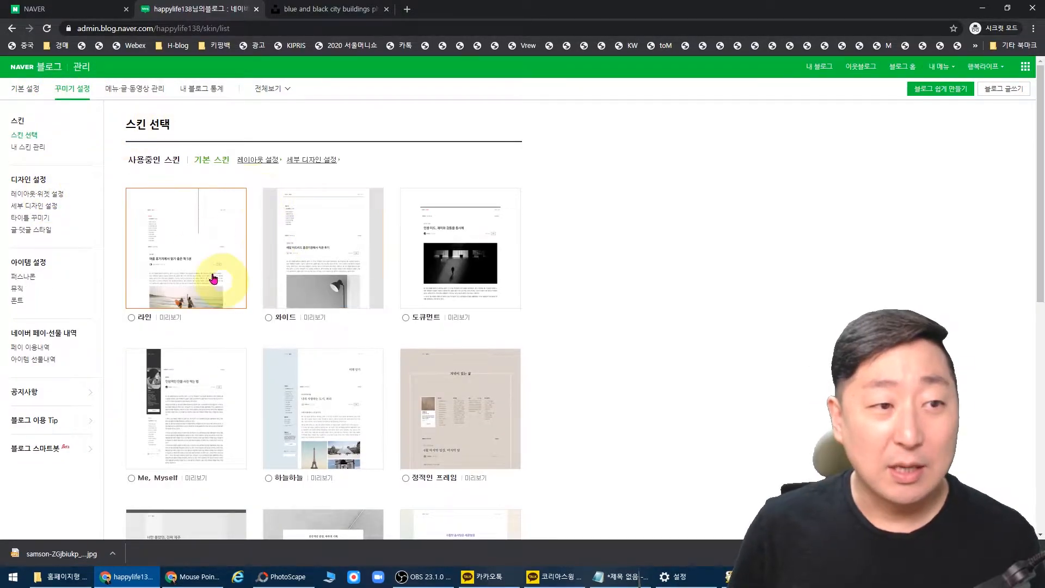
pyautogui.click(132, 317)
pyautogui.scroll(-8, 625, 312)
pyautogui.click(325, 473)
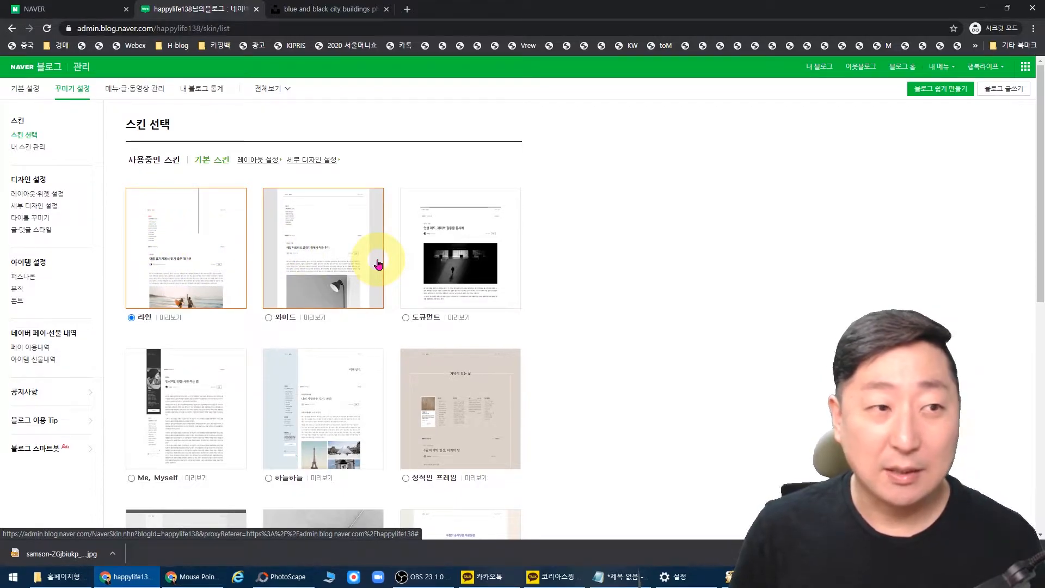
# Change the blog to the first one-column layout, with the title above a row of widgets, and apply it.
pyautogui.click(46, 197)
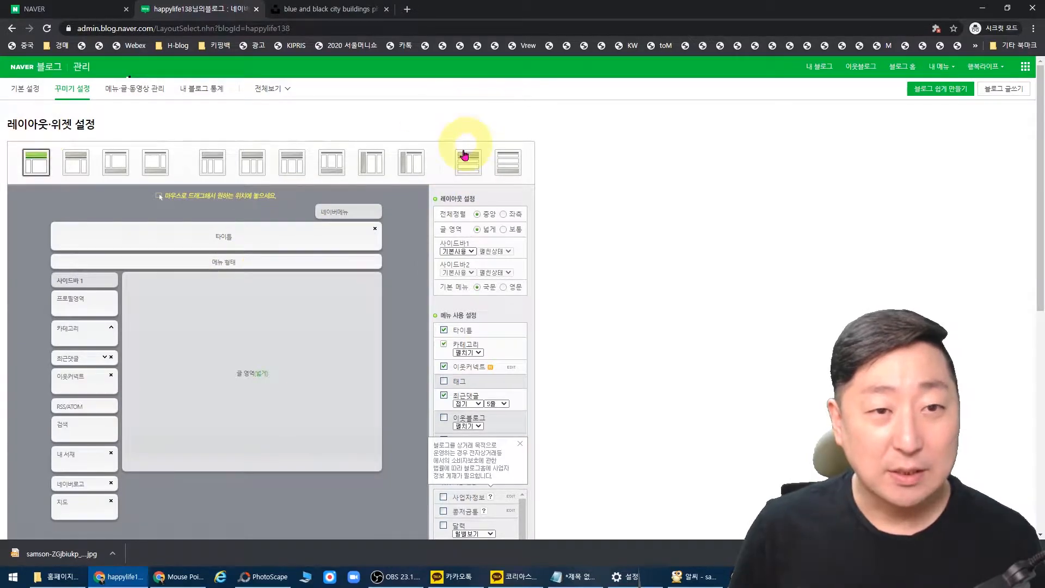
pyautogui.click(464, 171)
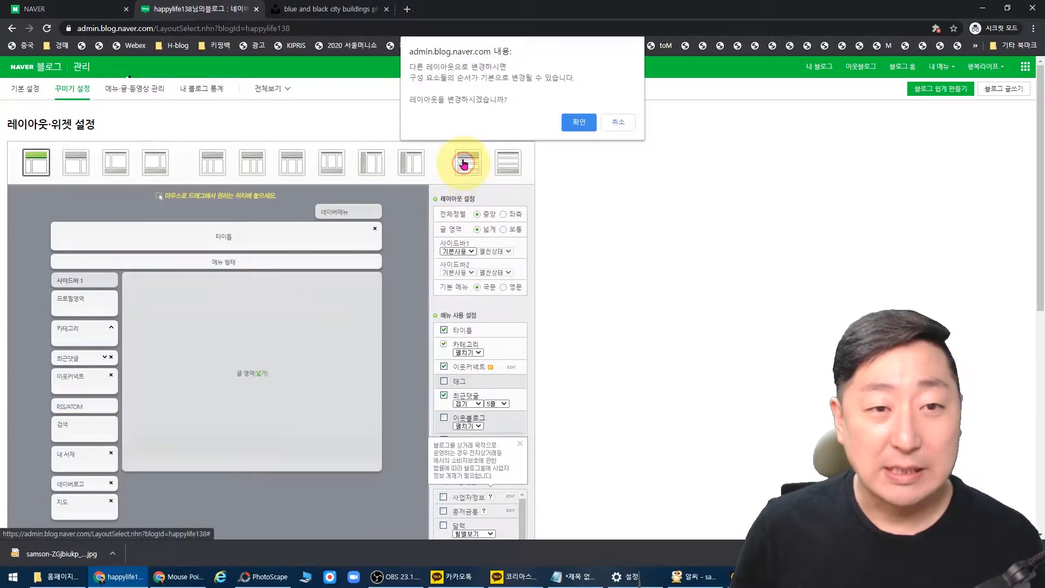
pyautogui.click(574, 121)
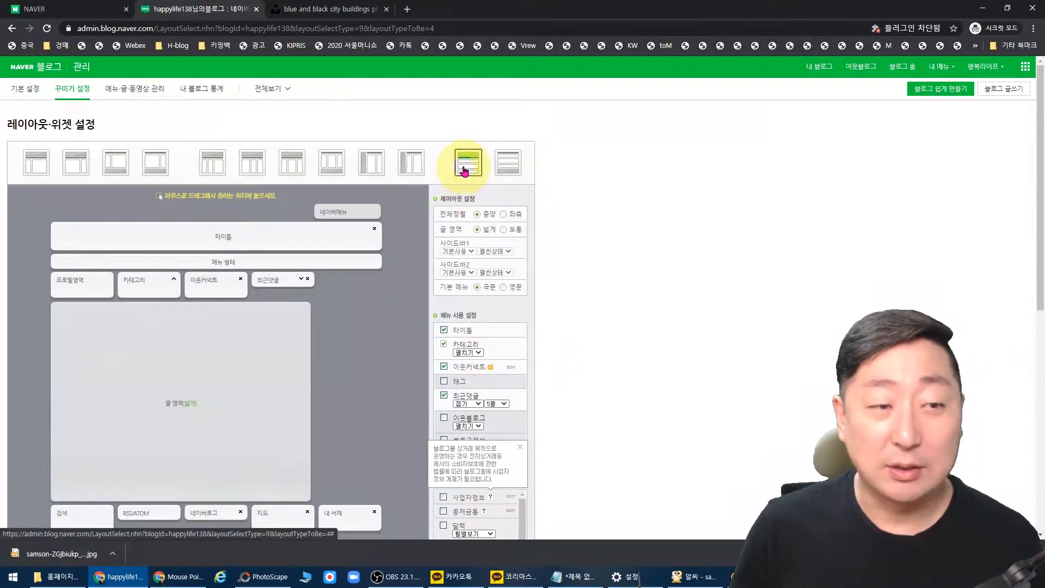
pyautogui.scroll(-8, 537, 163)
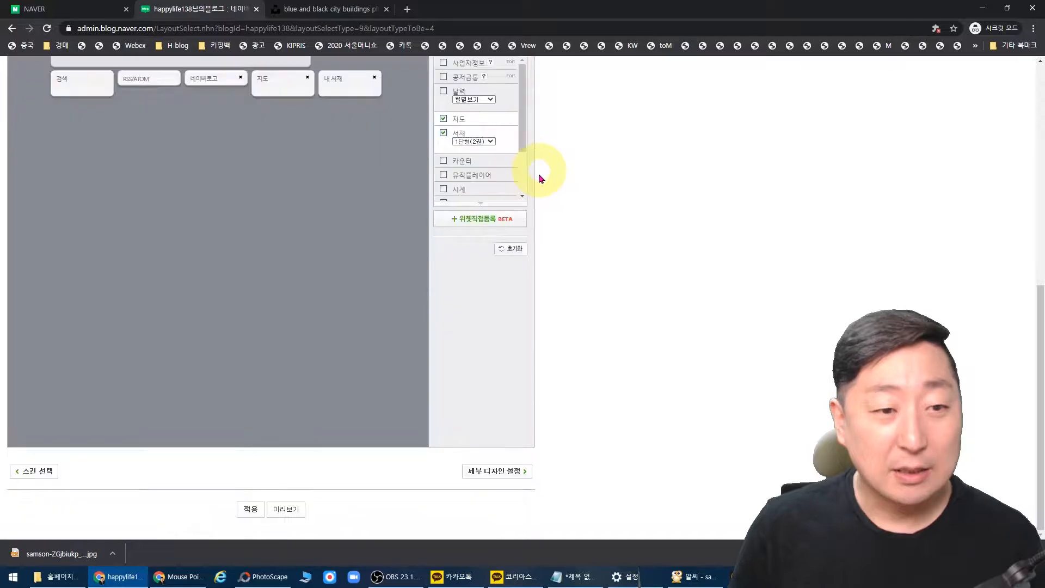
pyautogui.click(250, 514)
pyautogui.click(591, 87)
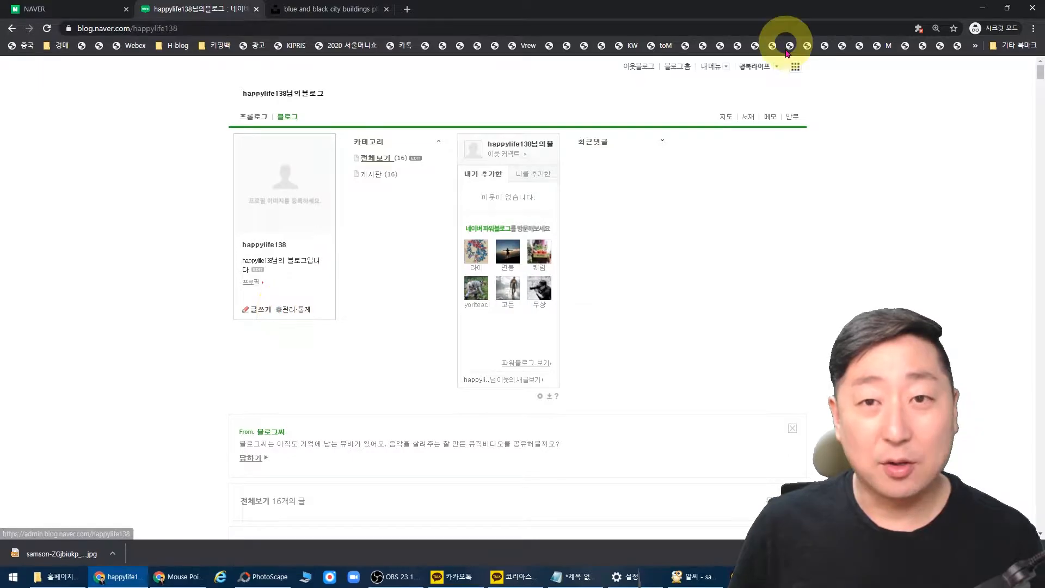
# Register 홈페이지형 블로그 스킨 이미지.jpg as the skin background's upper-area image in the detailed design settings (세부 디자인 설정) and apply the design.
pyautogui.click(726, 73)
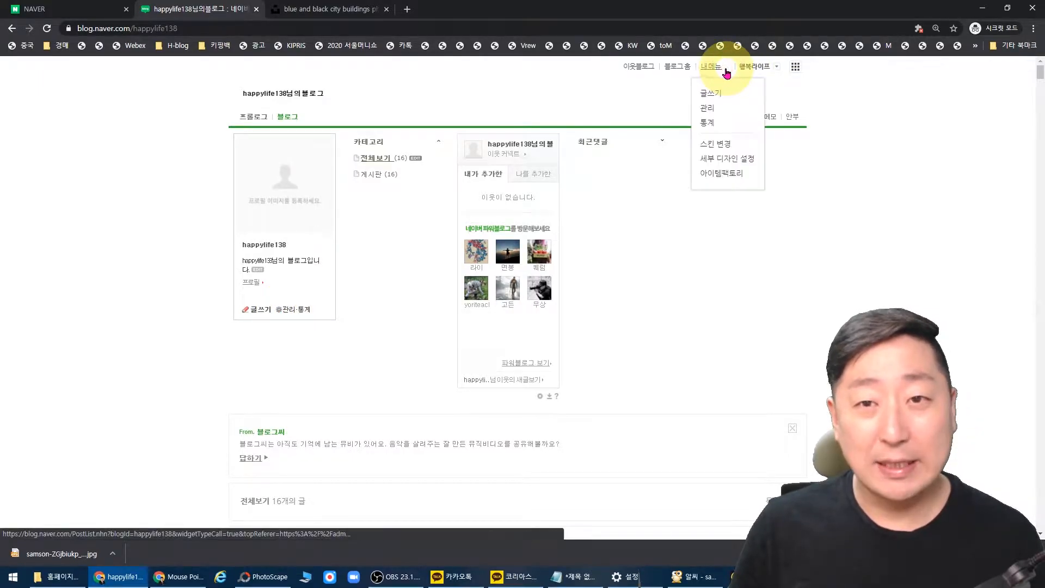
pyautogui.click(728, 160)
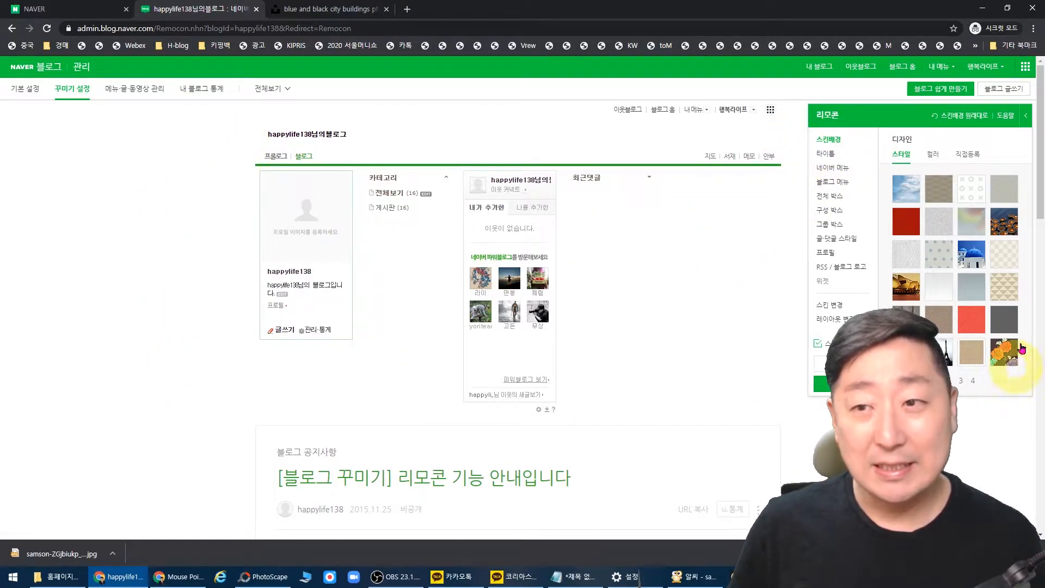
pyautogui.click(974, 156)
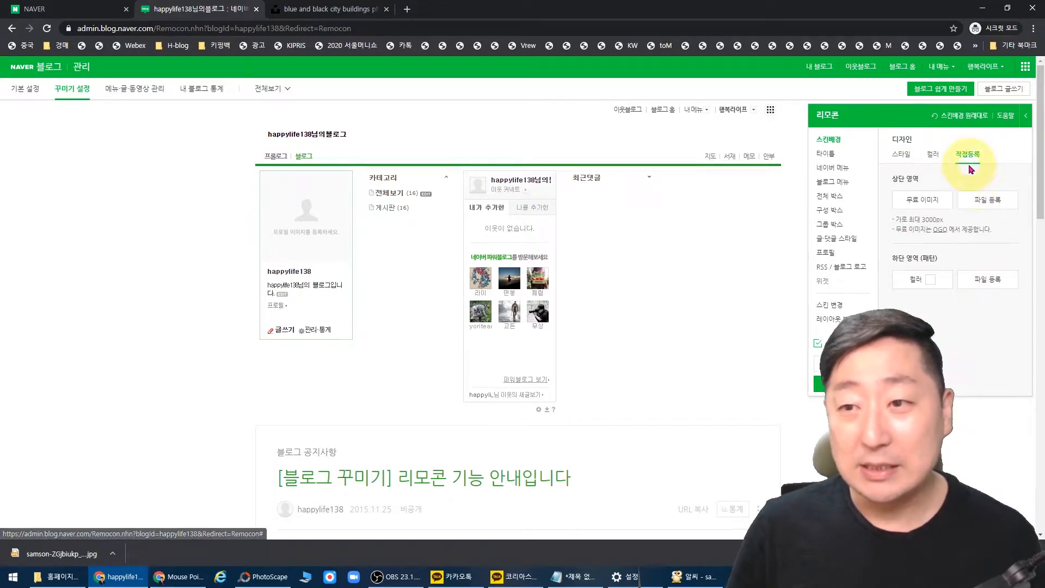
pyautogui.click(1000, 211)
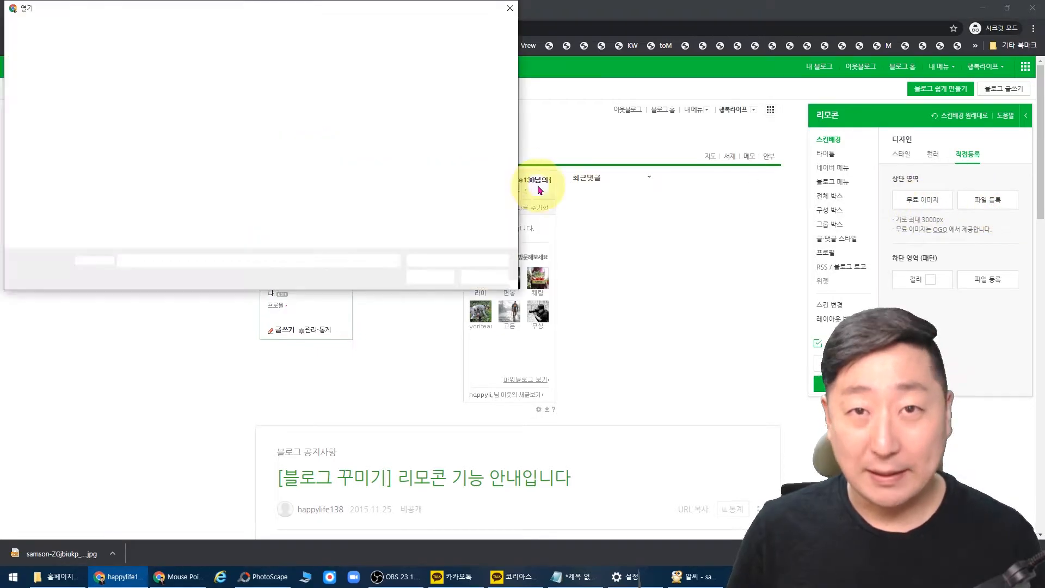
pyautogui.doubleClick(455, 99)
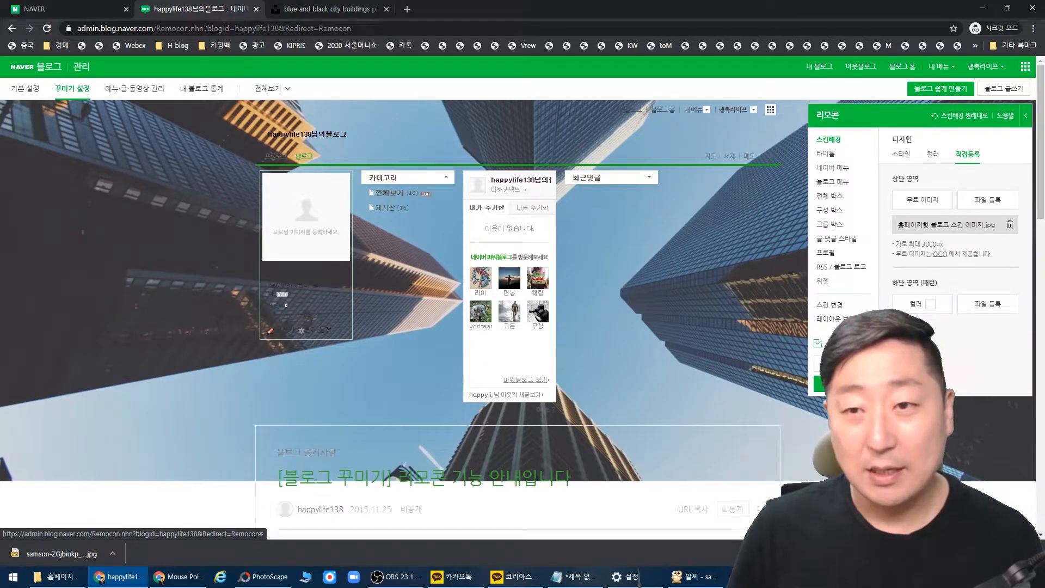
pyautogui.click(838, 384)
pyautogui.click(612, 342)
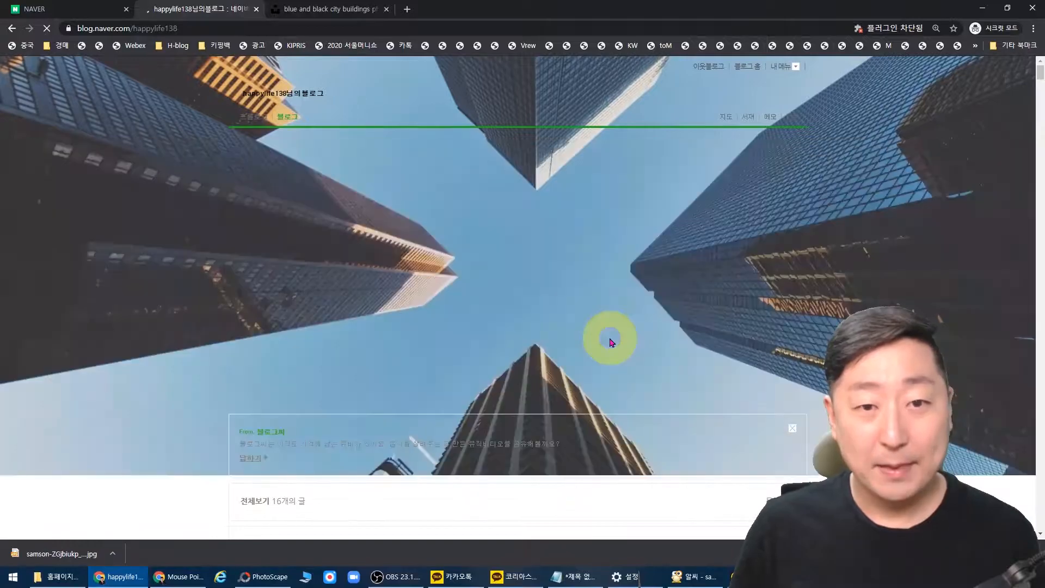
# Dismiss the promotional pop-up and review how the new background image looks on the blog's front page.
pyautogui.scroll(-1, 612, 340)
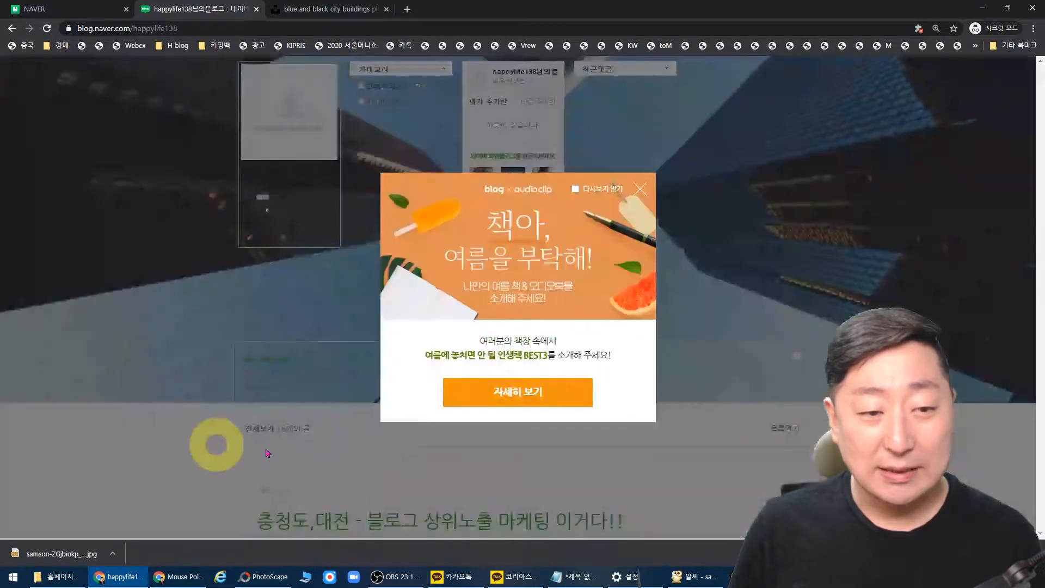
pyautogui.click(643, 189)
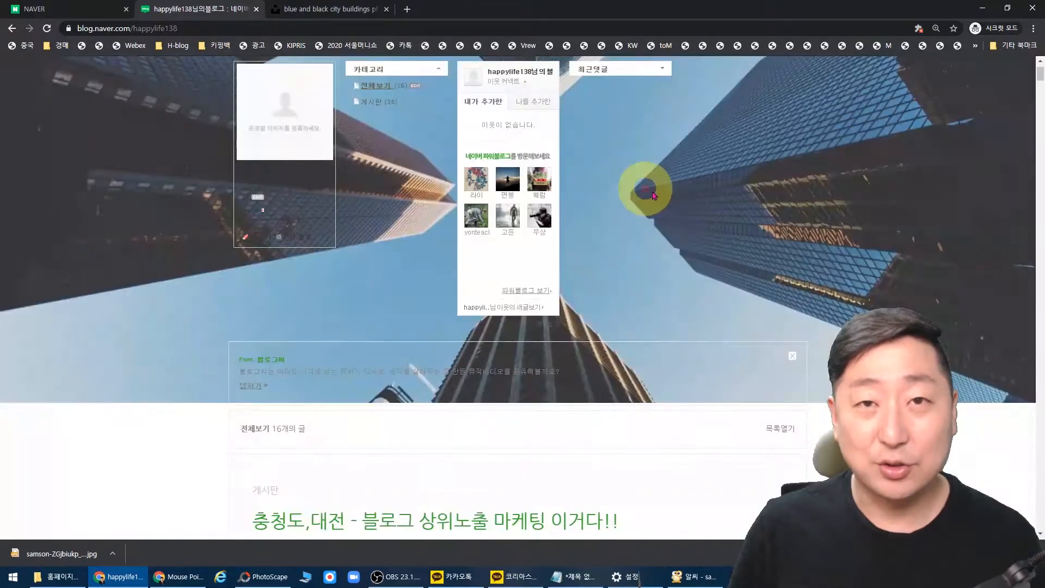
pyautogui.scroll(1, 653, 195)
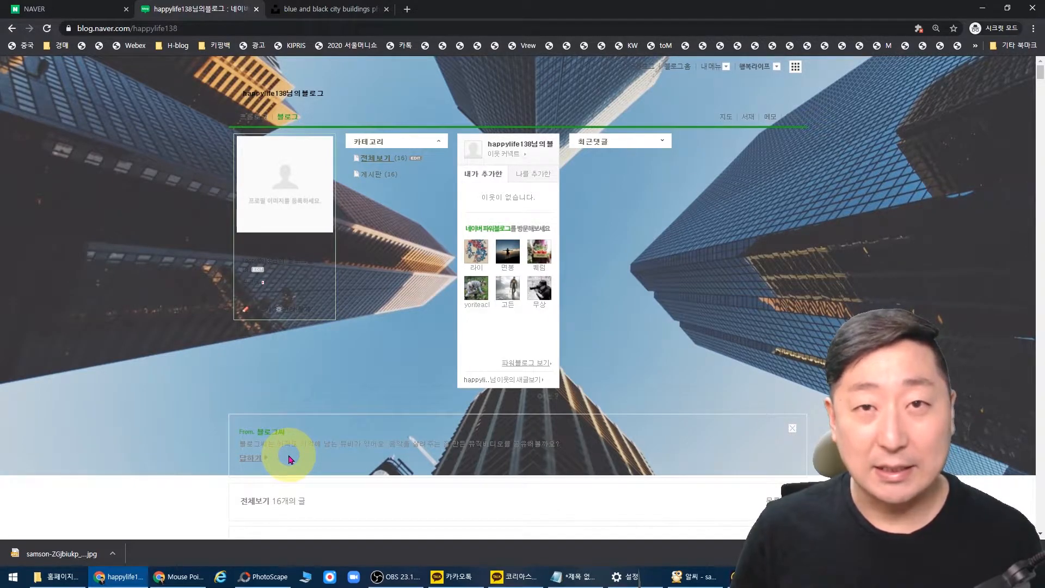
# Open the layout and widget settings (레이아웃·위젯 설정) of the blog again.
pyautogui.click(726, 68)
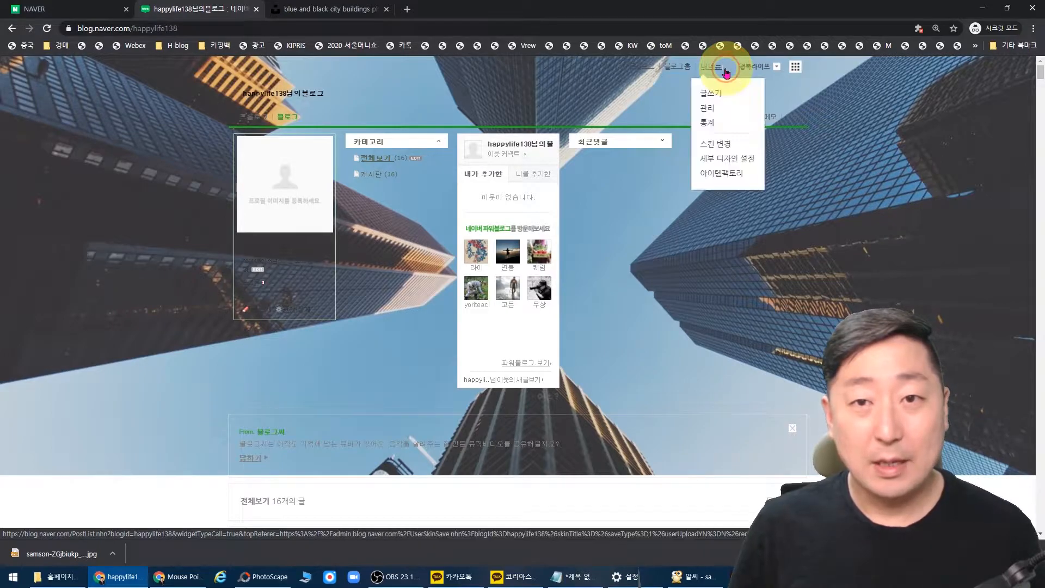
pyautogui.click(707, 106)
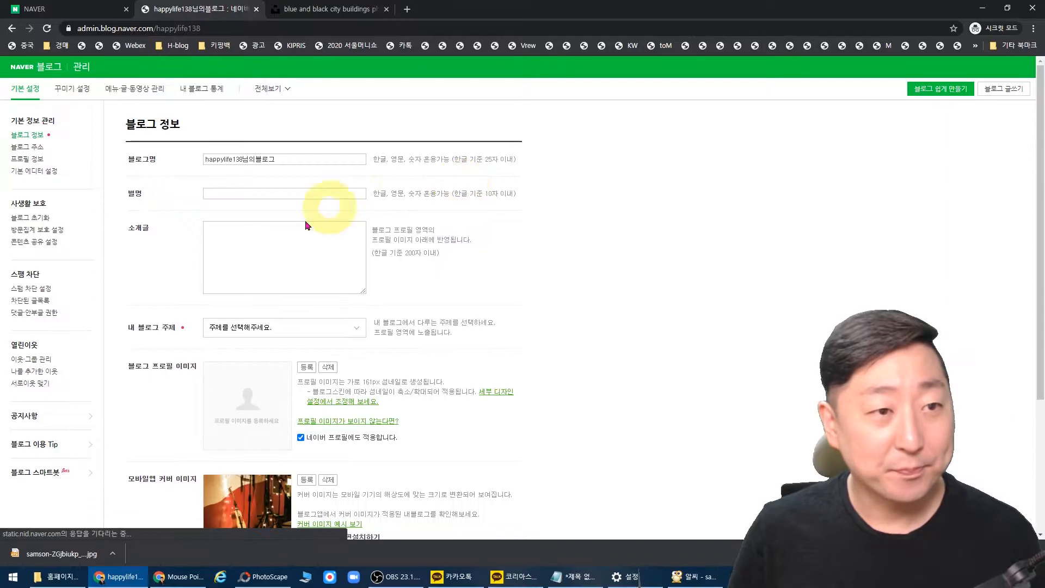
pyautogui.click(60, 93)
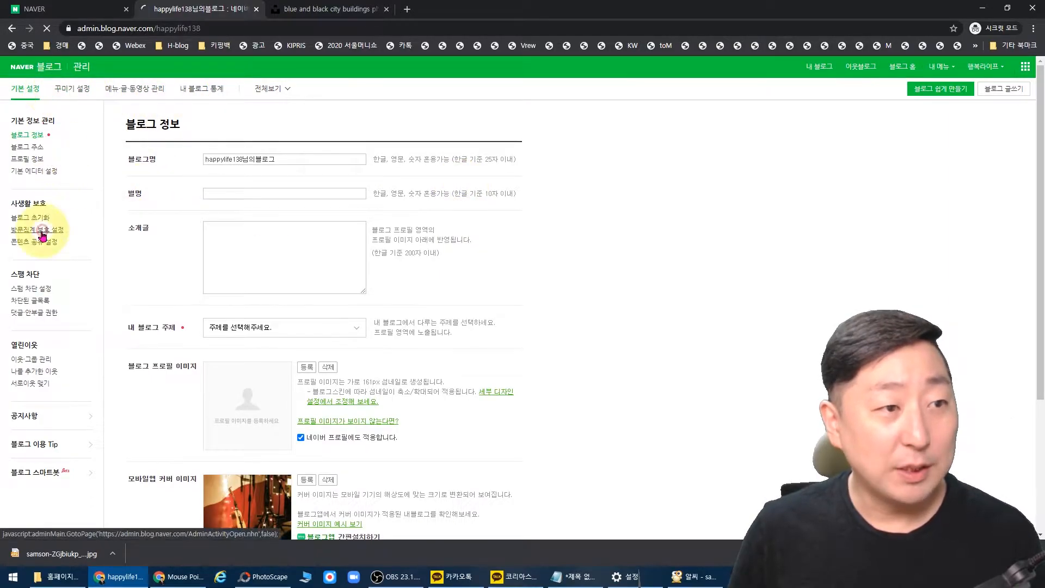
pyautogui.click(57, 197)
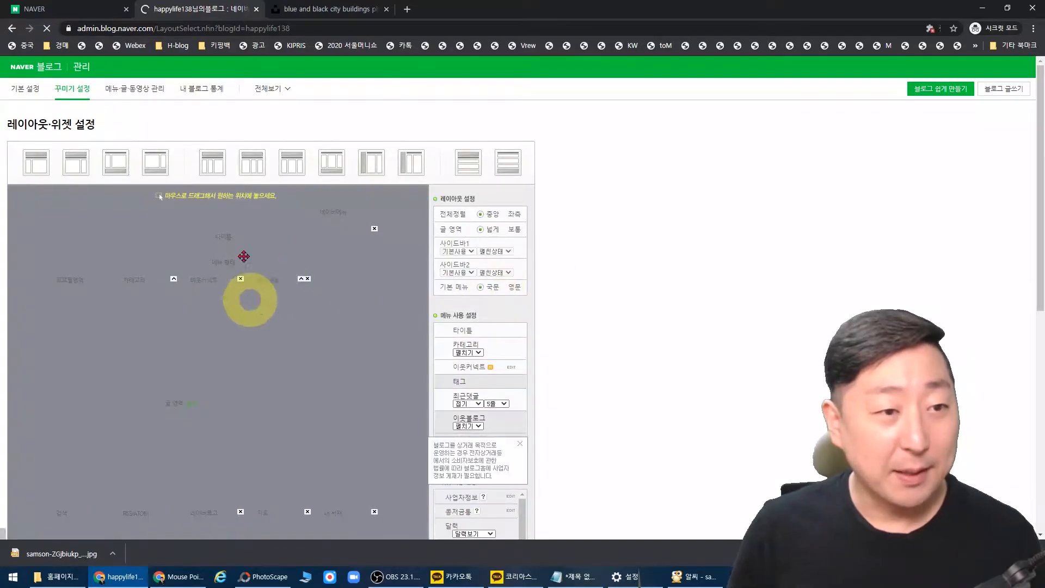
# Move the menu bar block (메뉴 형태) above the title block (타이틀) and check the arrangement in the layout preview.
pyautogui.moveTo(240, 263); pyautogui.dragTo(241, 228)
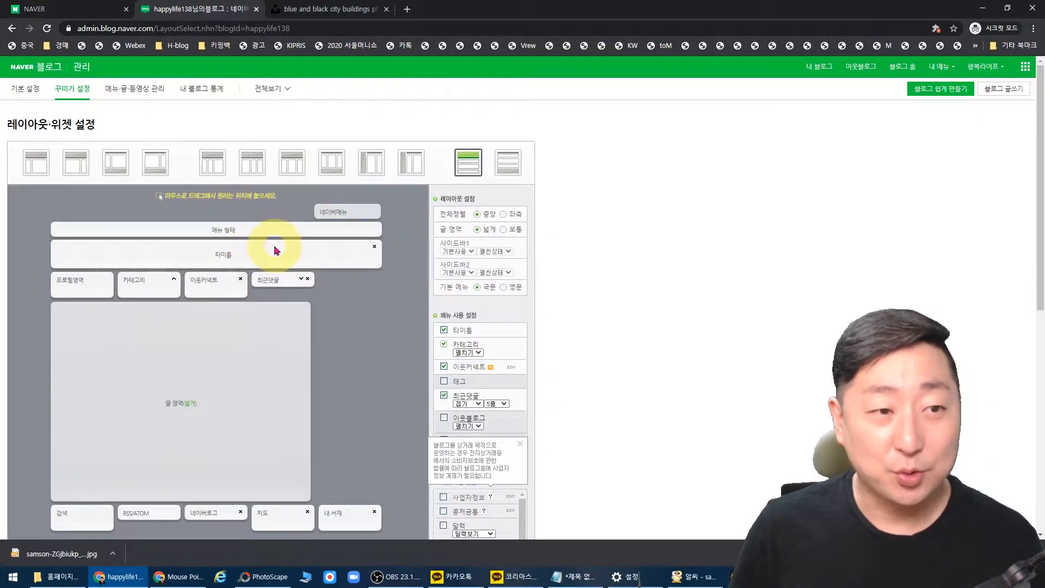
pyautogui.scroll(-8, 443, 311)
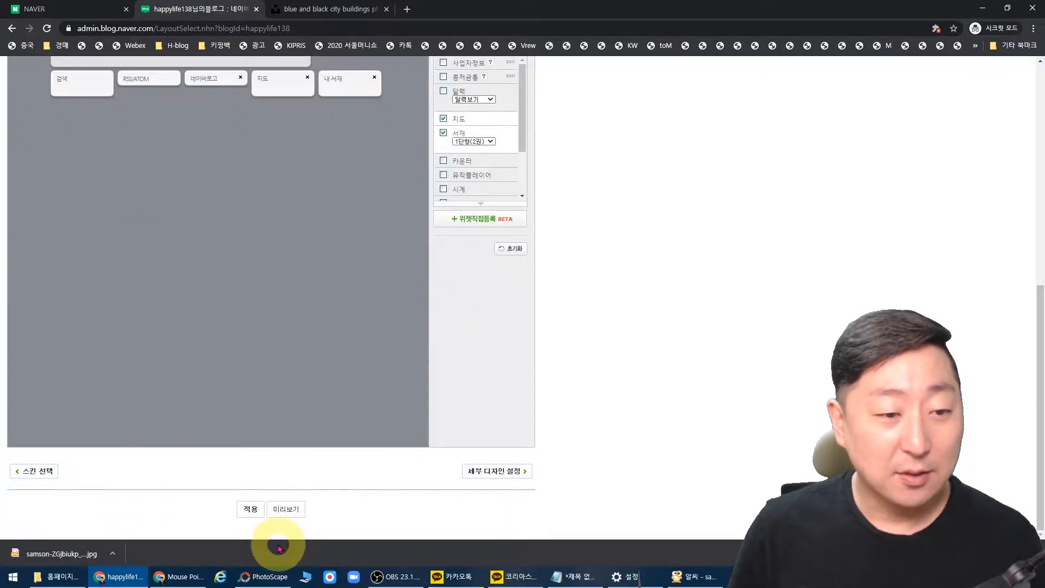
pyautogui.click(290, 512)
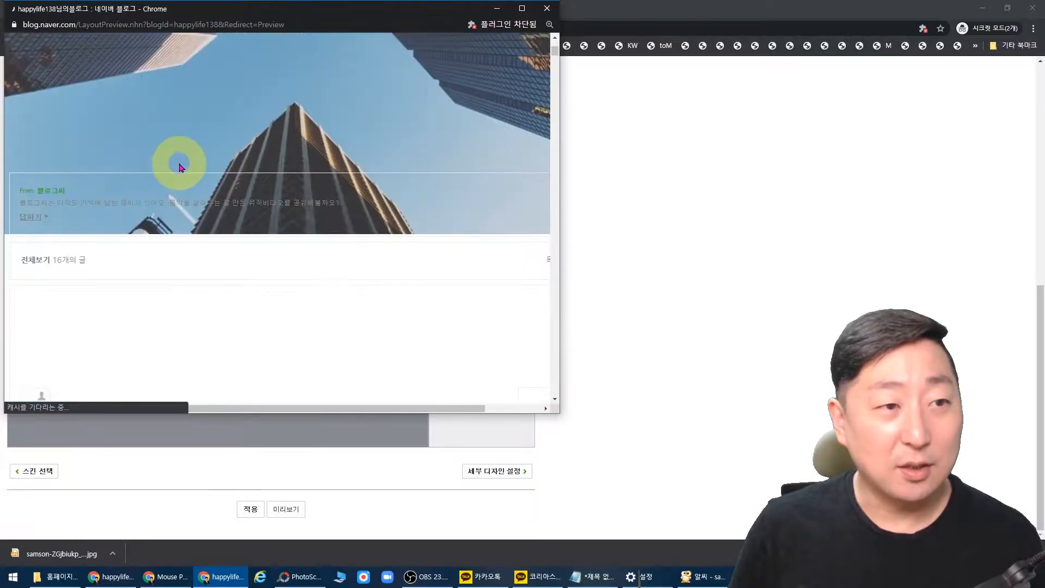
pyautogui.scroll(-6, 168, 168)
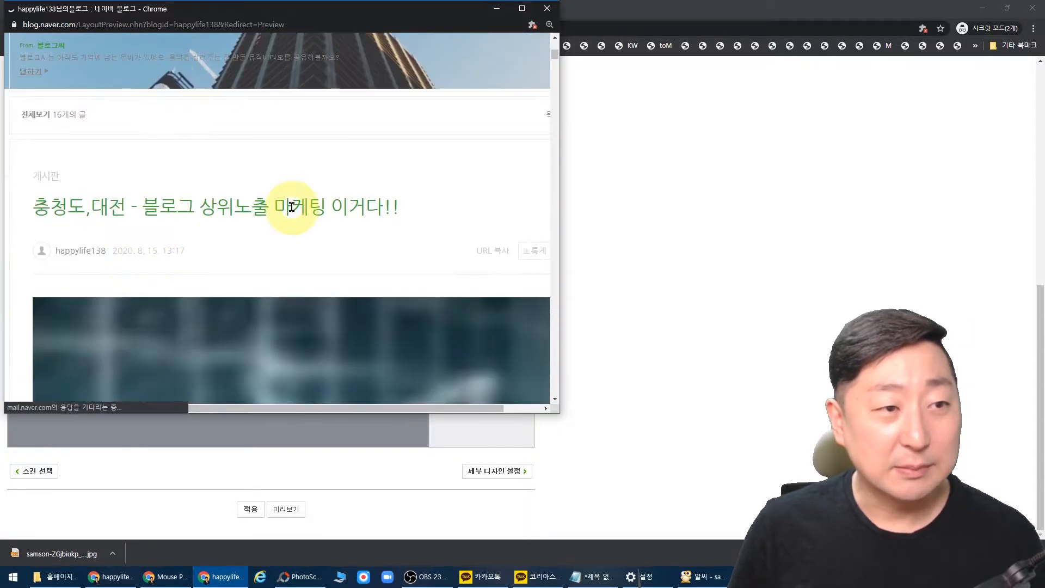
pyautogui.scroll(3, 197, 109)
pyautogui.scroll(5, 234, 170)
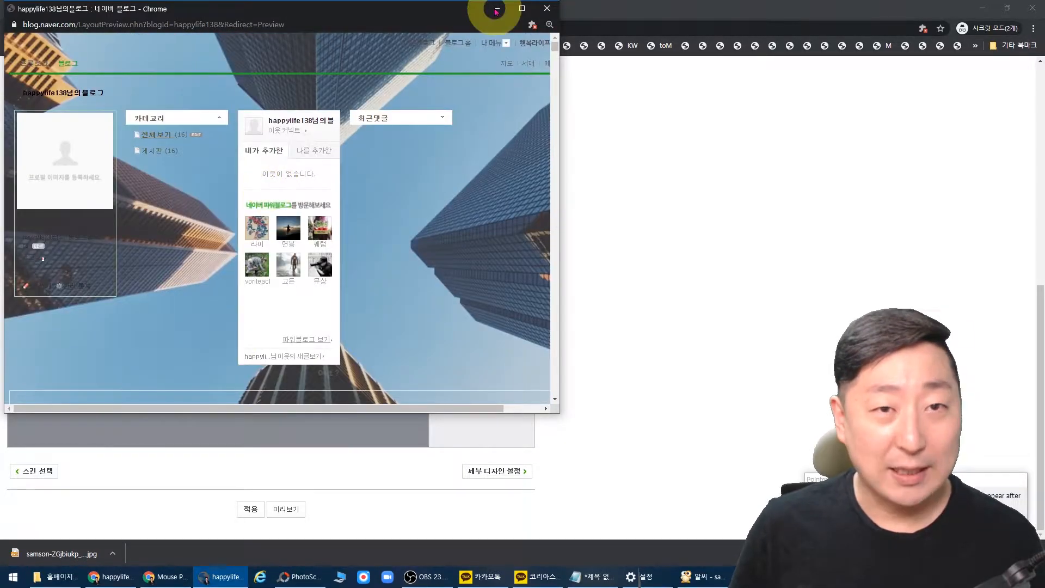
pyautogui.click(548, 8)
pyautogui.scroll(6, 573, 355)
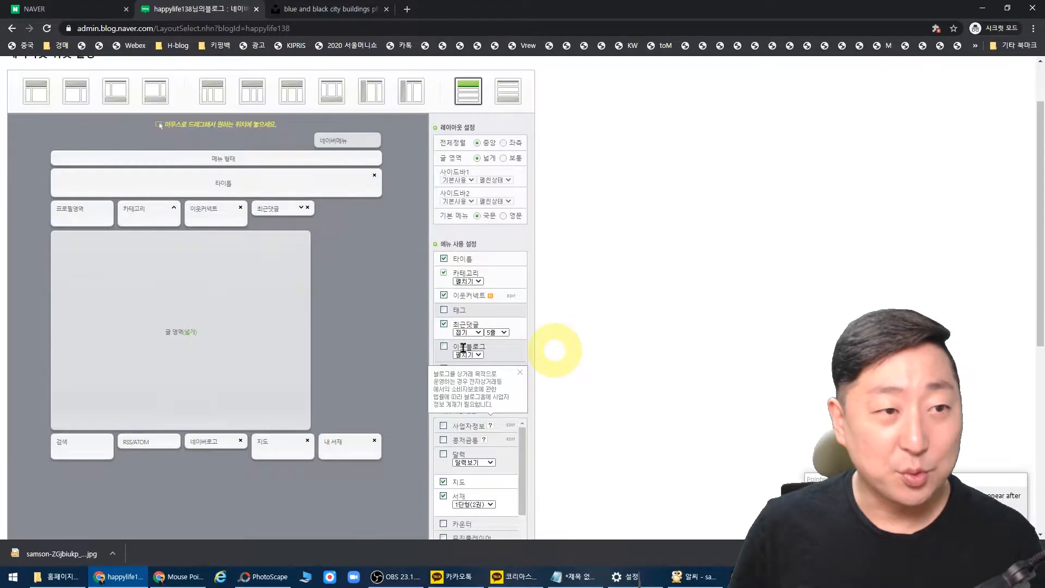
pyautogui.scroll(-1, 648, 272)
pyautogui.scroll(-4, 648, 266)
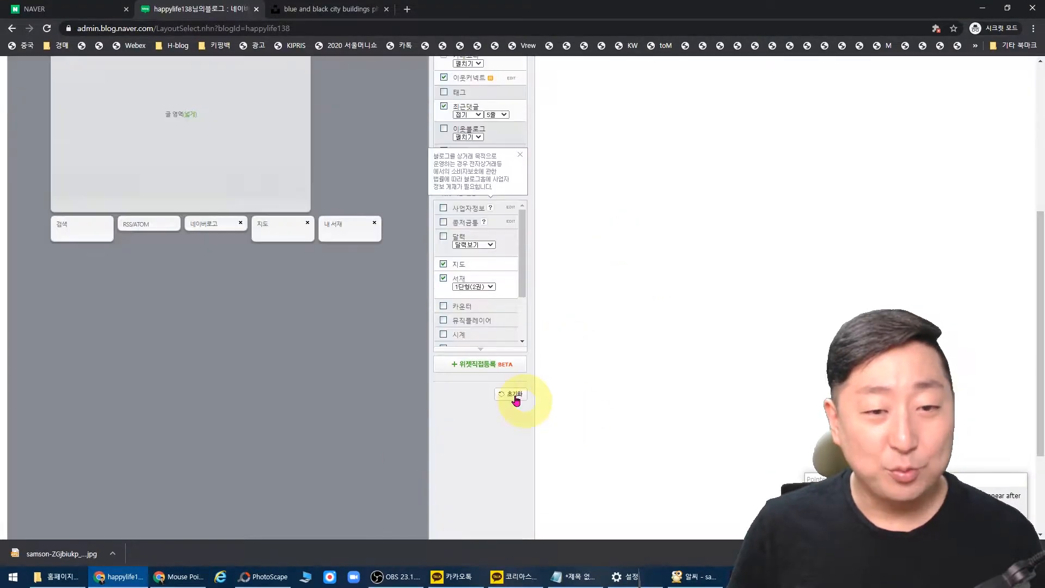
pyautogui.click(497, 364)
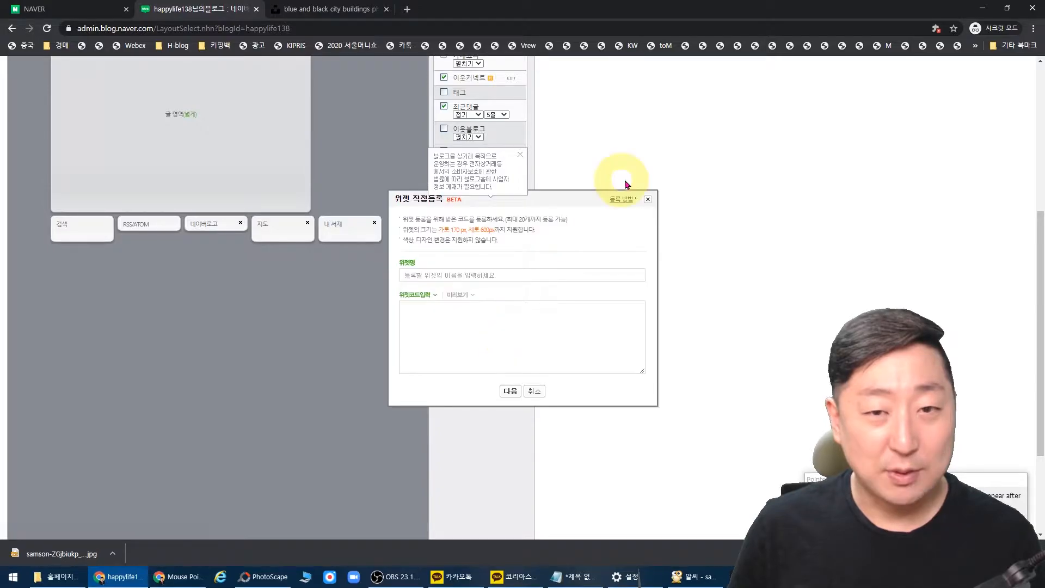
pyautogui.click(647, 200)
pyautogui.scroll(-3, 538, 260)
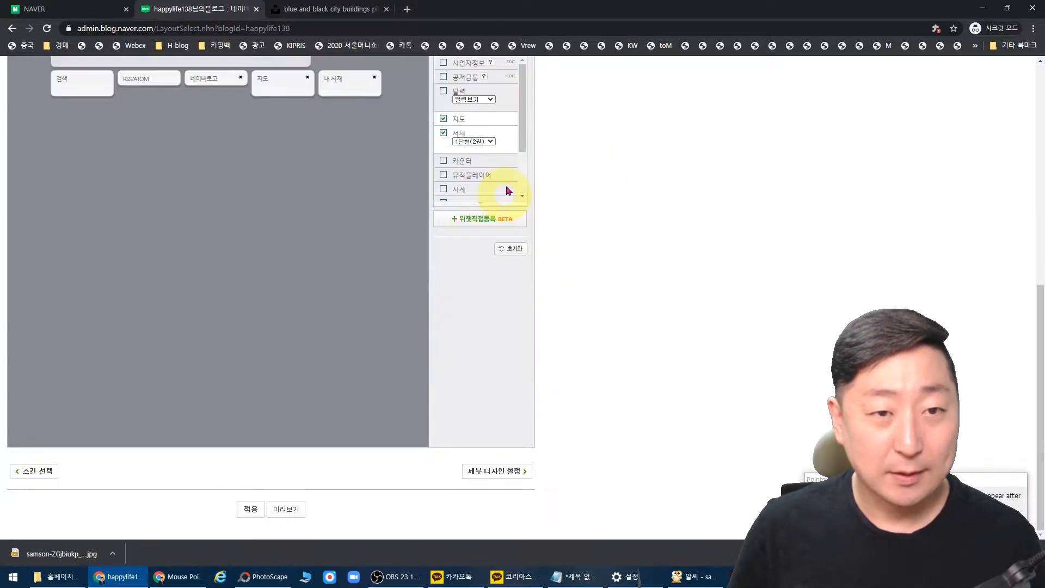
# Start a custom widget named 투명위젯1 with the code <table width="170"><tbody><tr><td width="170" height="400"/></tr></tbody></table>.
pyautogui.scroll(3, 509, 191)
pyautogui.scroll(-1, 525, 239)
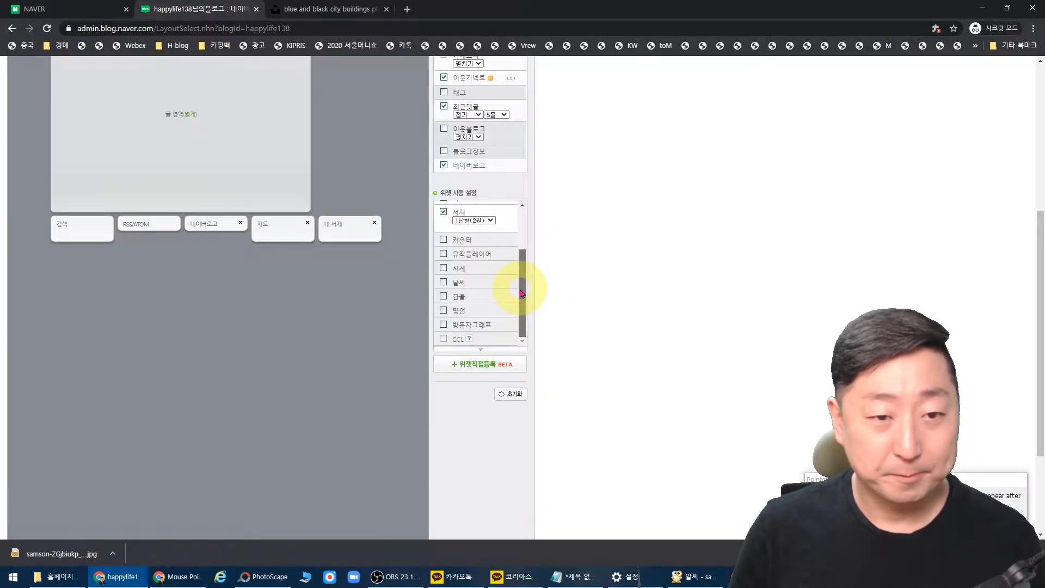
pyautogui.click(474, 363)
pyautogui.click(468, 276)
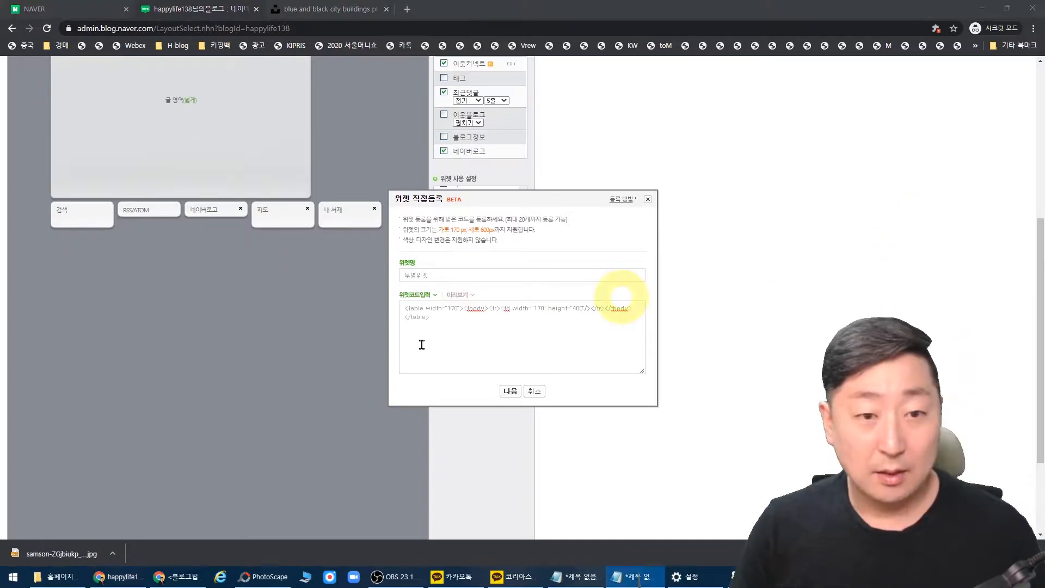
pyautogui.click(523, 204)
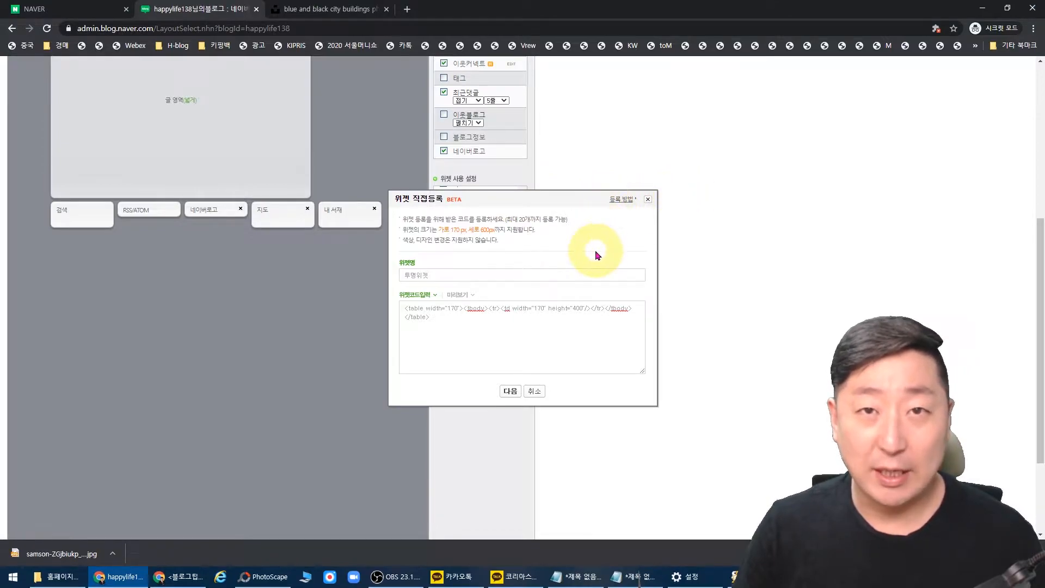
pyautogui.click(440, 322)
pyautogui.hotkey('ctrl', 'a')
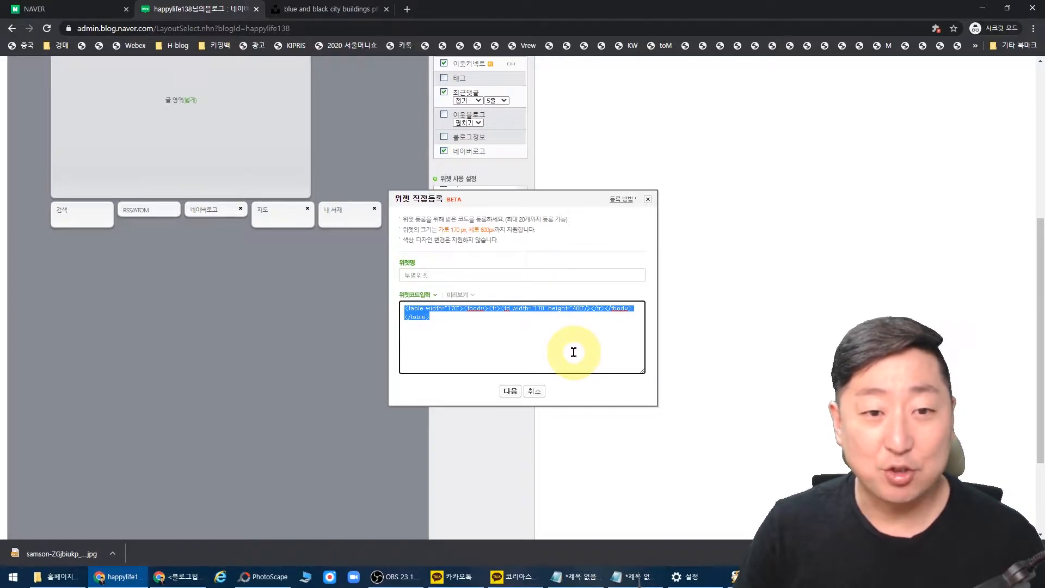
pyautogui.click(508, 274)
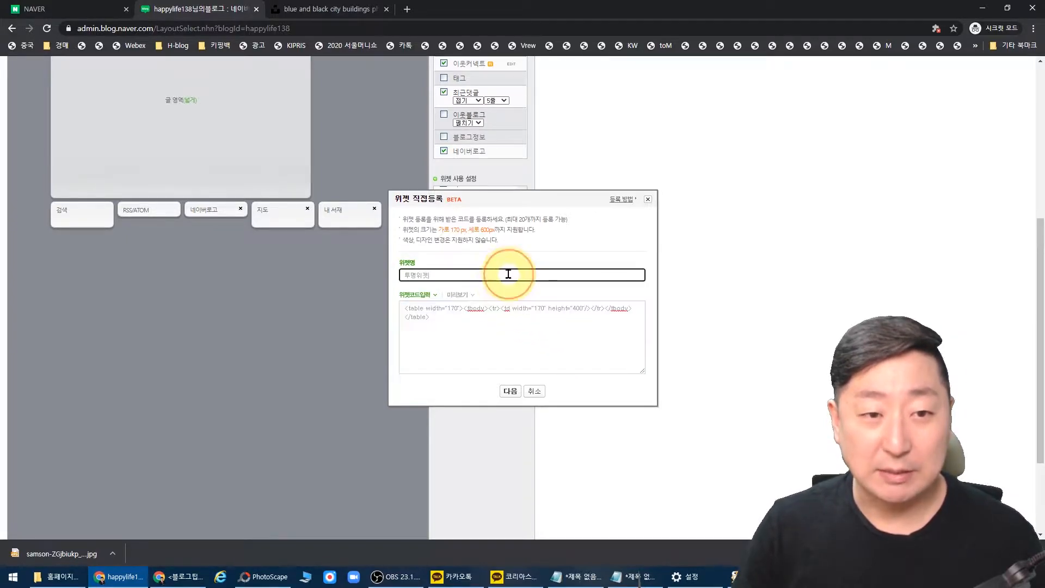
pyautogui.write('1')
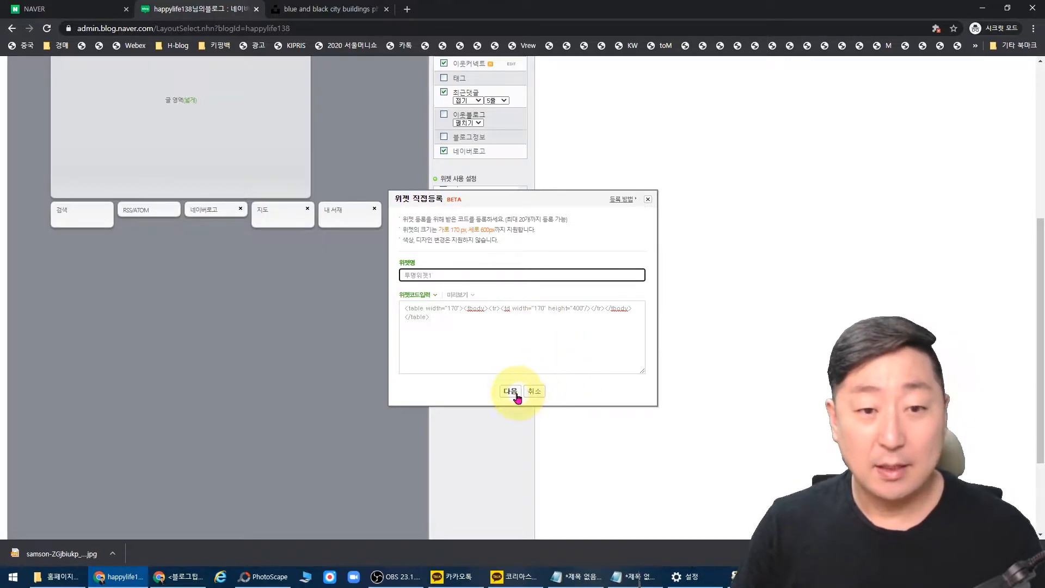
# Copy the transparent widget's code for reuse and register 투명위젯1 in the layout.
pyautogui.moveTo(495, 345); pyautogui.dragTo(396, 310)
pyautogui.hotkey('ctrl', 'c')
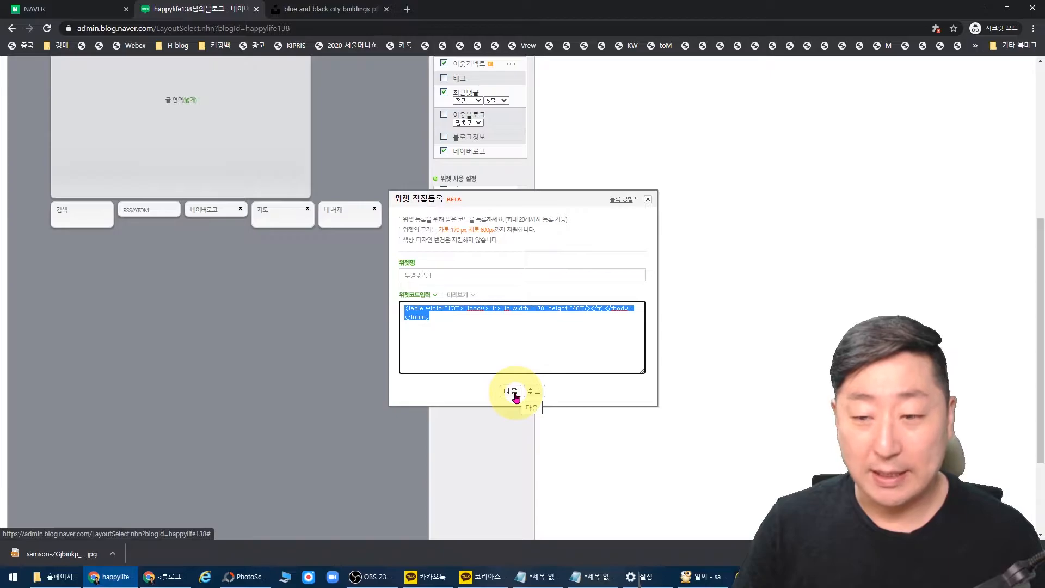
pyautogui.click(511, 391)
pyautogui.scroll(-2, 516, 396)
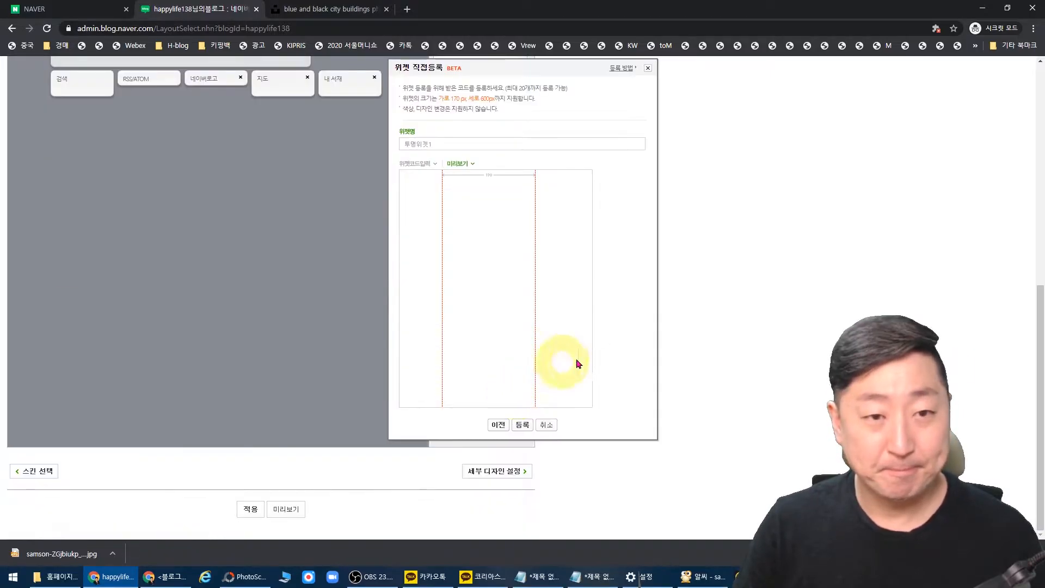
pyautogui.click(522, 425)
pyautogui.click(613, 93)
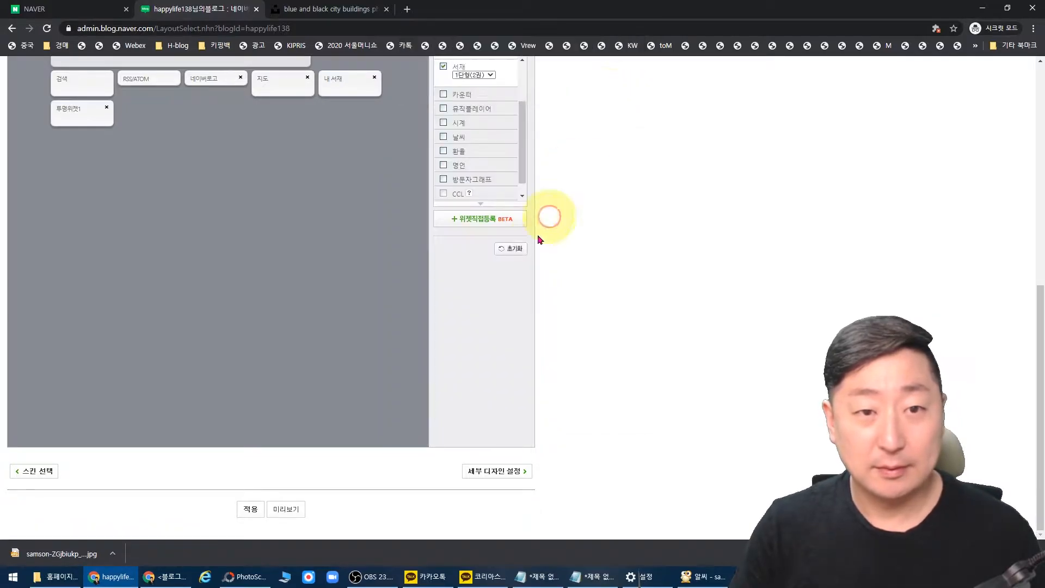
# Register a second custom widget named 투명위젯2 using the copied 170 x 400 table code.
pyautogui.click(489, 220)
pyautogui.click(495, 344)
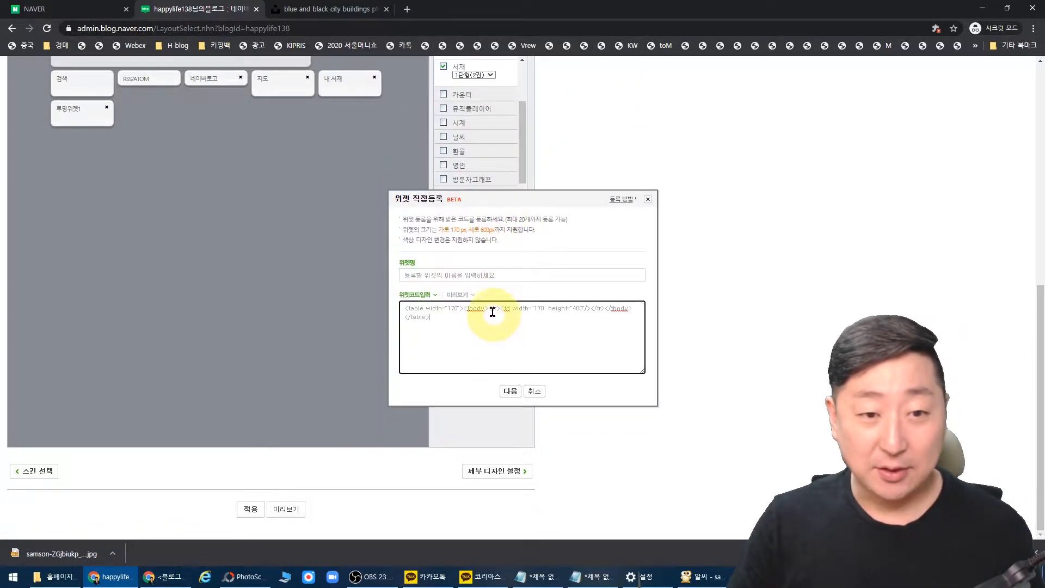
pyautogui.click(458, 270)
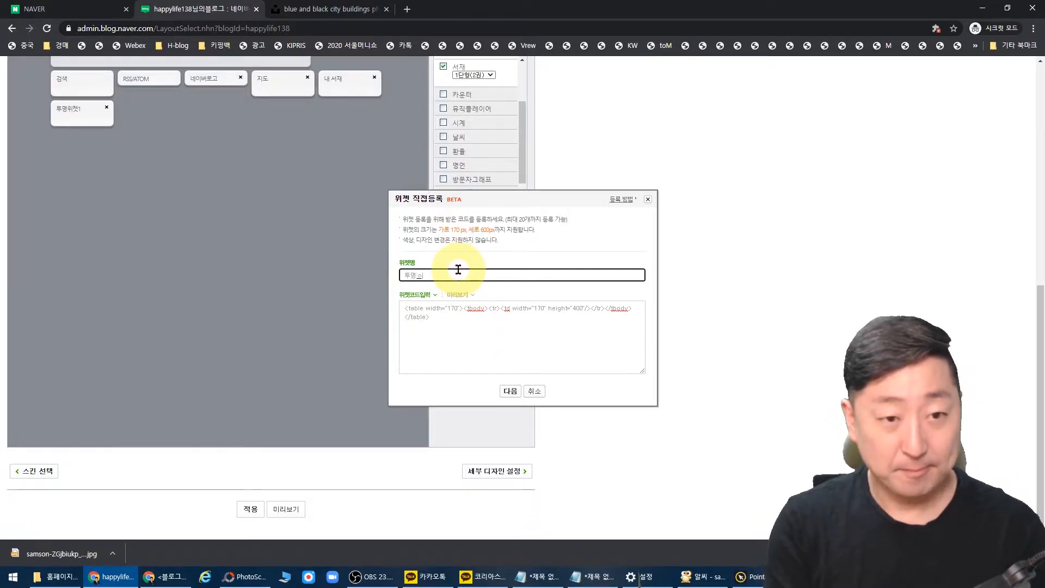
pyautogui.click(511, 393)
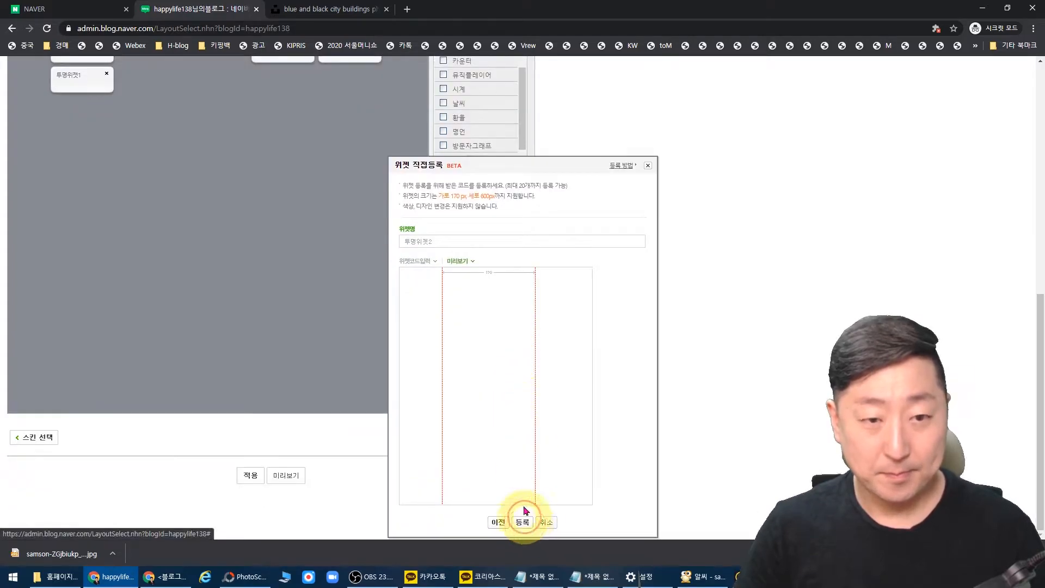
pyautogui.click(523, 522)
pyautogui.click(618, 90)
# Register a third custom widget named 투명위젯3 using the same 170 x 400 table code.
pyautogui.click(492, 218)
pyautogui.click(452, 336)
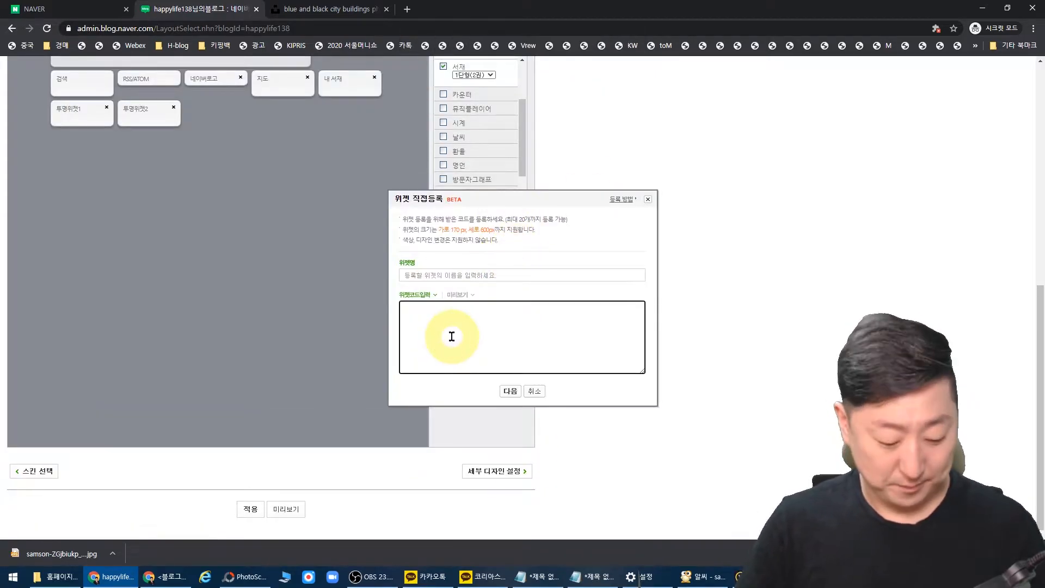
pyautogui.hotkey('ctrl', 'v')
pyautogui.click(483, 274)
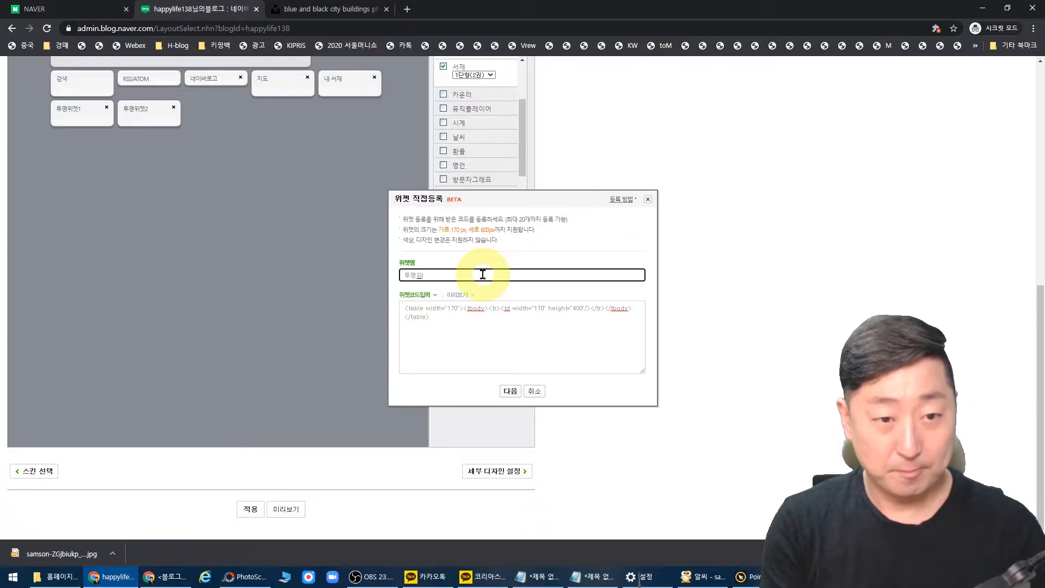
pyautogui.write('투명위젯3')
pyautogui.click(510, 391)
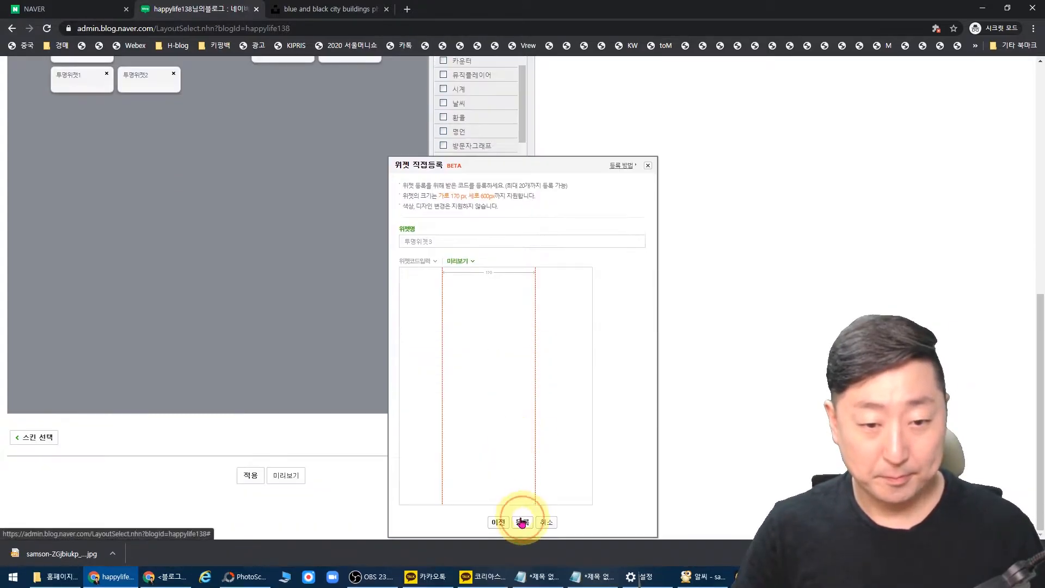
pyautogui.click(523, 521)
pyautogui.click(618, 89)
# Register a fourth custom widget named 투명위젯4 using the same 170 x 400 table code.
pyautogui.click(492, 219)
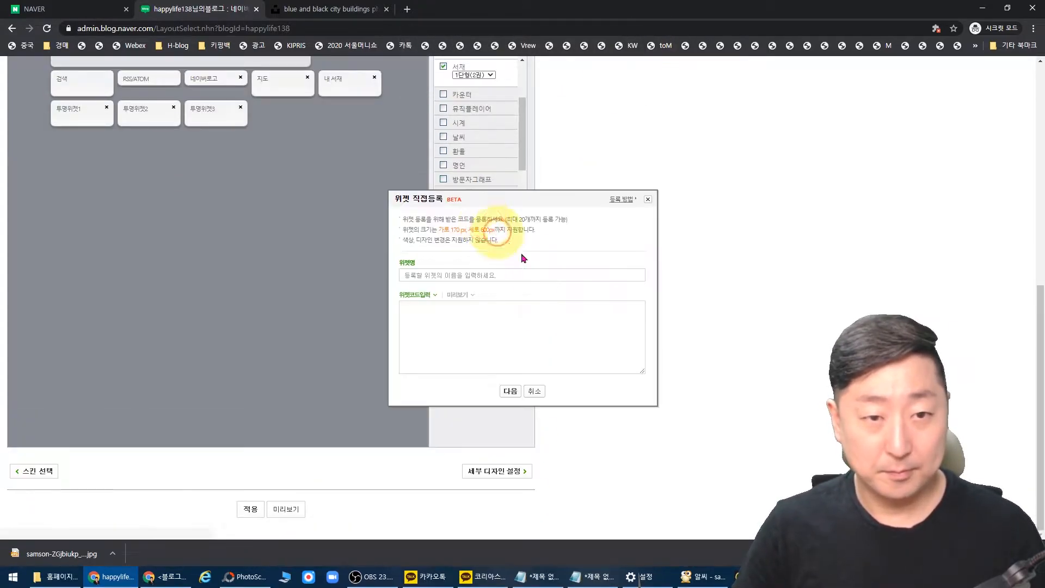
pyautogui.click(498, 275)
pyautogui.write('투명위젯4')
pyautogui.click(488, 315)
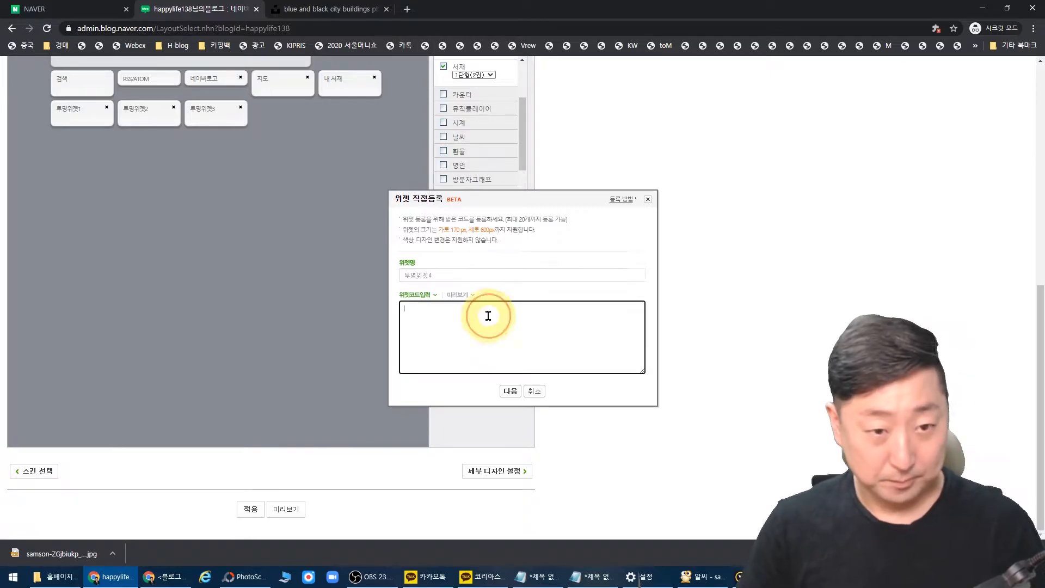
pyautogui.hotkey('ctrl', 'v')
pyautogui.click(510, 390)
pyautogui.click(523, 522)
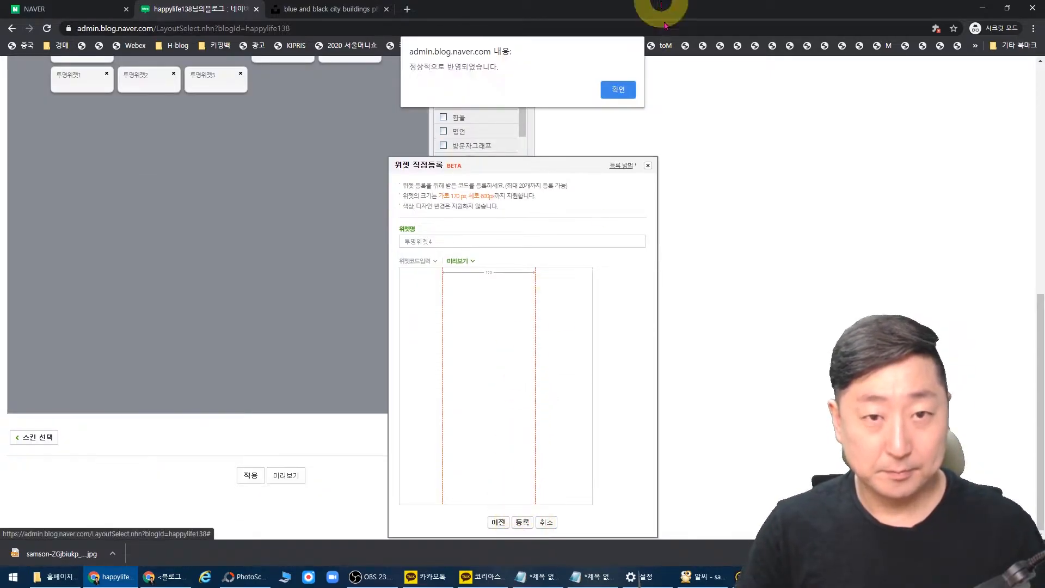
pyautogui.click(618, 89)
# Register a fifth custom widget named 투명위젯5 using the same 170 x 400 table code.
pyautogui.click(460, 220)
pyautogui.click(460, 276)
pyautogui.write('투')
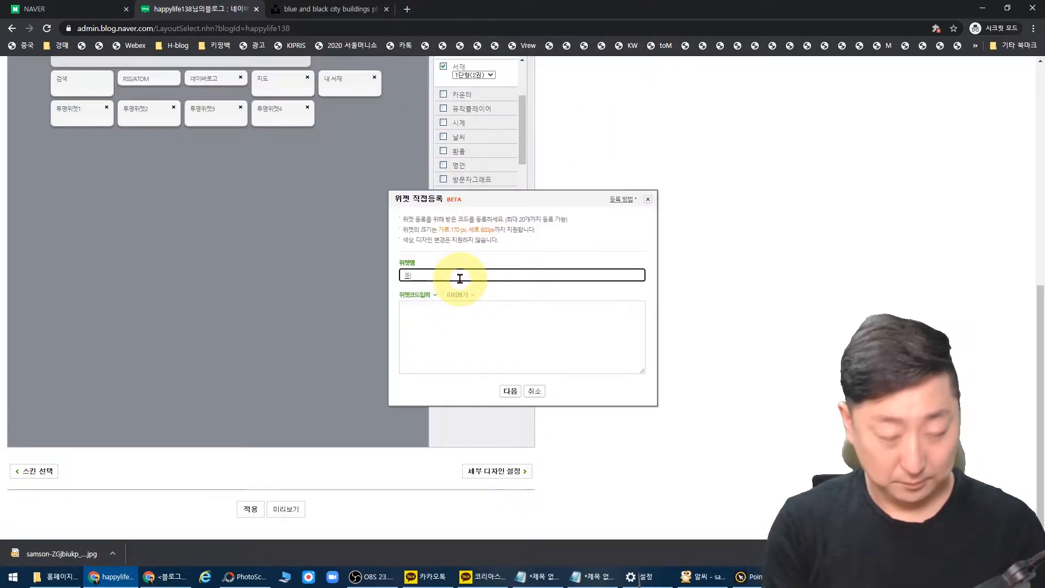
pyautogui.write('명위젯5')
pyautogui.click(490, 352)
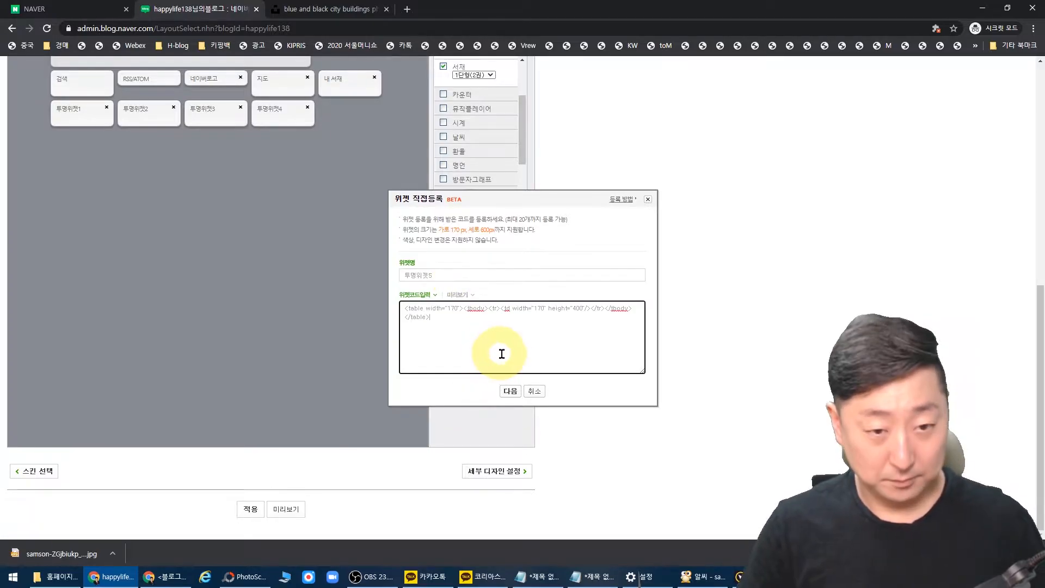
pyautogui.click(510, 390)
pyautogui.click(523, 522)
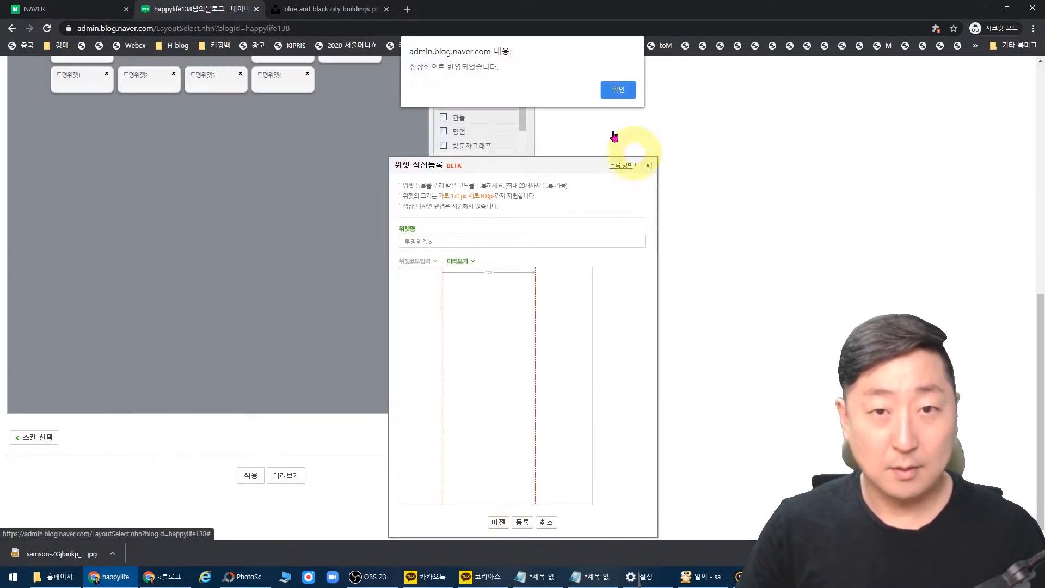
pyautogui.click(615, 88)
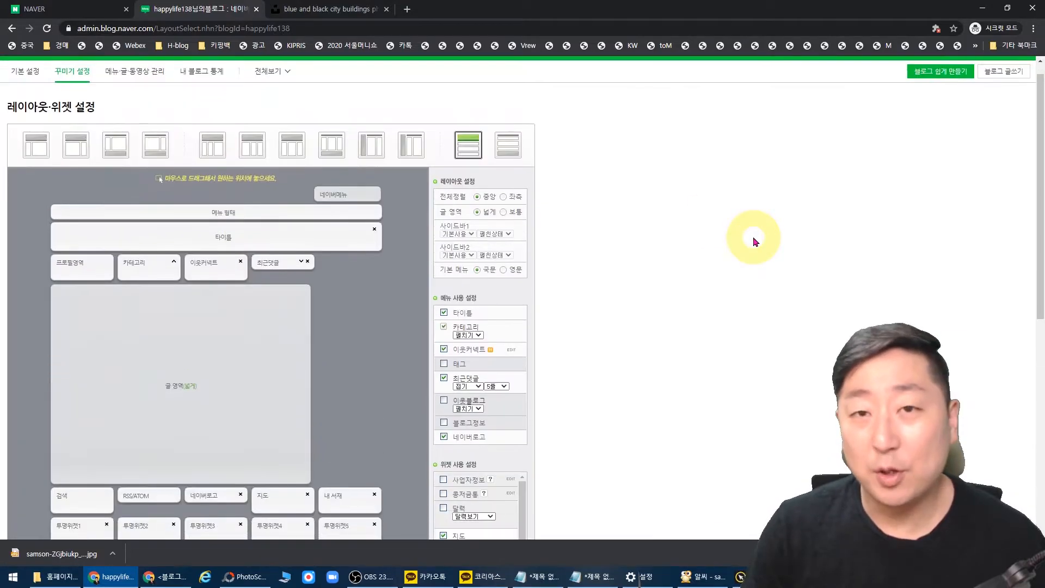
# Move the five transparent widgets into the row directly below the title, in the order 투명위젯1, 3, 2, 4, 5.
pyautogui.scroll(-2, 754, 241)
pyautogui.moveTo(86, 403); pyautogui.dragTo(70, 134)
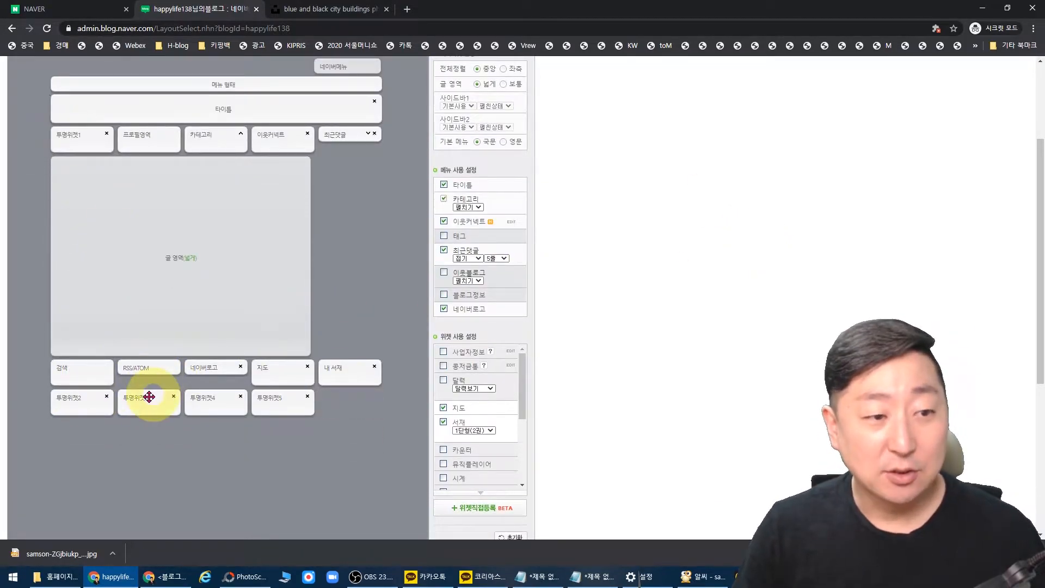
pyautogui.moveTo(94, 397); pyautogui.dragTo(121, 133)
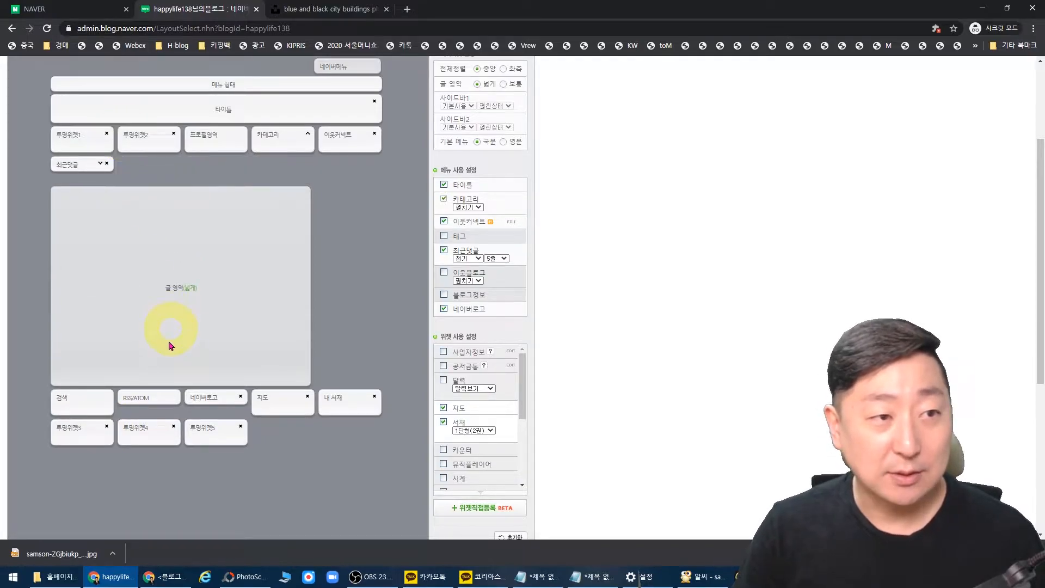
pyautogui.moveTo(103, 427); pyautogui.dragTo(191, 105)
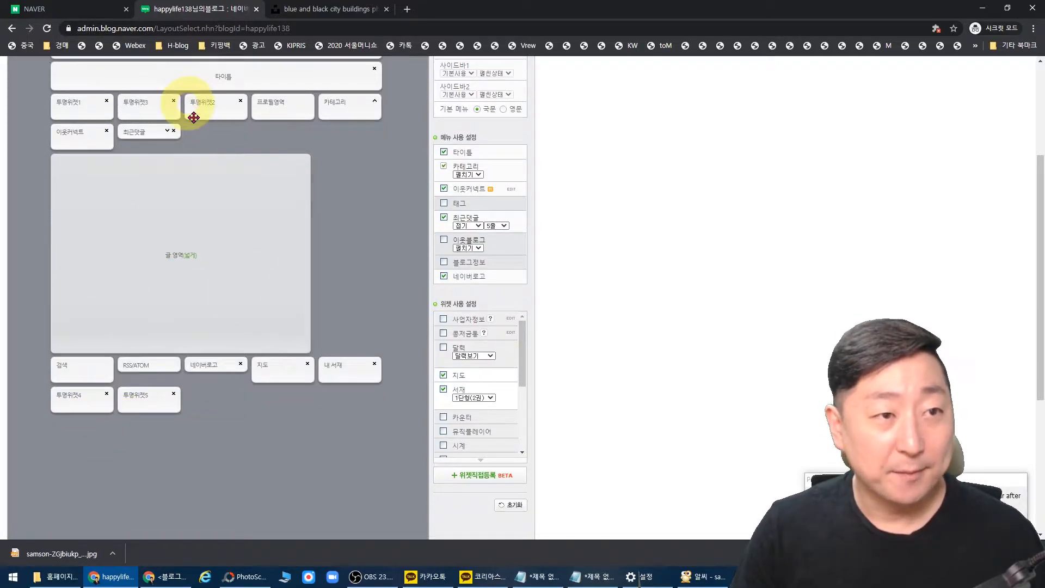
pyautogui.moveTo(147, 400); pyautogui.dragTo(250, 110)
pyautogui.moveTo(71, 397); pyautogui.dragTo(284, 103)
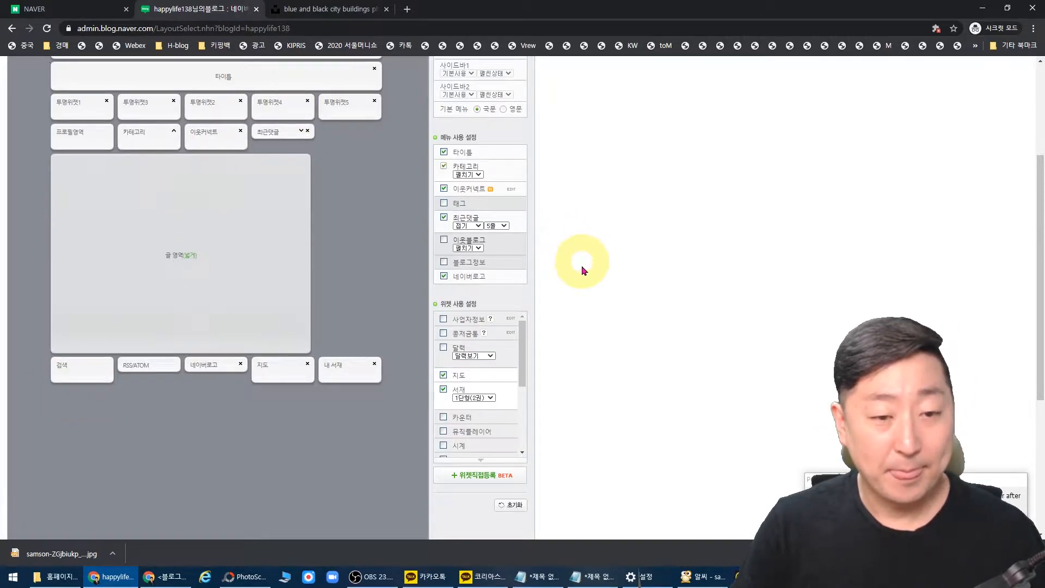
# Apply the rearranged layout to the blog, confirm it, and close the promotional pop-up on the blog page.
pyautogui.scroll(-5, 416, 478)
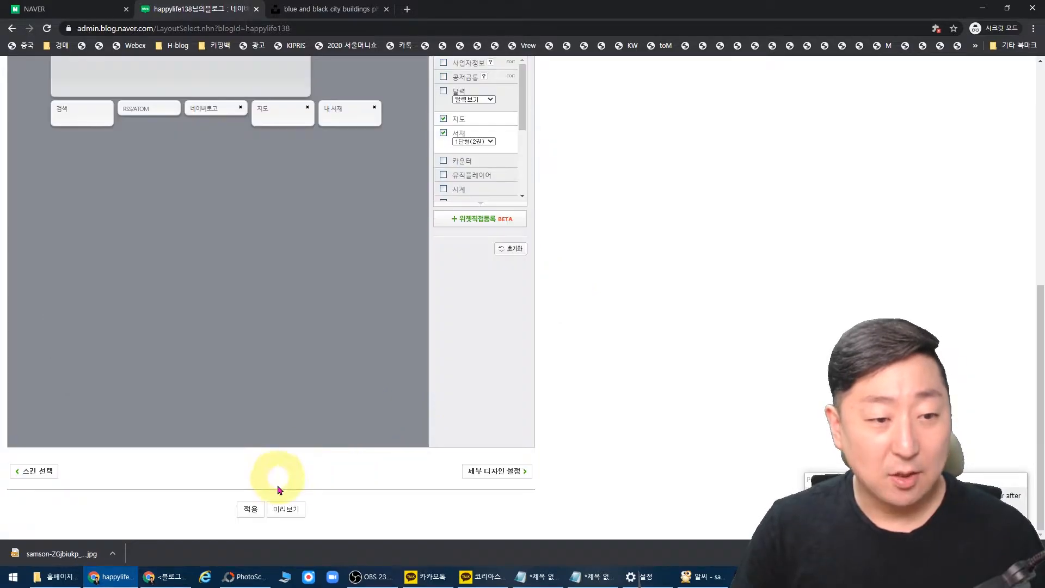
pyautogui.click(256, 509)
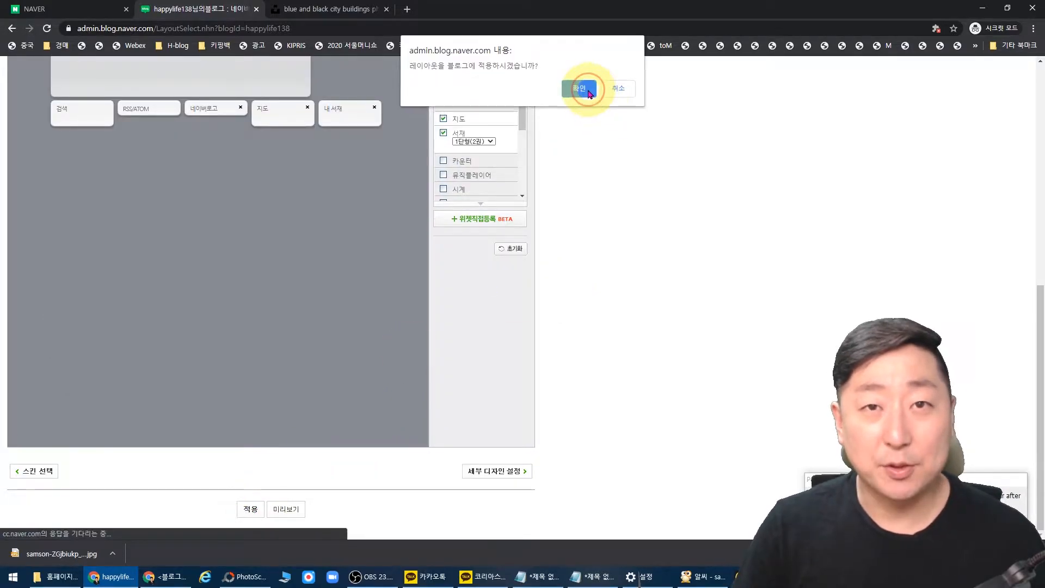
pyautogui.click(583, 90)
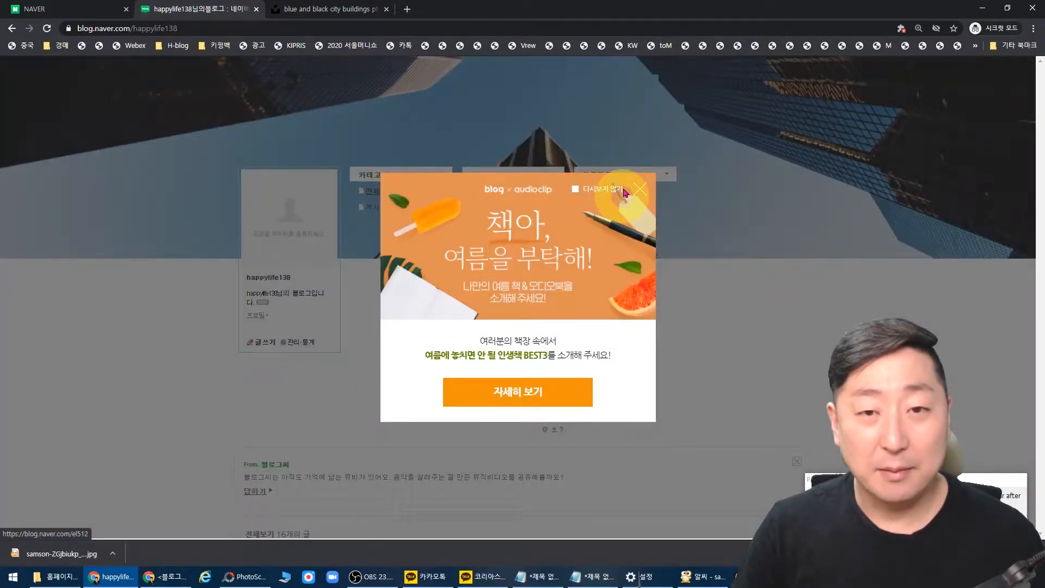
pyautogui.click(639, 188)
pyautogui.scroll(4, 467, 249)
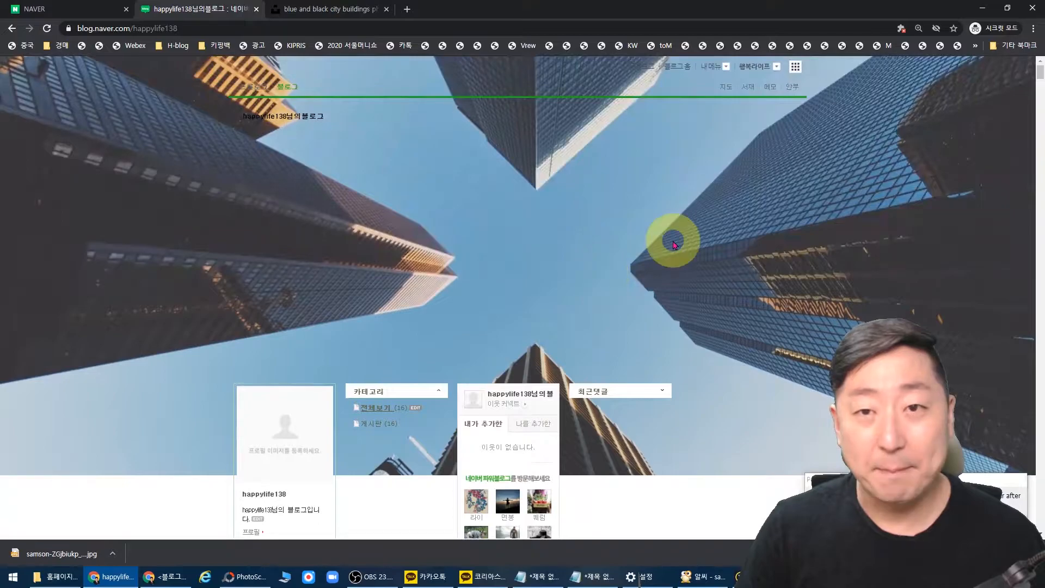
# In the detailed design settings (세부 디자인 설정), hide the blog title and set the title area height to 218.
pyautogui.click(719, 66)
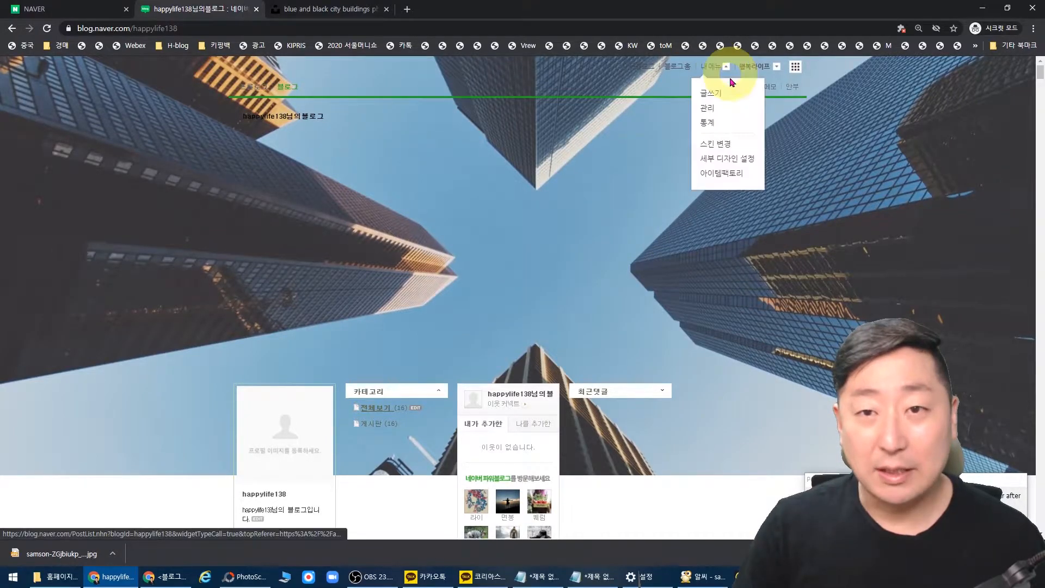
pyautogui.click(726, 161)
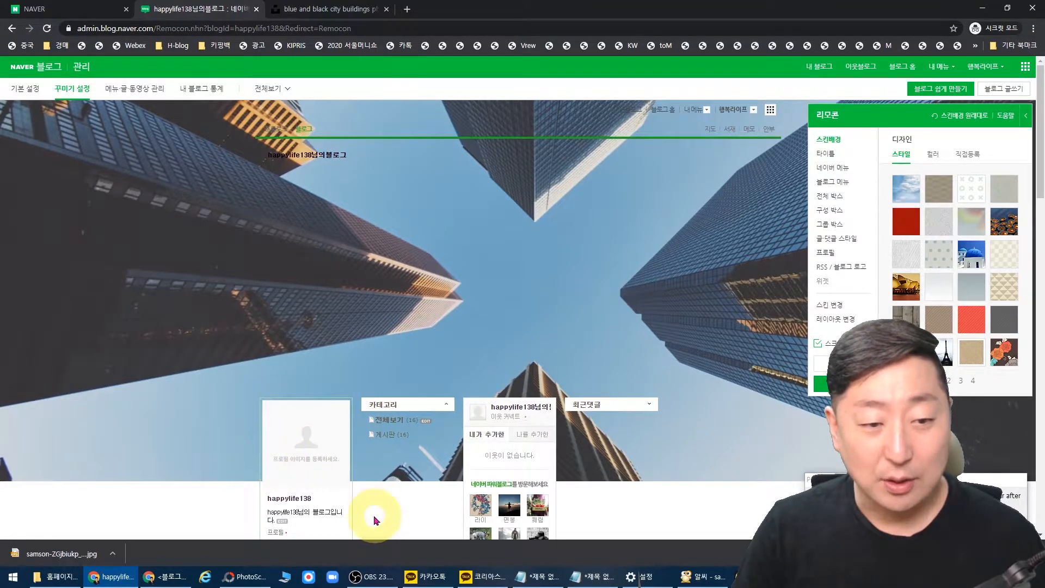
pyautogui.click(832, 156)
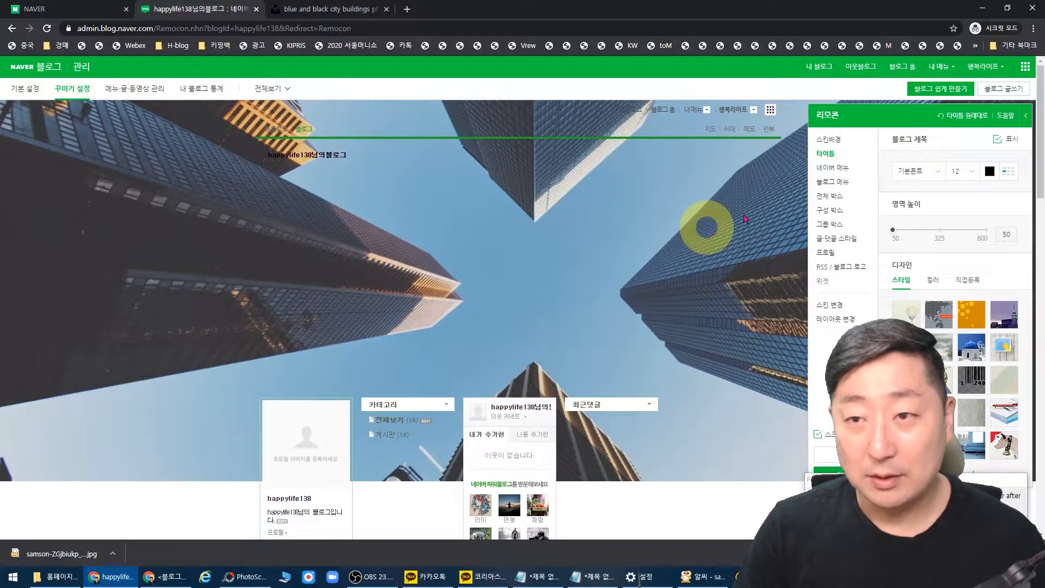
pyautogui.scroll(-3, 742, 334)
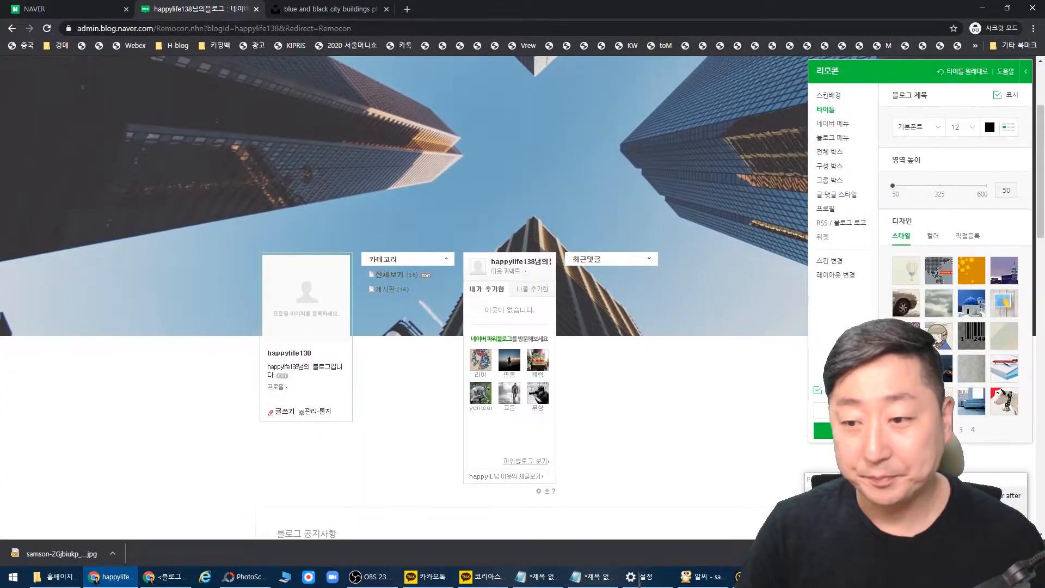
pyautogui.scroll(3, 863, 257)
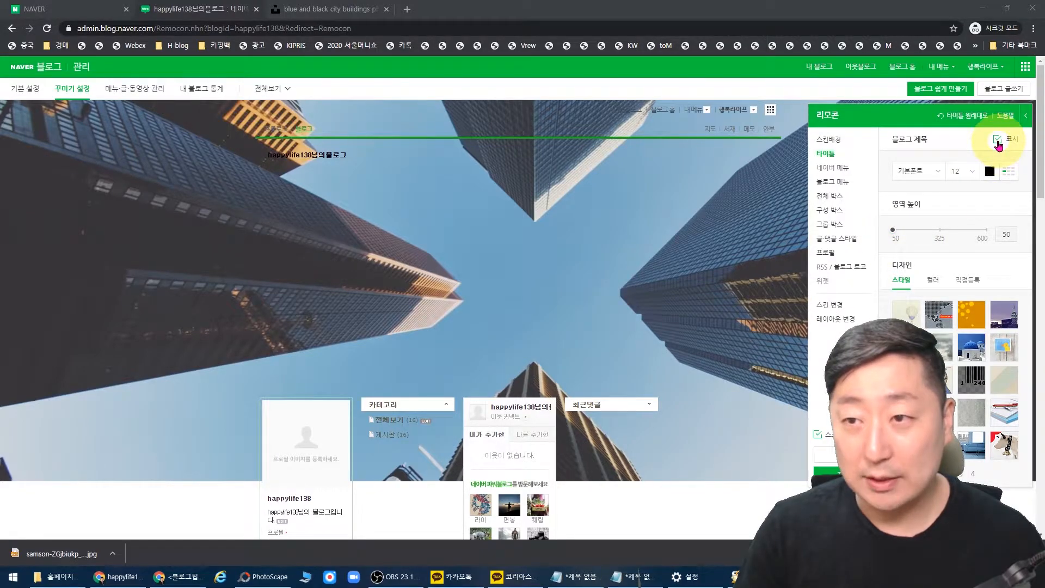
pyautogui.click(1025, 115)
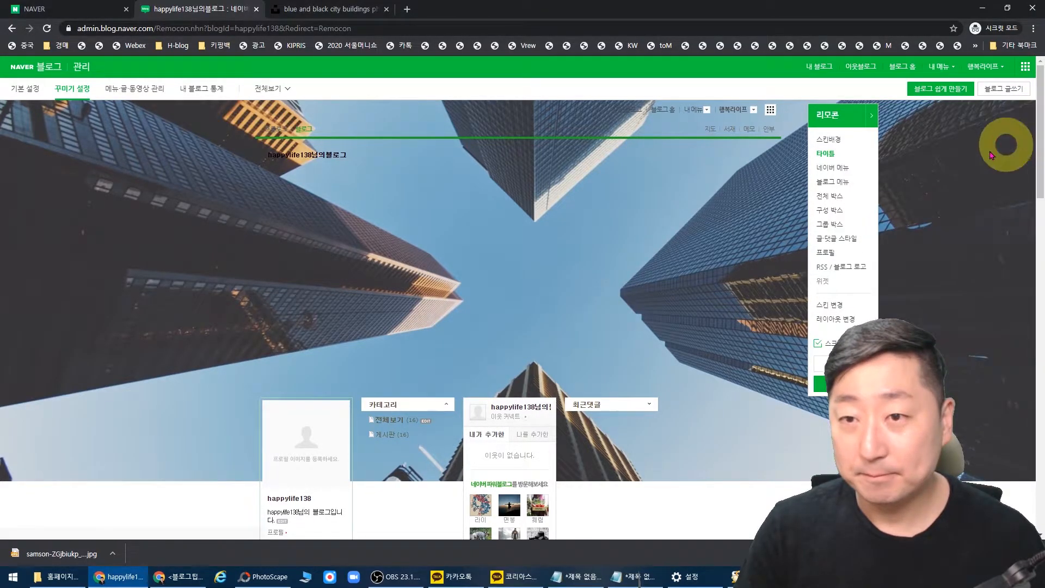
pyautogui.click(871, 116)
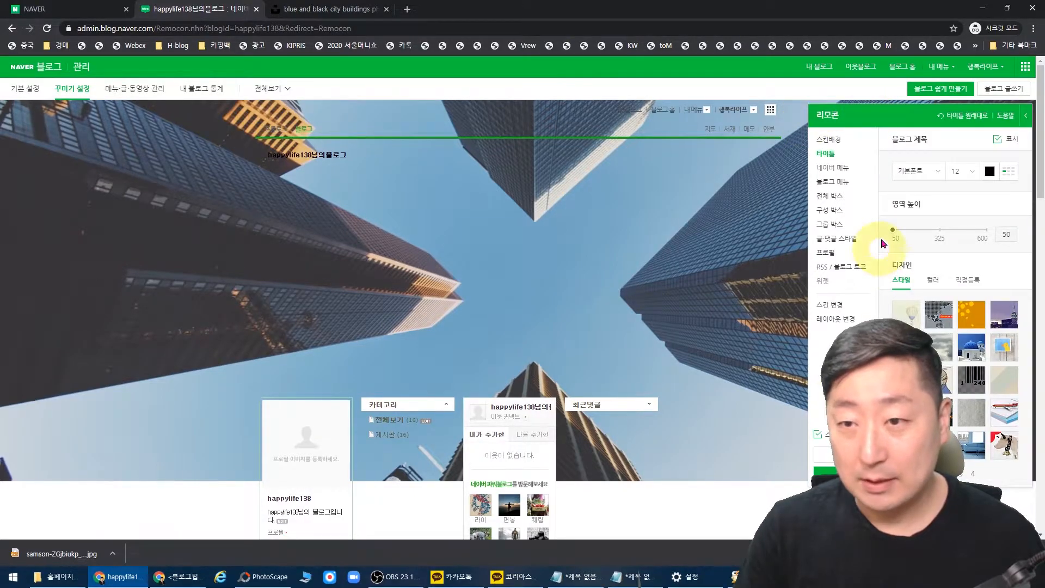
pyautogui.moveTo(894, 231); pyautogui.dragTo(922, 232)
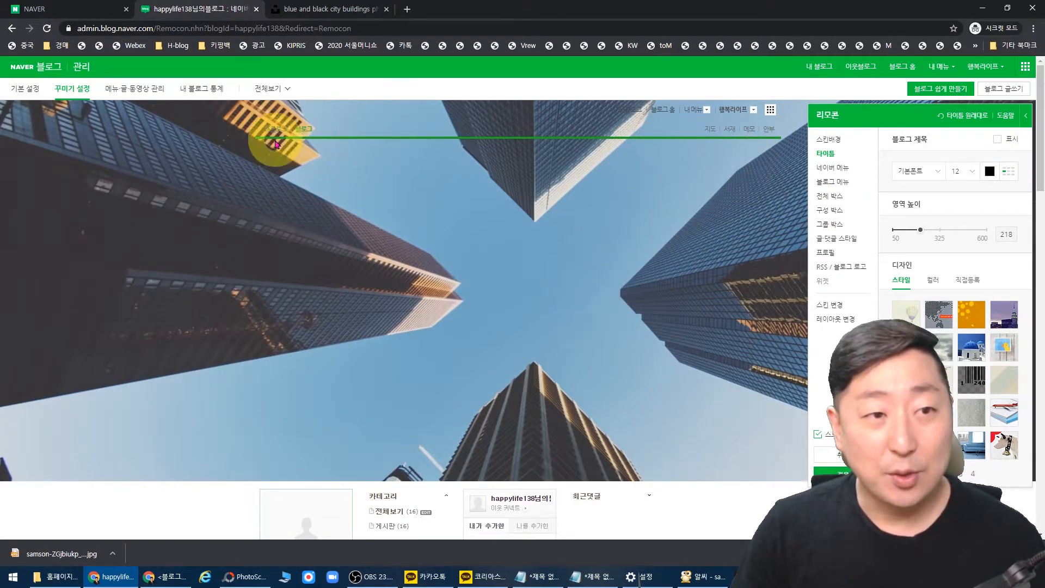
# Try the plain white blog menu style and several transparent styles from page 8 of the blog menu designs.
pyautogui.click(841, 173)
pyautogui.click(832, 182)
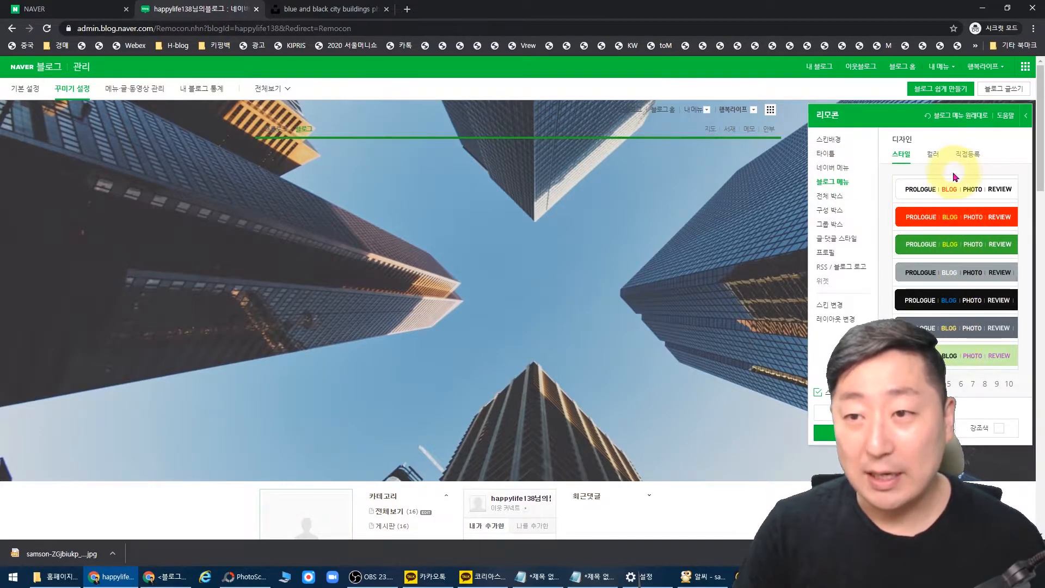
pyautogui.click(949, 190)
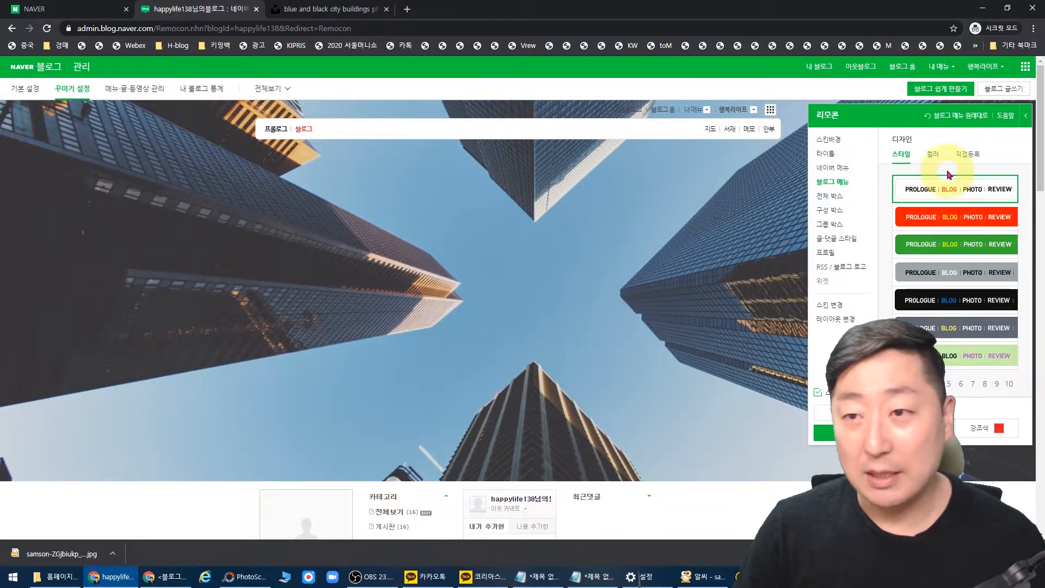
pyautogui.click(985, 385)
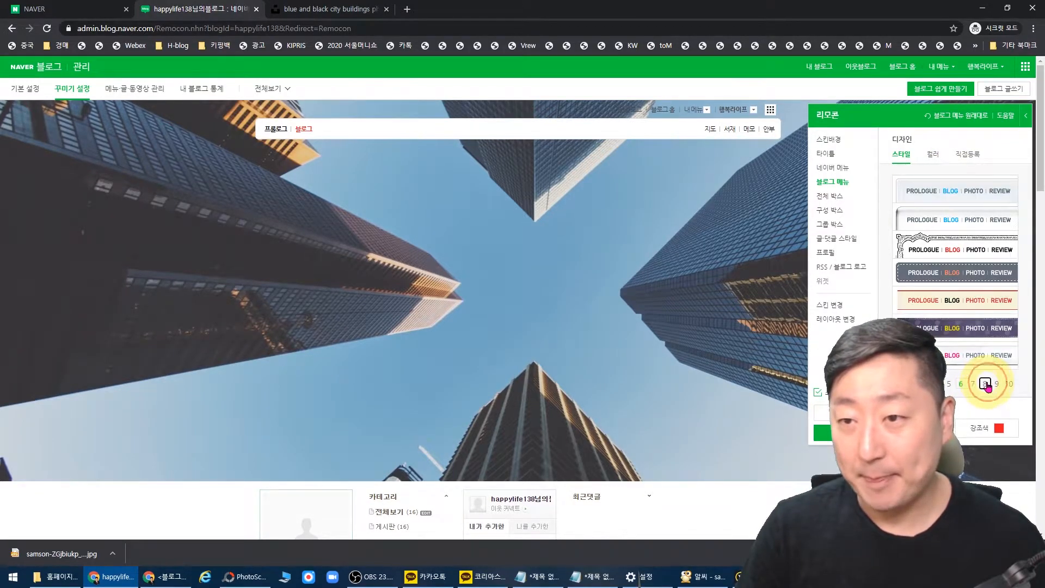
pyautogui.click(970, 190)
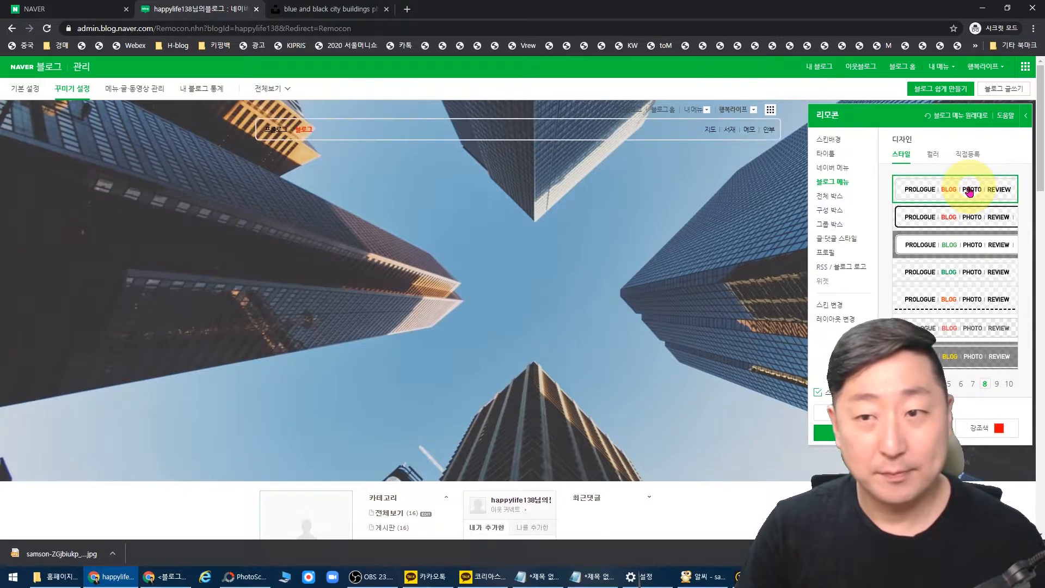
pyautogui.click(960, 301)
pyautogui.click(959, 275)
pyautogui.click(964, 336)
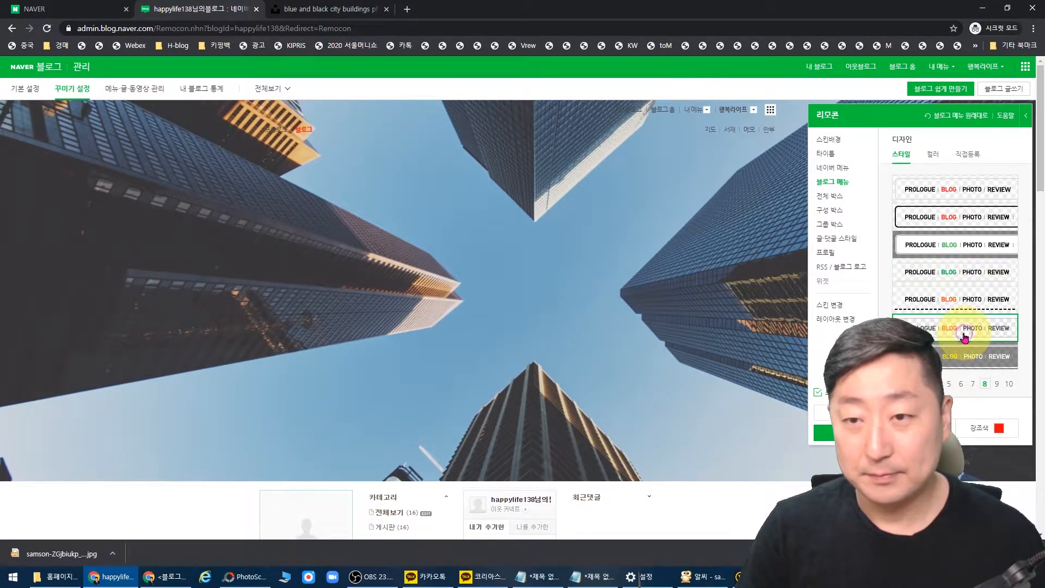
pyautogui.click(996, 359)
pyautogui.click(996, 383)
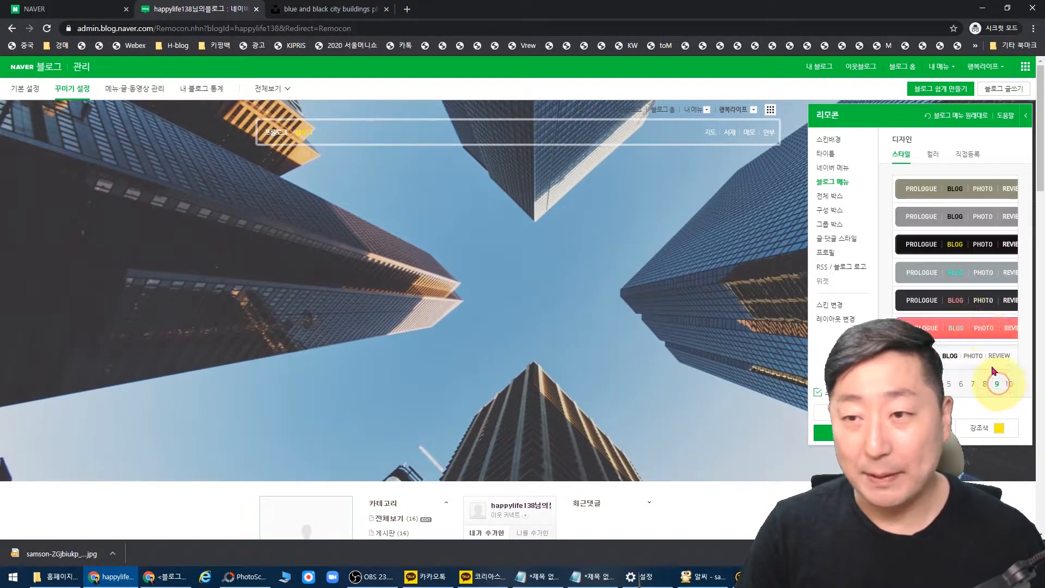
# Choose the transparent blog menu style with a thin underline and orange highlight from page 7 of the designs.
pyautogui.click(960, 385)
pyautogui.click(949, 387)
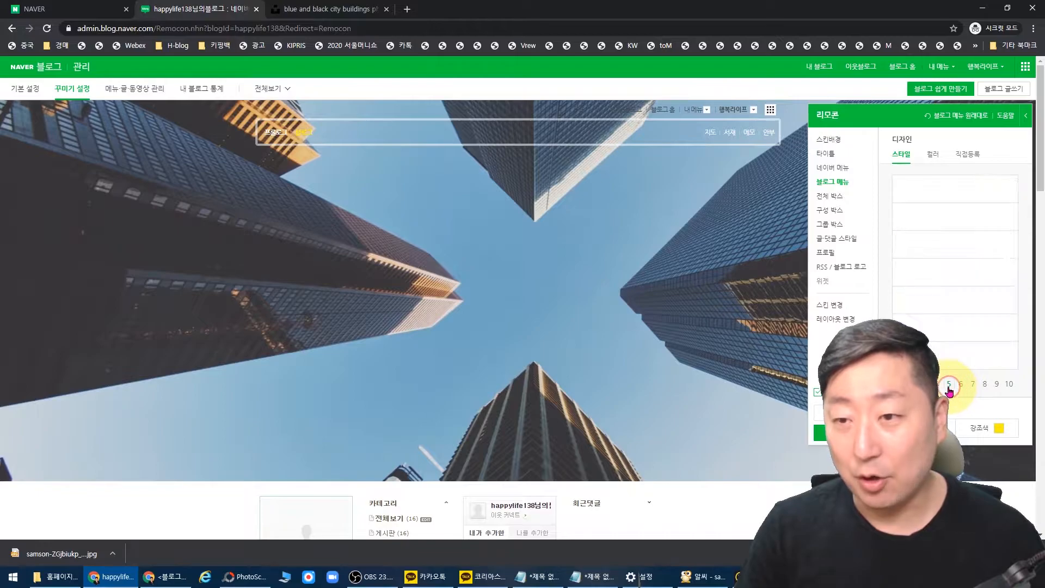
pyautogui.click(973, 385)
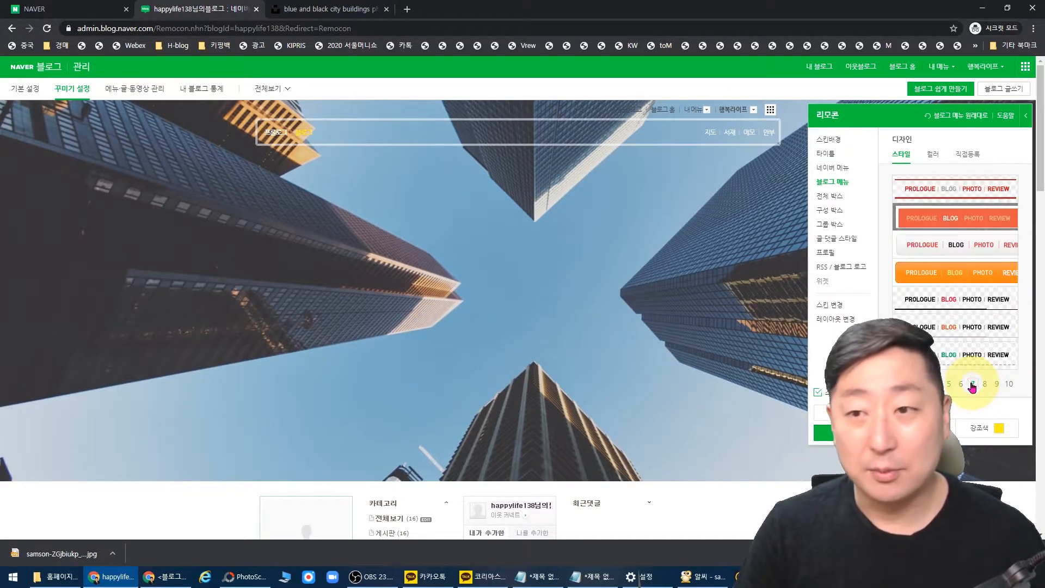
pyautogui.click(960, 302)
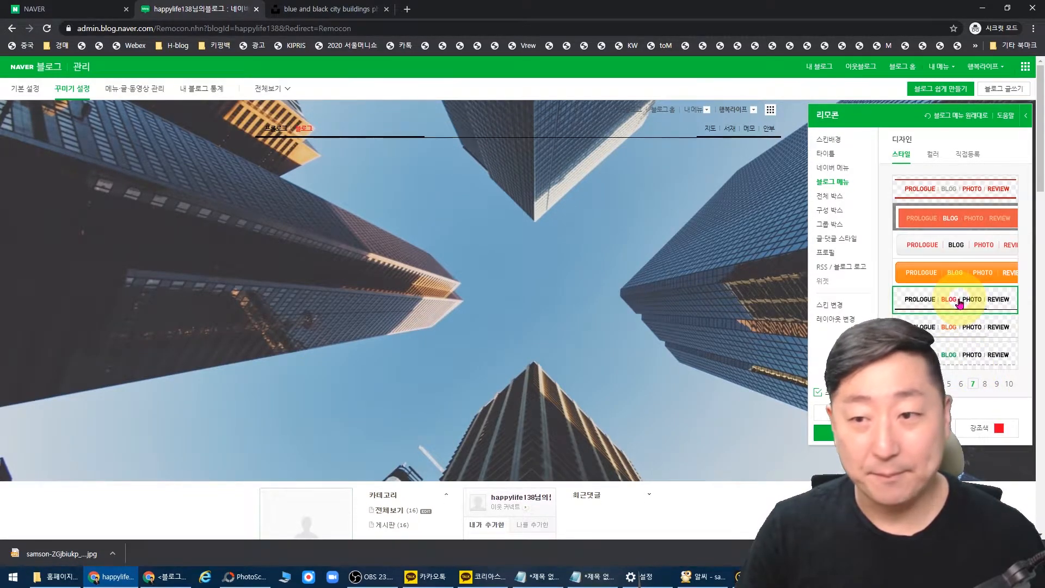
pyautogui.click(960, 330)
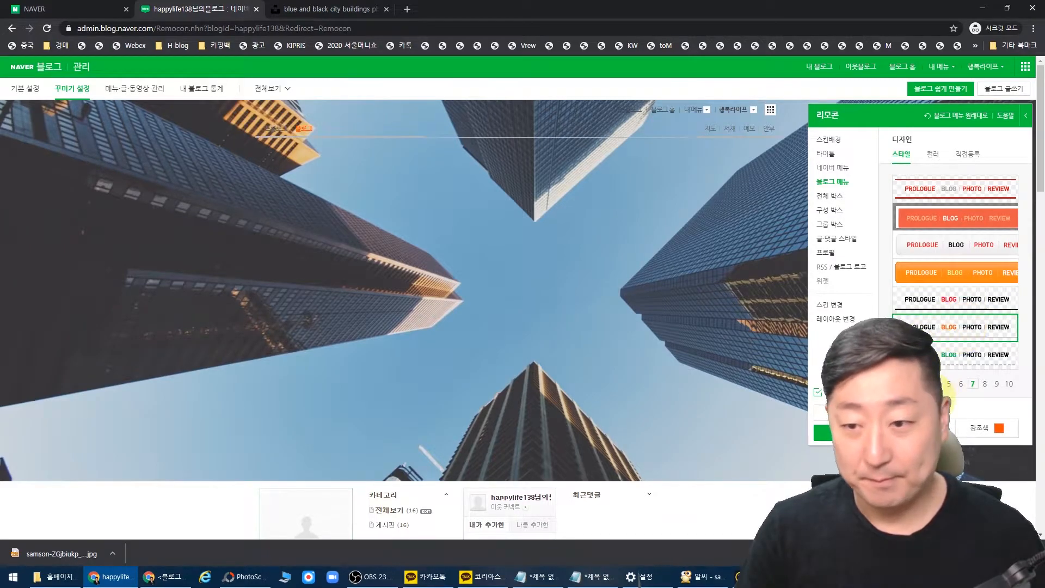
# Set the blog menu's base text colour to dark grey #282626.
pyautogui.click(946, 400)
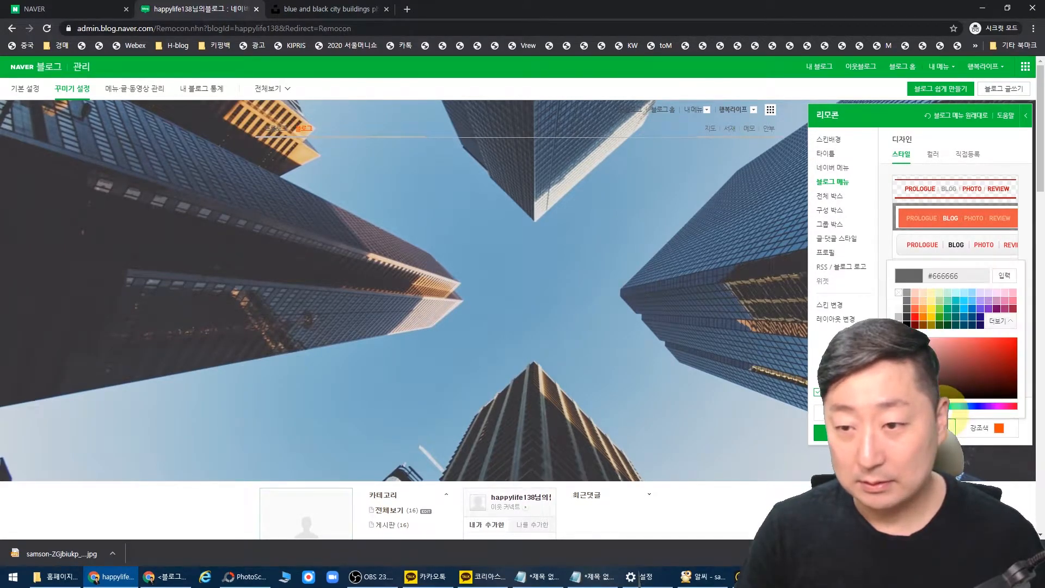
pyautogui.moveTo(906, 345); pyautogui.dragTo(883, 326)
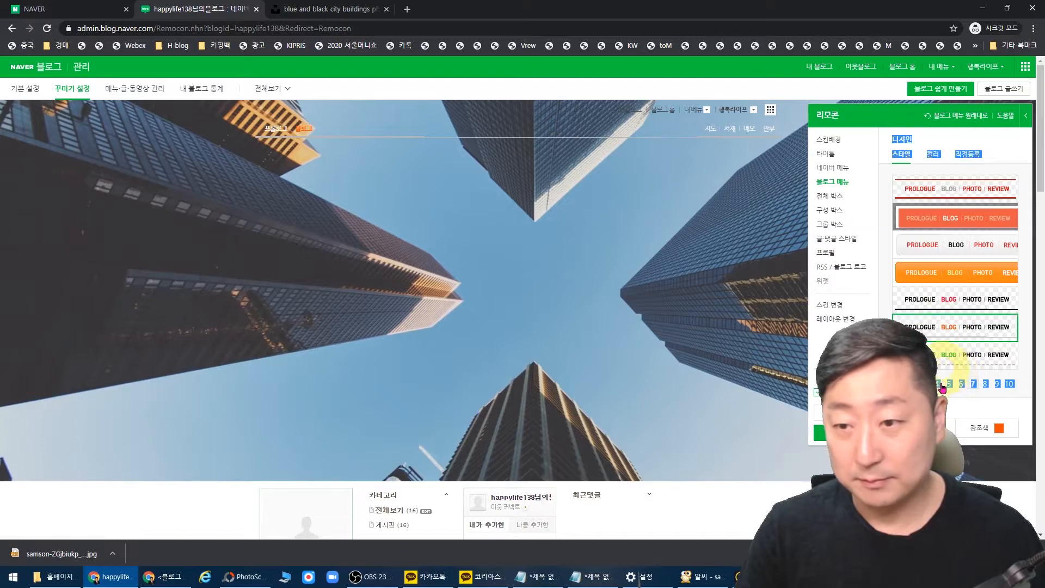
pyautogui.click(951, 418)
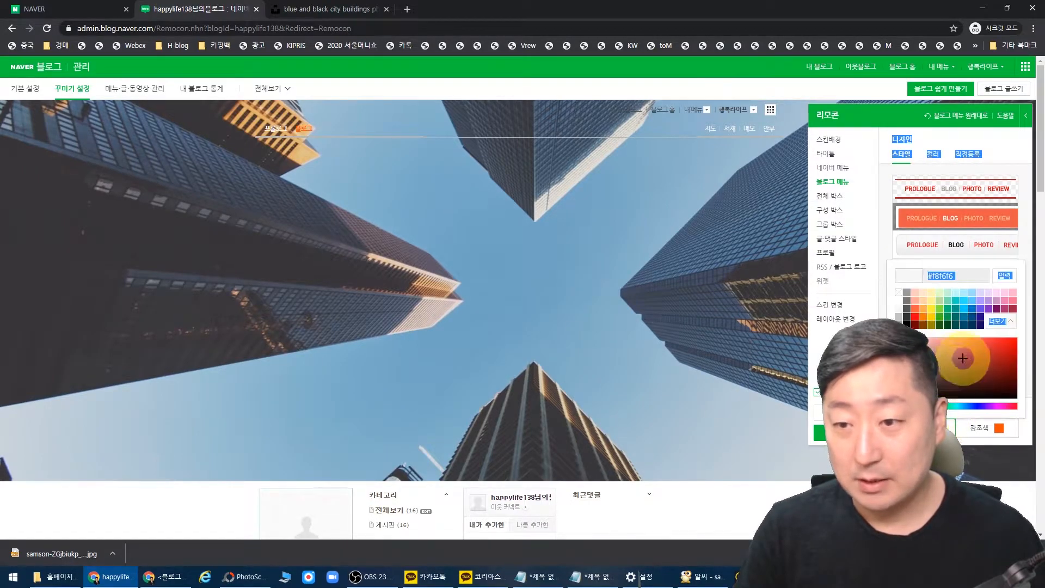
pyautogui.moveTo(963, 357); pyautogui.dragTo(989, 369)
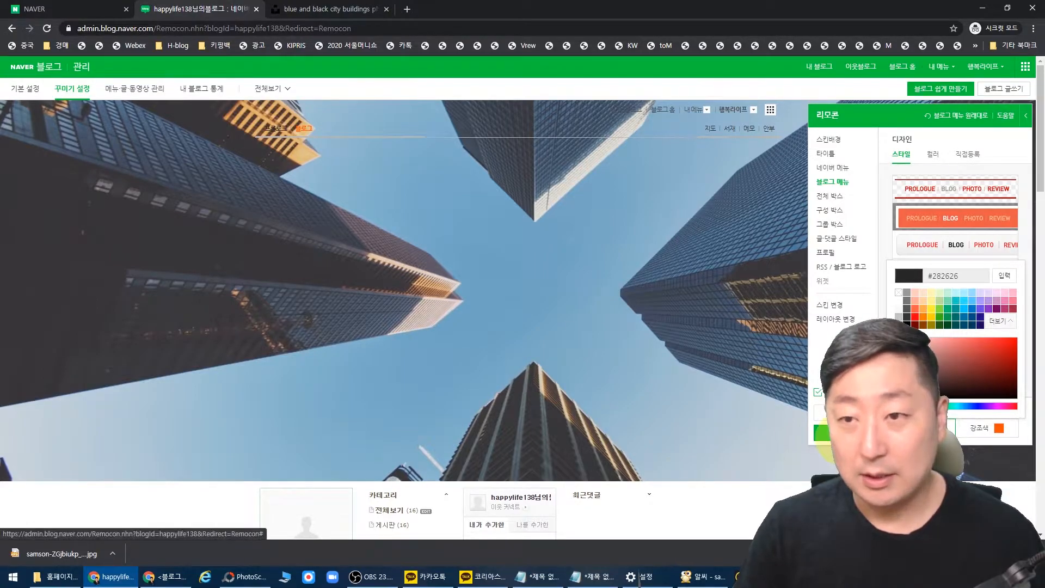
# Try a few Naver menu (네이버 메뉴) styles, then choose the fourth style on page 3 of its designs.
pyautogui.click(858, 169)
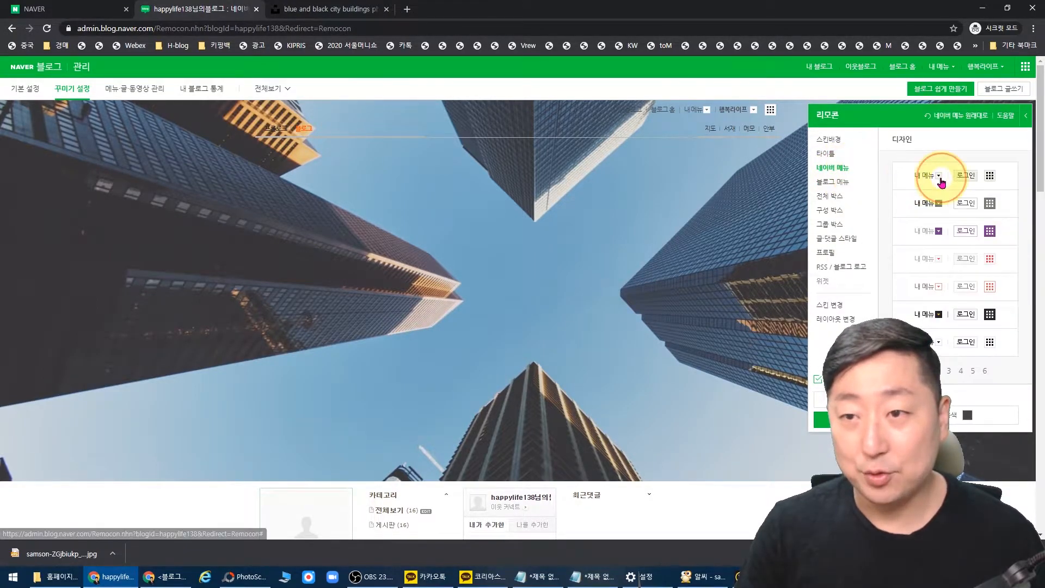
pyautogui.click(951, 204)
pyautogui.click(948, 239)
pyautogui.click(942, 270)
pyautogui.click(943, 317)
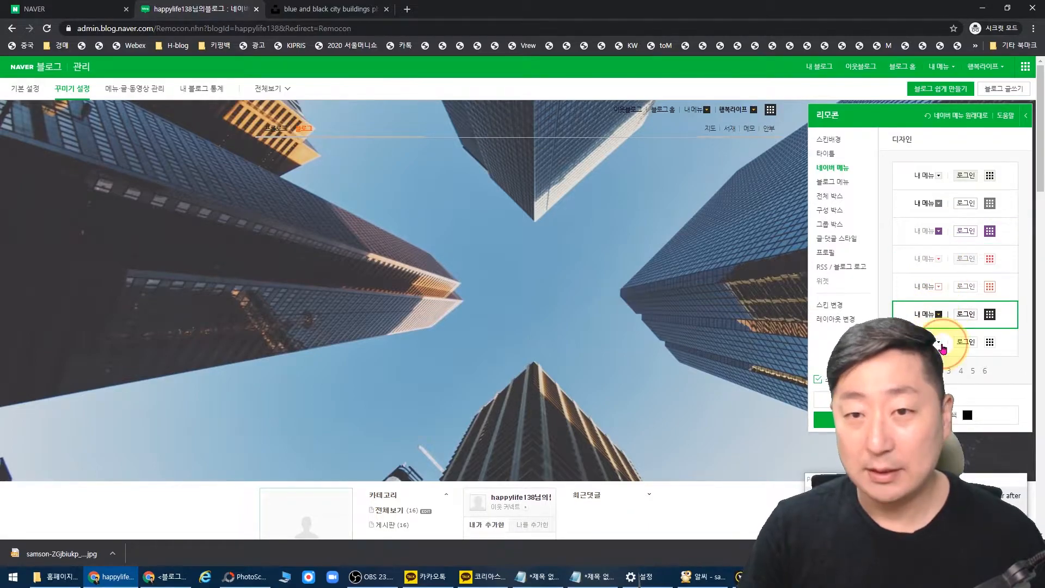
pyautogui.click(948, 371)
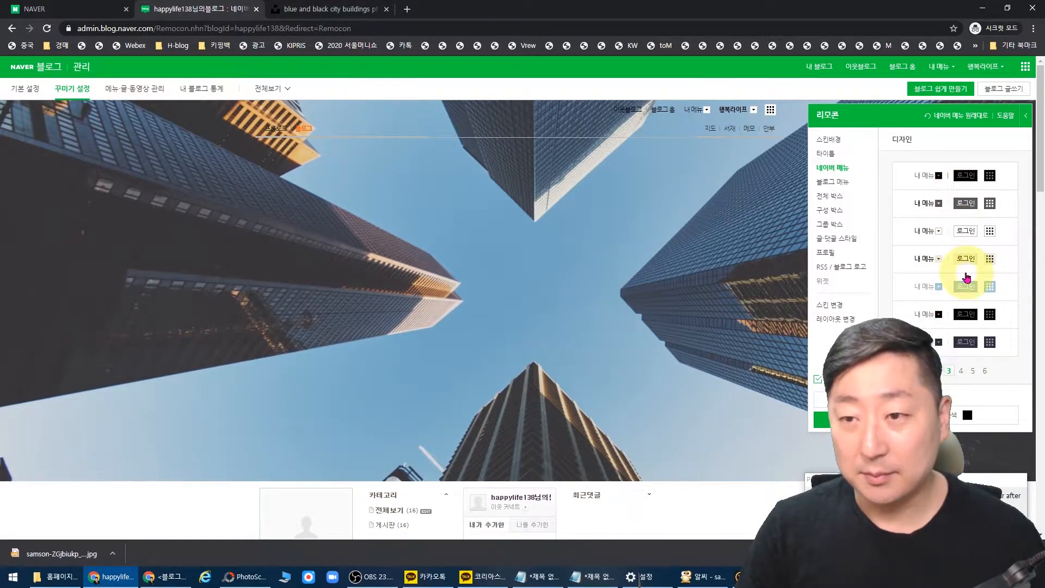
pyautogui.click(968, 262)
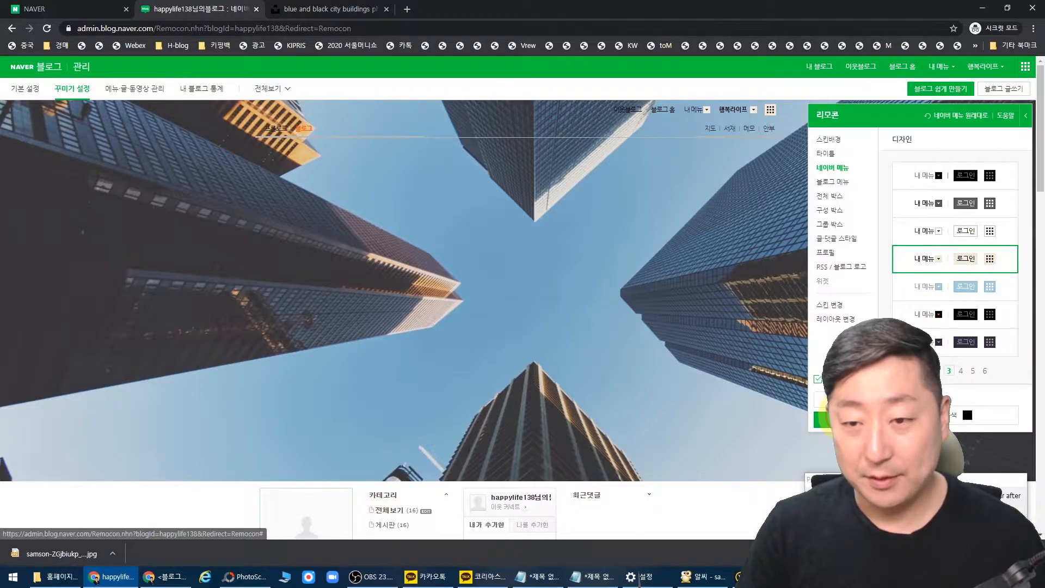
# Apply the detailed design settings to the blog, confirm, and close the promotional pop-up on the blog page.
pyautogui.click(831, 420)
pyautogui.click(601, 344)
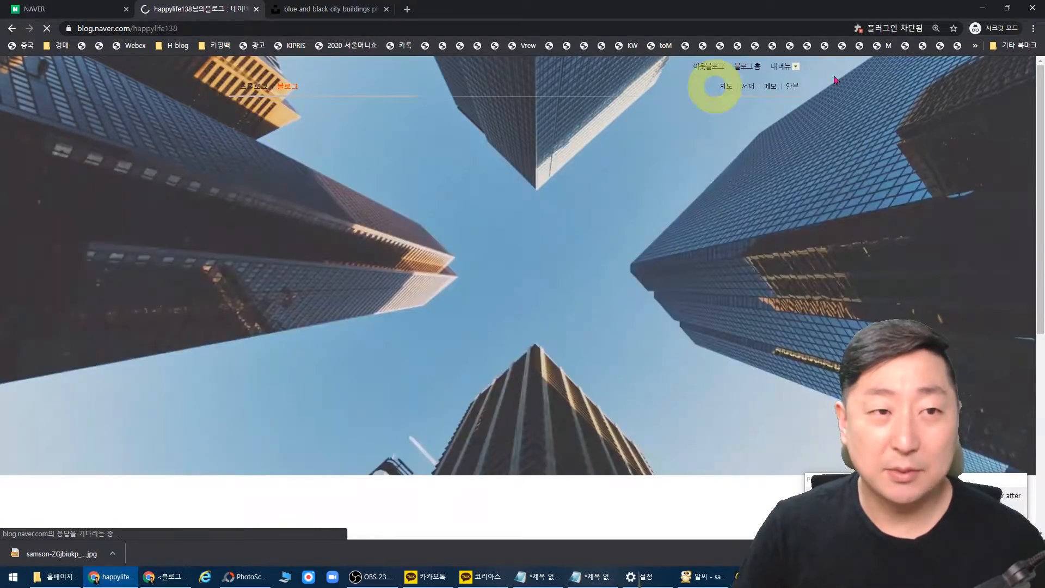
pyautogui.scroll(-2, 605, 272)
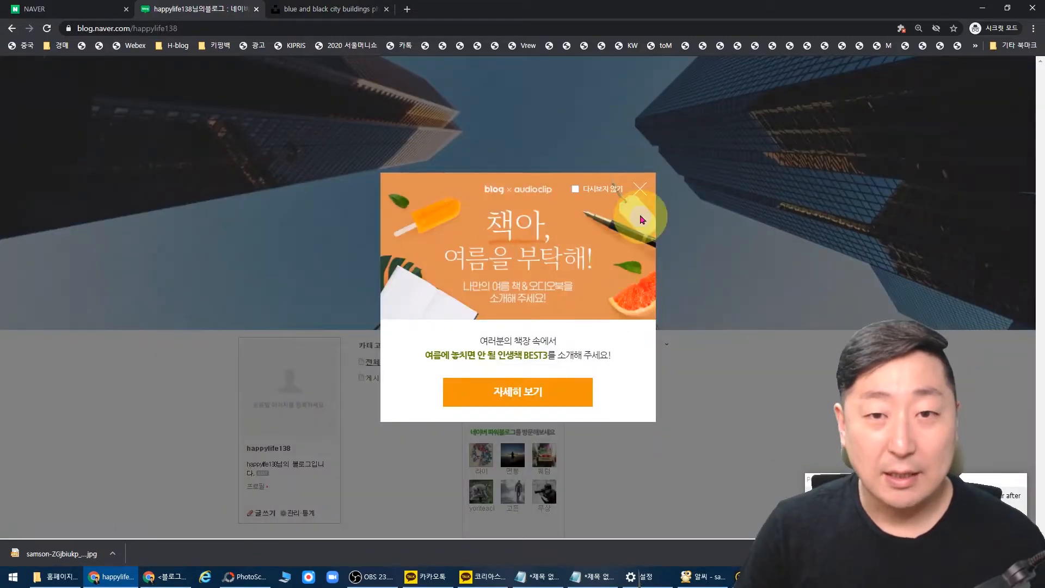
pyautogui.click(640, 188)
pyautogui.scroll(-1, 586, 375)
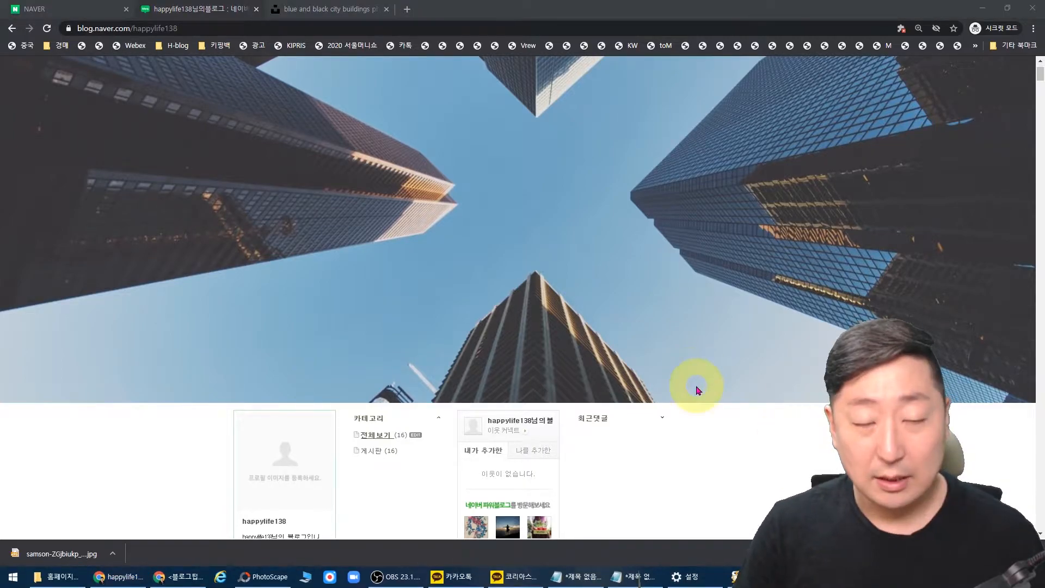
# Look over the five round menu icon images in the output folder, and return to the blog in the browser.
pyautogui.press('super+d')
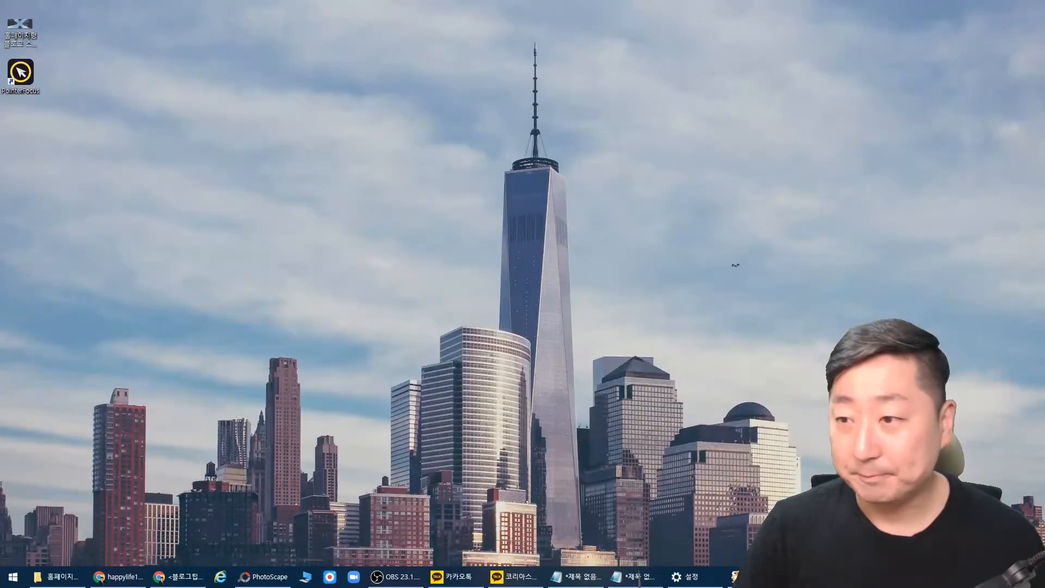
pyautogui.press('super+d')
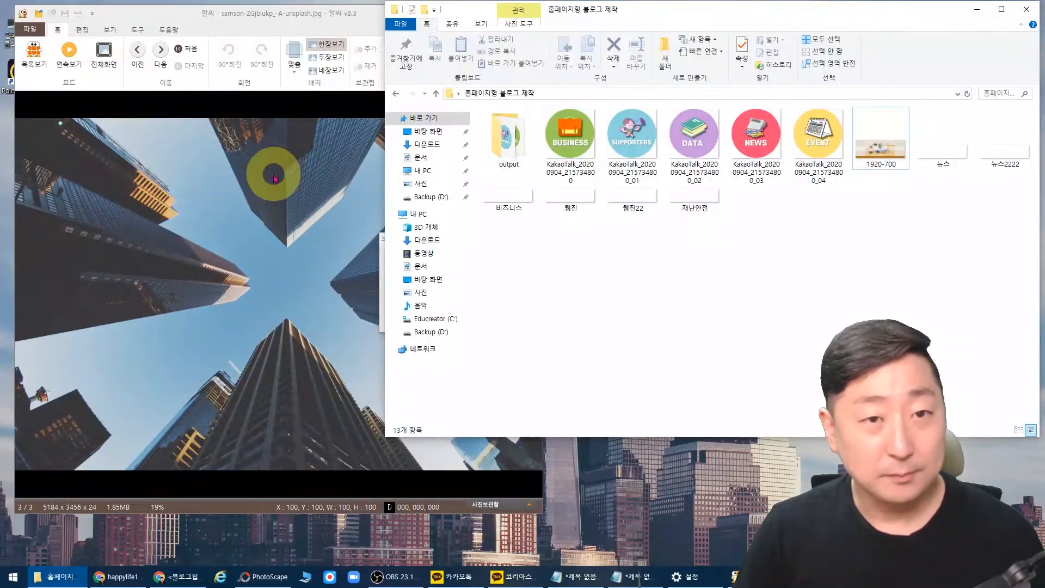
pyautogui.moveTo(864, 227); pyautogui.dragTo(518, 179)
pyautogui.doubleClick(507, 136)
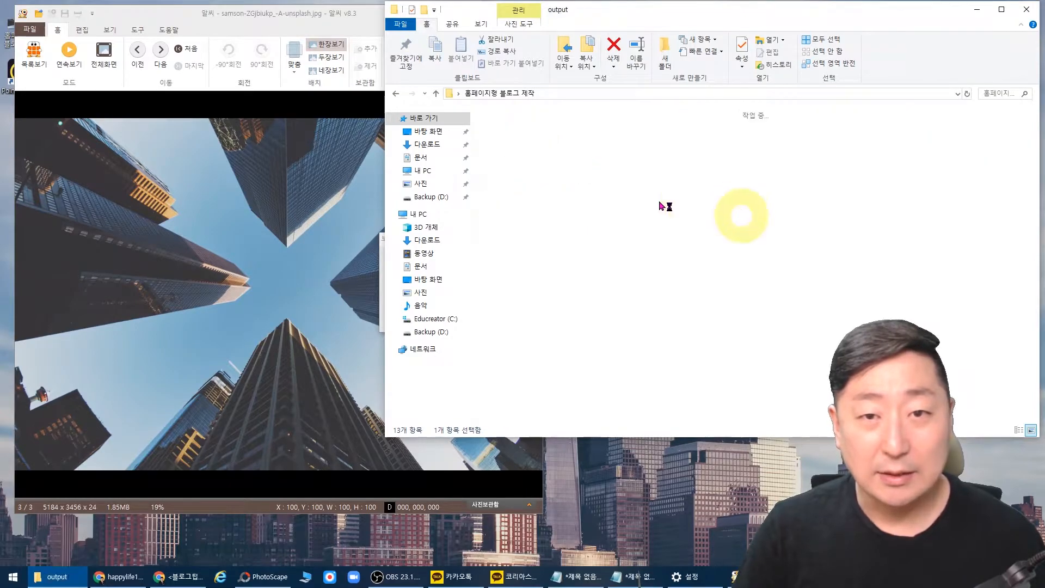
pyautogui.moveTo(916, 278); pyautogui.dragTo(500, 111)
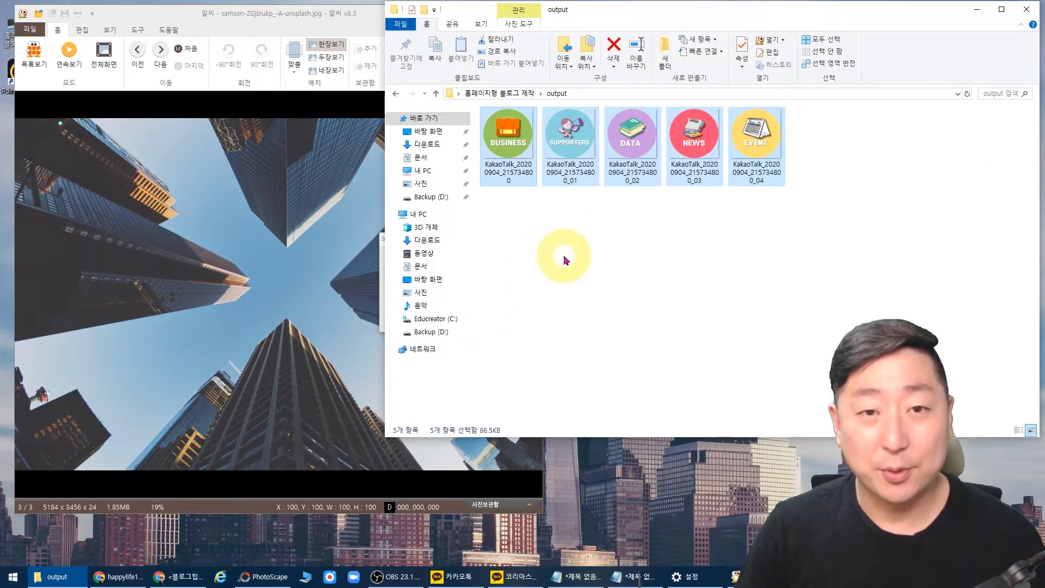
pyautogui.hotkey('alt', 'Tab')
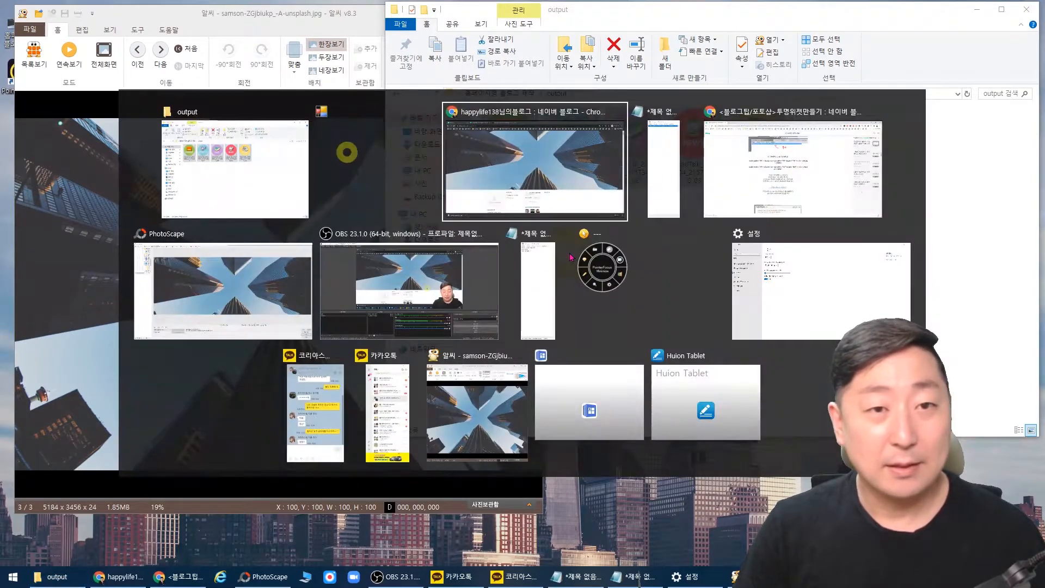
pyautogui.hotkey('alt', 'Tab')
# Open the blog category settings (블로그) in the blog's management page.
pyautogui.scroll(-5, 423, 404)
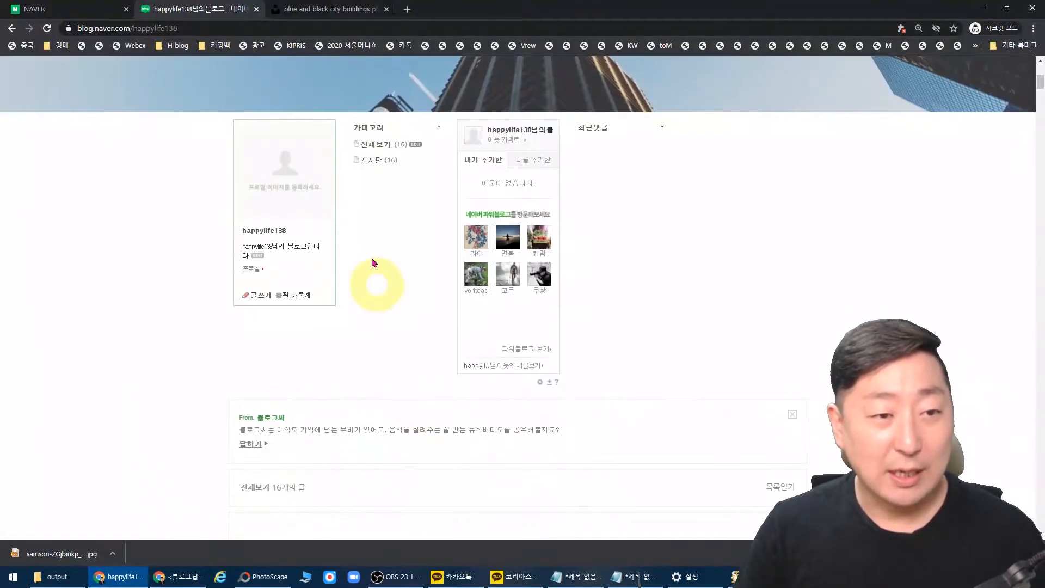
pyautogui.scroll(3, 433, 347)
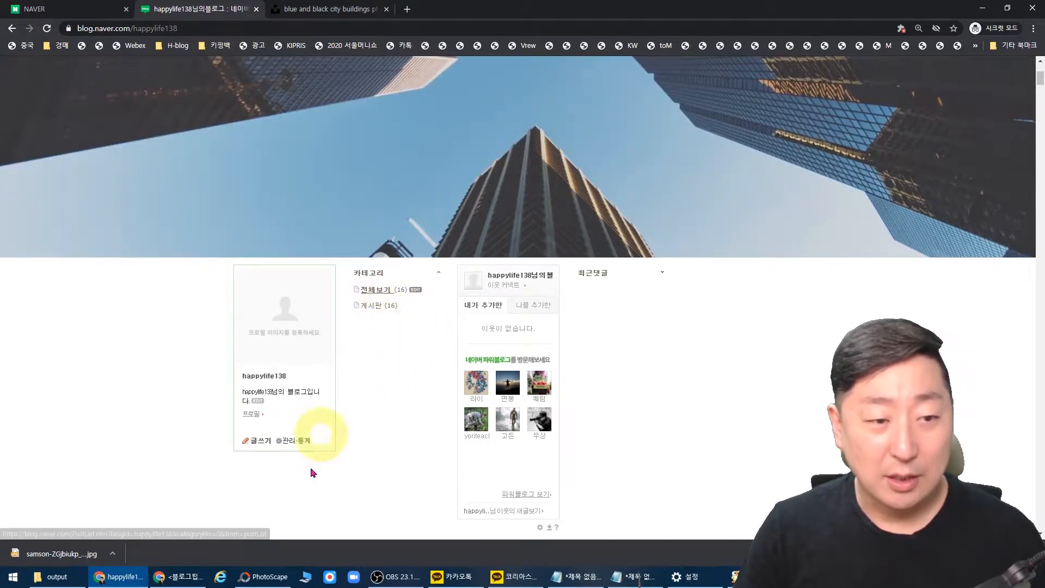
pyautogui.click(286, 441)
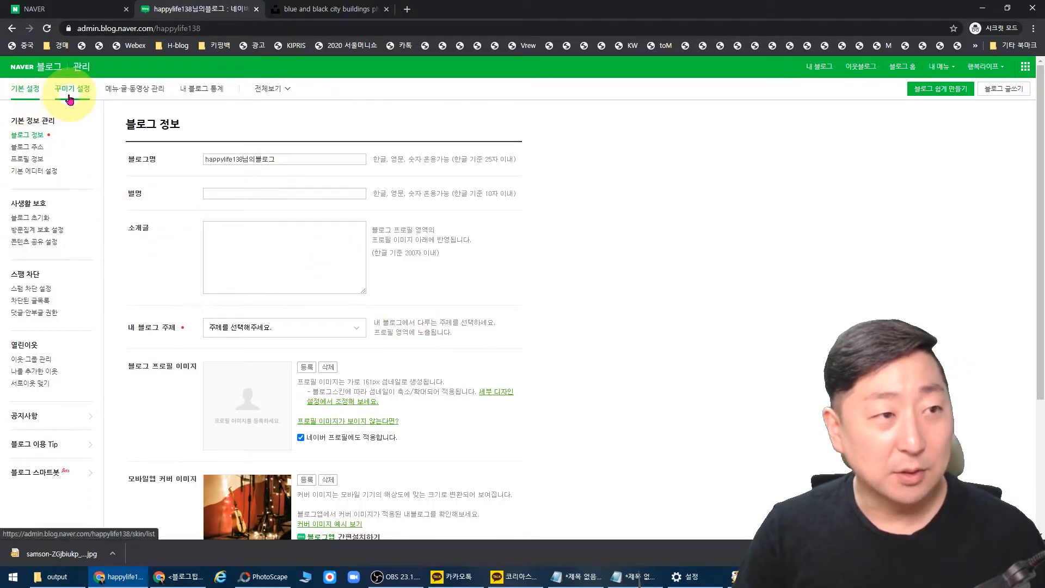
pyautogui.click(116, 87)
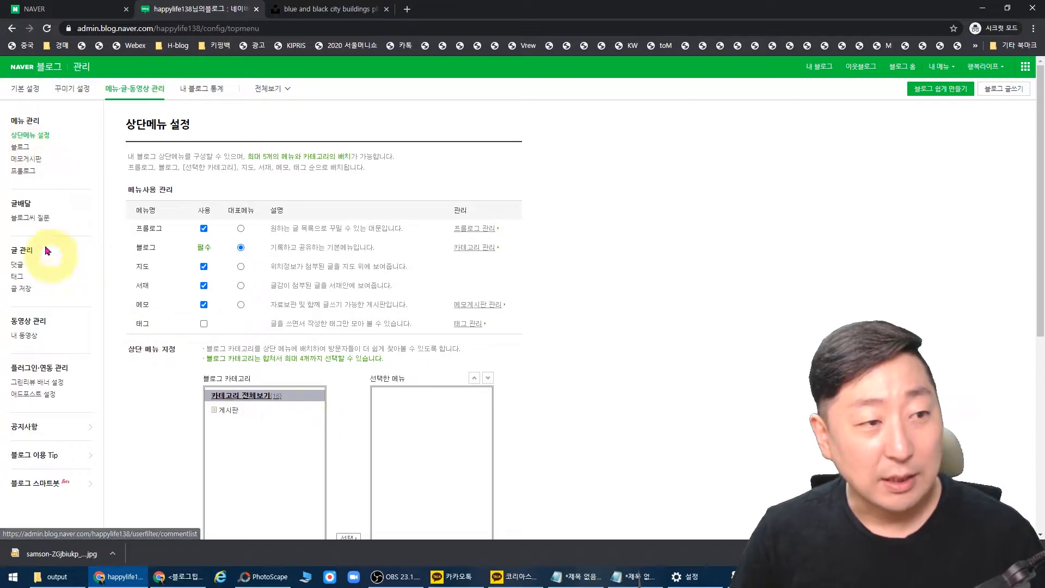
pyautogui.click(20, 148)
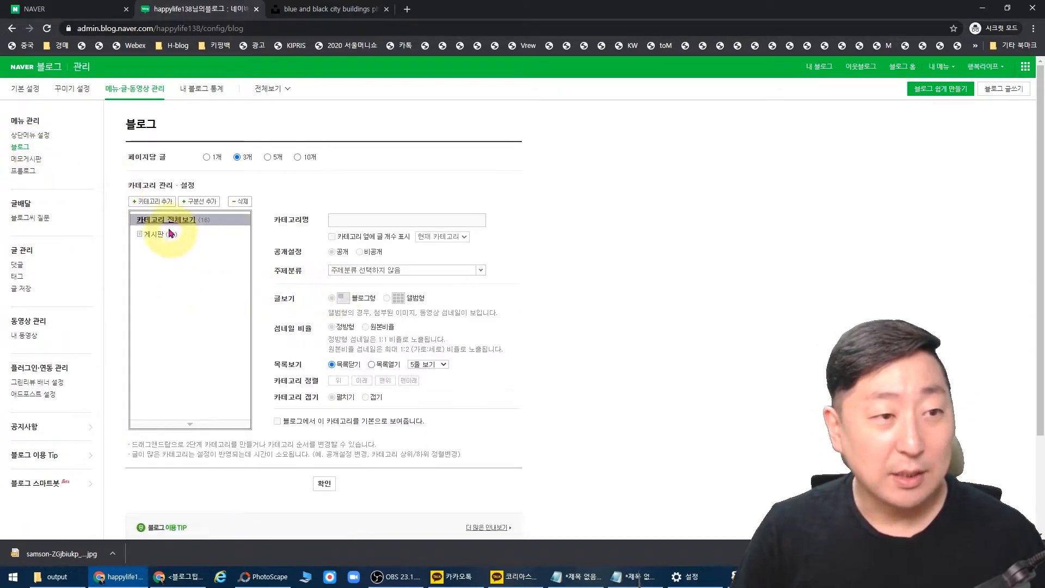
# Add a new blog category named 맛집 below the 게시판 category.
pyautogui.click(154, 201)
pyautogui.scroll(-1, 206, 256)
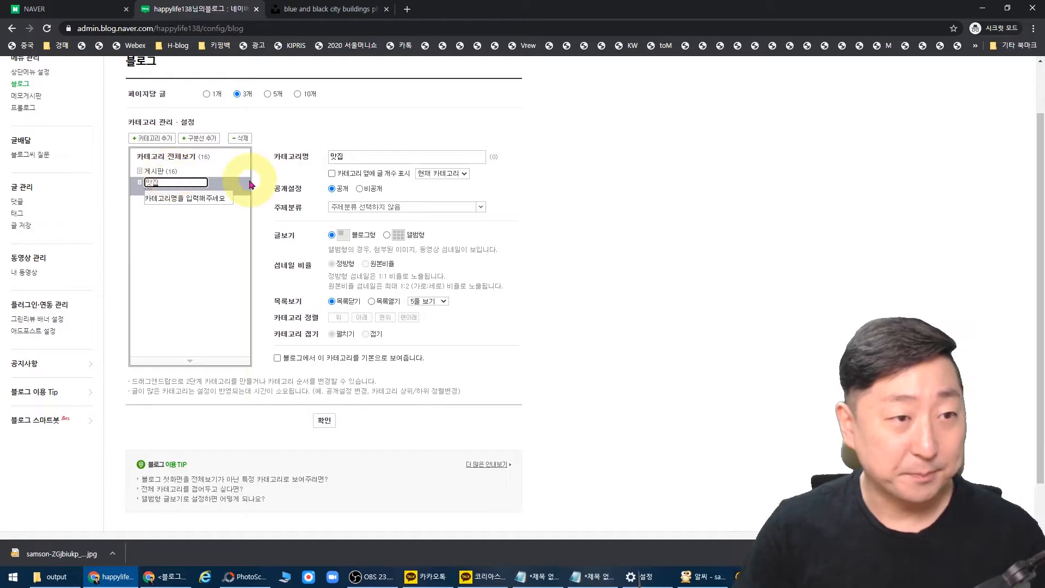
pyautogui.click(198, 224)
# Add three subcategories with the default name 게시판 under the 맛집 category.
pyautogui.click(154, 139)
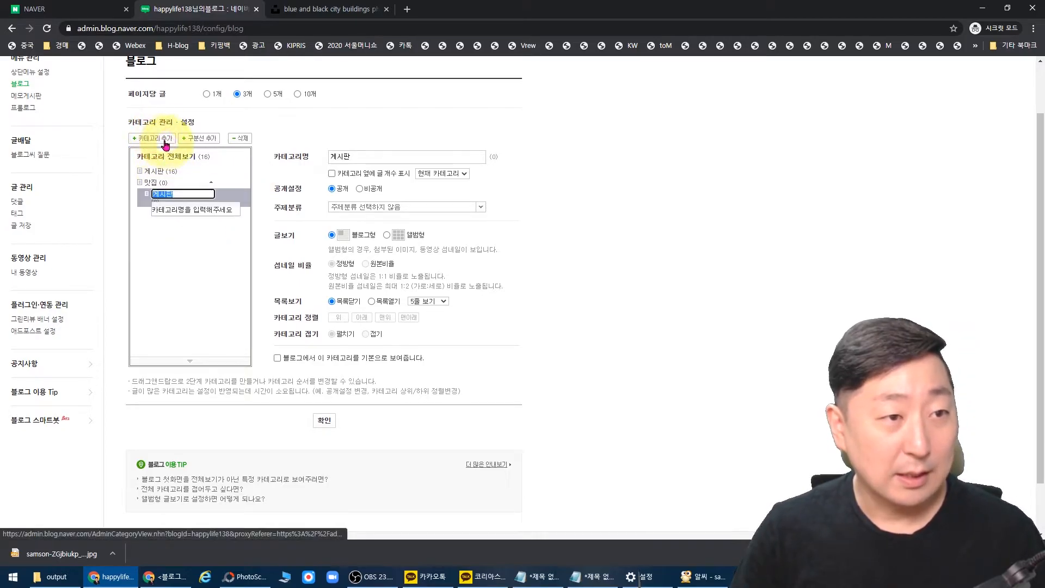
pyautogui.click(163, 218)
pyautogui.click(152, 139)
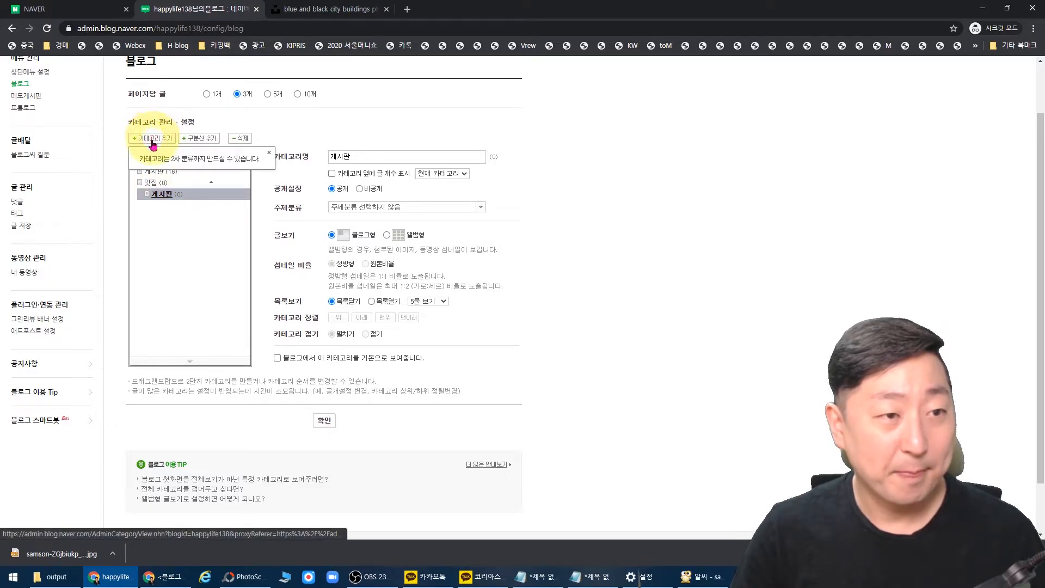
pyautogui.click(159, 185)
pyautogui.click(154, 140)
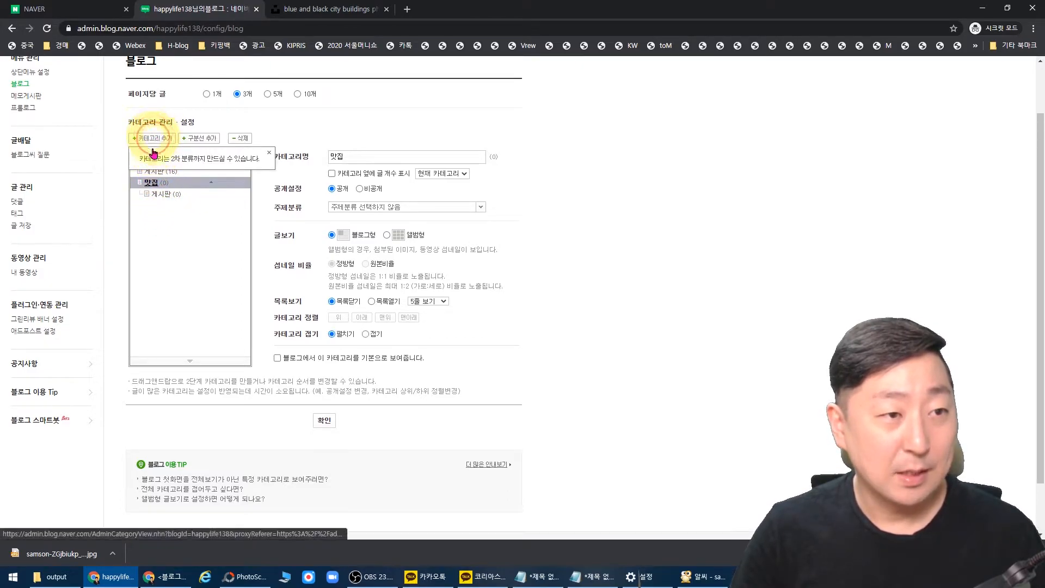
pyautogui.click(156, 184)
pyautogui.click(156, 142)
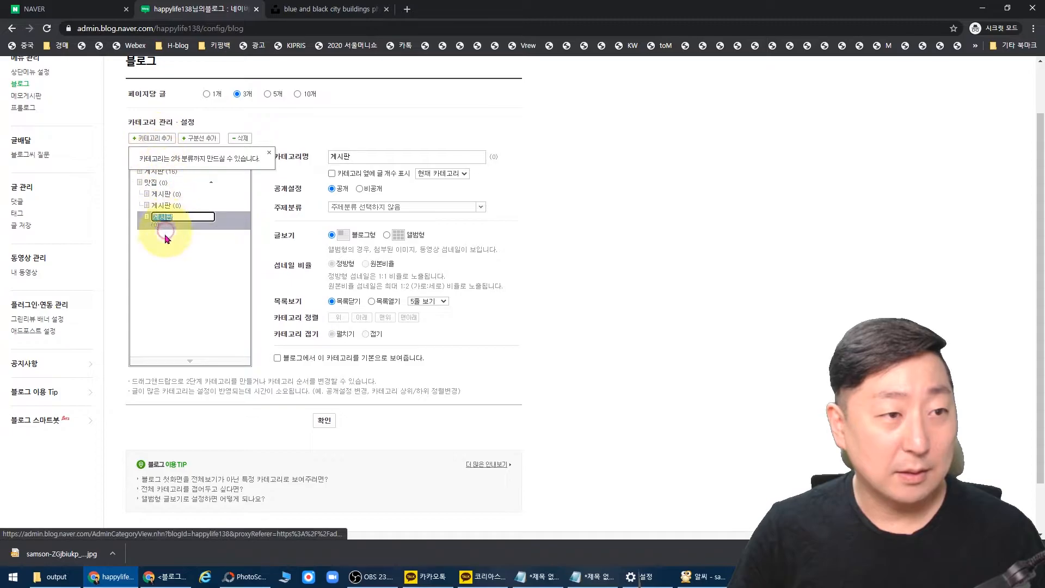
pyautogui.doubleClick(209, 184)
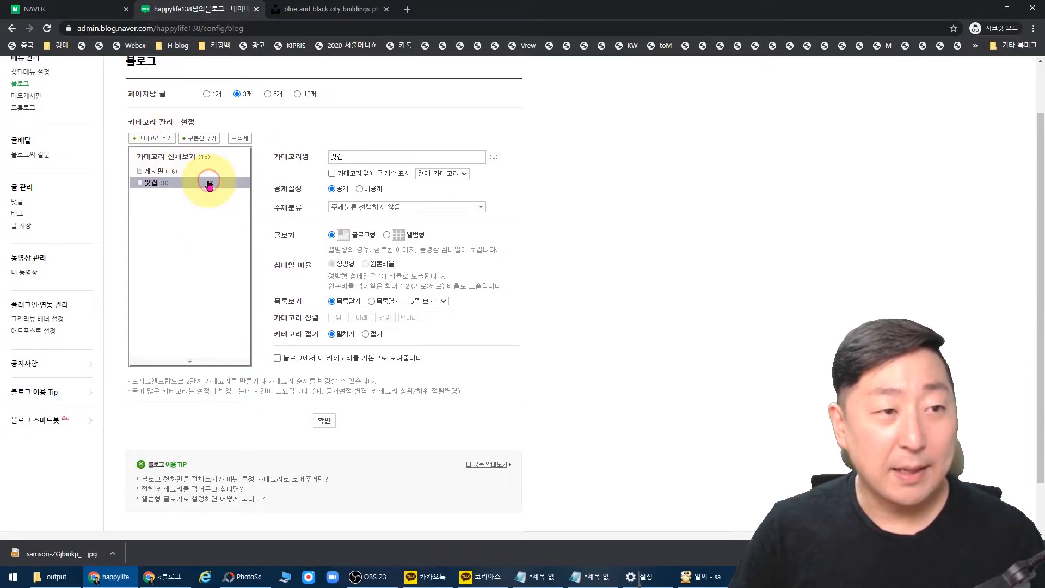
# Rename the three subcategories under 맛집 as 1, 2 and 3.
pyautogui.click(197, 194)
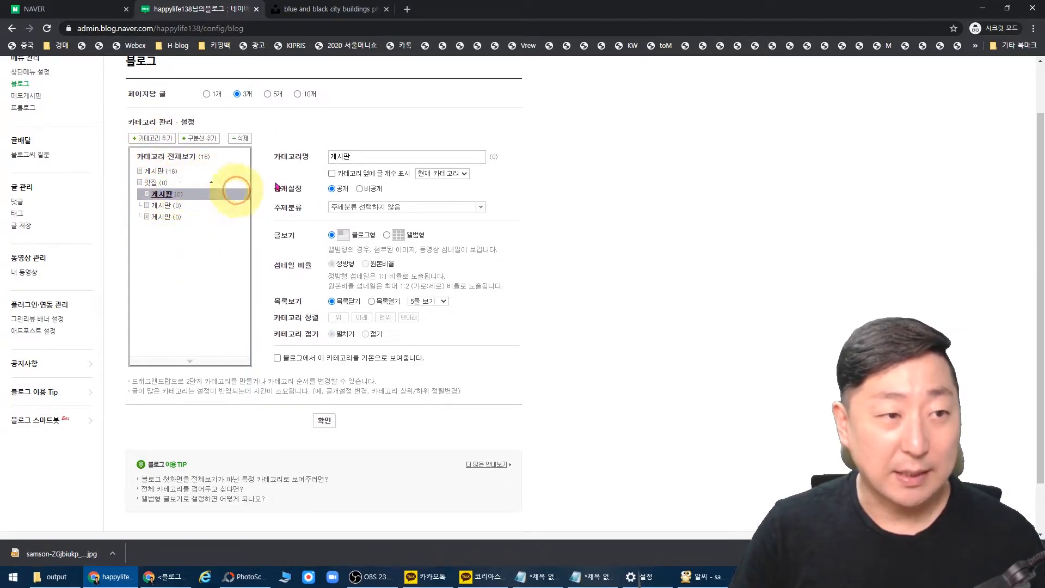
pyautogui.click(371, 158)
pyautogui.write('1')
pyautogui.moveTo(371, 158); pyautogui.dragTo(330, 157)
pyautogui.click(183, 209)
pyautogui.write('2')
pyautogui.click(161, 221)
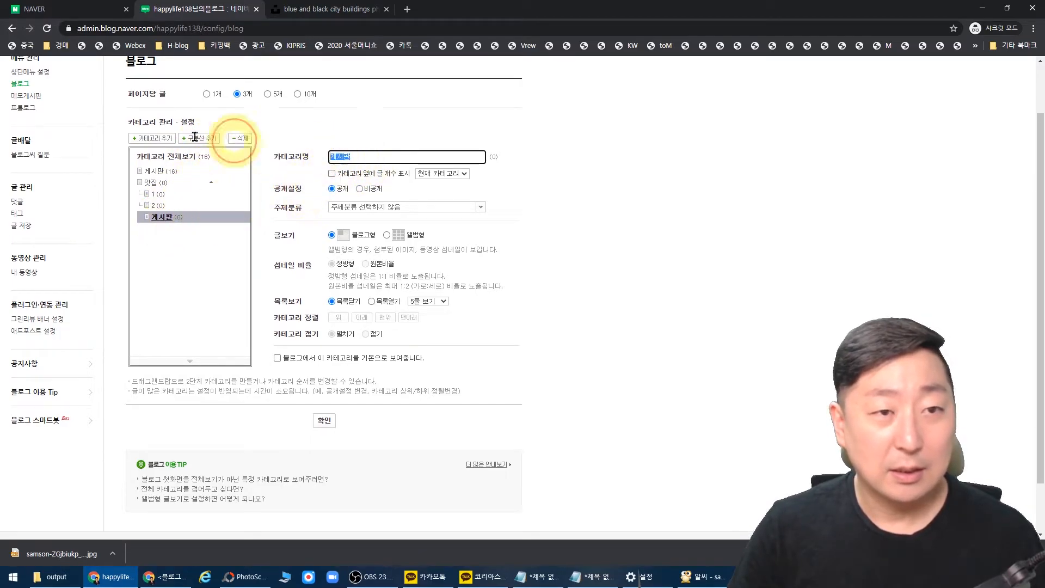
pyautogui.write('3')
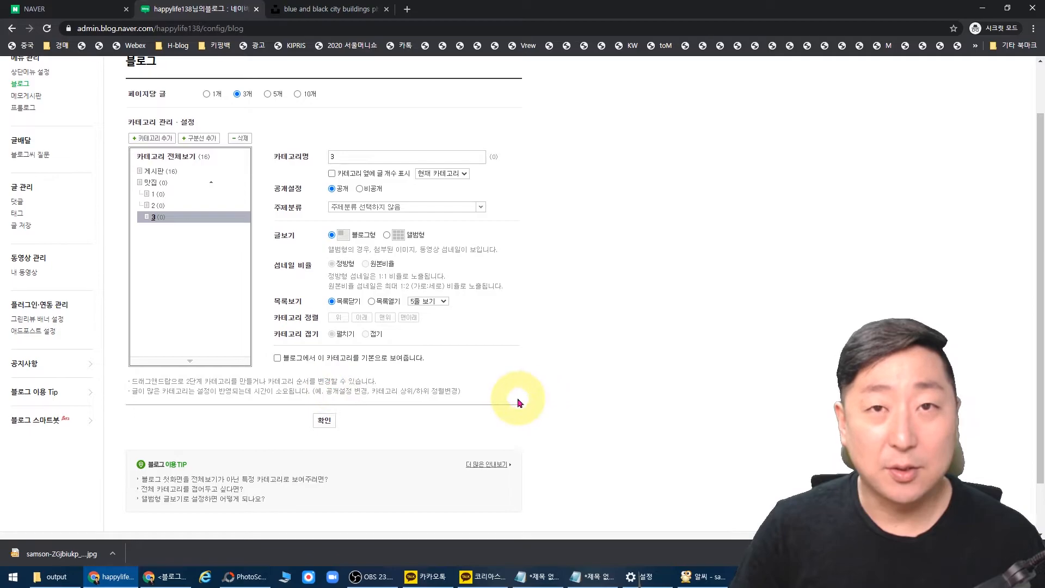
# Rename the 맛집 category as 뉴스.
pyautogui.click(150, 183)
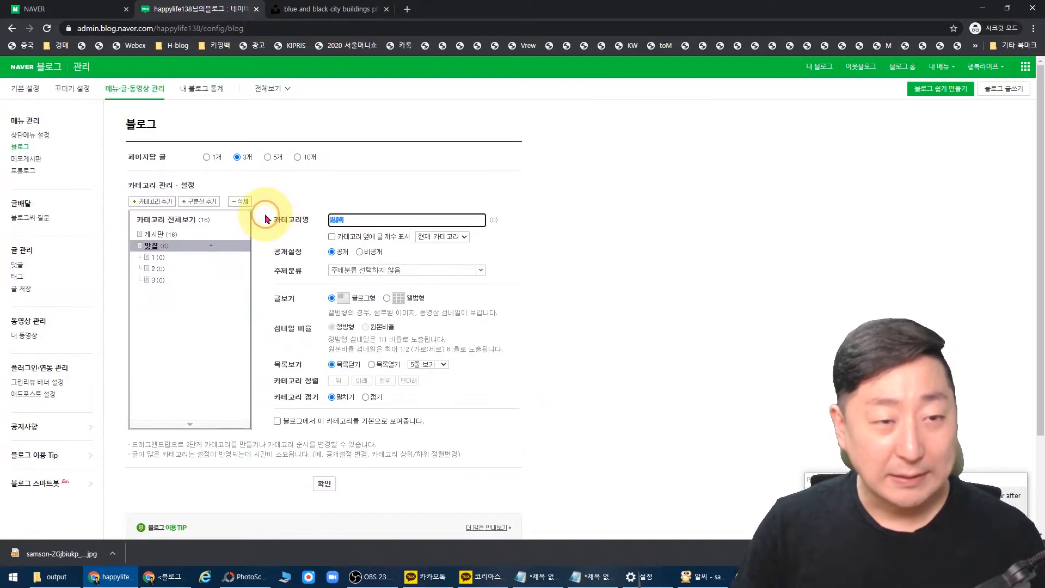
pyautogui.write('뉴스')
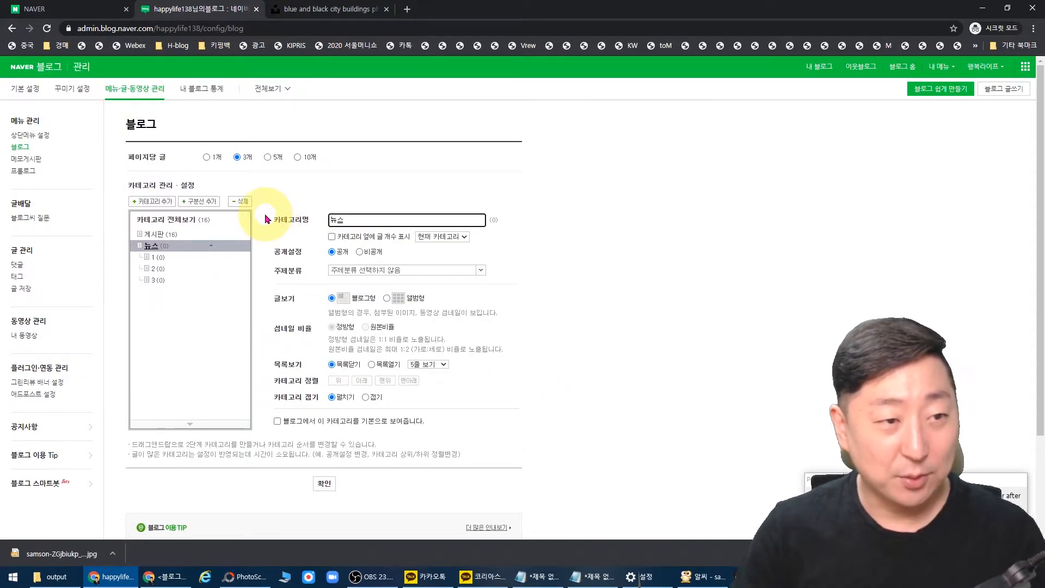
pyautogui.click(197, 319)
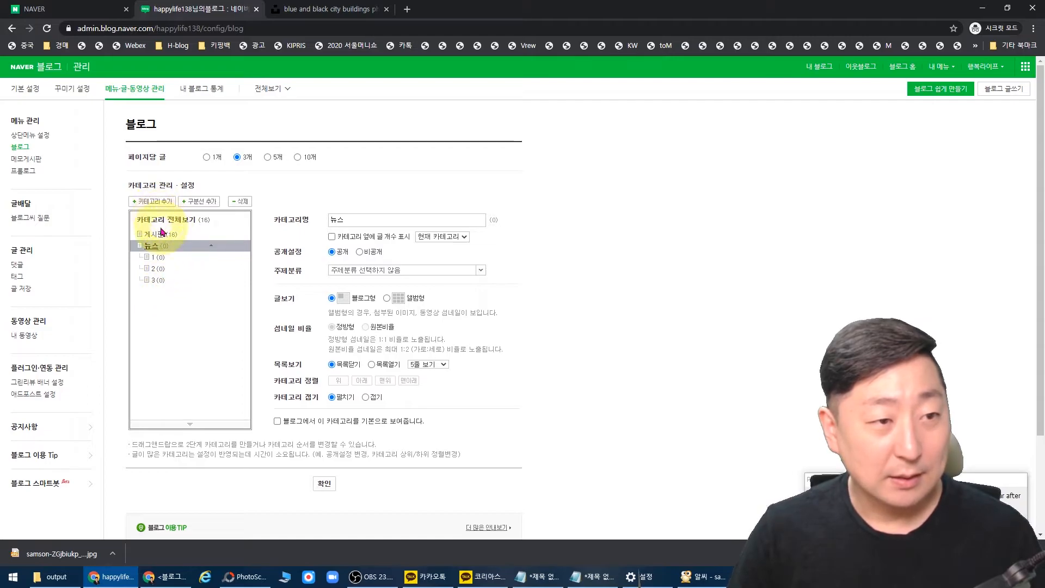
# Add a top-level category named 비즈니스 and move it directly above subcategory 3.
pyautogui.click(152, 201)
pyautogui.scroll(-1, 173, 256)
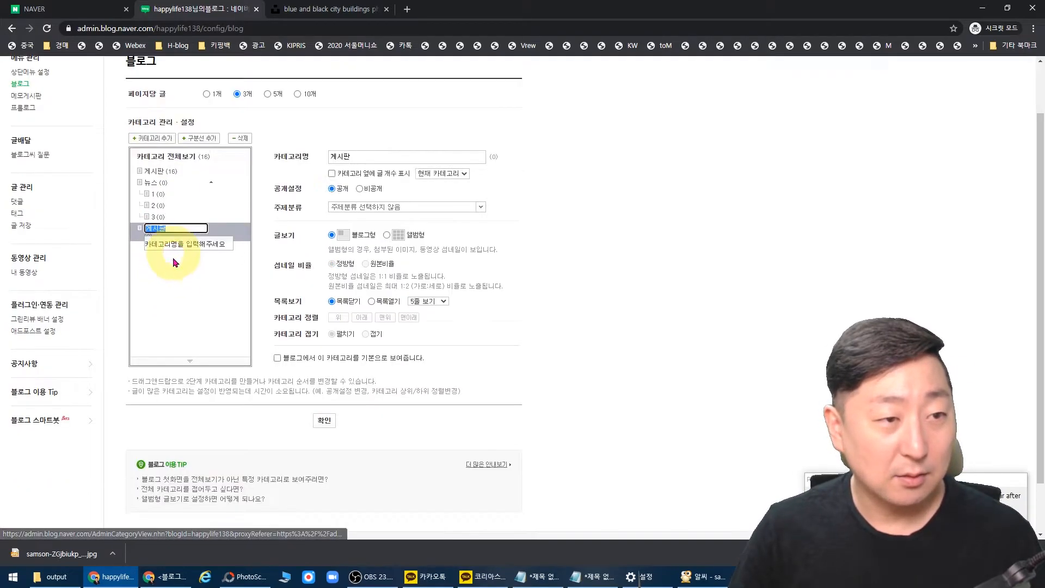
pyautogui.click(165, 244)
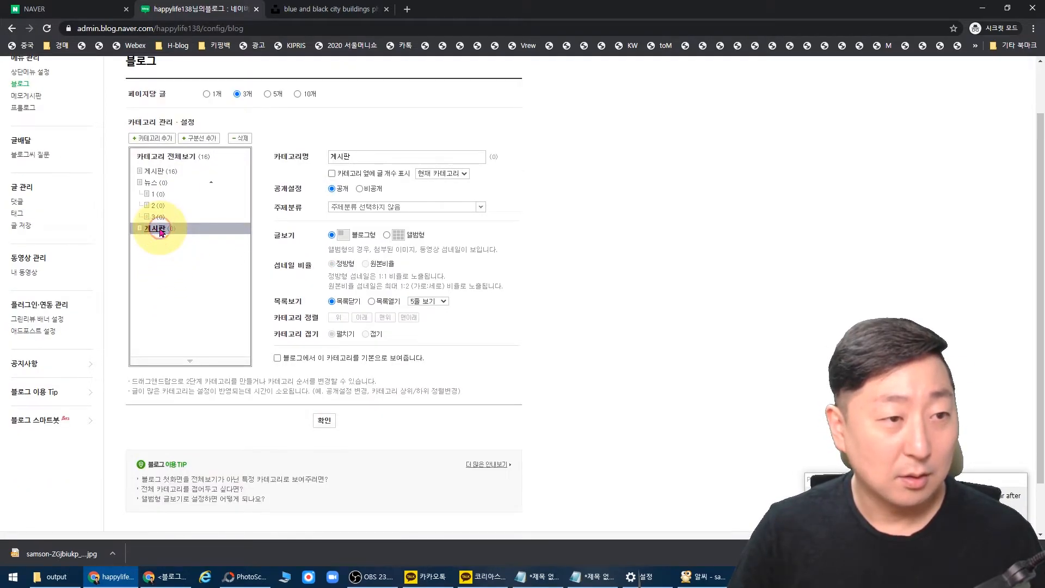
pyautogui.moveTo(366, 157); pyautogui.dragTo(226, 161)
pyautogui.press('BackSpace')
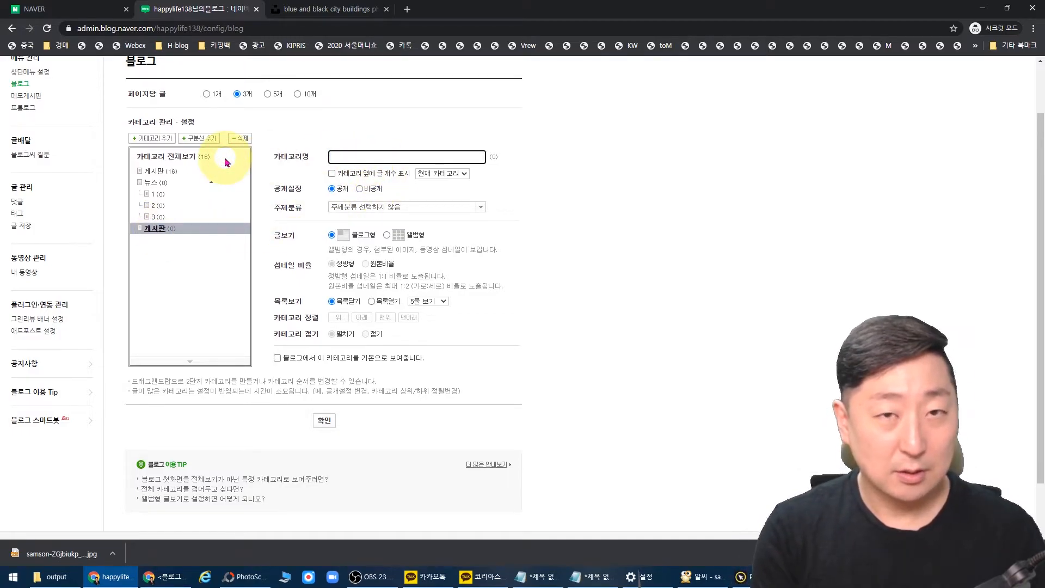
pyautogui.write('비즈니스')
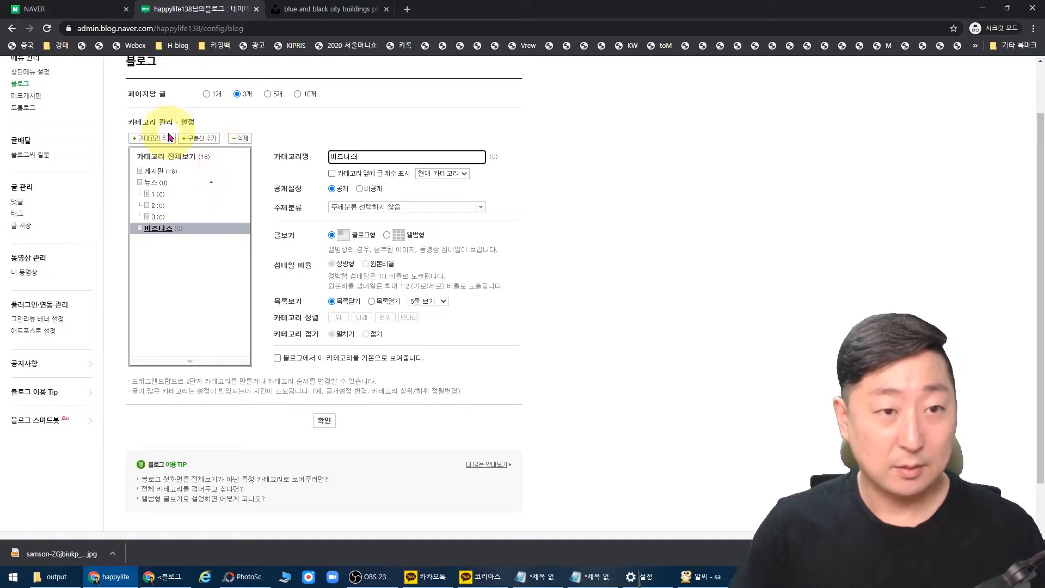
pyautogui.moveTo(157, 222); pyautogui.dragTo(158, 236)
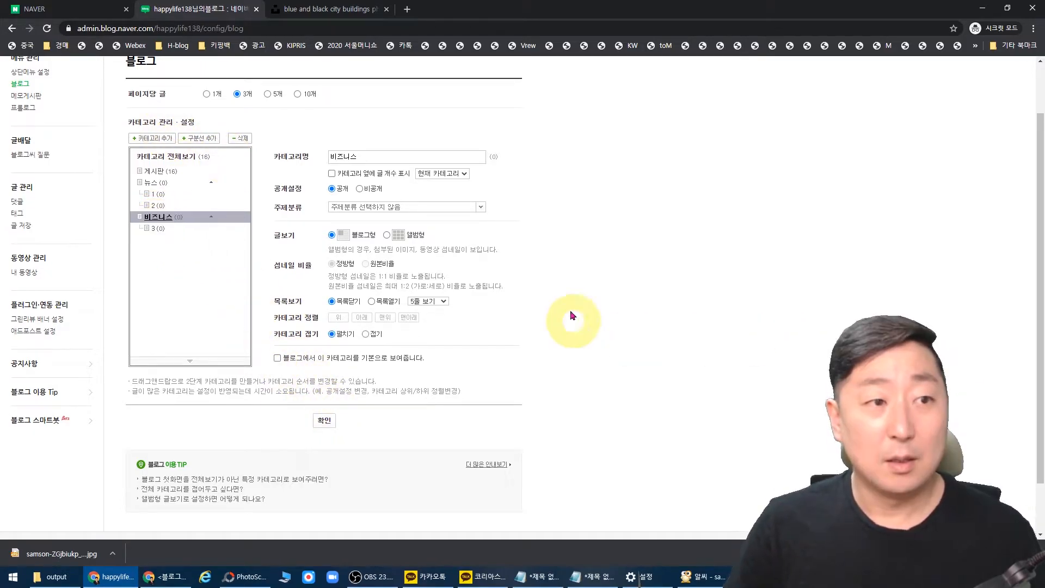
# Rename the first category, 게시판, trying 기타 and settling on sns마케팅.
pyautogui.click(154, 171)
pyautogui.moveTo(383, 161); pyautogui.dragTo(95, 167)
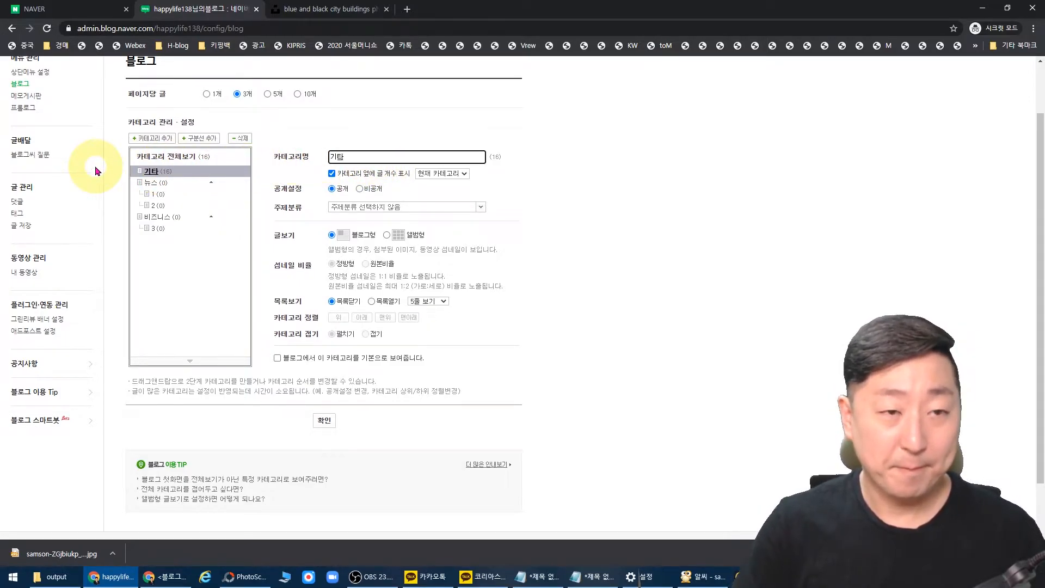
pyautogui.moveTo(383, 161); pyautogui.dragTo(199, 141)
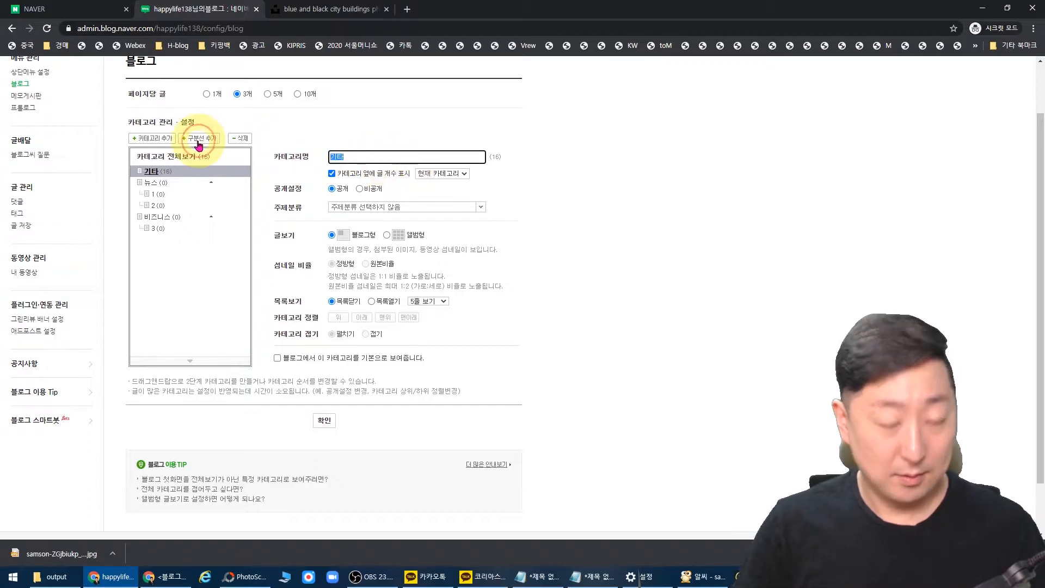
pyautogui.write('ㅁ')
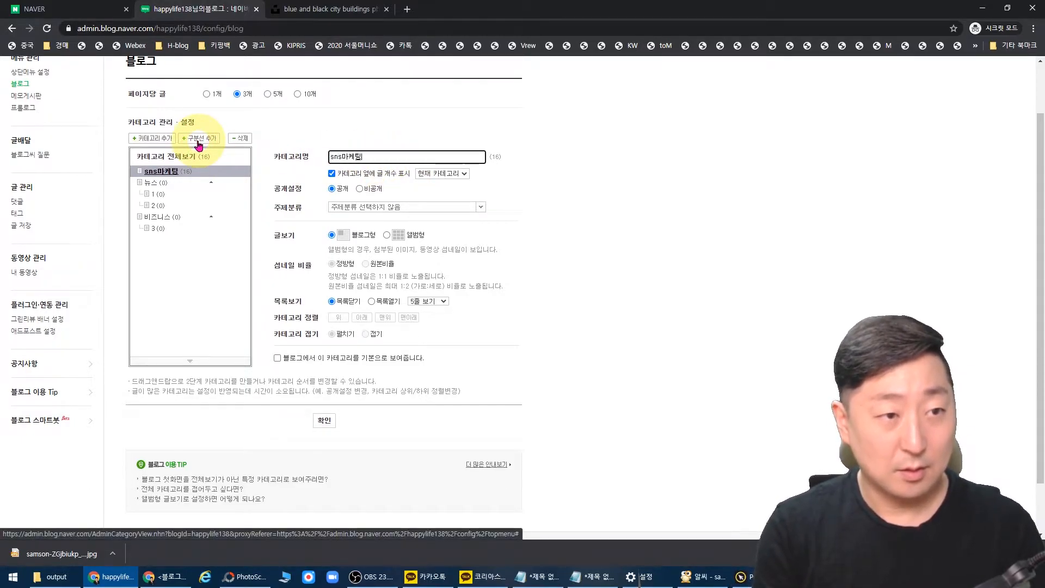
# Save the category settings, save them once more, and dismiss the confirmation messages.
pyautogui.click(324, 420)
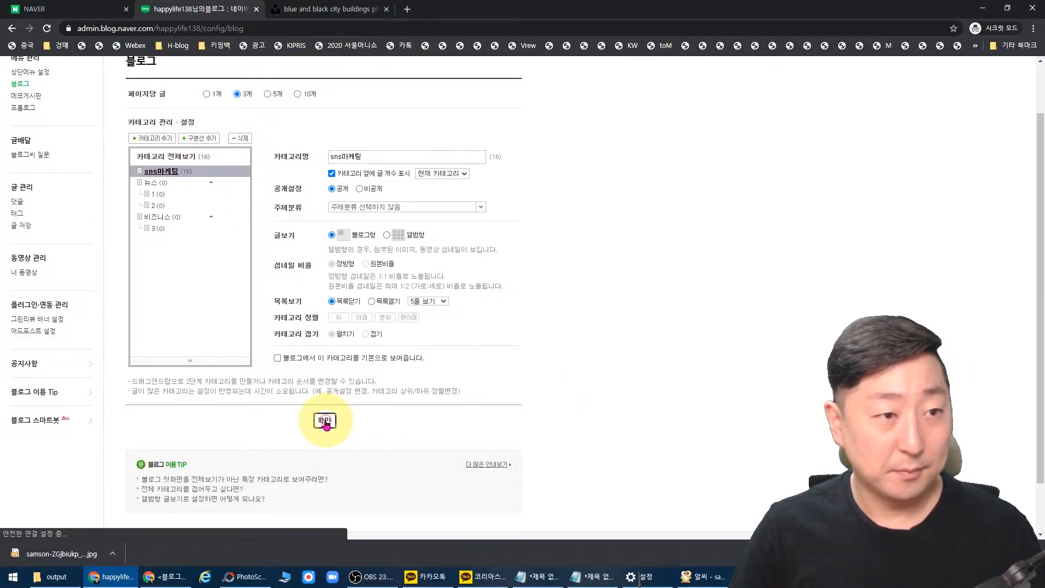
pyautogui.click(512, 316)
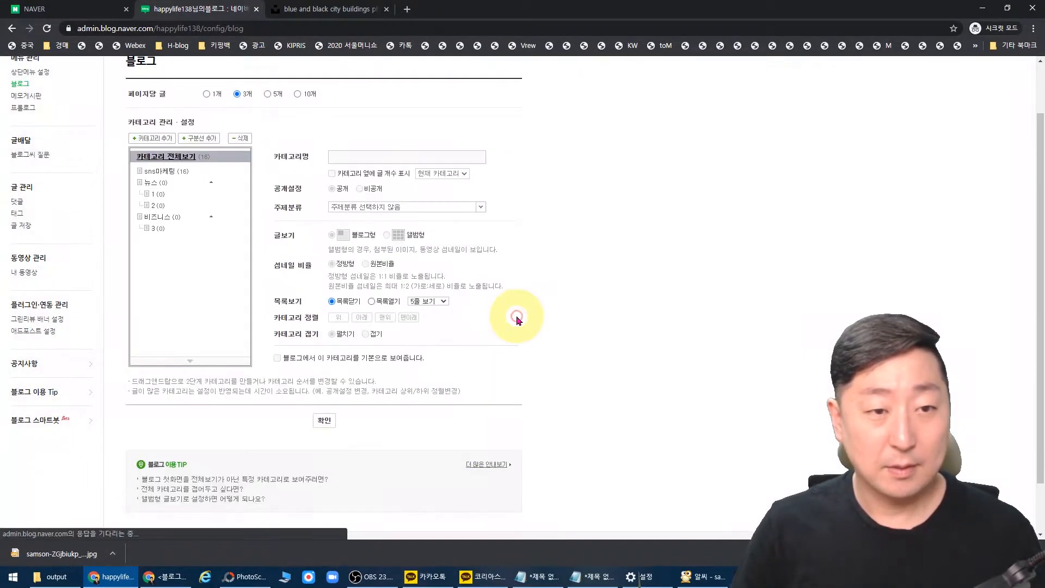
pyautogui.scroll(2, 544, 300)
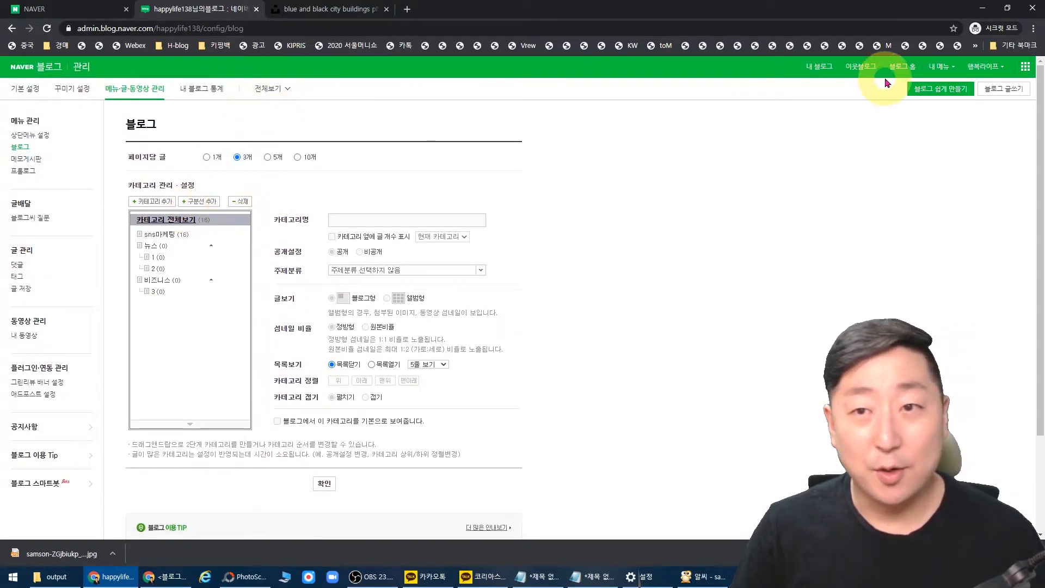
pyautogui.click(321, 483)
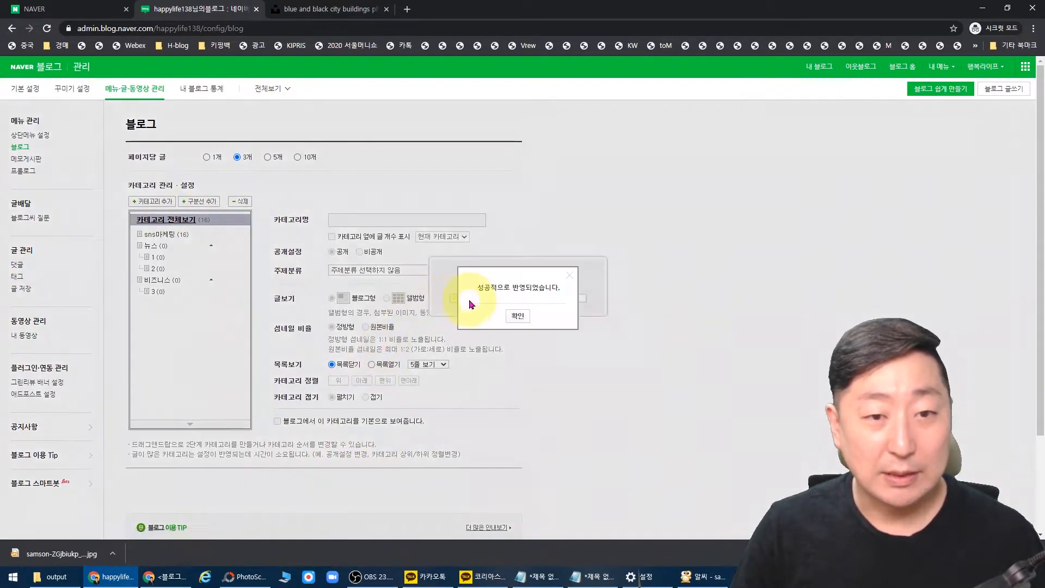
pyautogui.click(515, 316)
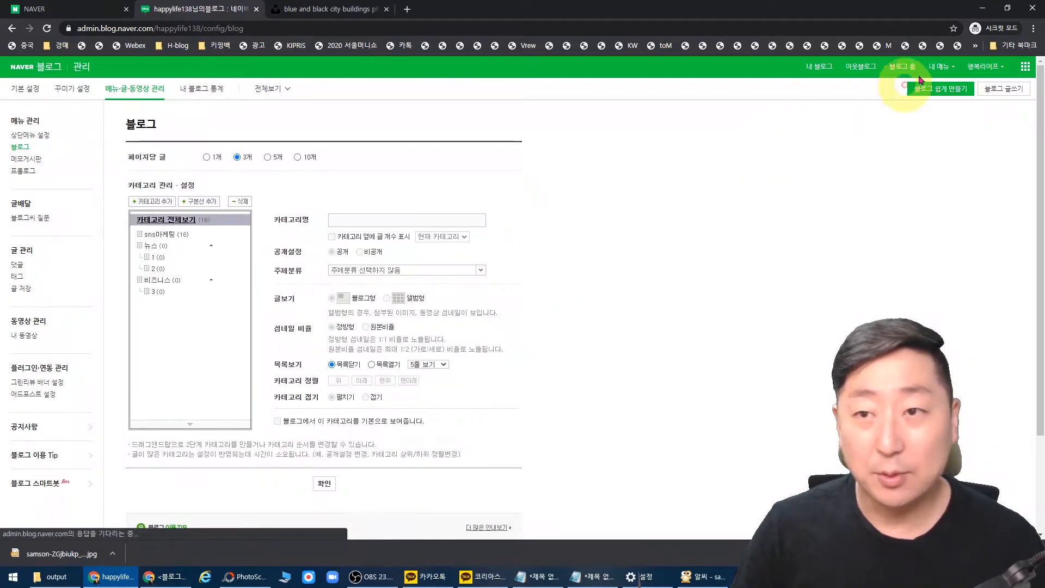
# Open the blog, copy the sns마케팅 category's link address, and paste it into the Notepad file.
pyautogui.click(818, 70)
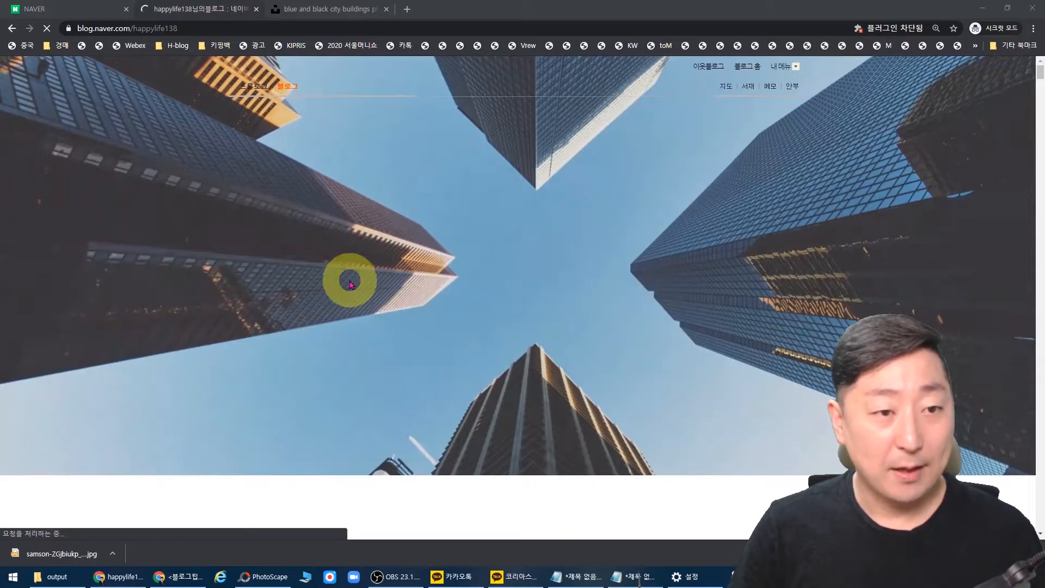
pyautogui.scroll(-7, 350, 280)
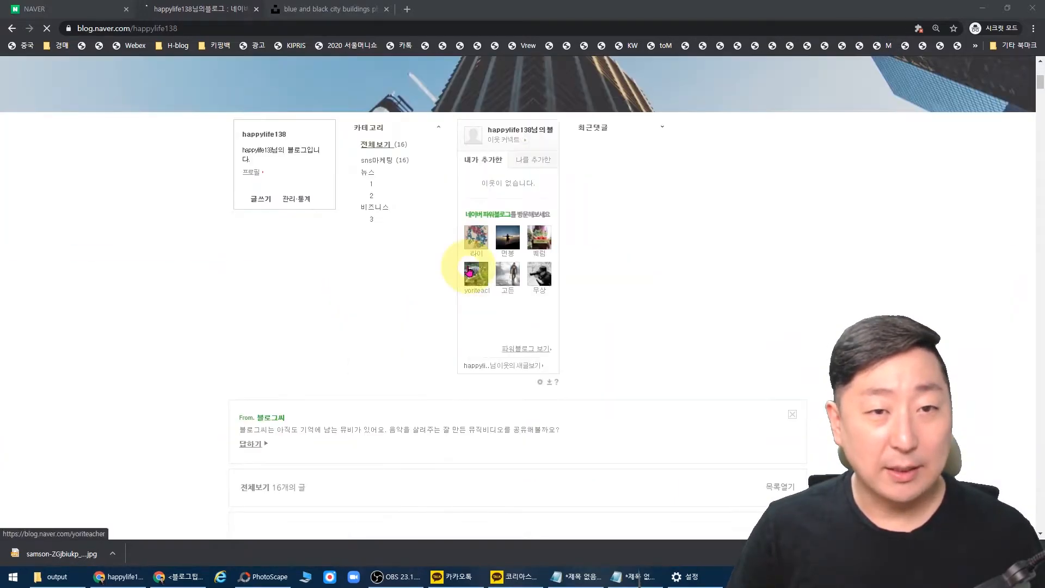
pyautogui.scroll(1, 463, 272)
pyautogui.rightClick(383, 233)
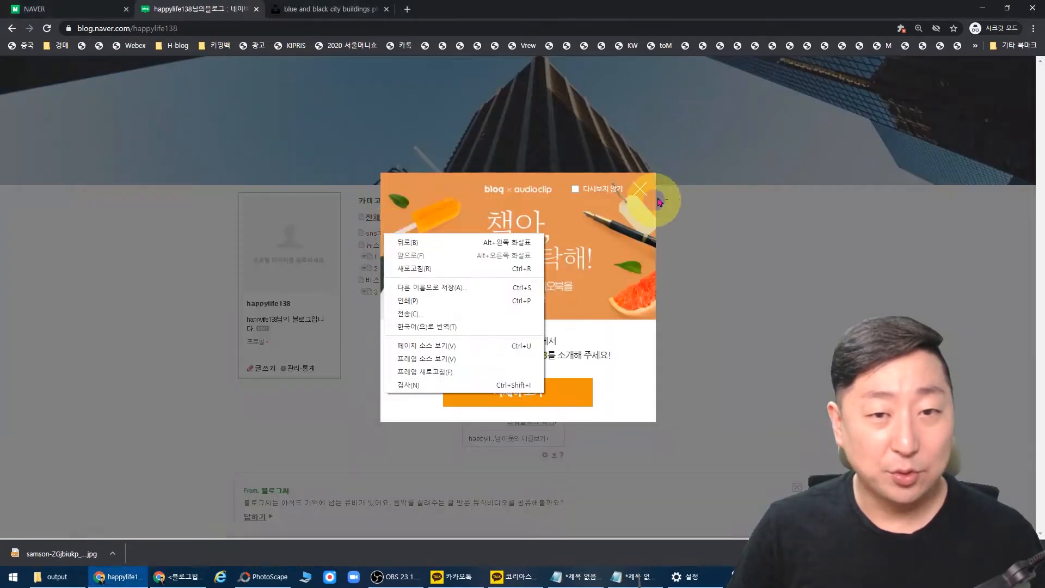
pyautogui.click(639, 191)
pyautogui.rightClick(393, 233)
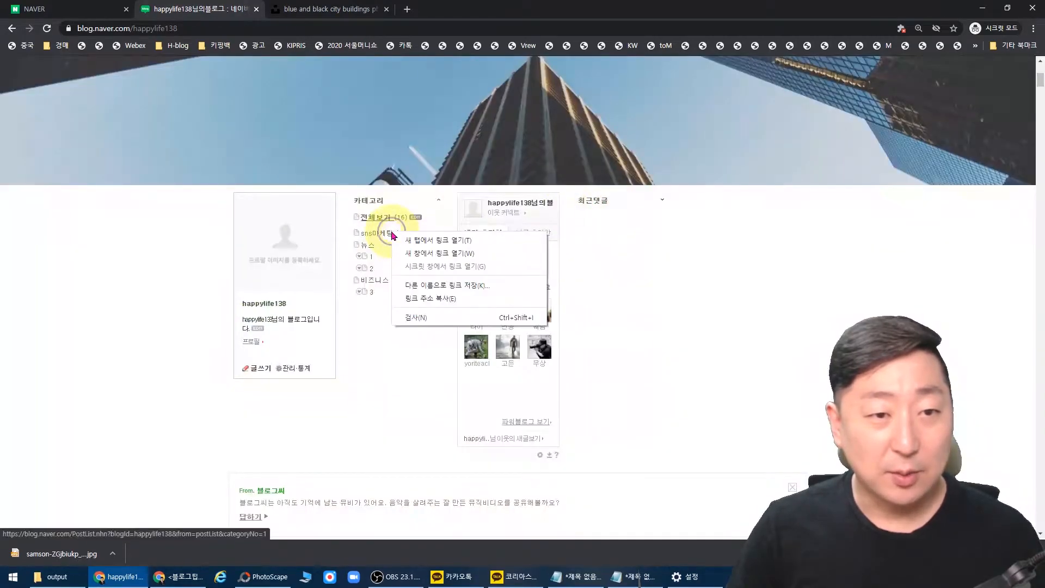
pyautogui.click(437, 299)
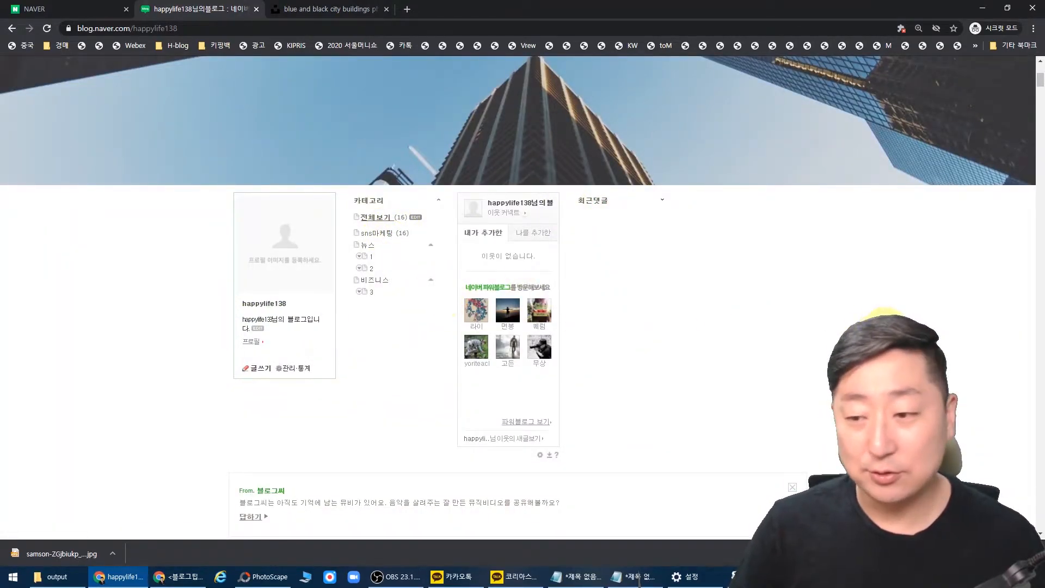
pyautogui.click(629, 582)
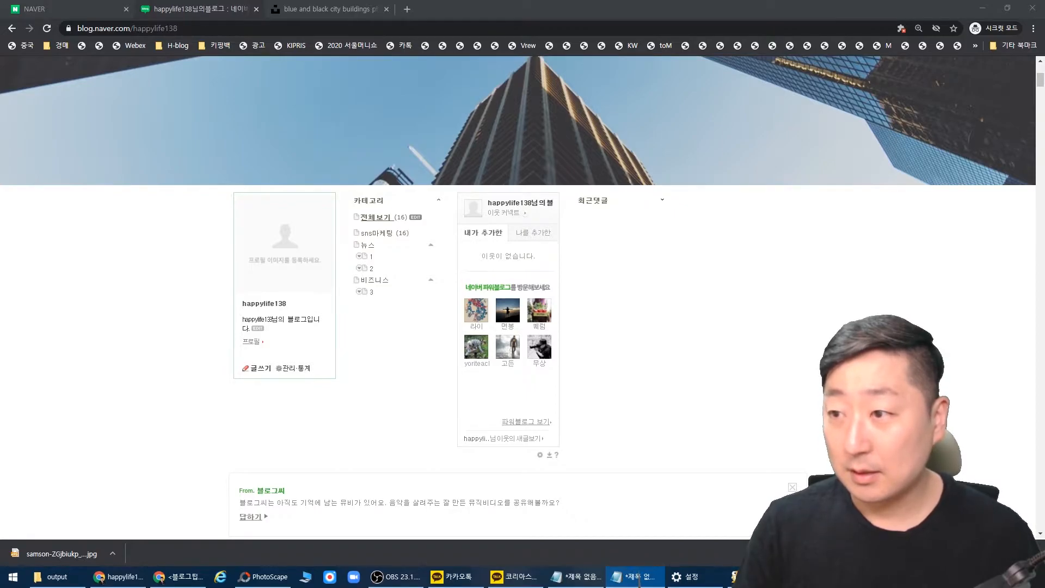
pyautogui.moveTo(1044, 144); pyautogui.dragTo(903, 152)
pyautogui.click(883, 191)
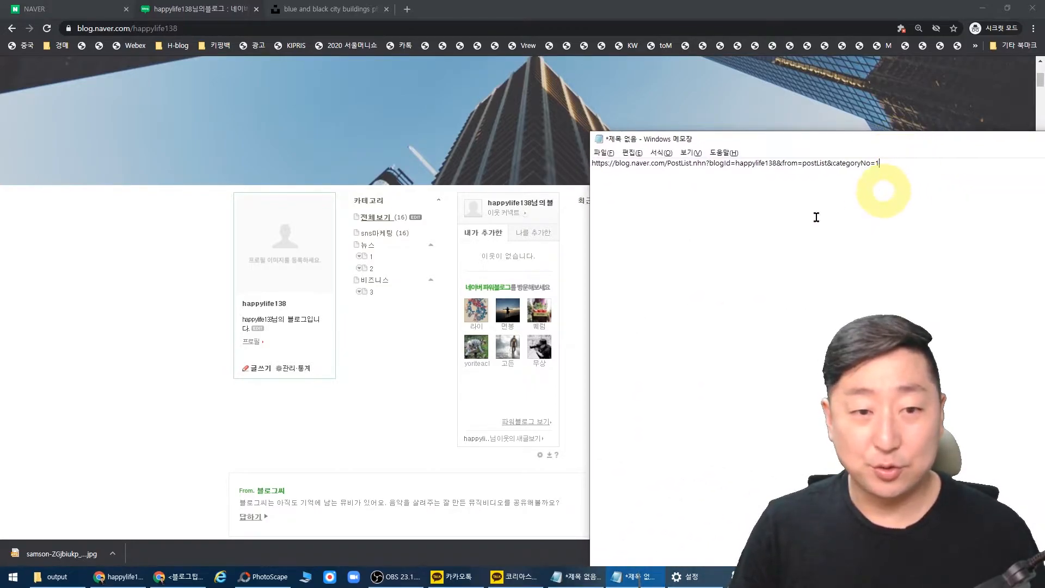
# Copy the 뉴스 category's link address from the blog and paste it below the first link in Notepad.
pyautogui.click(359, 258)
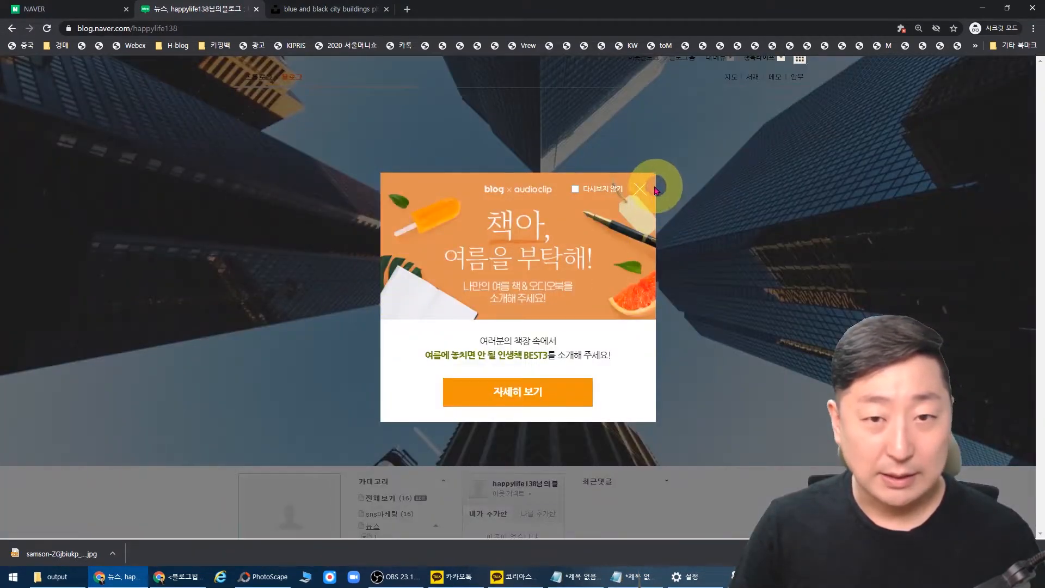
pyautogui.click(656, 190)
pyautogui.scroll(-5, 455, 345)
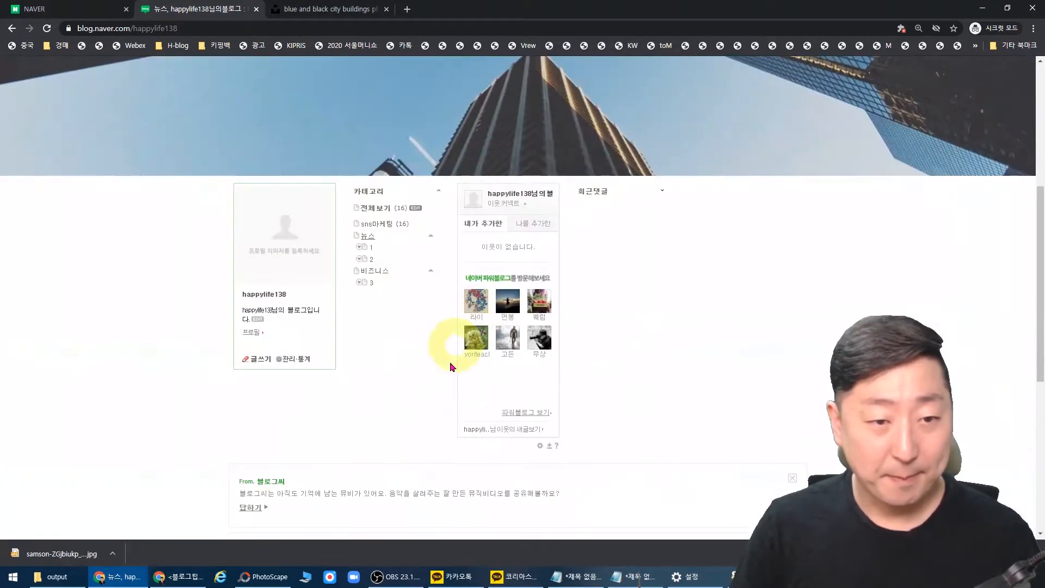
pyautogui.rightClick(370, 239)
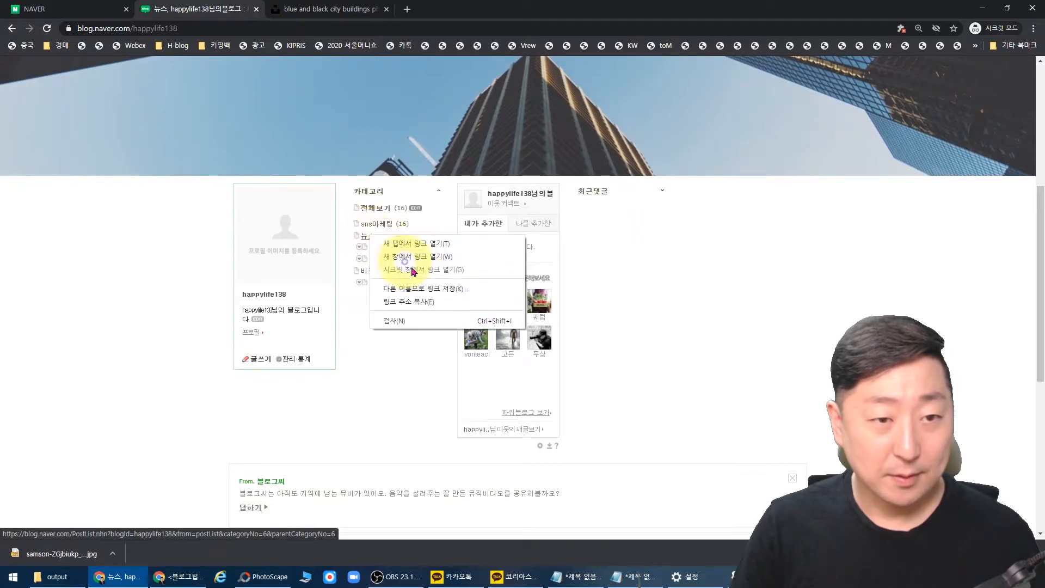
pyautogui.click(428, 303)
pyautogui.hotkey('alt', 'Tab')
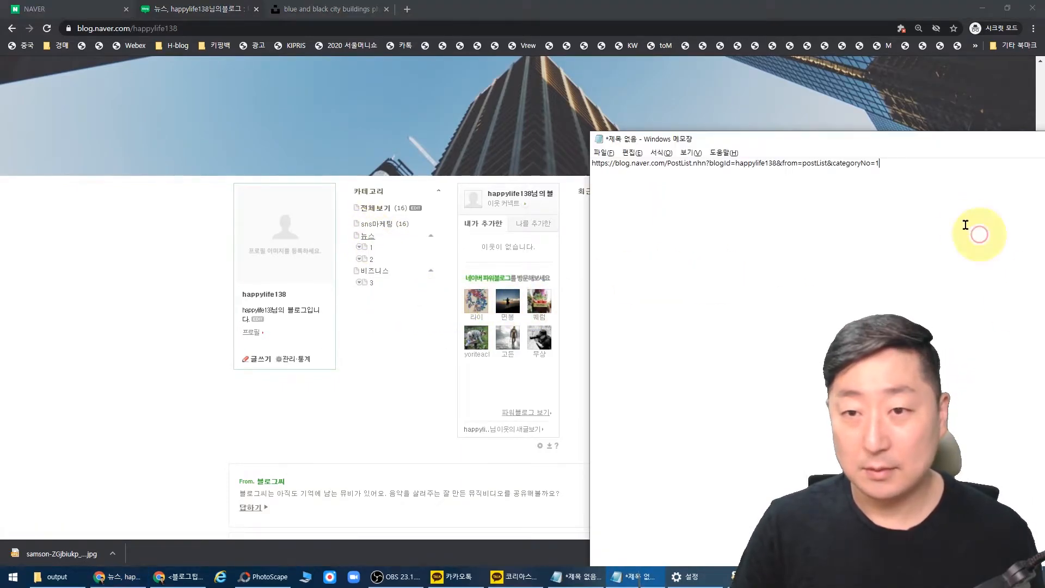
pyautogui.press('Return')
pyautogui.write('https://blog.naver.com/PostList.nhn?blogId=happylife138&from=postList&categoryNo=6&parentCategoryNo=6')
pyautogui.press('Return')
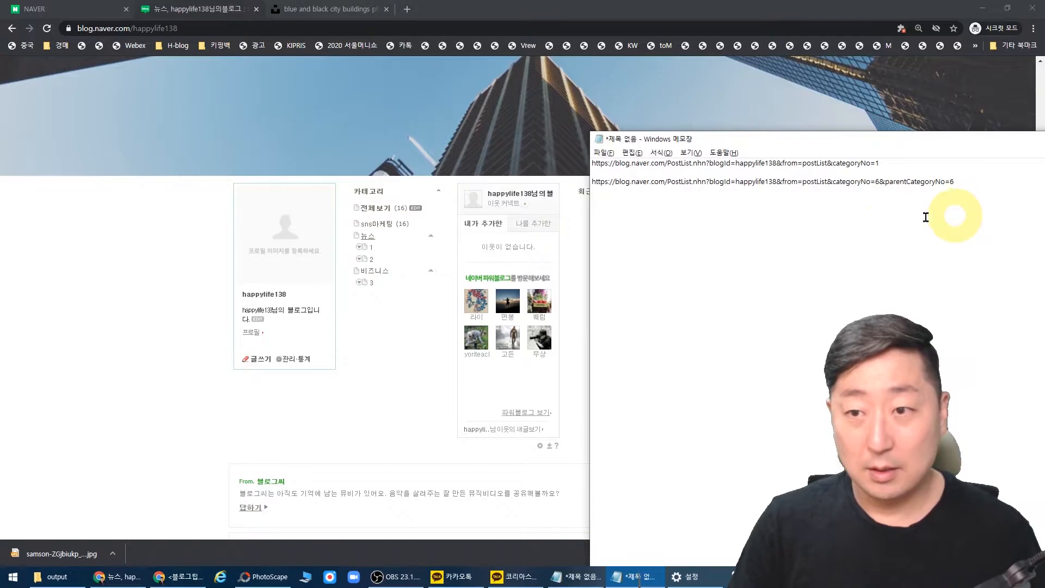
# Copy the 비즈니스 category's link address and paste it below the other two links in Notepad.
pyautogui.click(372, 325)
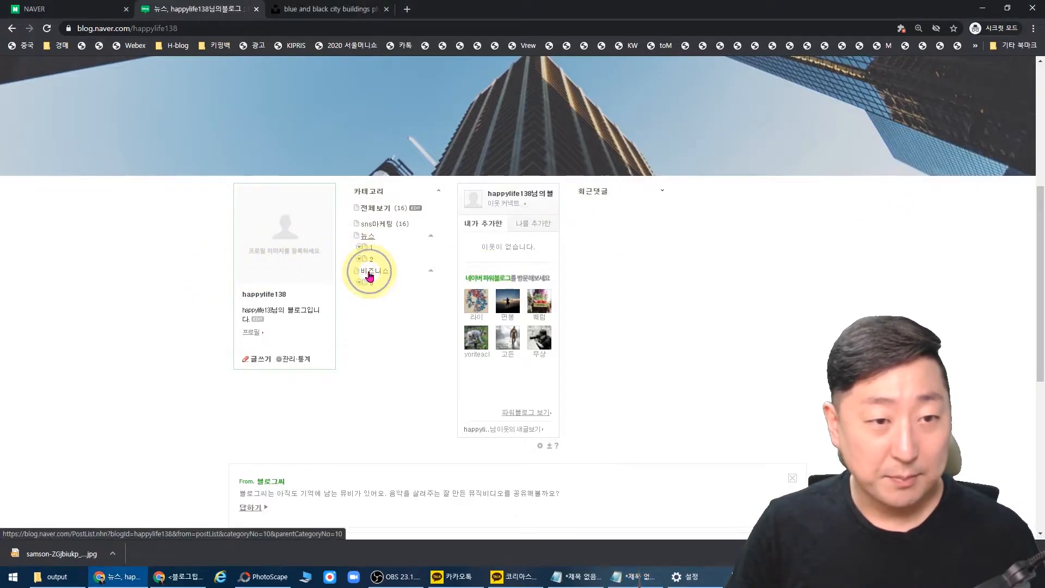
pyautogui.rightClick(369, 276)
pyautogui.click(409, 351)
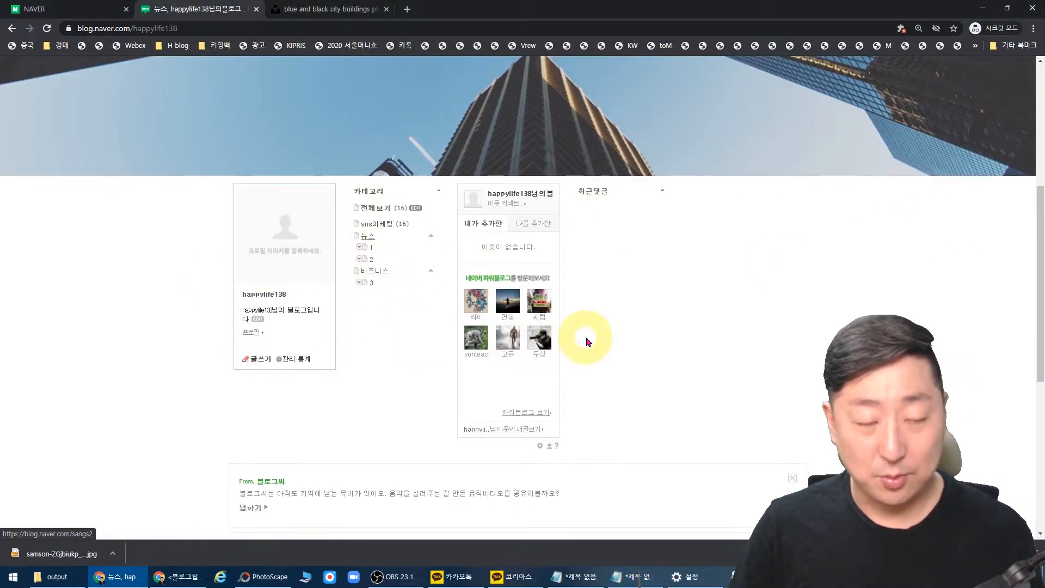
pyautogui.hotkey('alt', 'Tab')
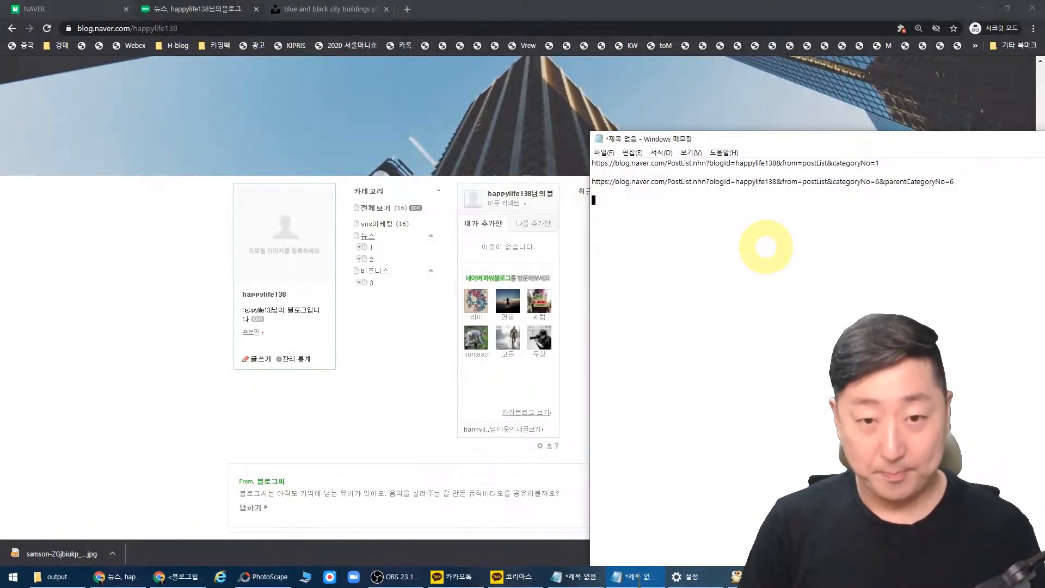
pyautogui.press('Return')
pyautogui.write('https://blog.naver.com/PostList.nhn?blogId=happylife138&from=postList&categoryNo=10&parentCategoryNo=10')
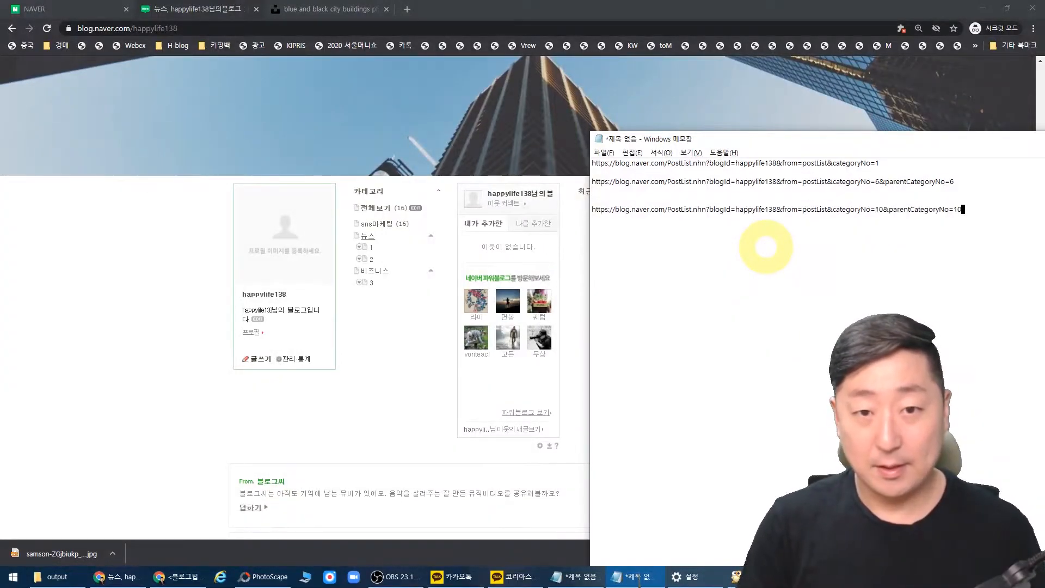
# Insert a blank line below the first link in Notepad and another one above it.
pyautogui.click(597, 171)
pyautogui.press('Return')
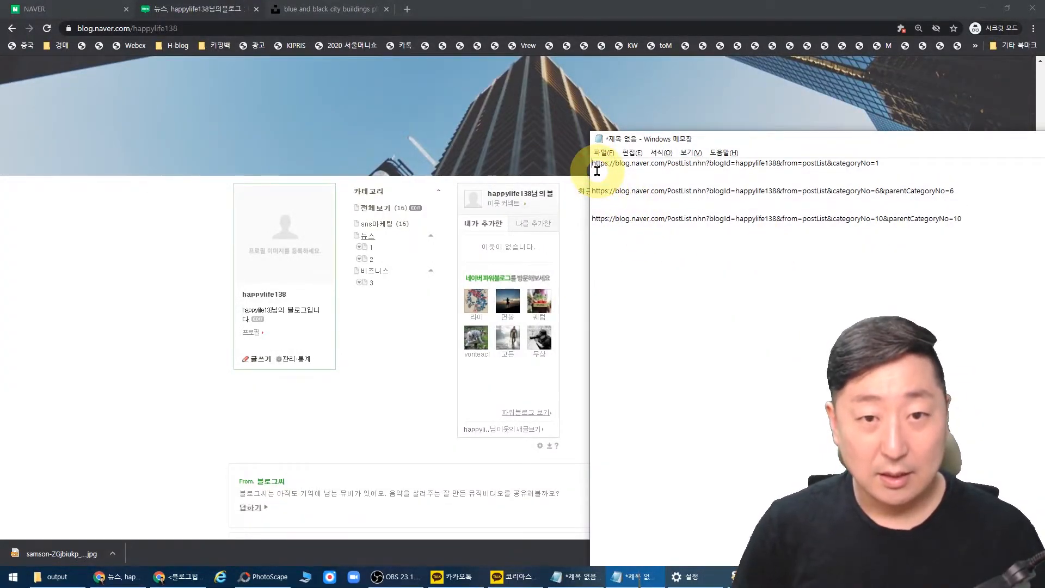
pyautogui.press('Return')
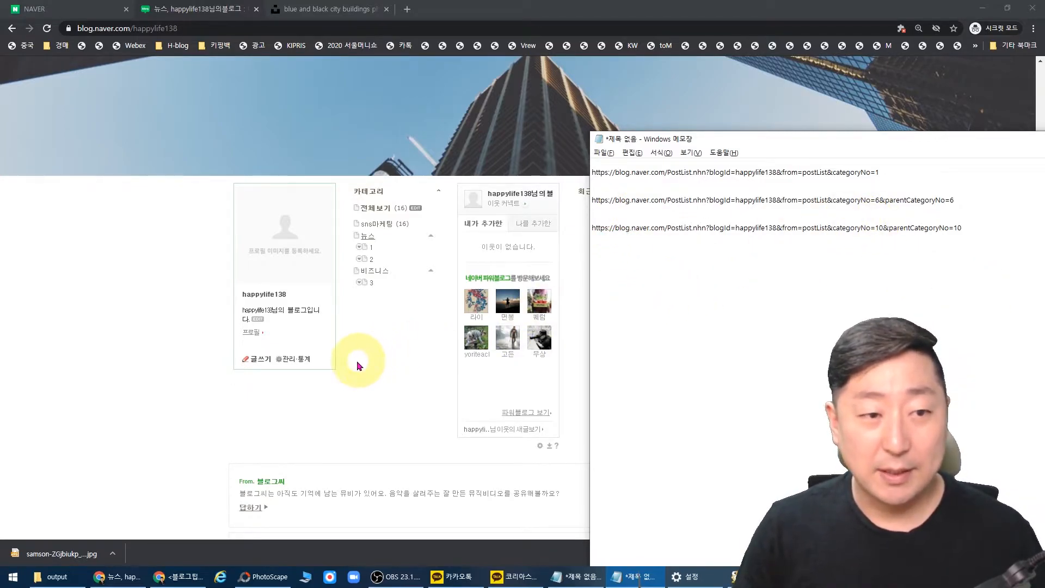
# Save 스마트에디터 2.0 as the blog's default editor in the management settings and dismiss the confirmation messages.
pyautogui.click(373, 364)
pyautogui.scroll(-1, 392, 348)
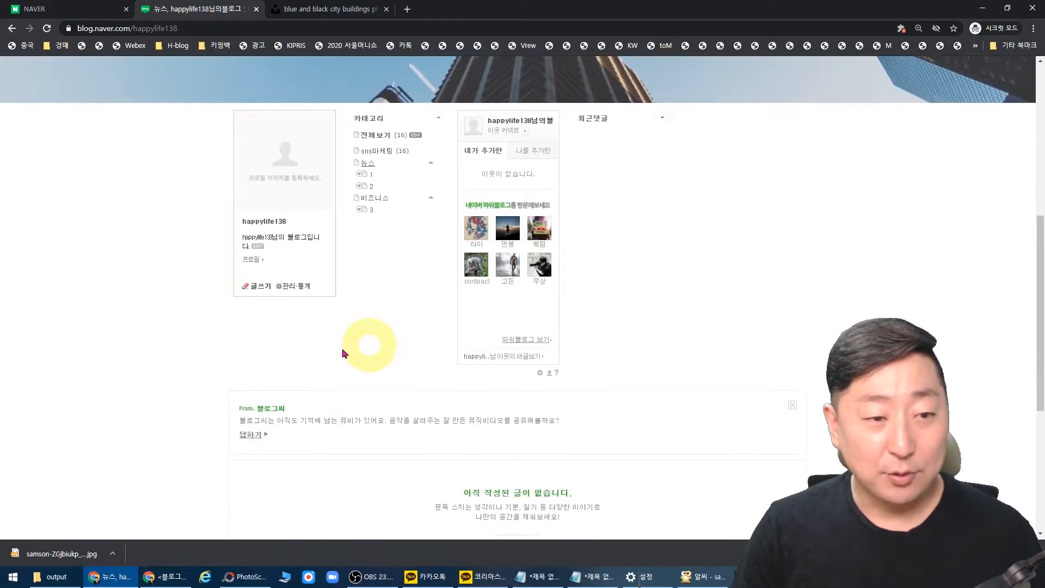
pyautogui.click(283, 287)
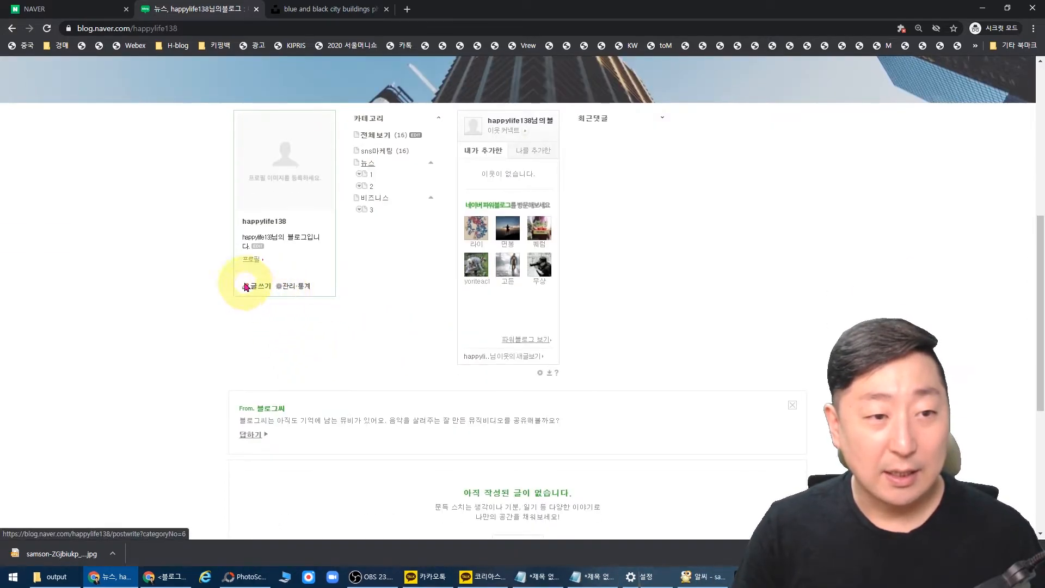
pyautogui.click(34, 171)
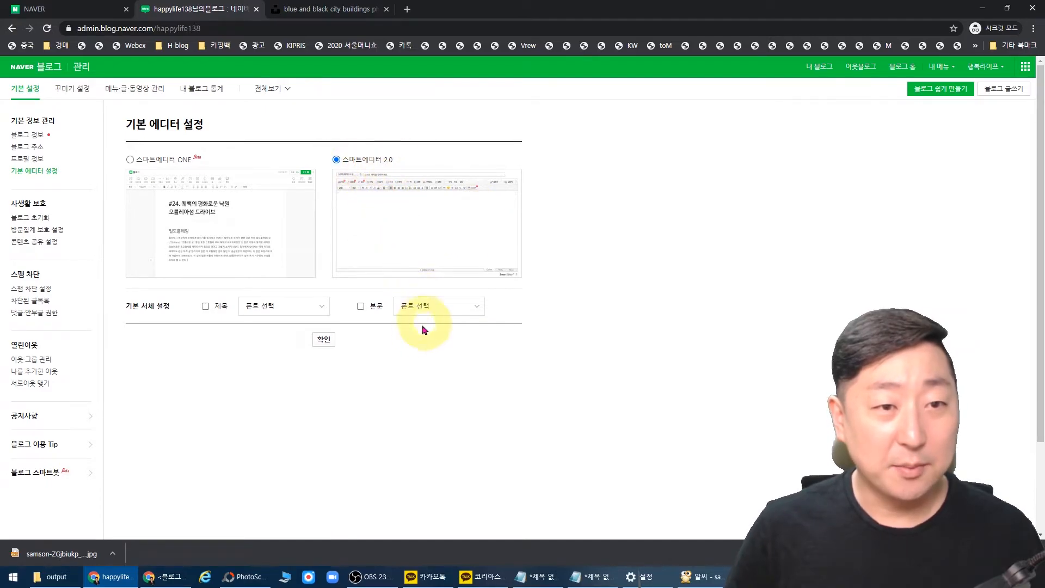
pyautogui.click(325, 345)
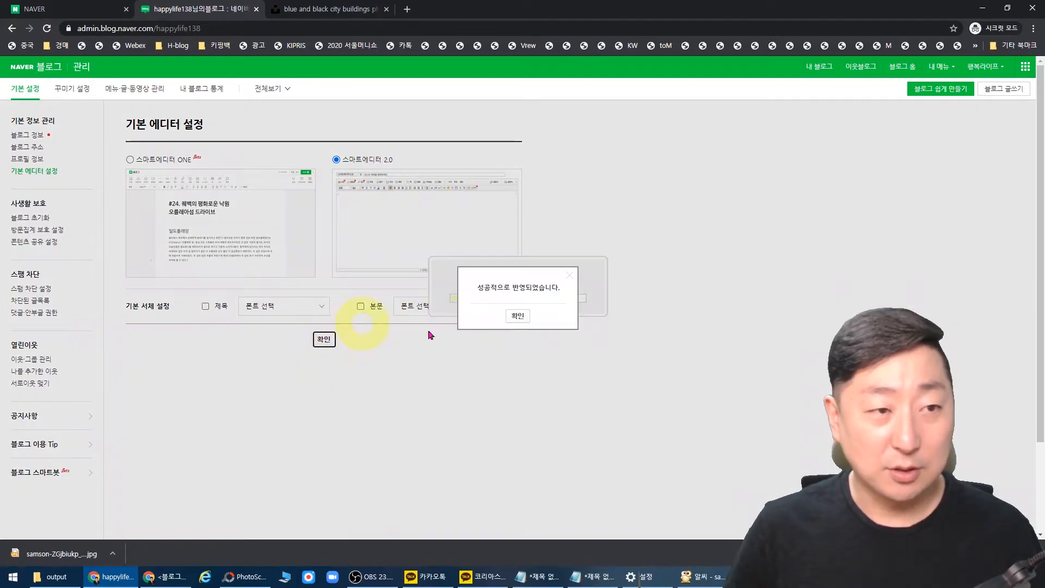
pyautogui.click(524, 318)
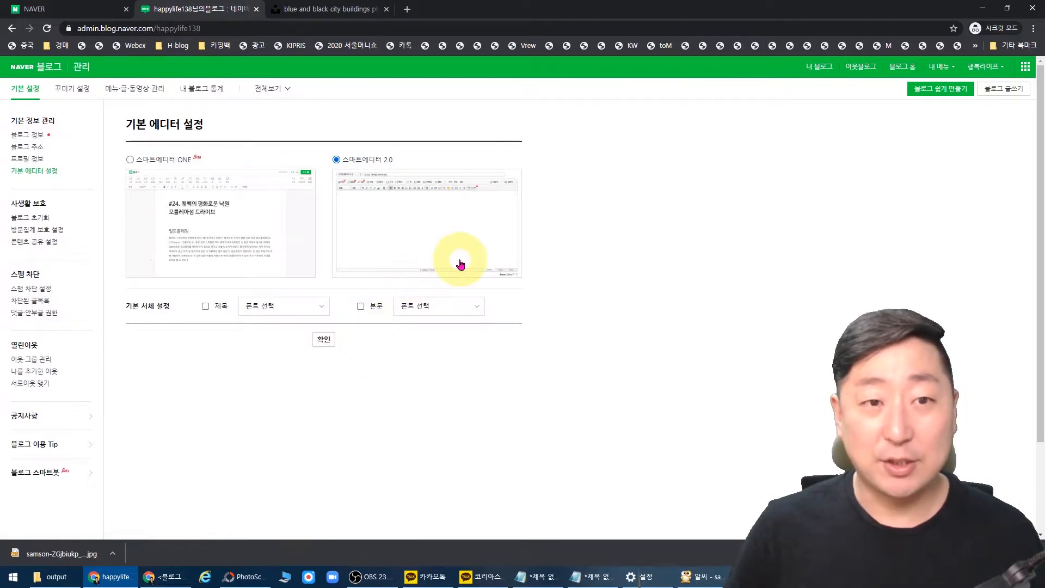
pyautogui.click(315, 342)
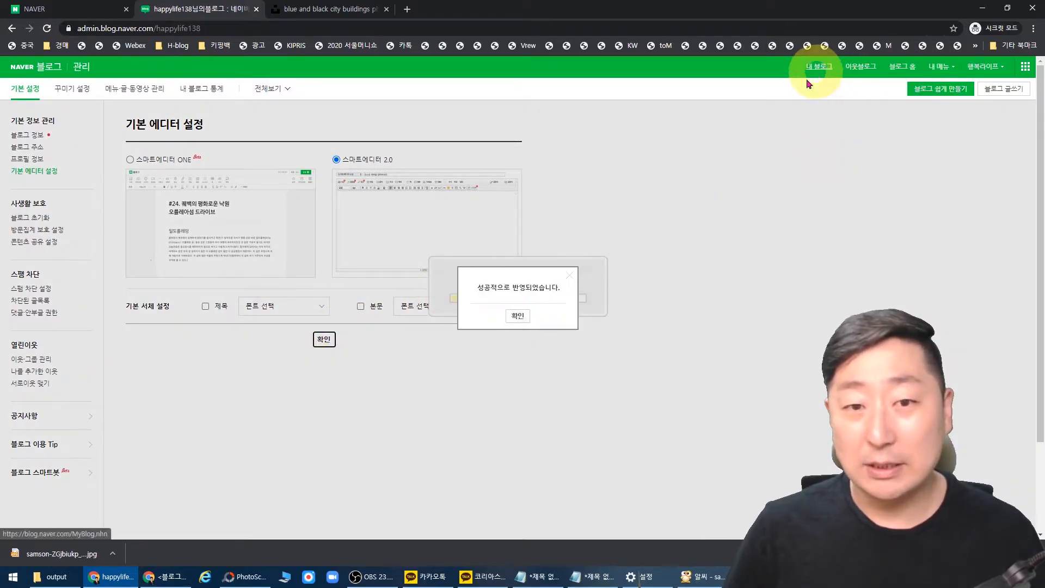
pyautogui.click(520, 316)
# Return to the blog, dismiss the promotional popup, and start writing a new post.
pyautogui.click(819, 66)
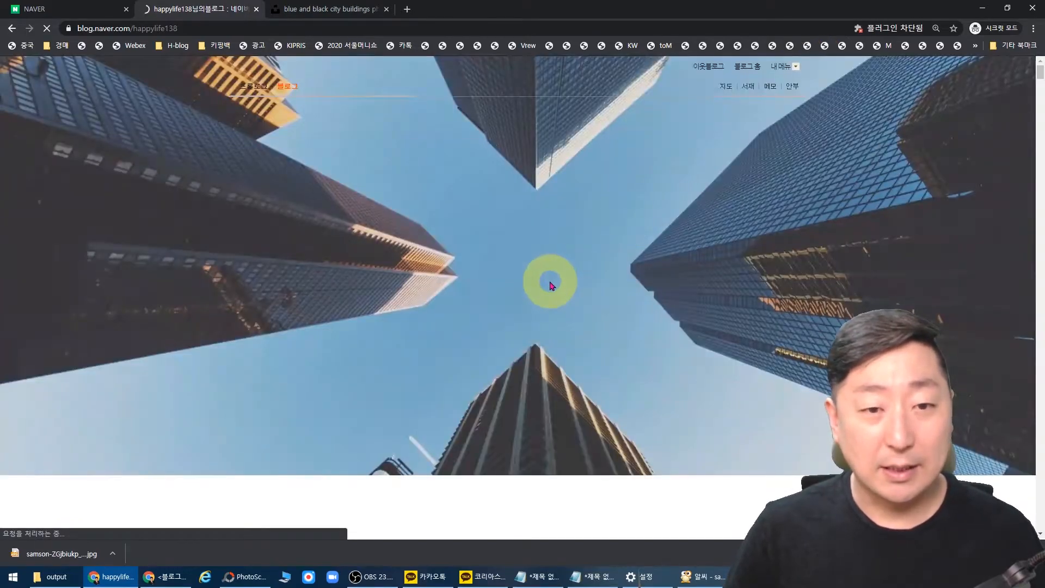
pyautogui.scroll(-4, 549, 282)
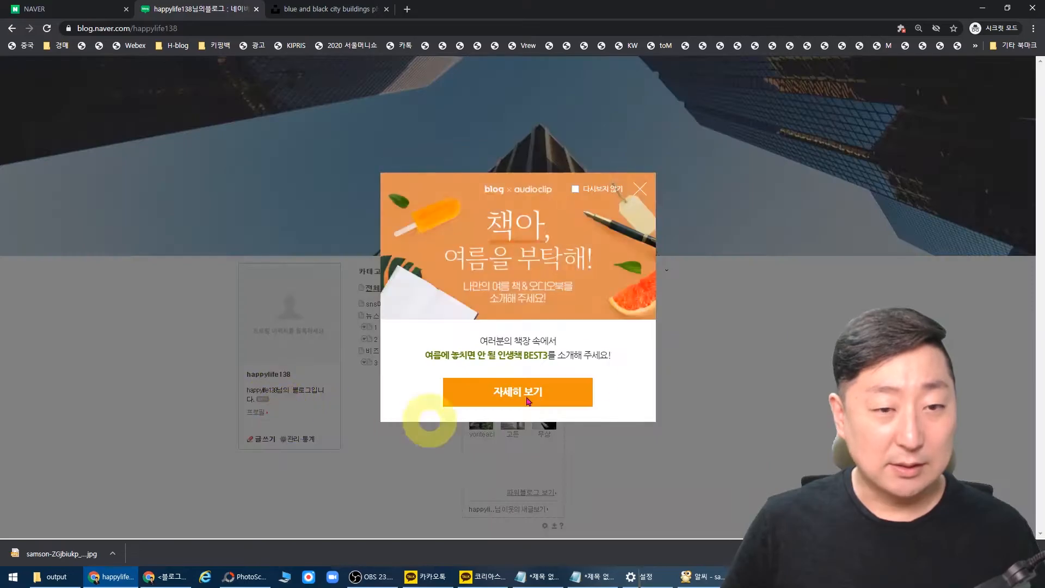
pyautogui.click(643, 185)
pyautogui.click(259, 439)
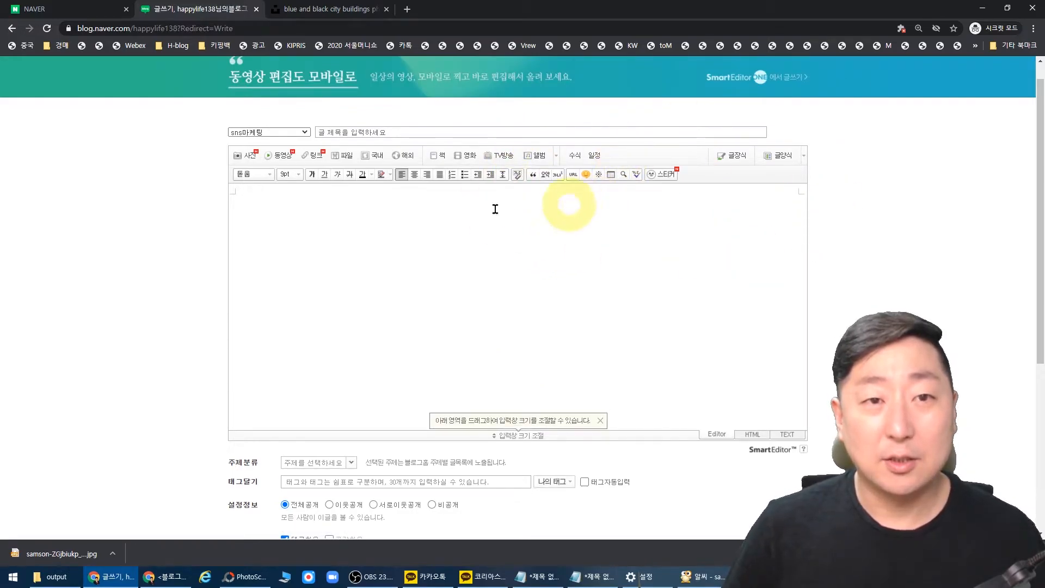
# Launch the post editor's photo uploader and browse the PC to the output folder inside 홈페이지형 블로그 제작.
pyautogui.click(246, 155)
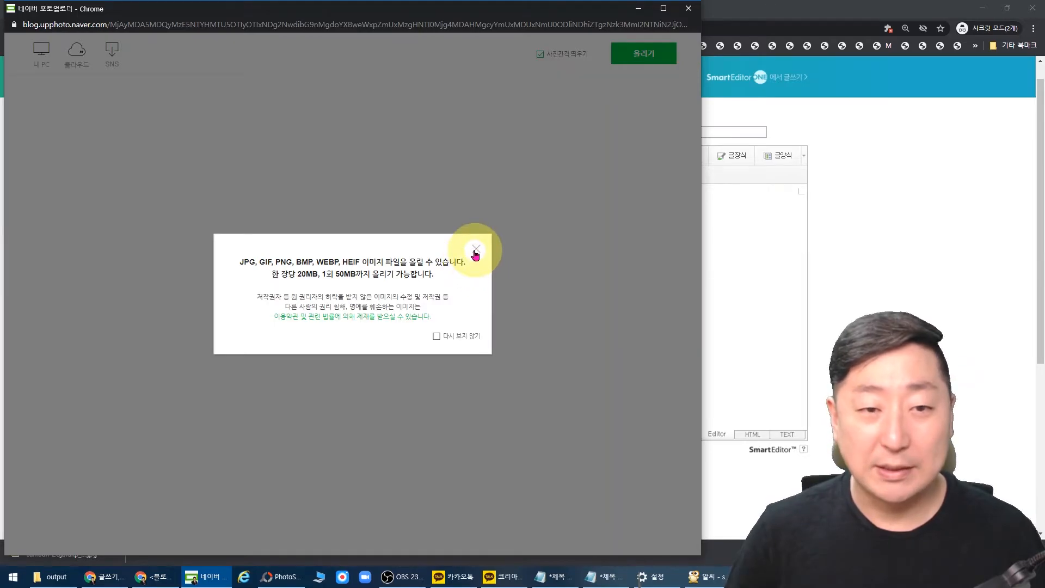
pyautogui.click(475, 252)
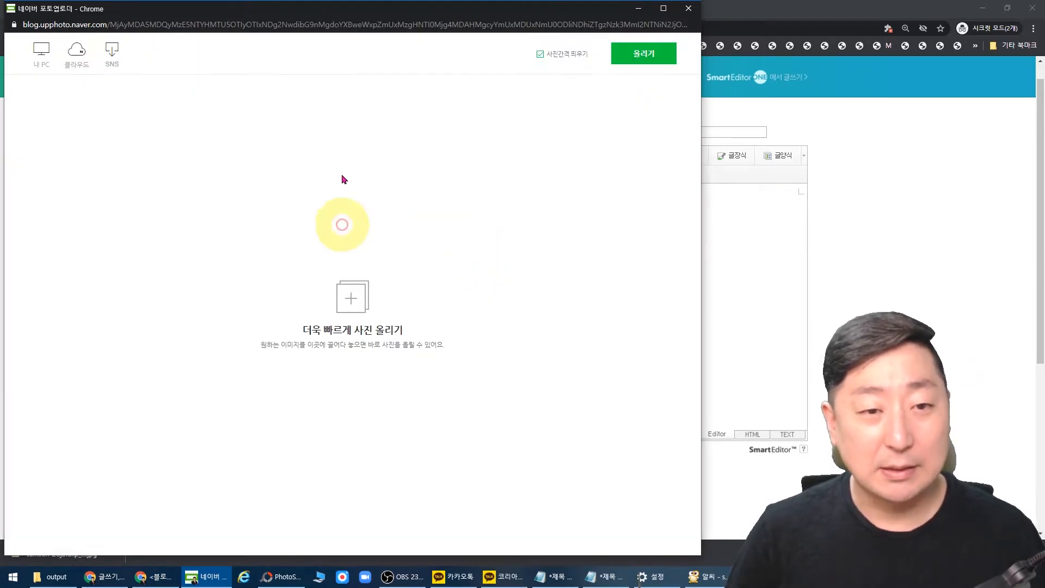
pyautogui.click(42, 59)
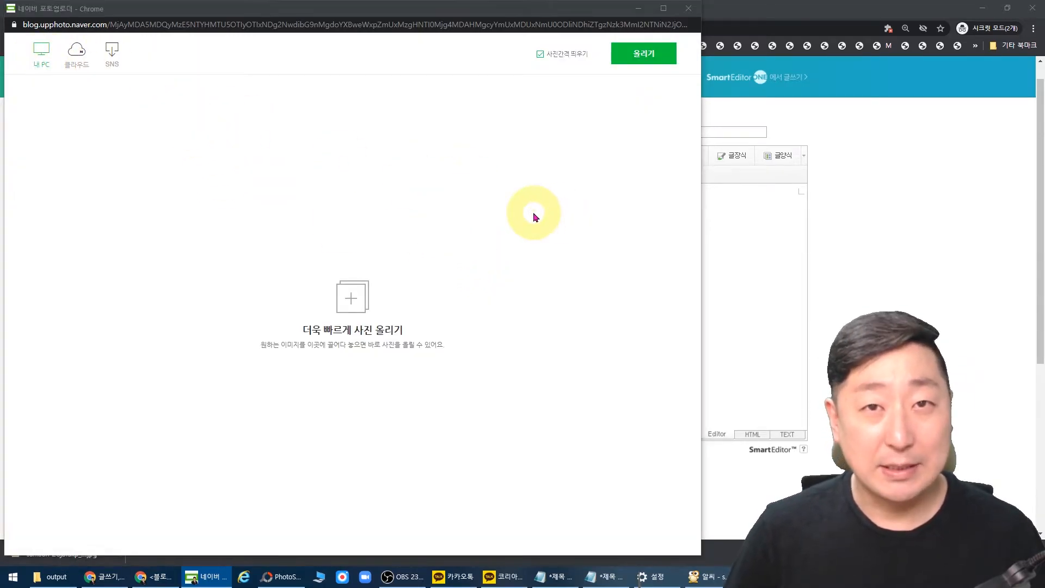
pyautogui.click(249, 101)
pyautogui.doubleClick(249, 101)
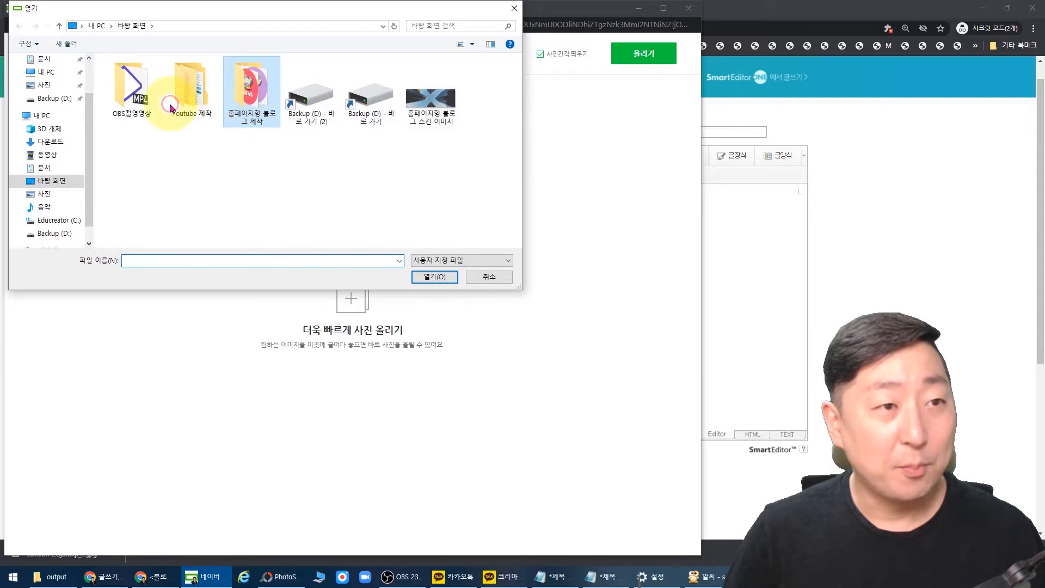
pyautogui.doubleClick(132, 90)
# Check the pixel size of the BUSINESS icon image and add the image to the upload list.
pyautogui.click(130, 87)
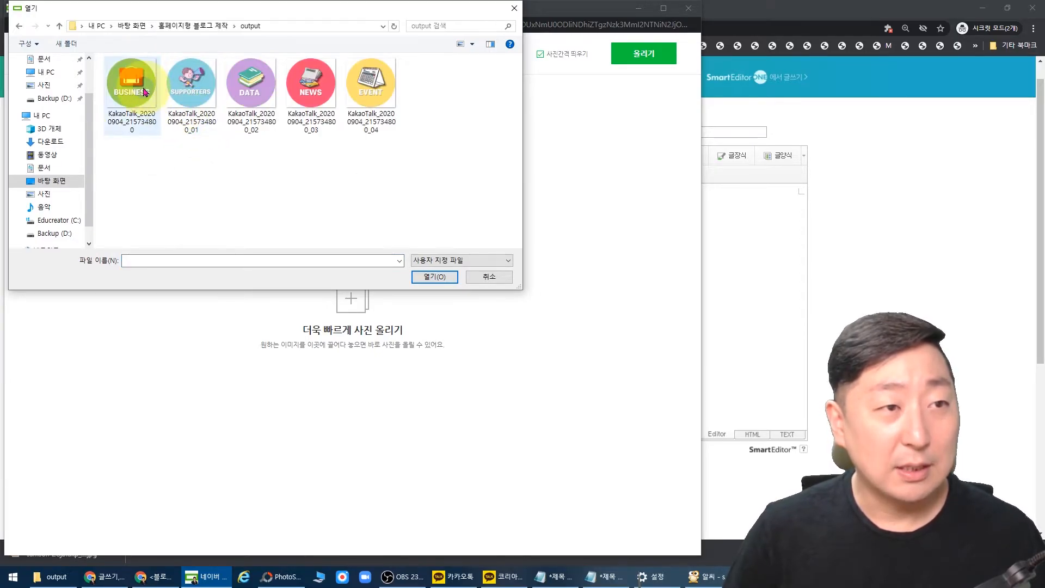
pyautogui.rightClick(130, 87)
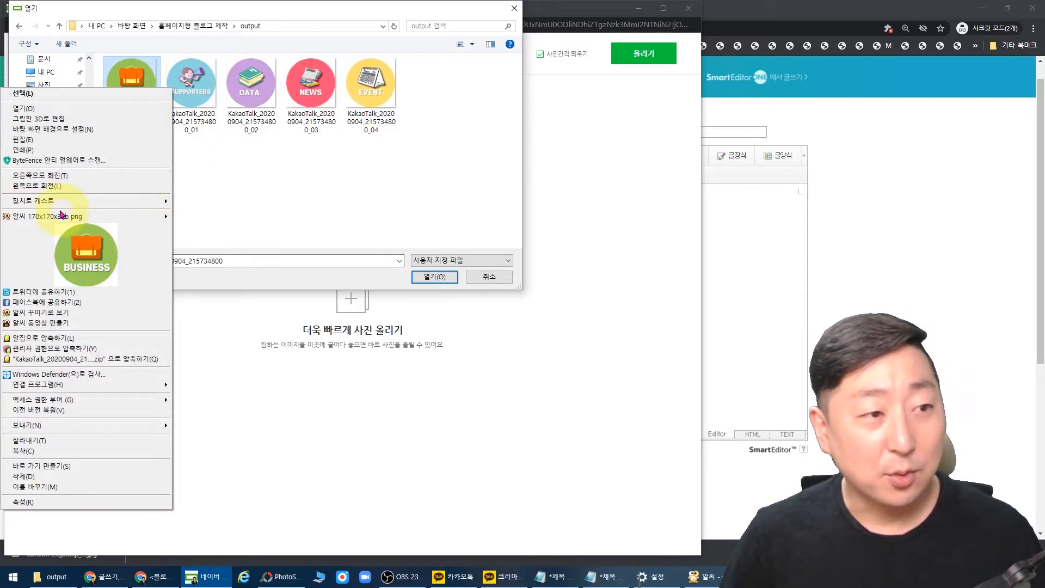
pyautogui.moveTo(71, 216)
pyautogui.click(279, 163)
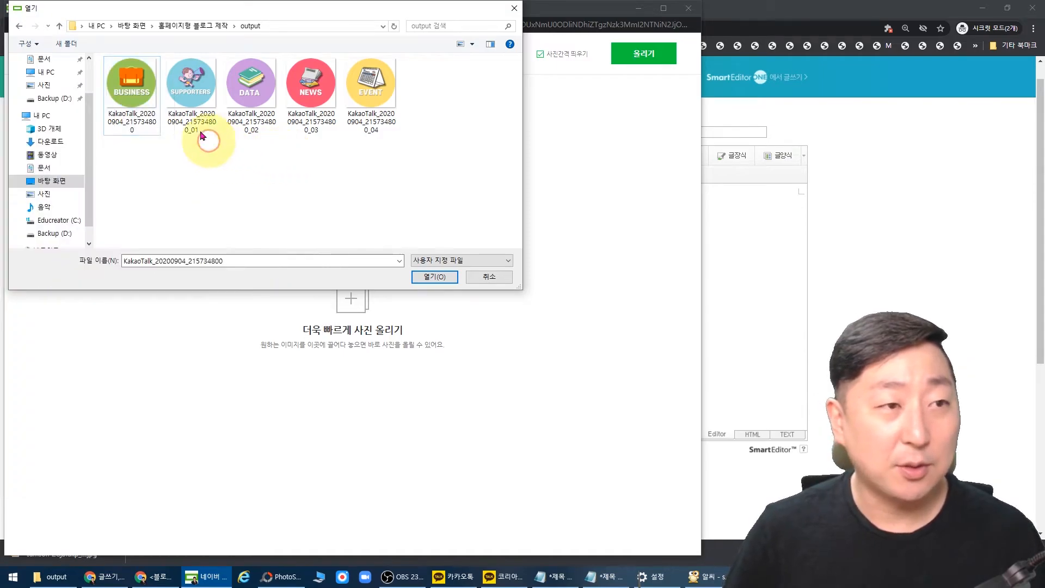
pyautogui.doubleClick(143, 87)
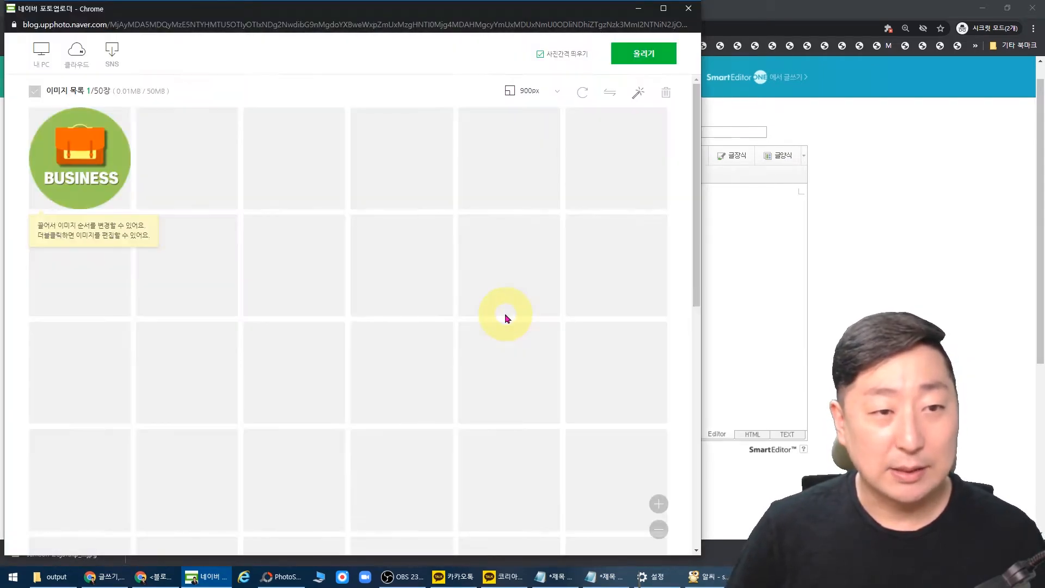
# Insert the BUSINESS icon into the post and link it to the noted category address ending in categoryNo=10&parentCategoryNo=10.
pyautogui.click(637, 53)
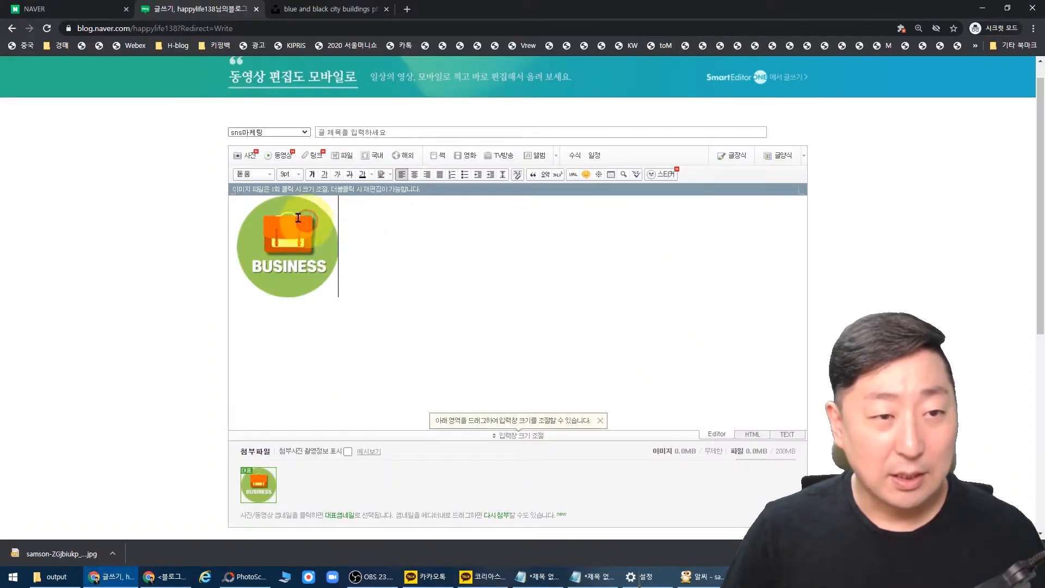
pyautogui.click(298, 217)
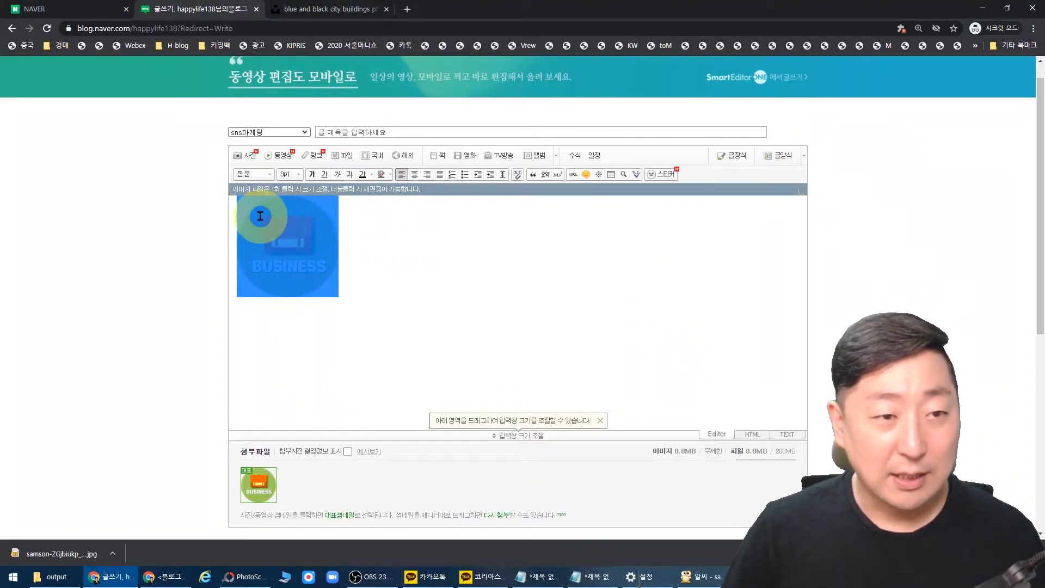
pyautogui.click(572, 175)
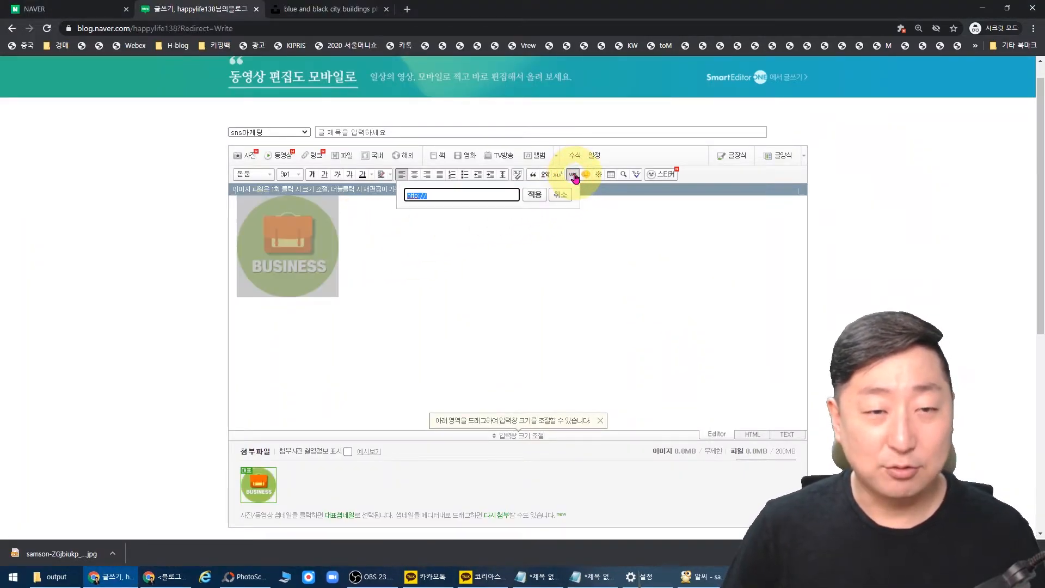
pyautogui.hotkey('alt', 'Tab')
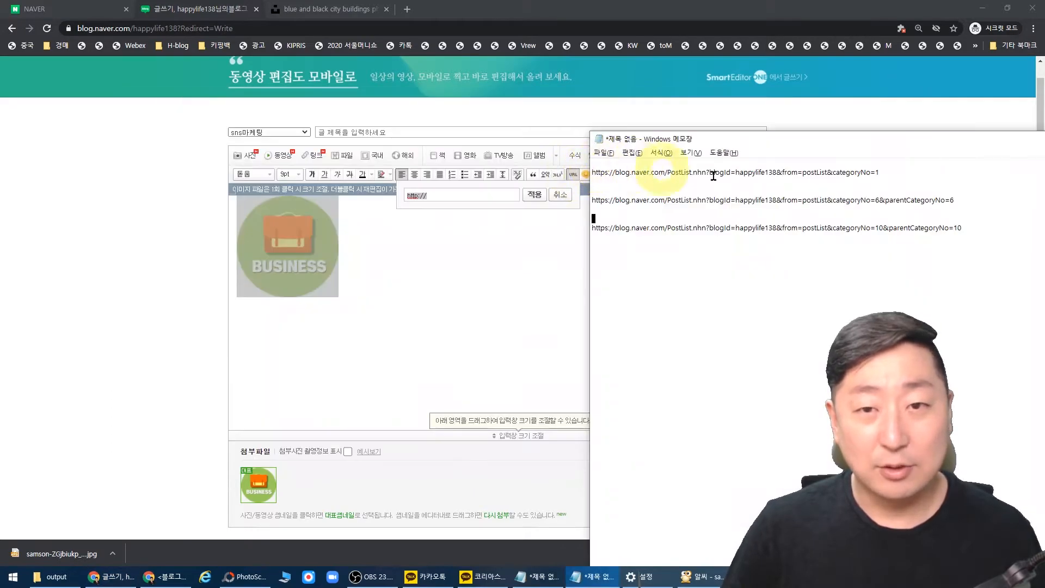
pyautogui.moveTo(987, 230); pyautogui.dragTo(568, 231)
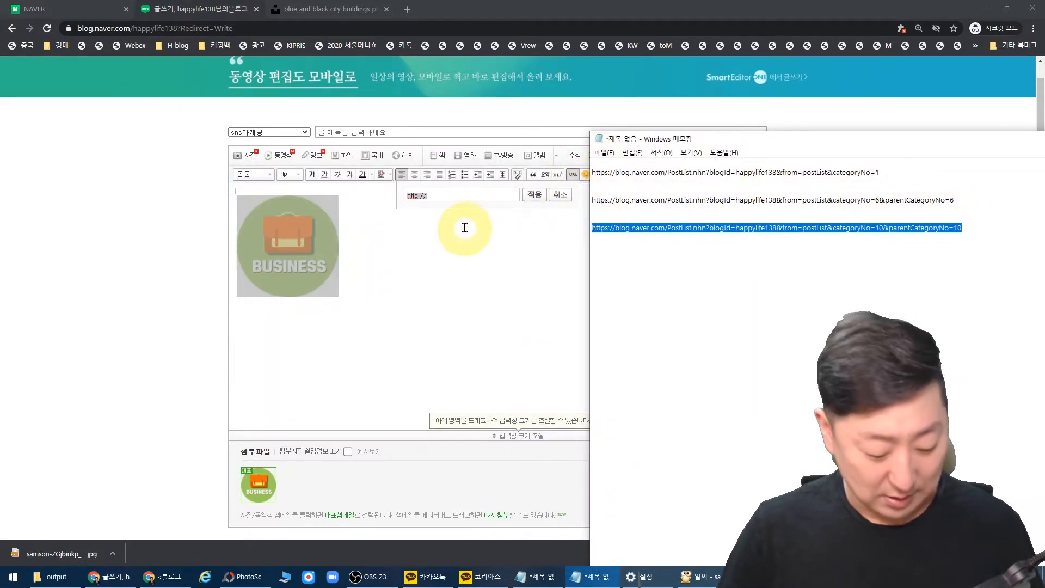
pyautogui.click(462, 198)
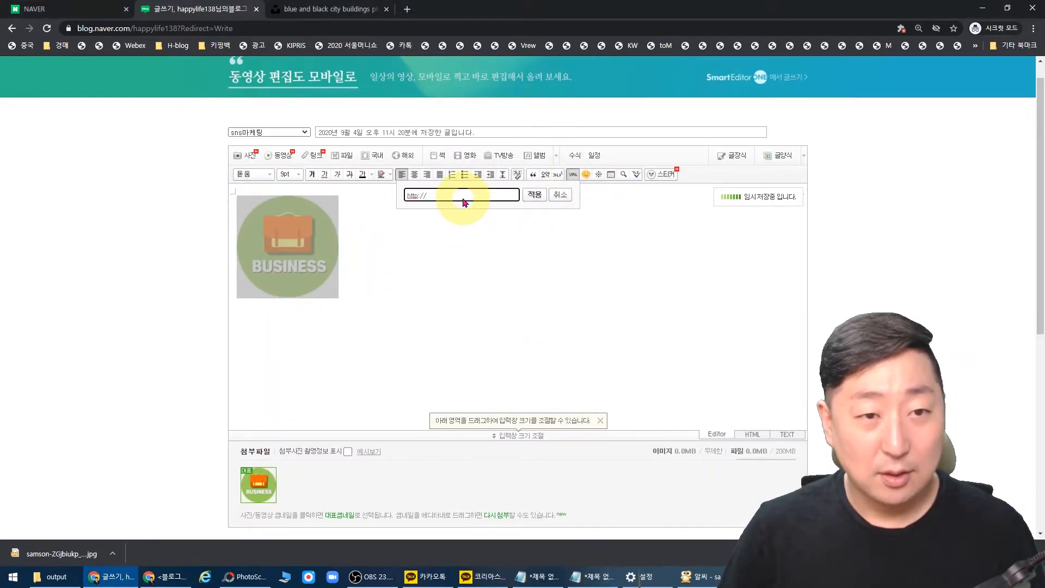
pyautogui.hotkey('ctrl', 's')
pyautogui.click(509, 8)
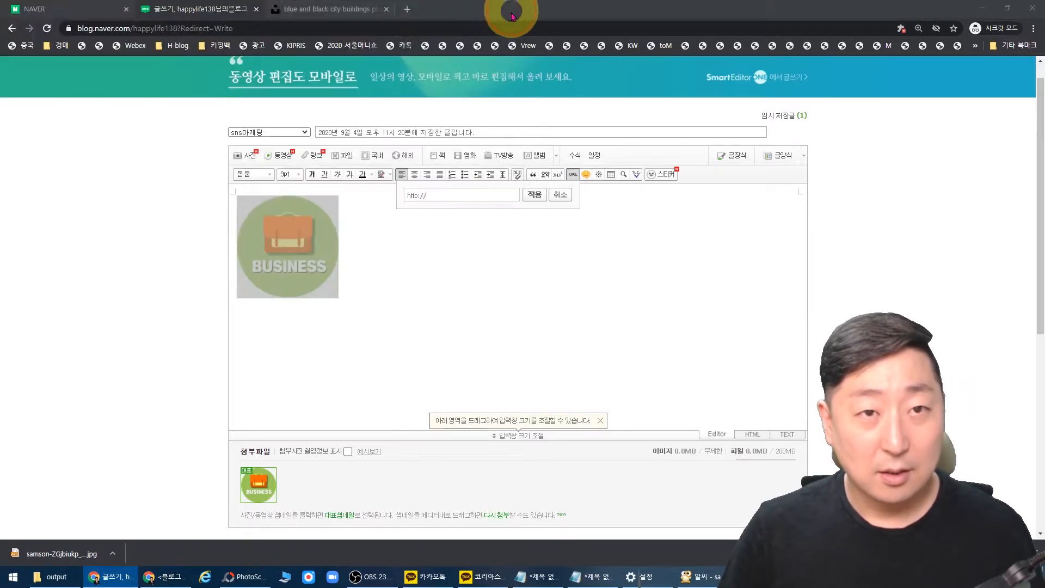
pyautogui.click(460, 196)
pyautogui.hotkey('ctrl', 'v')
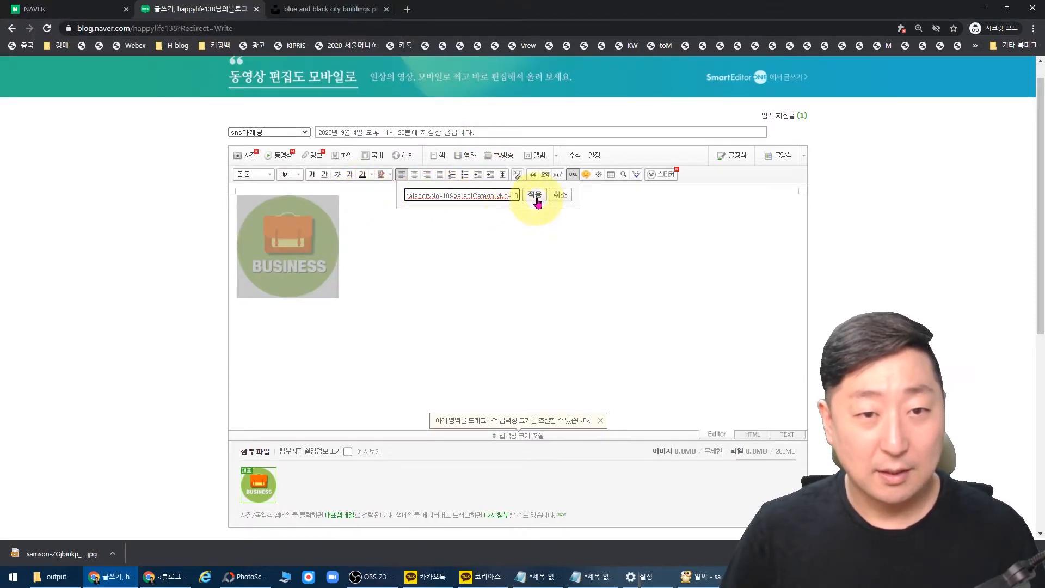
pyautogui.click(535, 196)
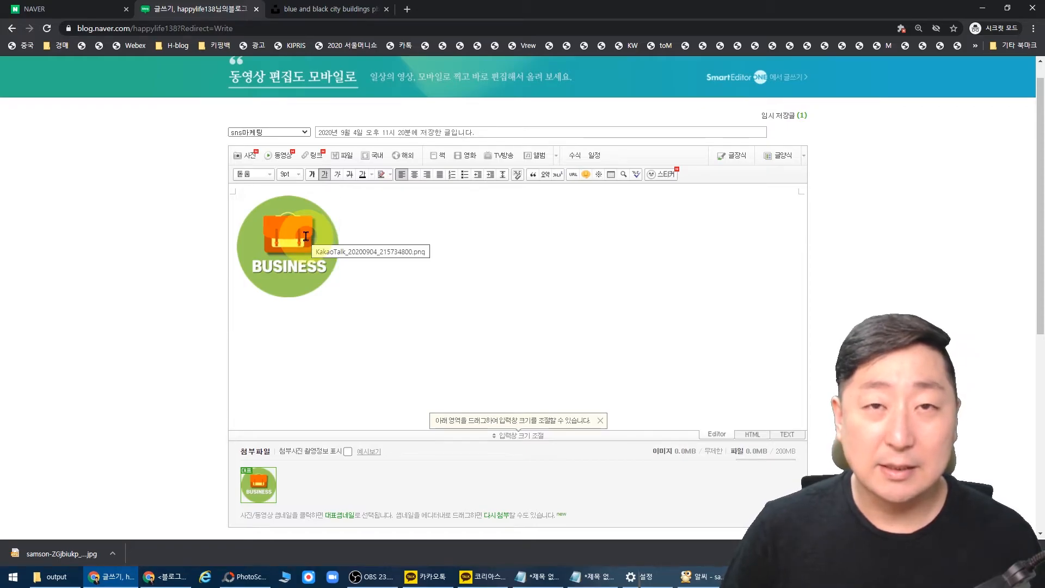
# Copy the BUSINESS post's full HTML code into the Notepad notes, directly below the categoryNo=10 address.
pyautogui.click(786, 435)
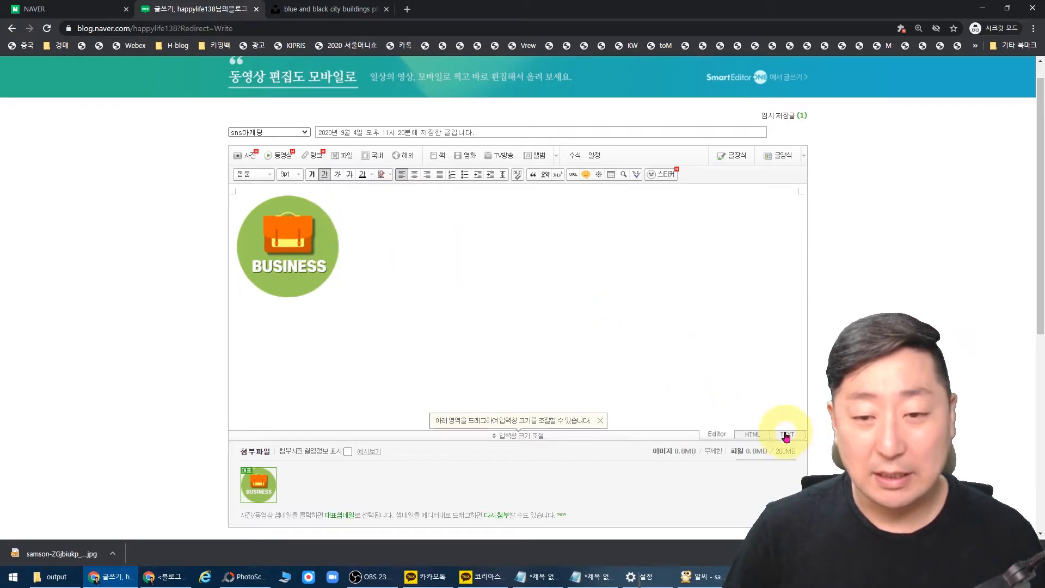
pyautogui.click(755, 438)
pyautogui.moveTo(504, 295); pyautogui.dragTo(173, 172)
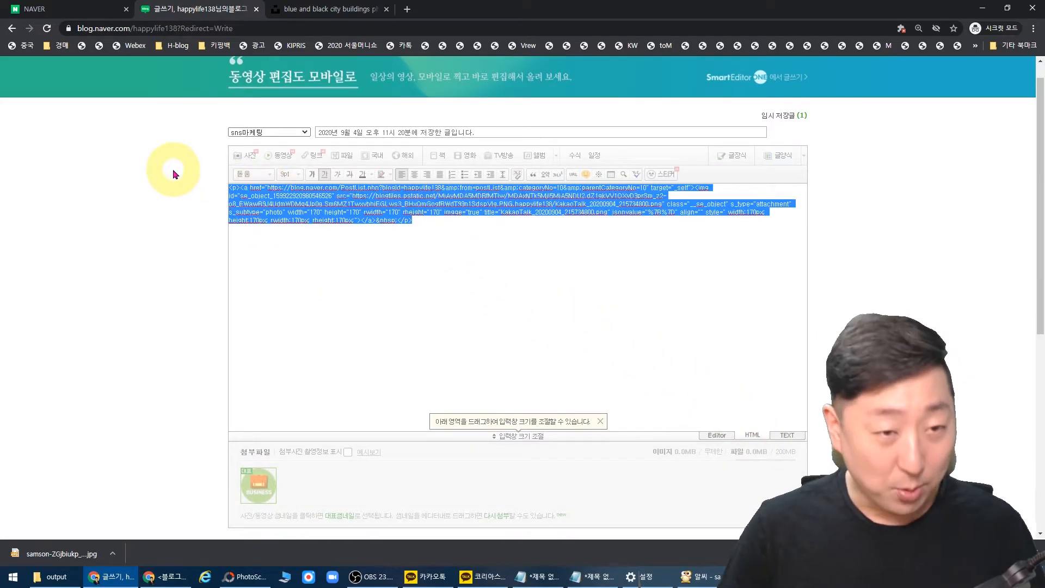
pyautogui.hotkey('alt', 'Tab')
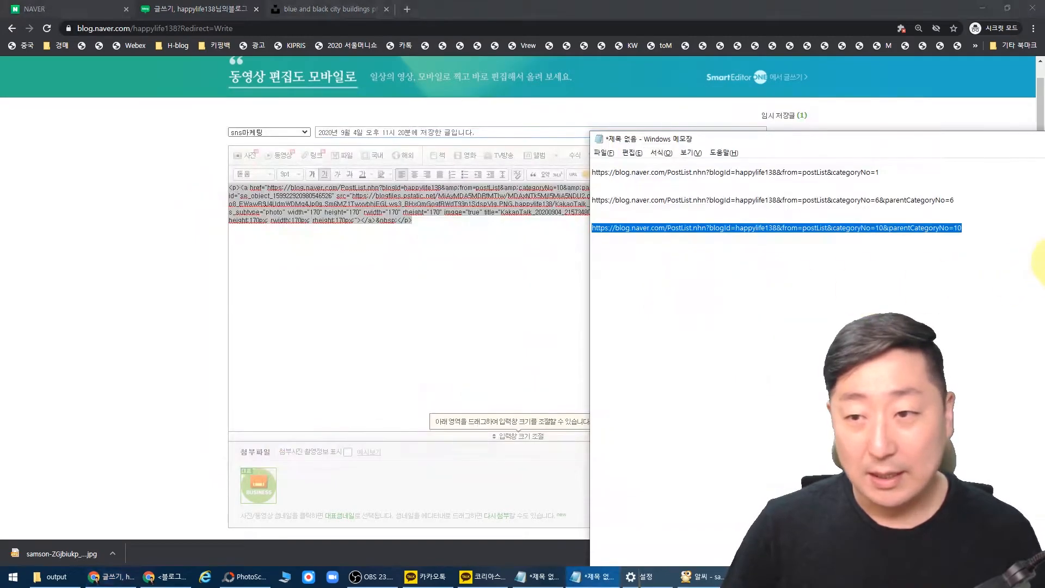
pyautogui.click(1003, 252)
pyautogui.hotkey('ctrl', 'v')
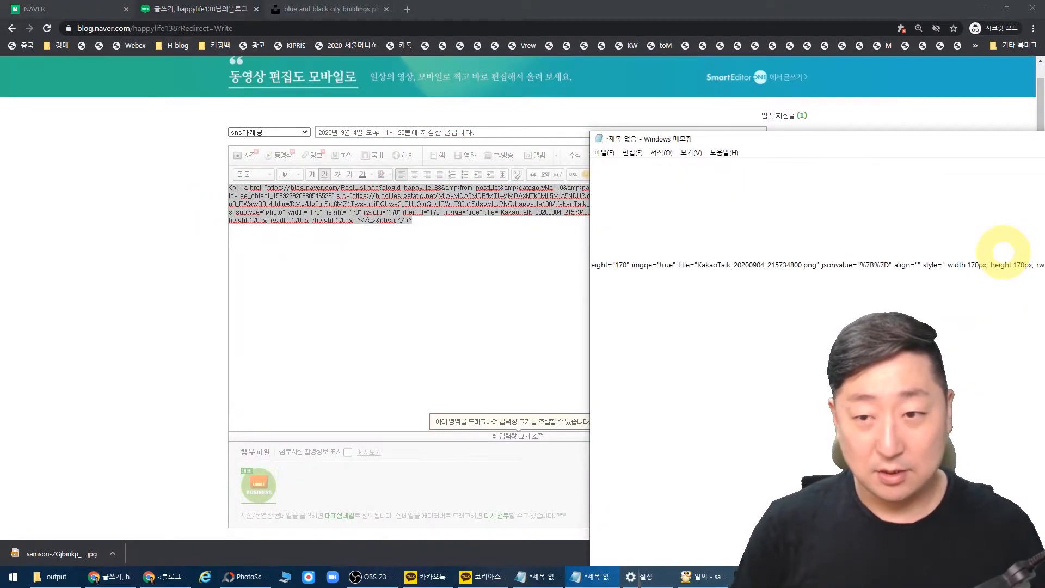
pyautogui.press('Return')
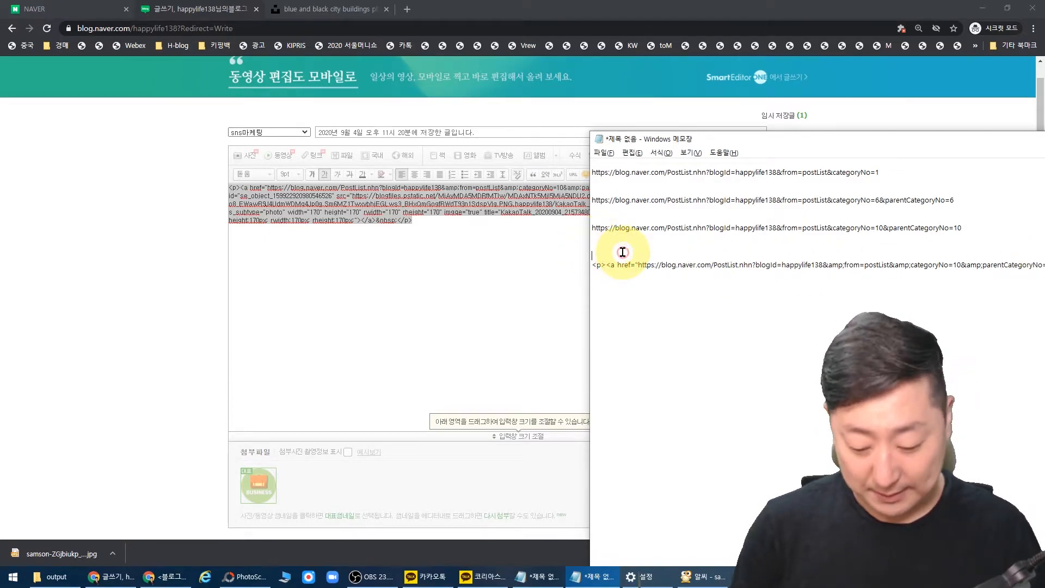
pyautogui.press('BackSpace')
pyautogui.press('BackSpace')
# Return to the BUSINESS post, assign it to subcategory 3 under 비즈니스, and publish it.
pyautogui.click(106, 307)
pyautogui.click(299, 308)
pyautogui.scroll(-5, 468, 207)
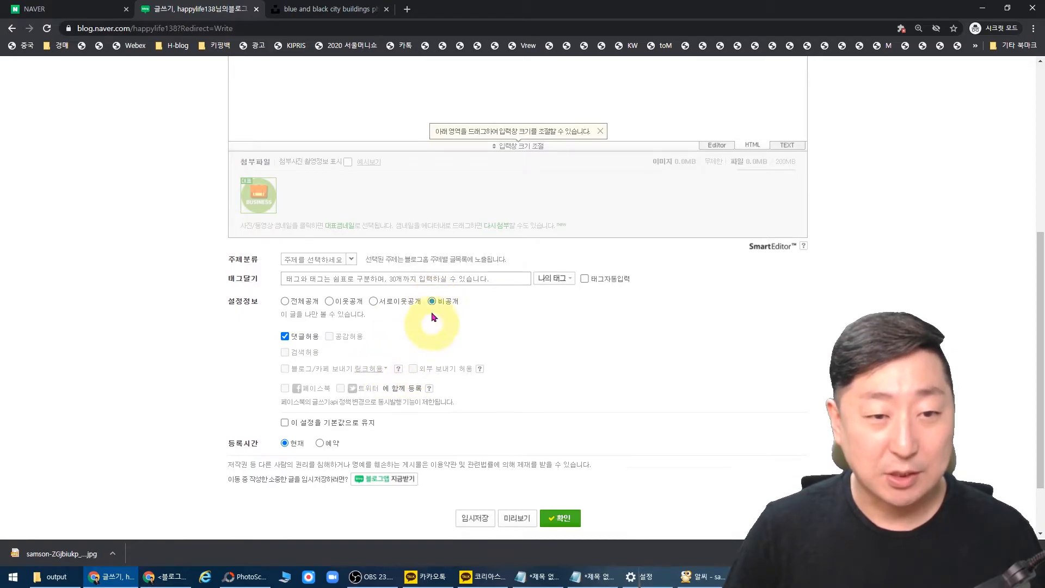
pyautogui.scroll(-2, 538, 477)
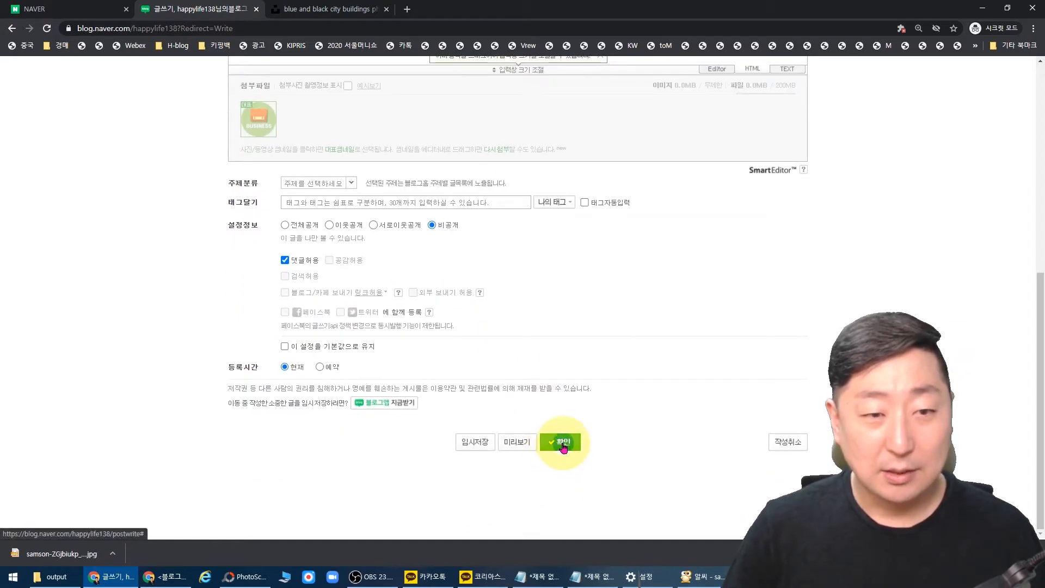
pyautogui.click(562, 443)
pyautogui.click(268, 157)
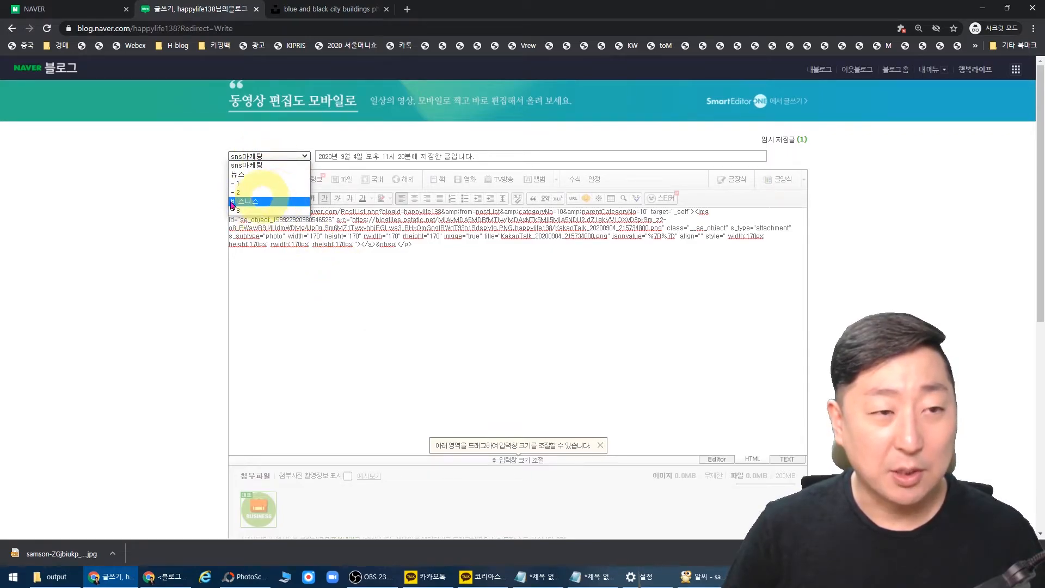
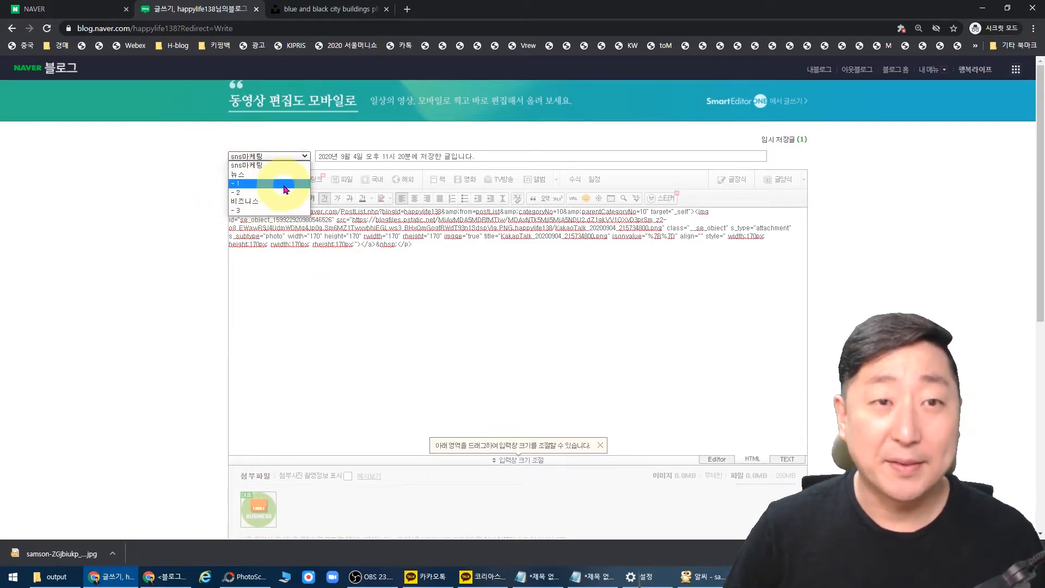
pyautogui.click(260, 211)
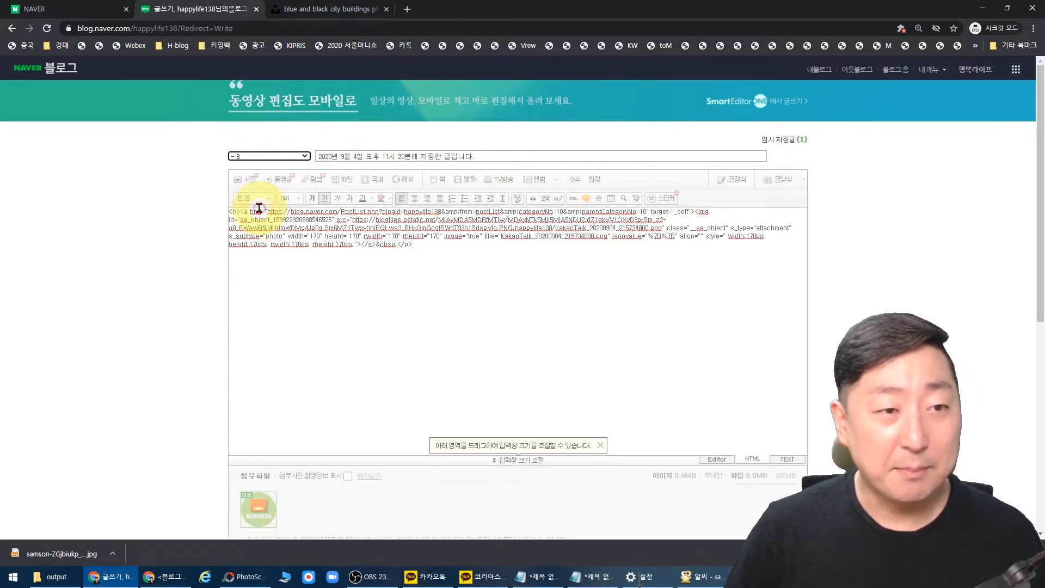
pyautogui.scroll(-7, 898, 240)
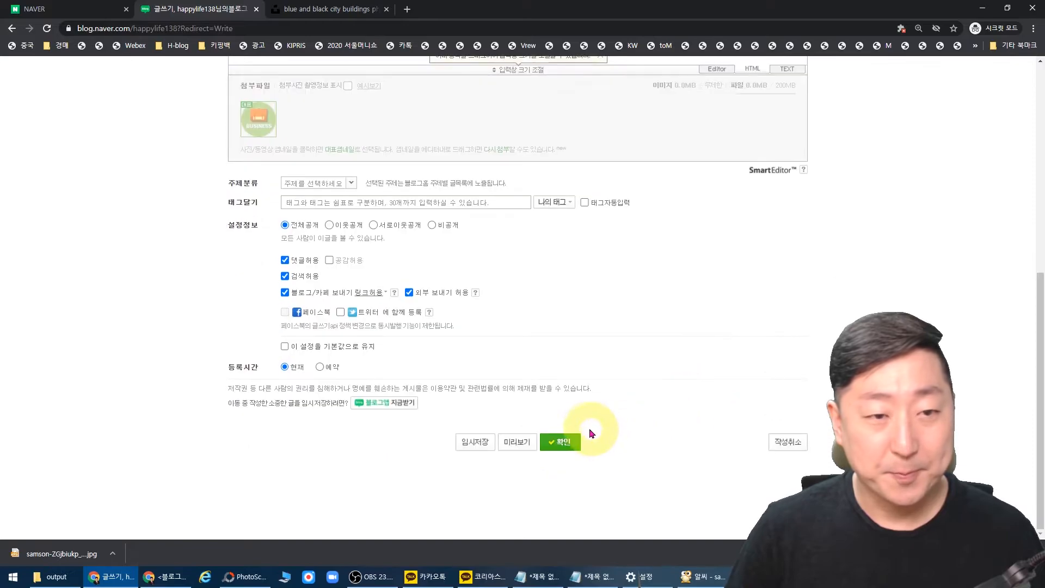
pyautogui.click(563, 442)
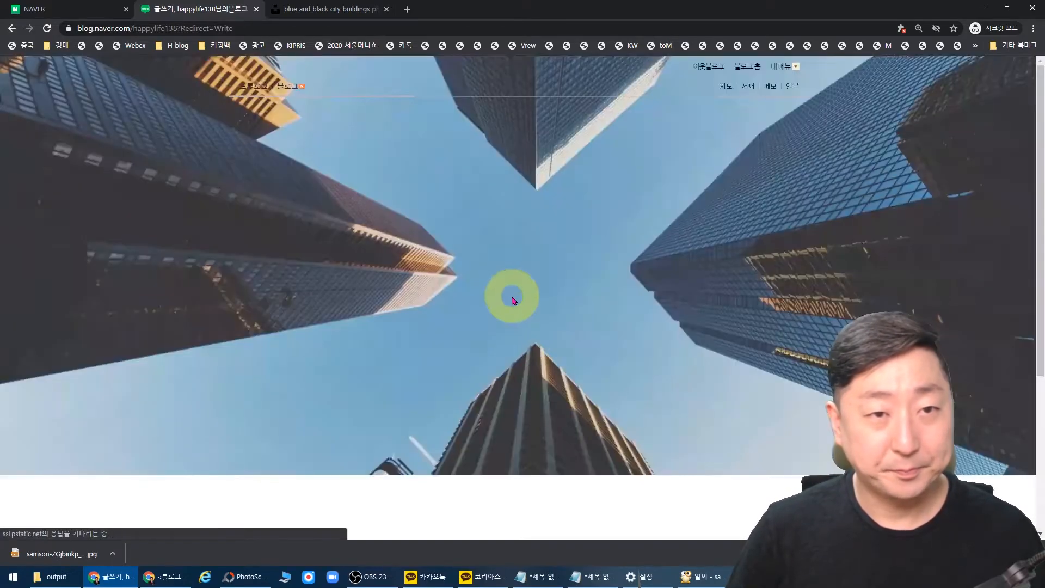
# Start another blog post and insert the SUPPORTERS icon image from the PC through the photo uploader.
pyautogui.scroll(-5, 508, 294)
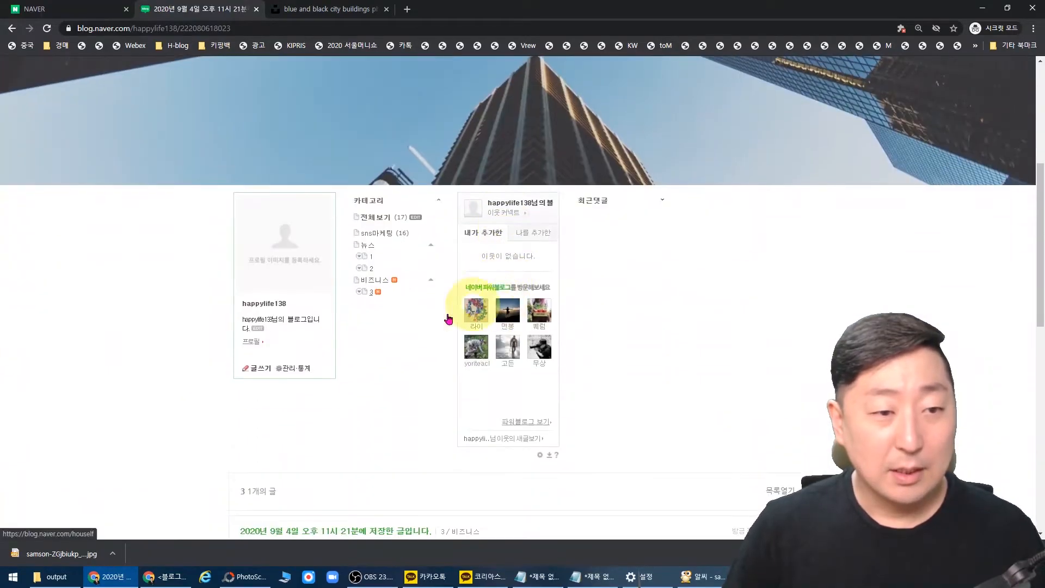
pyautogui.click(284, 364)
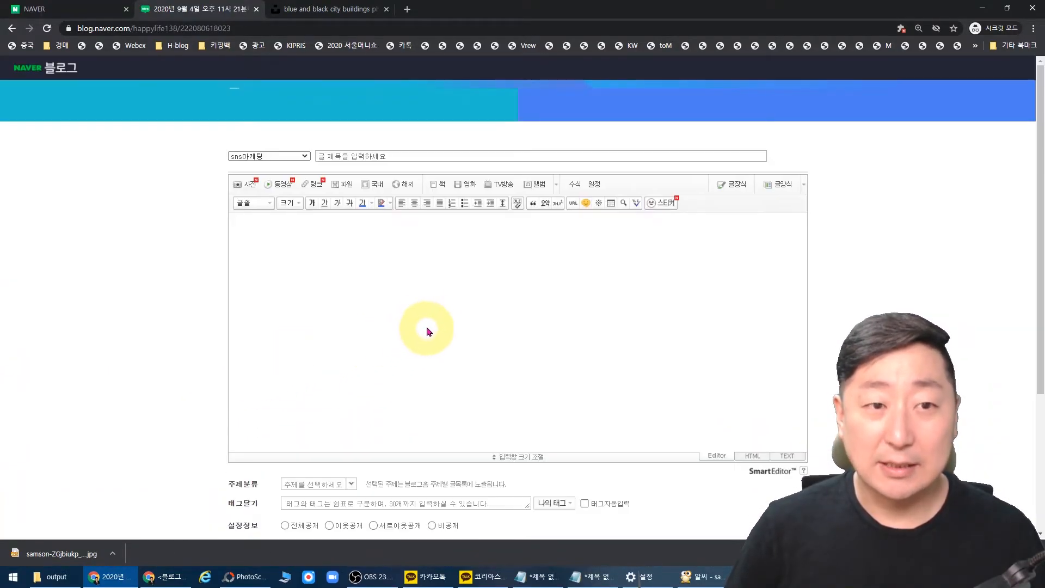
pyautogui.click(244, 157)
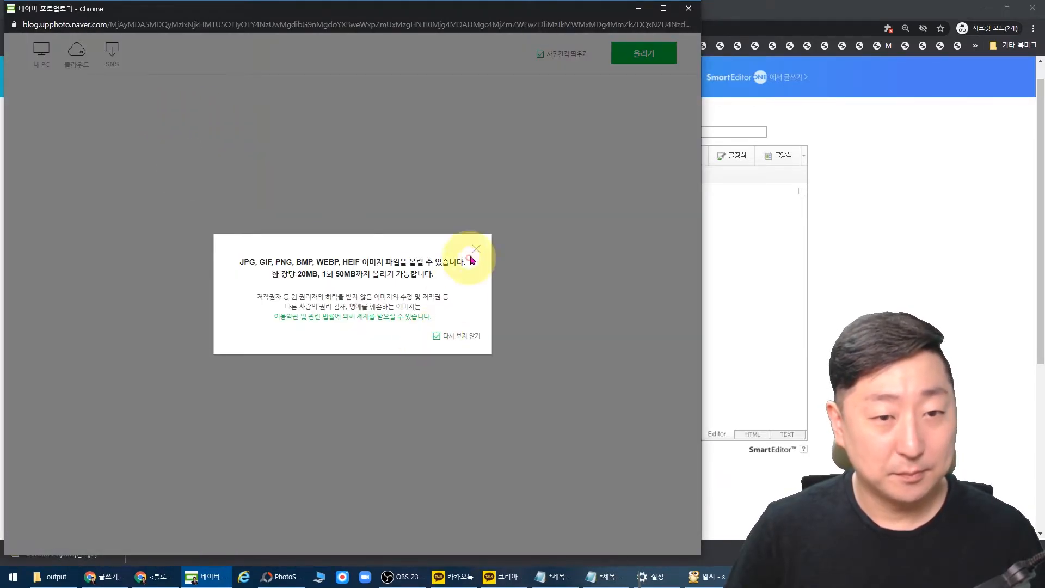
pyautogui.click(473, 249)
pyautogui.click(50, 65)
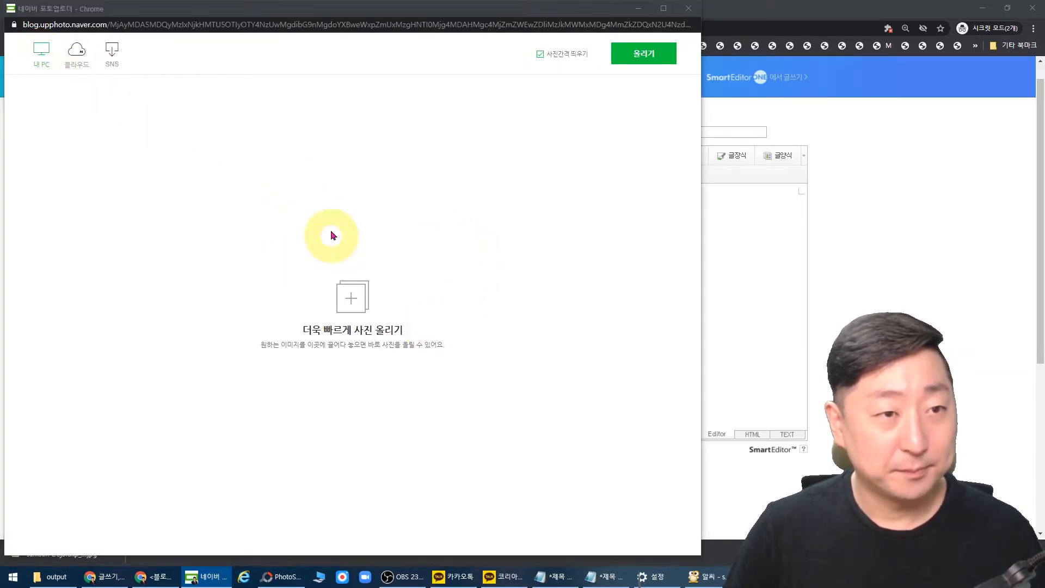
pyautogui.doubleClick(194, 101)
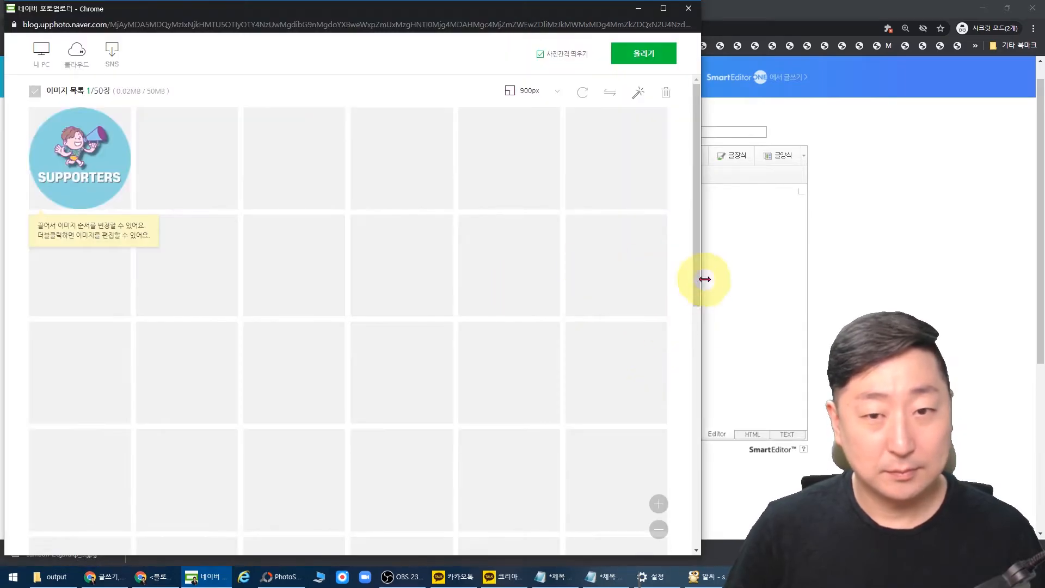
pyautogui.click(642, 58)
pyautogui.moveTo(422, 264); pyautogui.dragTo(201, 239)
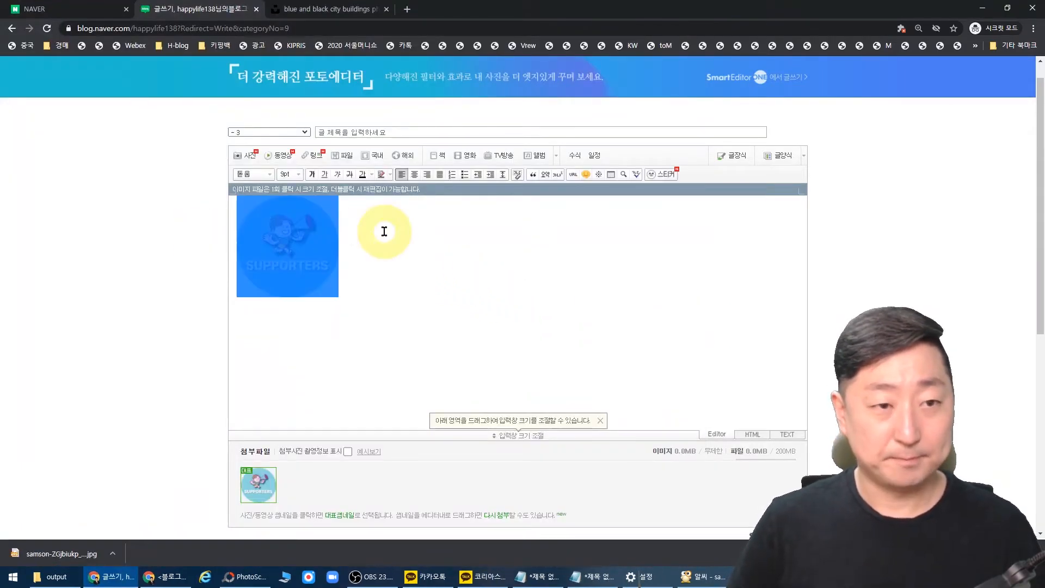
pyautogui.click(575, 179)
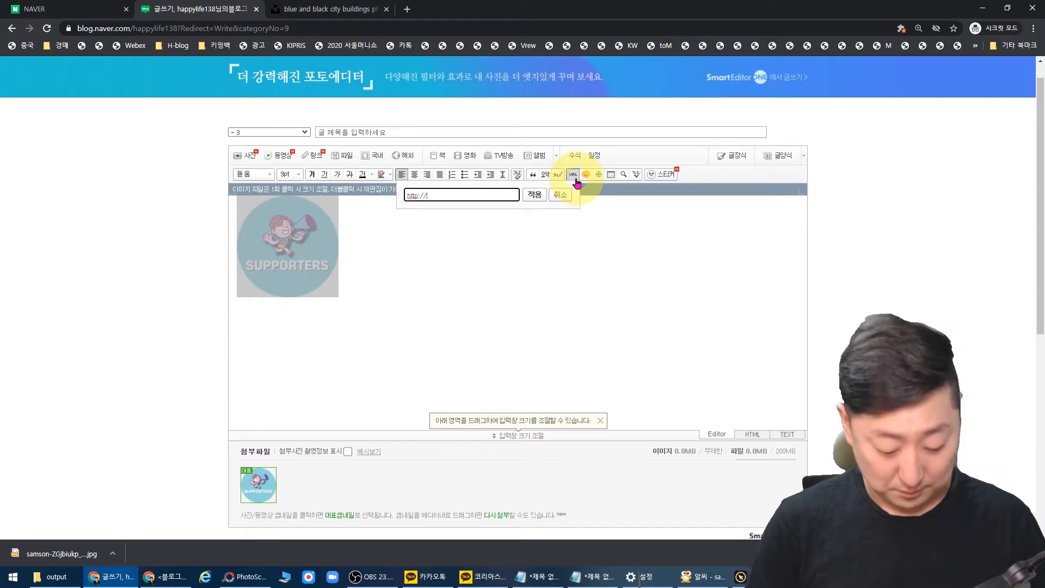
pyautogui.press('BackSpace')
pyautogui.press('BackSpace')
pyautogui.press('BackSpace')
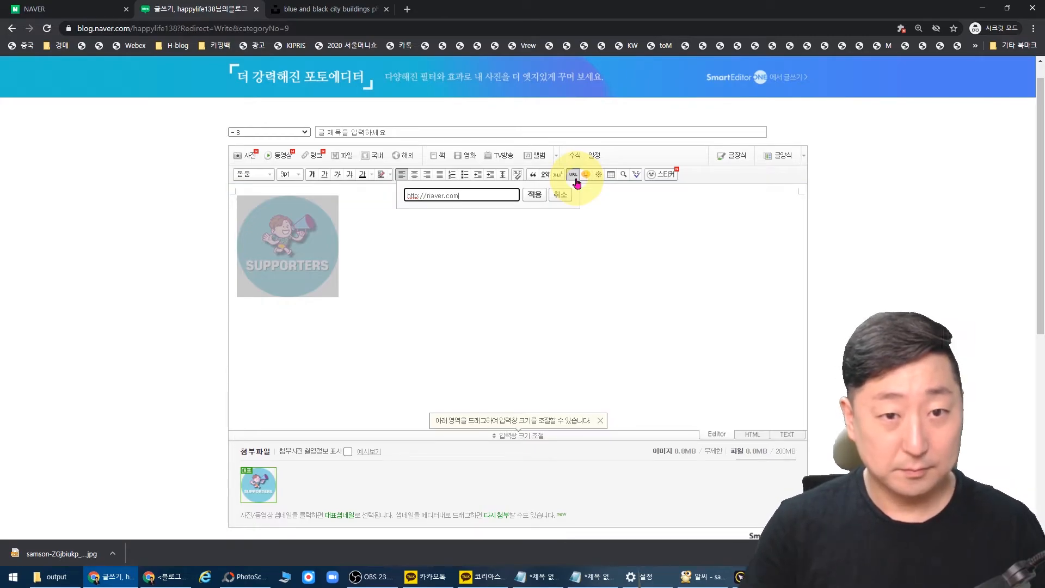
pyautogui.click(534, 195)
# Copy the SUPPORTERS post's full HTML code into the Notepad notes below the BUSINESS code.
pyautogui.click(752, 434)
pyautogui.hotkey('ctrl', 'a')
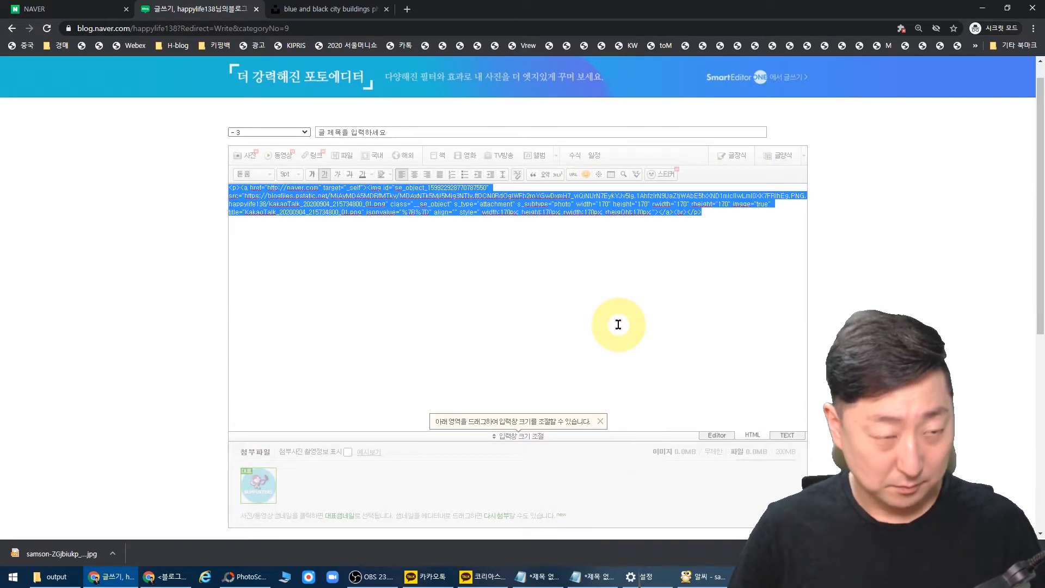
pyautogui.hotkey('alt', 'Tab')
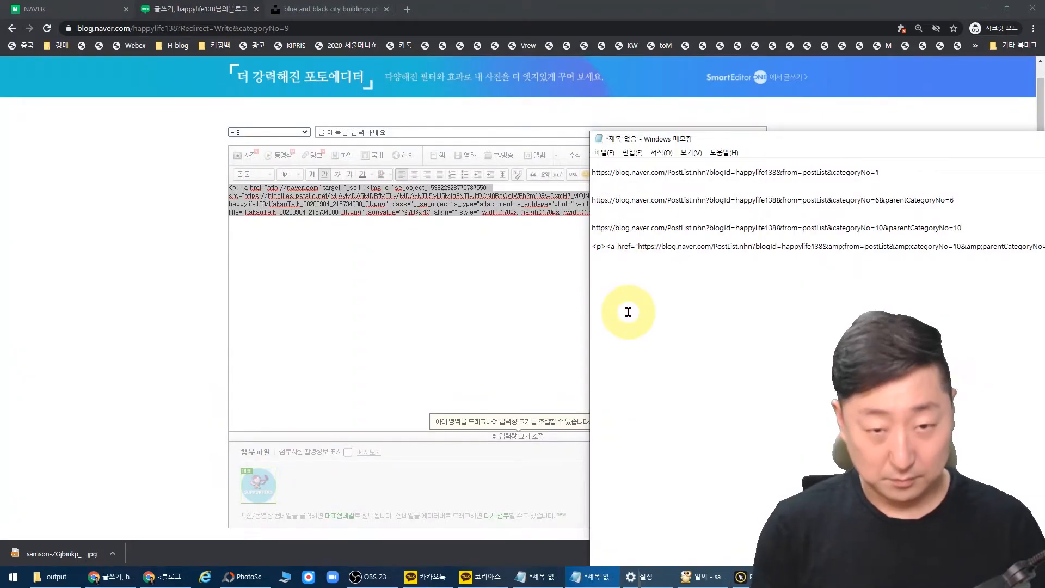
pyautogui.press('Return')
pyautogui.press('Return')
pyautogui.hotkey('ctrl', 'v')
pyautogui.click(378, 303)
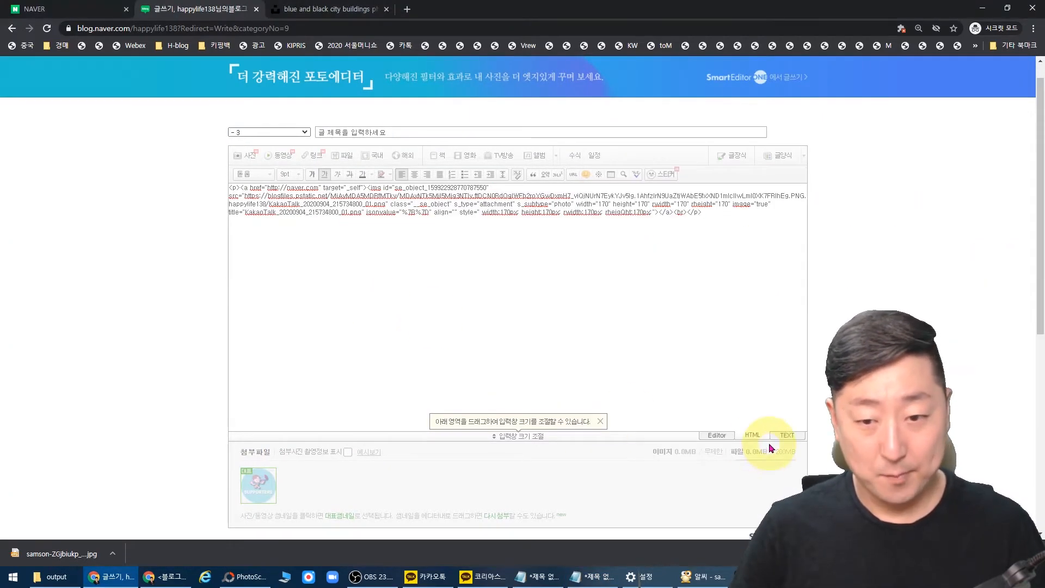
# Label the SUPPORTERS code in the Notepad notes with 네이버(서포터즈) on the line above it.
pyautogui.hotkey('alt', 'Tab')
pyautogui.click(635, 271)
pyautogui.write('버')
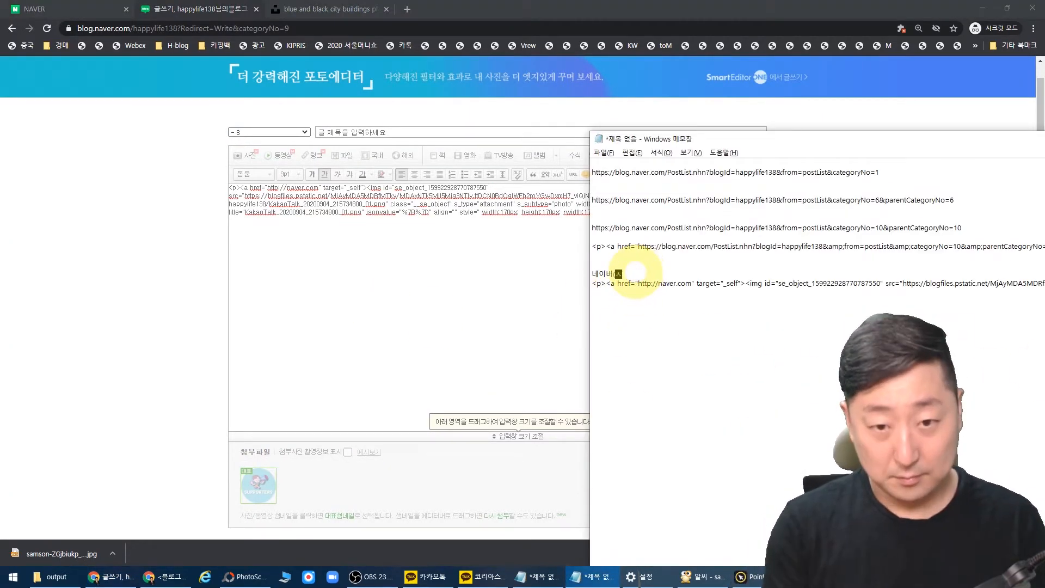
pyautogui.write('(서포터즈)')
# Return to the SUPPORTERS post in the blog editor and title it 네이버.
pyautogui.hotkey('alt', 'Tab')
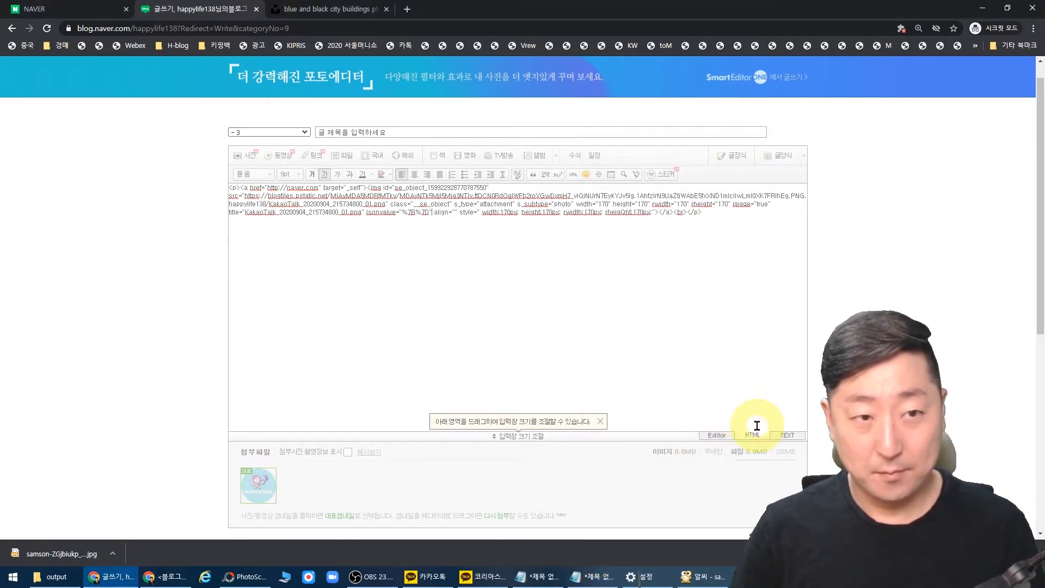
pyautogui.click(426, 133)
pyautogui.write('spdlqj')
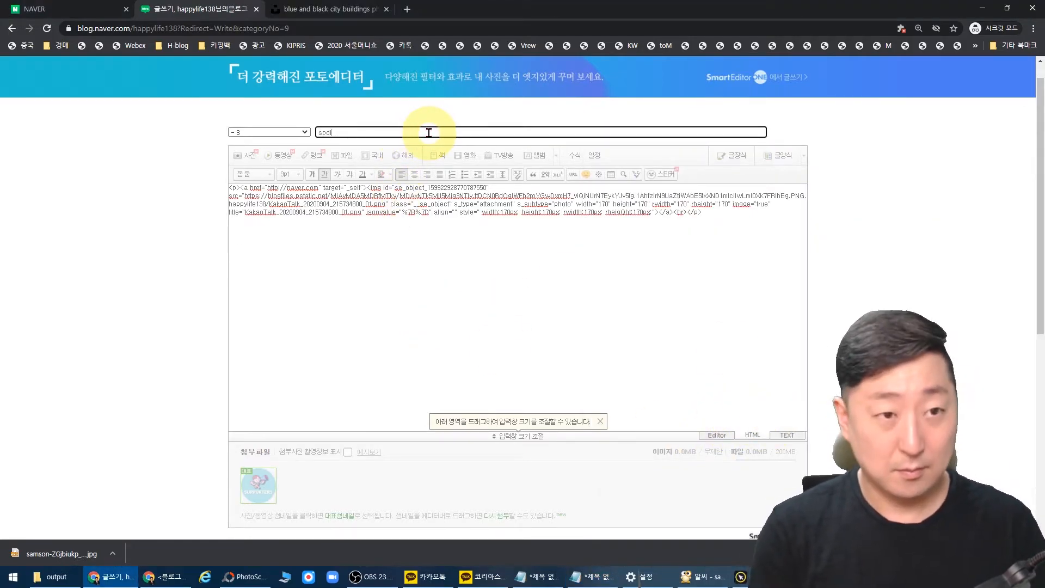
pyautogui.press('BackSpace')
pyautogui.press('BackSpace')
pyautogui.press('BackSpace')
pyautogui.press('BackSpace')
pyautogui.press('BackSpace')
pyautogui.press('BackSpace')
pyautogui.write('ㄴㅔ이버')
# Set the 네이버 post to private (비공개) and publish it.
pyautogui.scroll(-3, 771, 364)
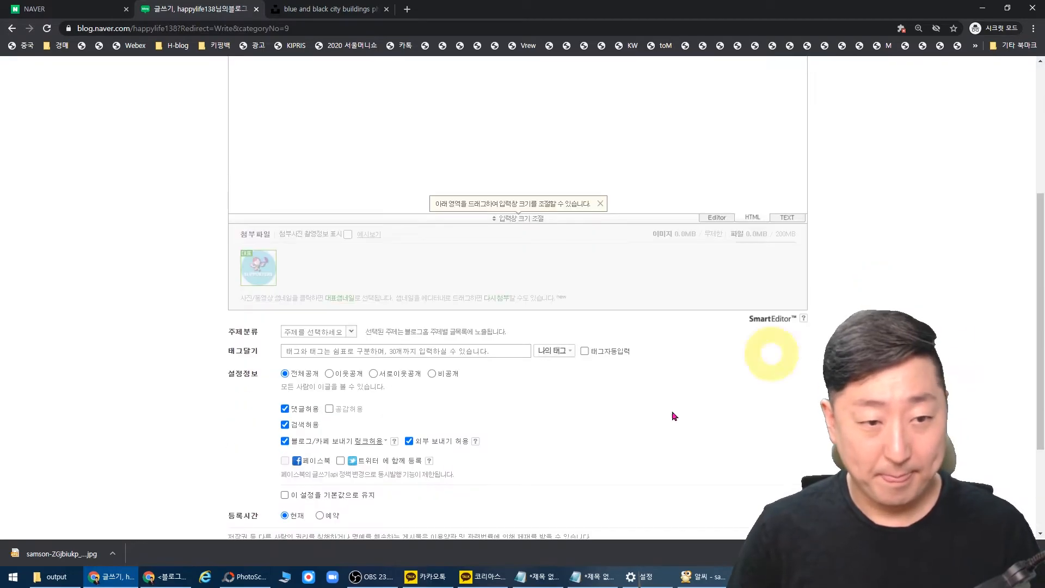
pyautogui.scroll(-1, 412, 403)
pyautogui.click(432, 301)
pyautogui.click(560, 518)
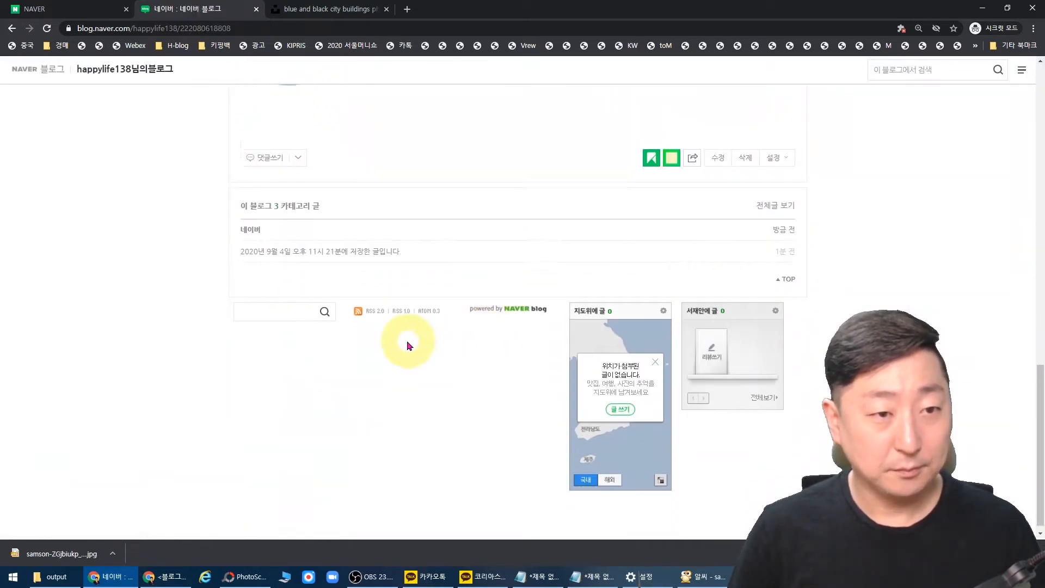
# Insert the DATA icon image from the PC into another new blog post through the photo uploader.
pyautogui.click(243, 155)
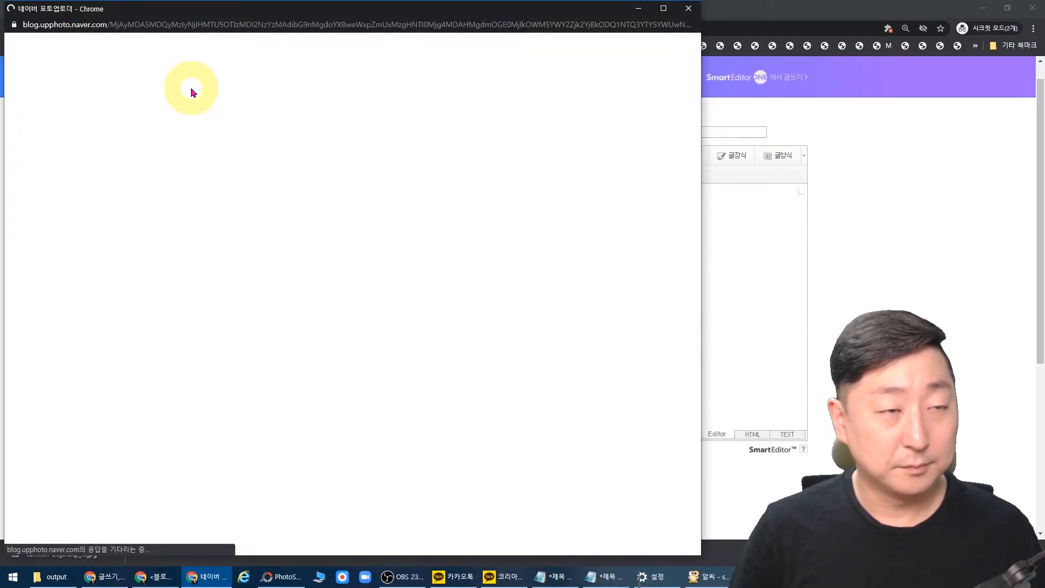
pyautogui.click(41, 48)
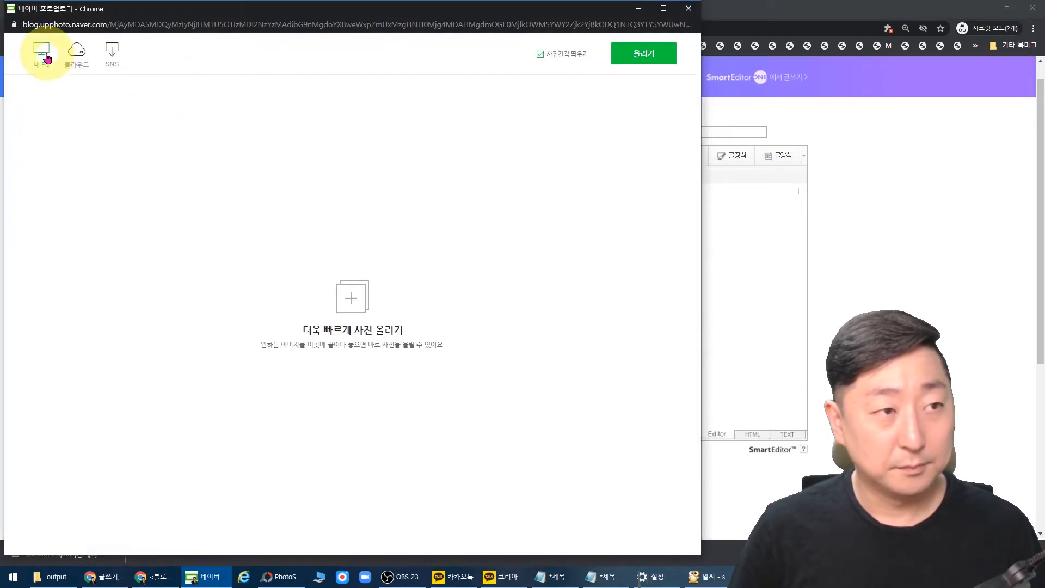
pyautogui.doubleClick(256, 126)
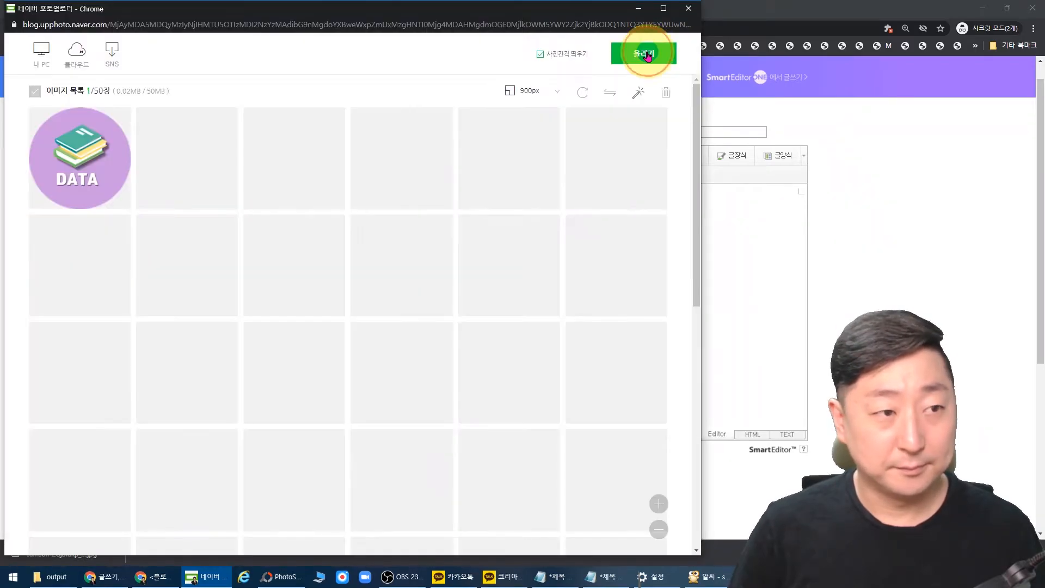
pyautogui.click(643, 52)
pyautogui.hotkey('ctrl', 'a')
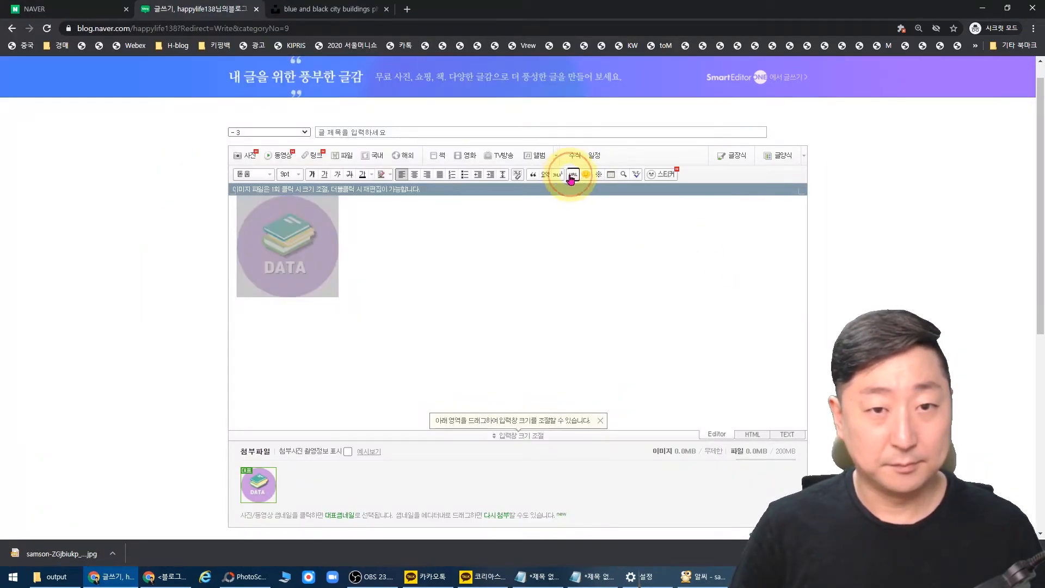
pyautogui.click(573, 174)
pyautogui.write('youtube.com')
pyautogui.click(531, 196)
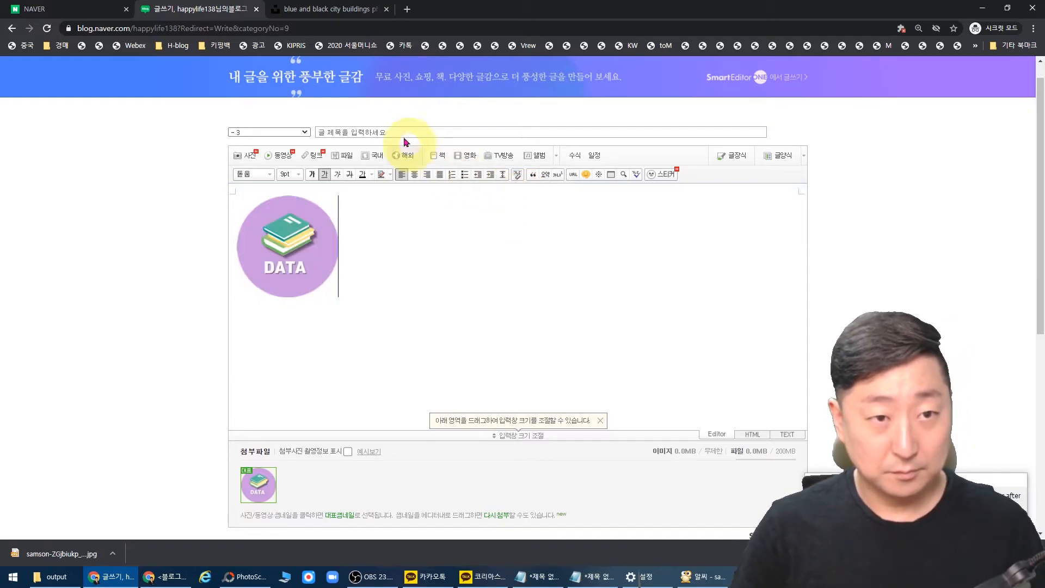
pyautogui.click(403, 133)
pyautogui.write('d')
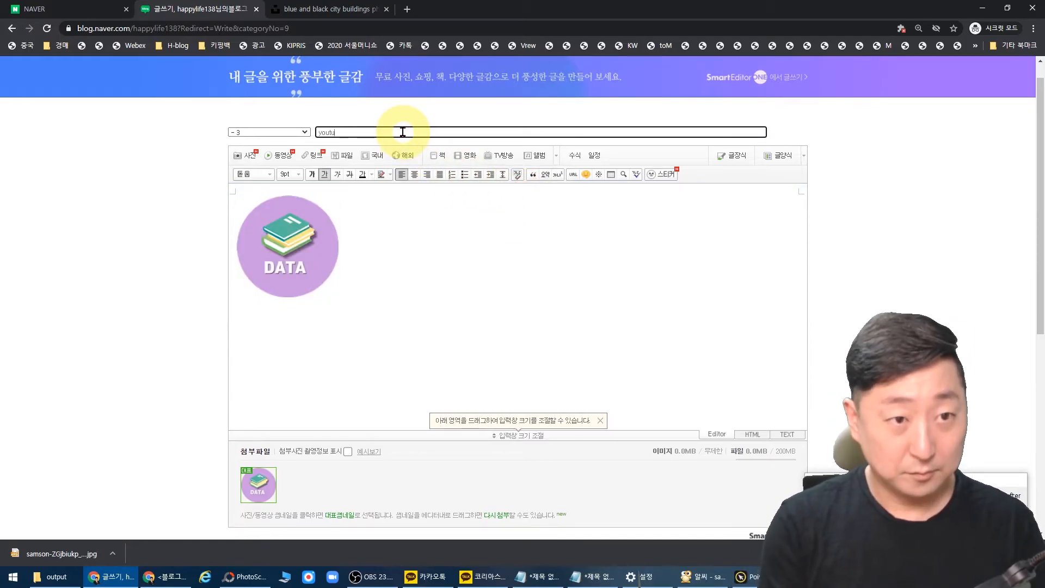
# Copy the DATA post's full HTML code into the Notepad notes under the label 유튜브(data), below the 네이버(서포터즈) code.
pyautogui.click(752, 435)
pyautogui.hotkey('ctrl', 'a')
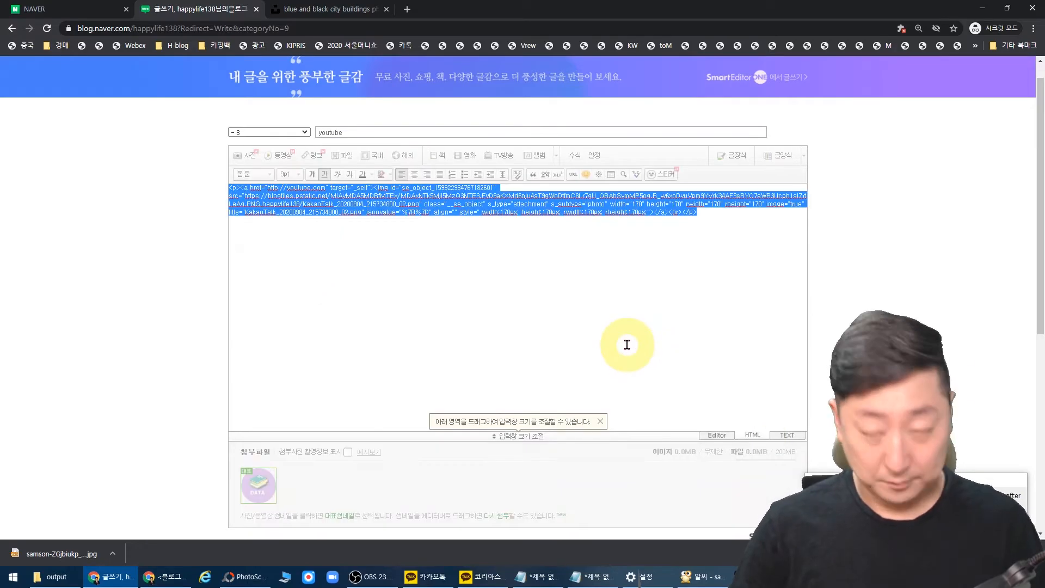
pyautogui.hotkey('alt', 'Tab')
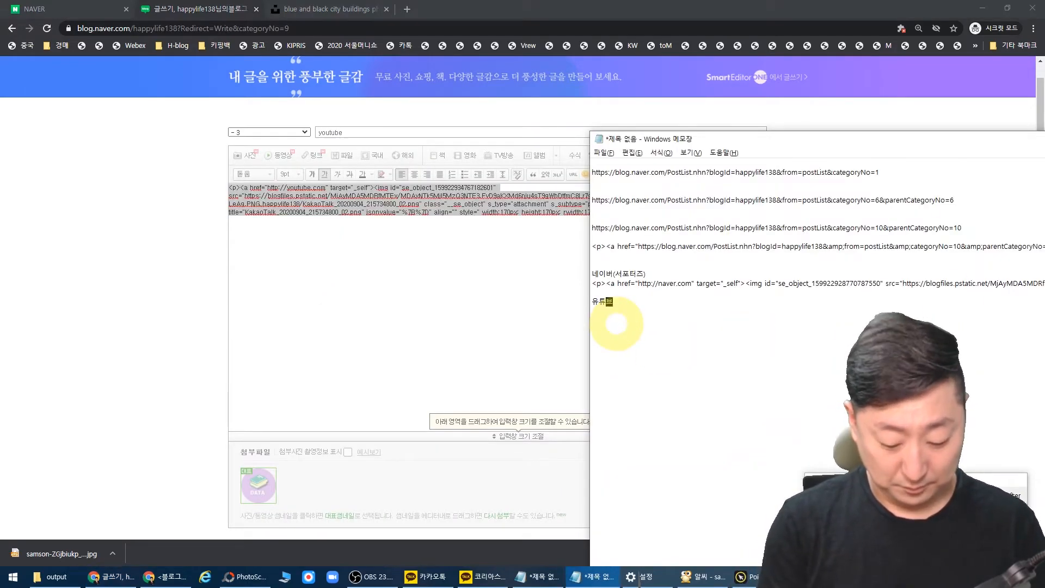
pyautogui.press('Return')
pyautogui.hotkey('ctrl', 'v')
pyautogui.press('Return')
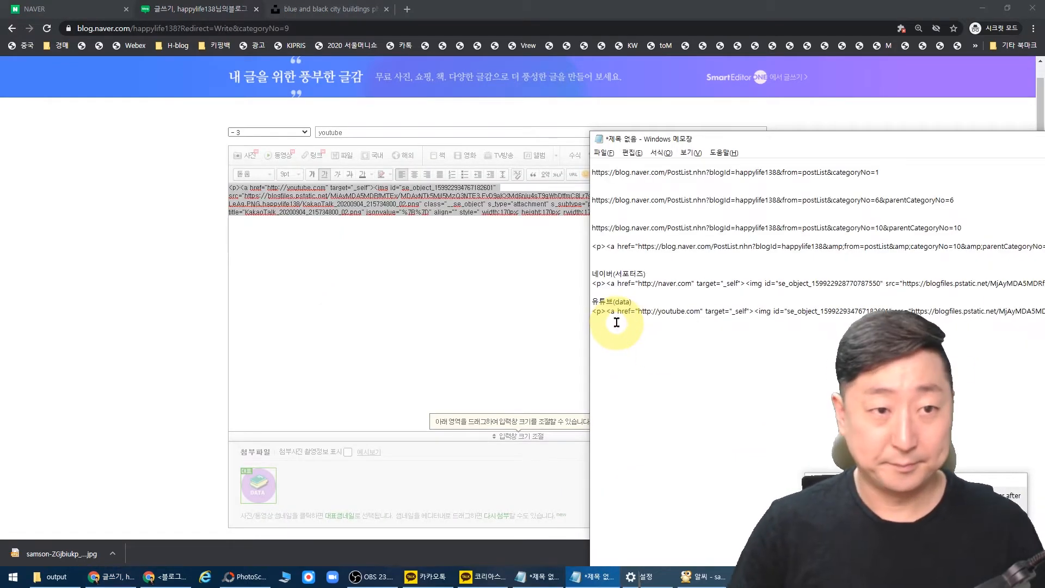
# Return to the blog editor and publish the youtube post.
pyautogui.click(217, 333)
pyautogui.scroll(-7, 217, 333)
pyautogui.click(562, 446)
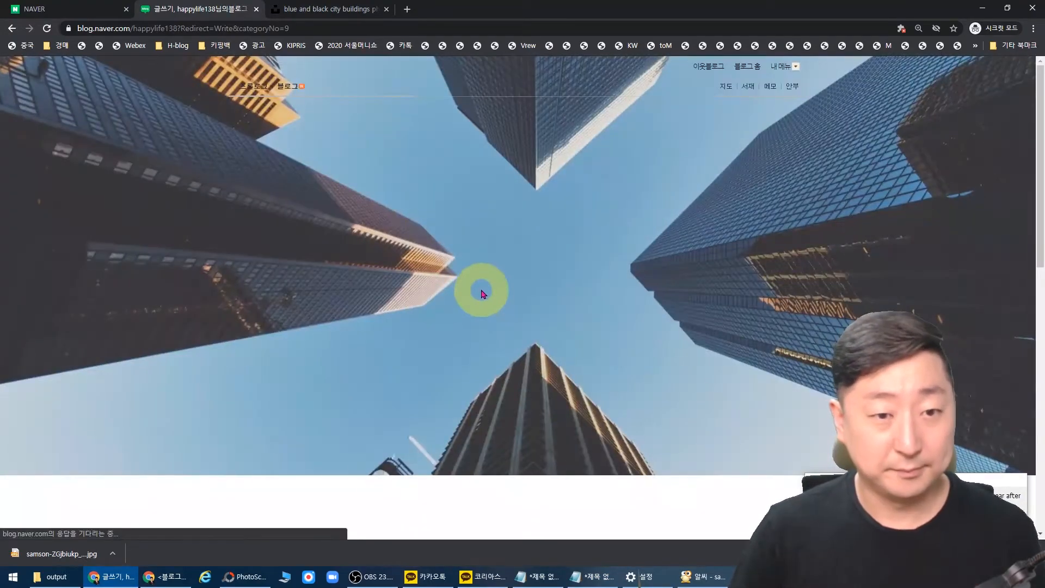
# Edit the published youtube post to make it private (비공개) and save the change.
pyautogui.scroll(5, 327, 331)
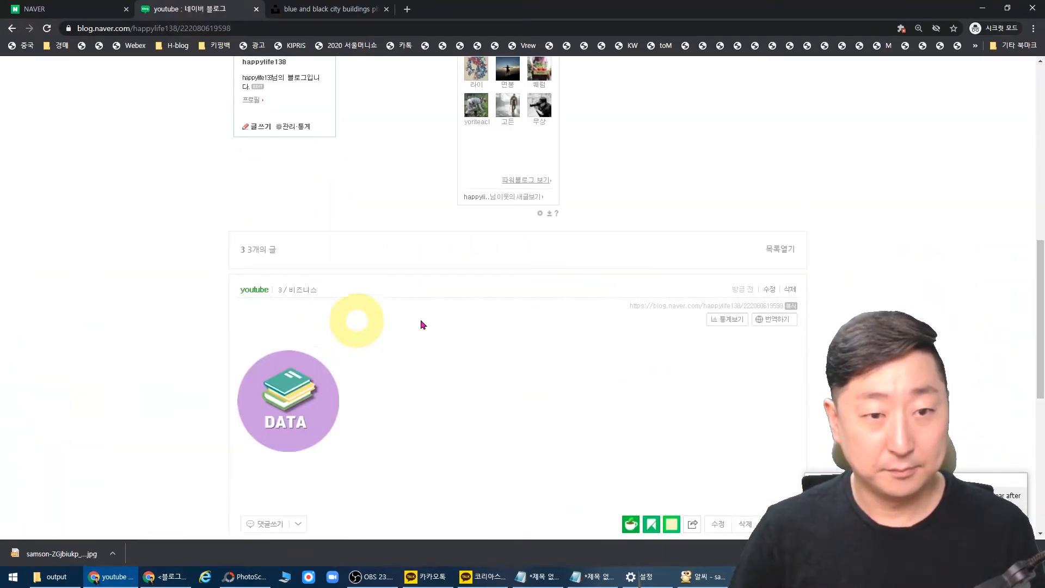
pyautogui.click(770, 293)
pyautogui.scroll(-3, 468, 267)
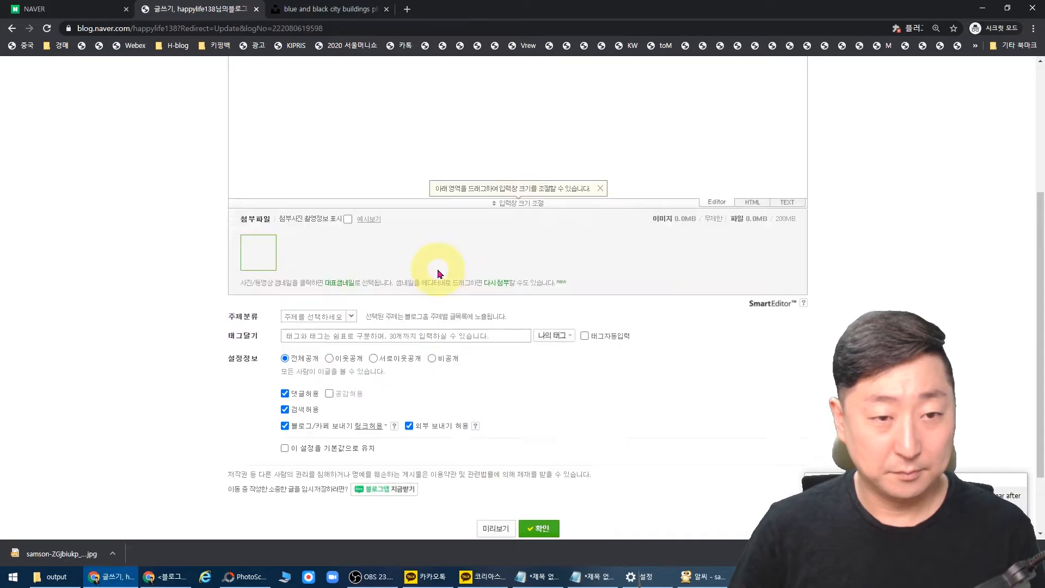
pyautogui.click(433, 358)
pyautogui.click(539, 528)
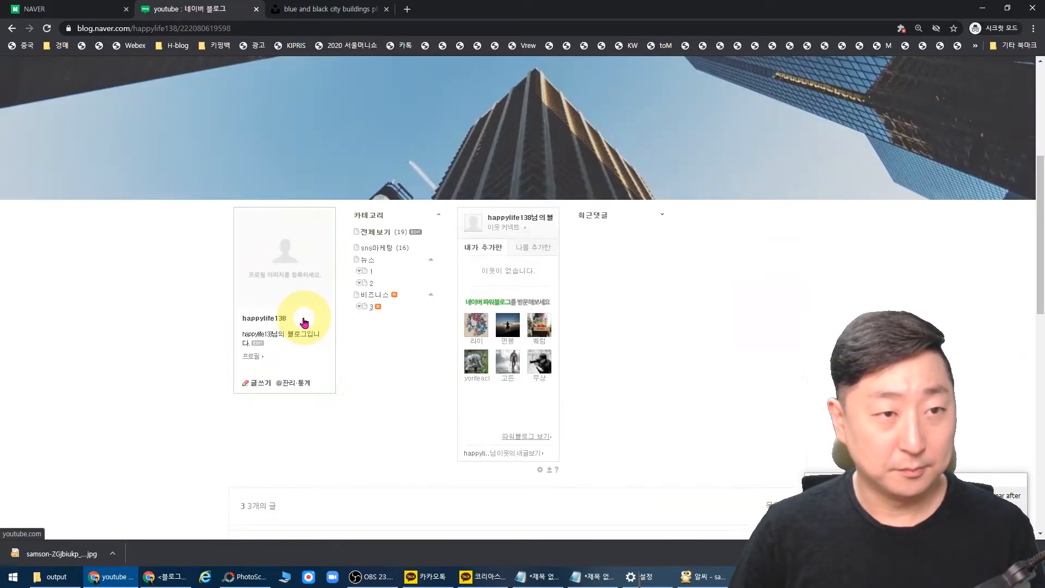
# Start another blog post and insert the NEWS icon image from the PC through the photo uploader.
pyautogui.click(261, 382)
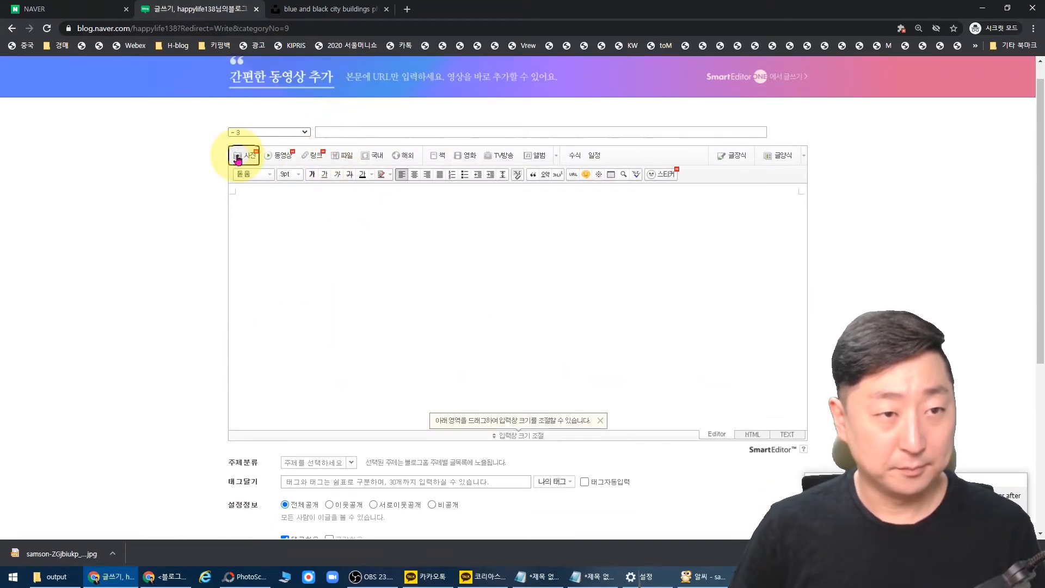
pyautogui.click(238, 157)
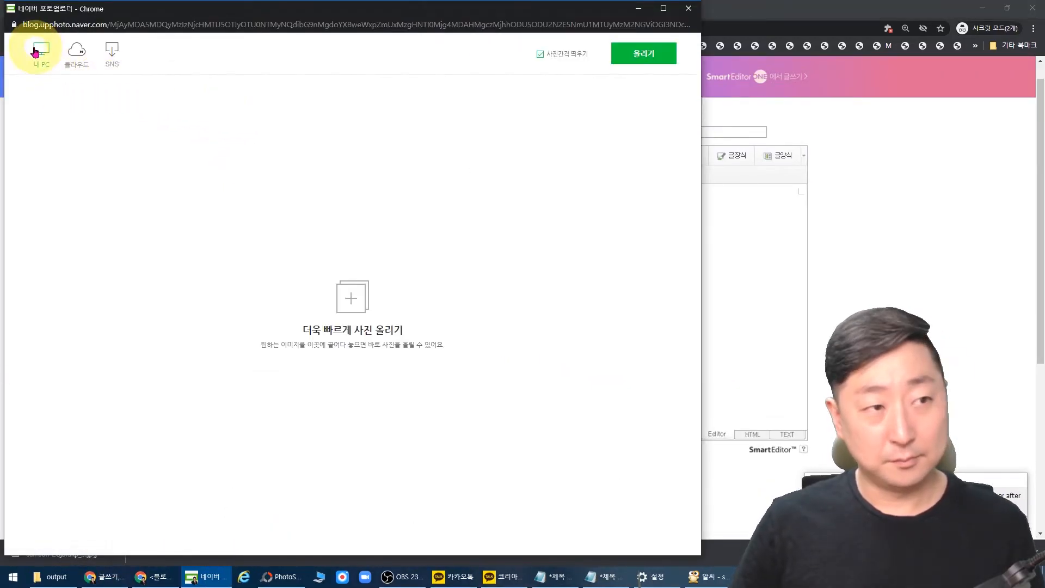
pyautogui.click(37, 46)
pyautogui.doubleClick(311, 84)
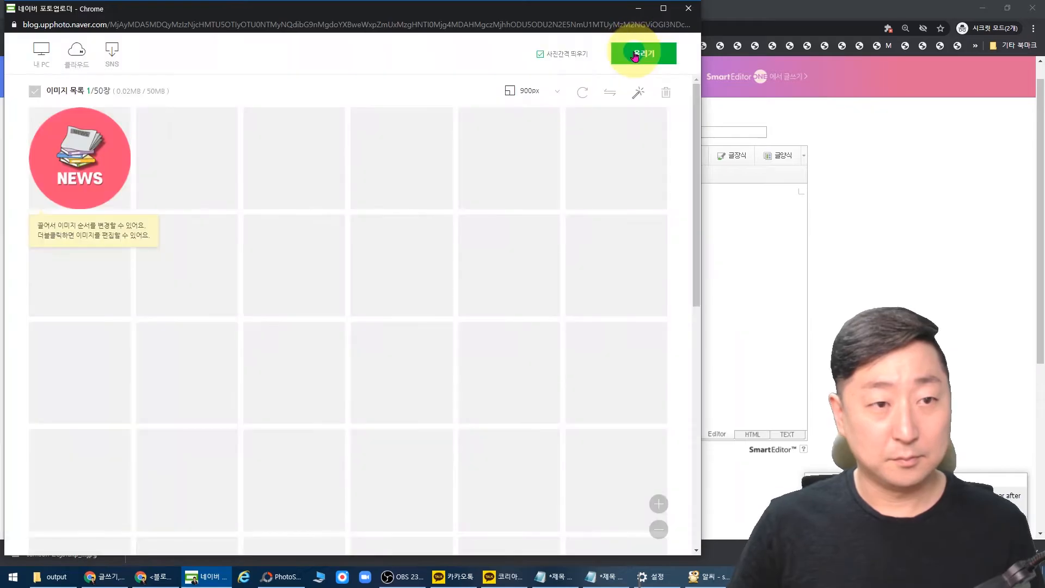
pyautogui.click(644, 52)
# Try to link the NEWS icon to the categoryNo=6 post list address copied from the Notepad notes.
pyautogui.hotkey('alt', 'Tab')
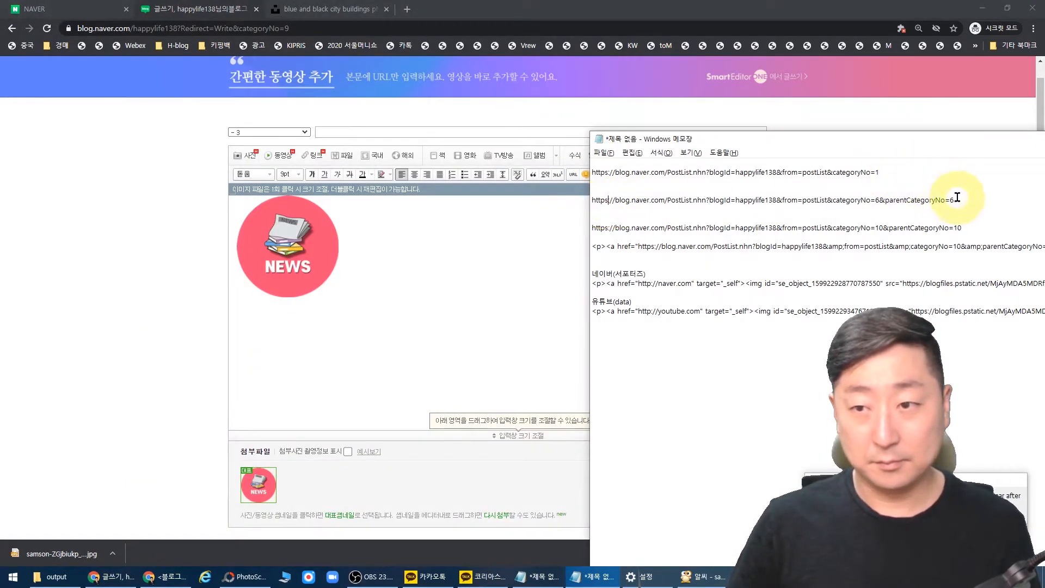
pyautogui.moveTo(957, 199); pyautogui.dragTo(570, 178)
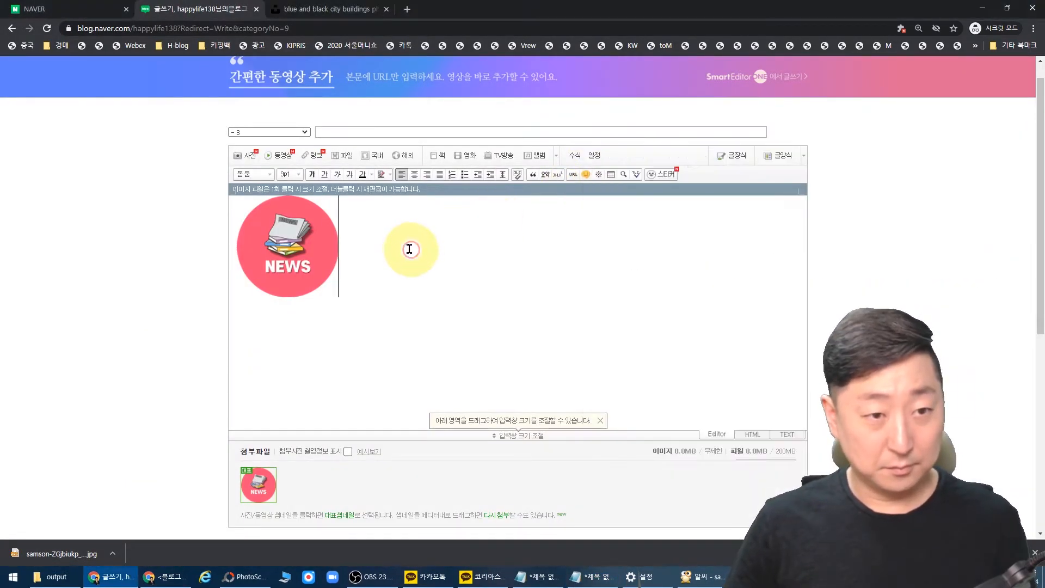
pyautogui.click(408, 250)
pyautogui.hotkey('ctrl', 'a')
pyautogui.click(573, 174)
pyautogui.click(535, 195)
pyautogui.click(616, 89)
# Copy the NEWS post's full HTML code into the Notepad notes under the label 뉴스, below the categoryNo=6 address.
pyautogui.click(752, 434)
pyautogui.hotkey('ctrl', 'a')
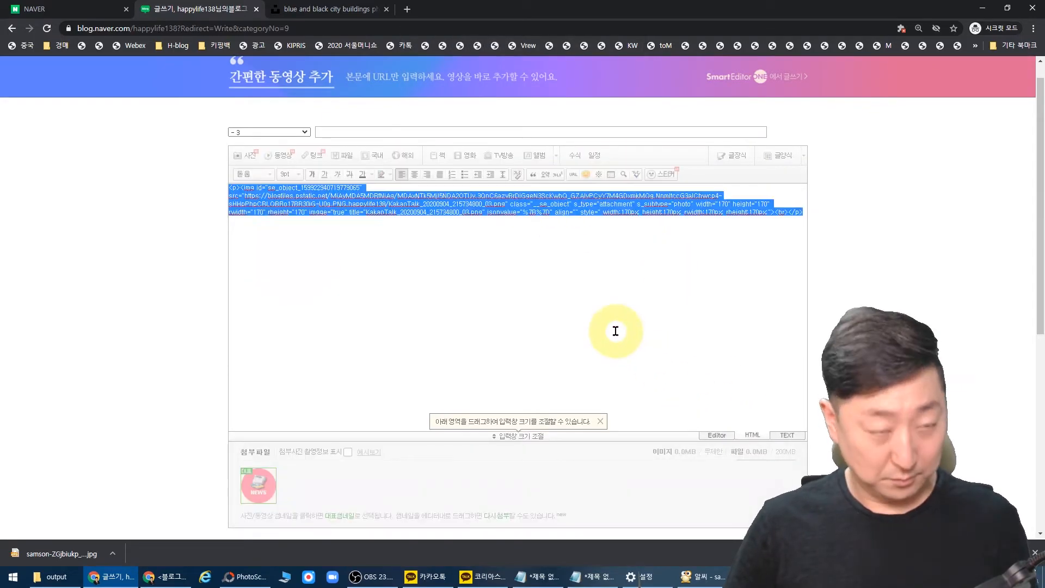
pyautogui.hotkey('alt', 'Tab')
pyautogui.click(619, 212)
pyautogui.write('sbt')
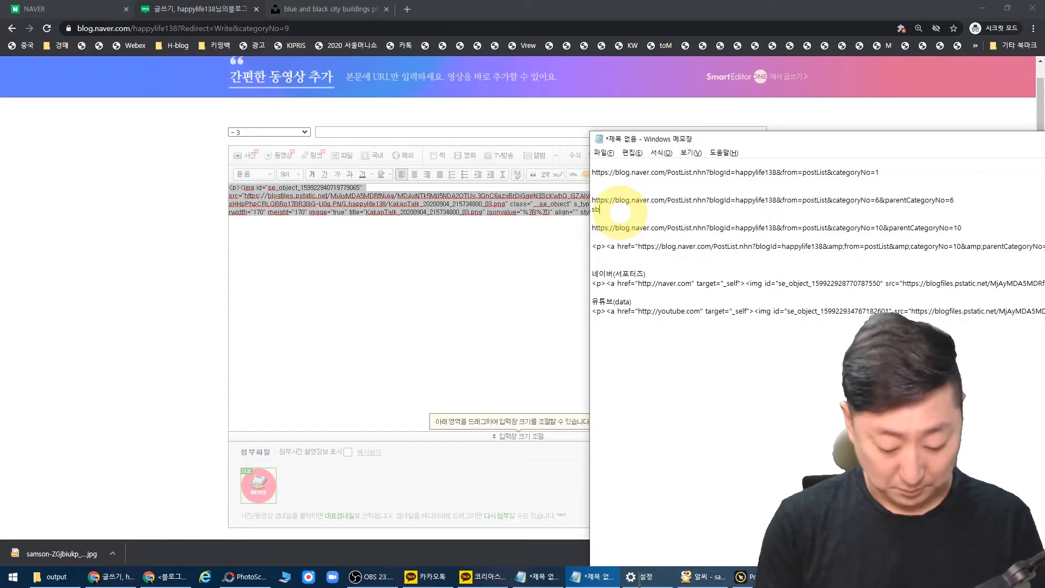
pyautogui.press('Return')
pyautogui.hotkey('ctrl', 'v')
# Title the NEWS icon post news and publish it as a private (비공개) post.
pyautogui.click(330, 127)
pyautogui.write('sbt')
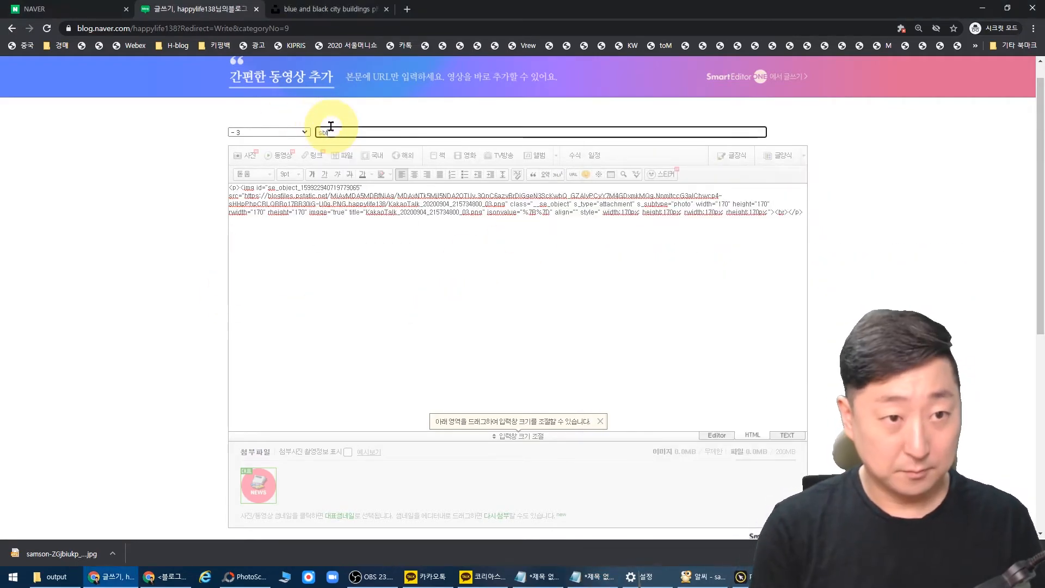
pyautogui.scroll(-4, 792, 418)
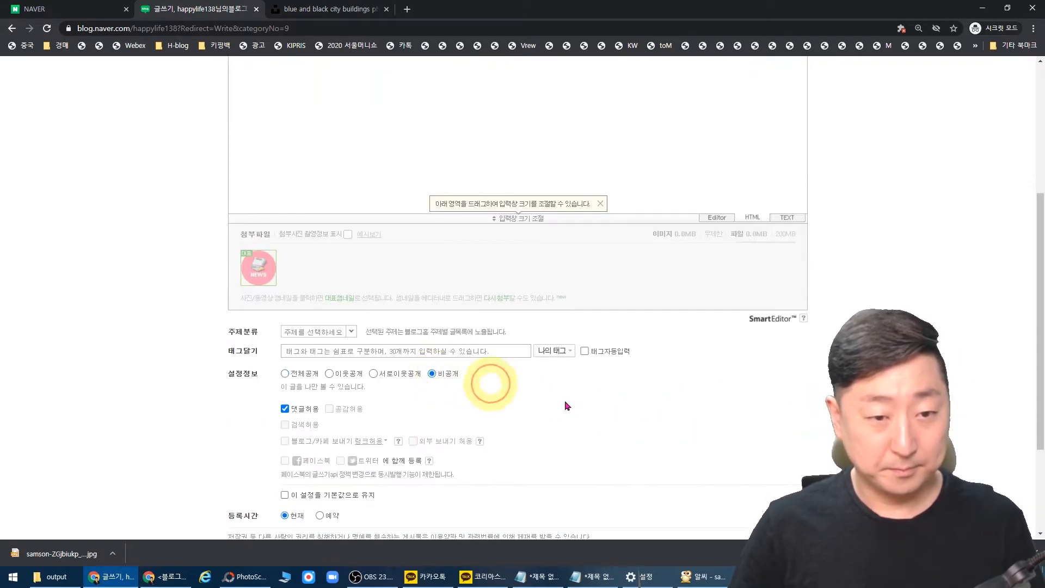
pyautogui.scroll(-3, 491, 393)
pyautogui.click(560, 439)
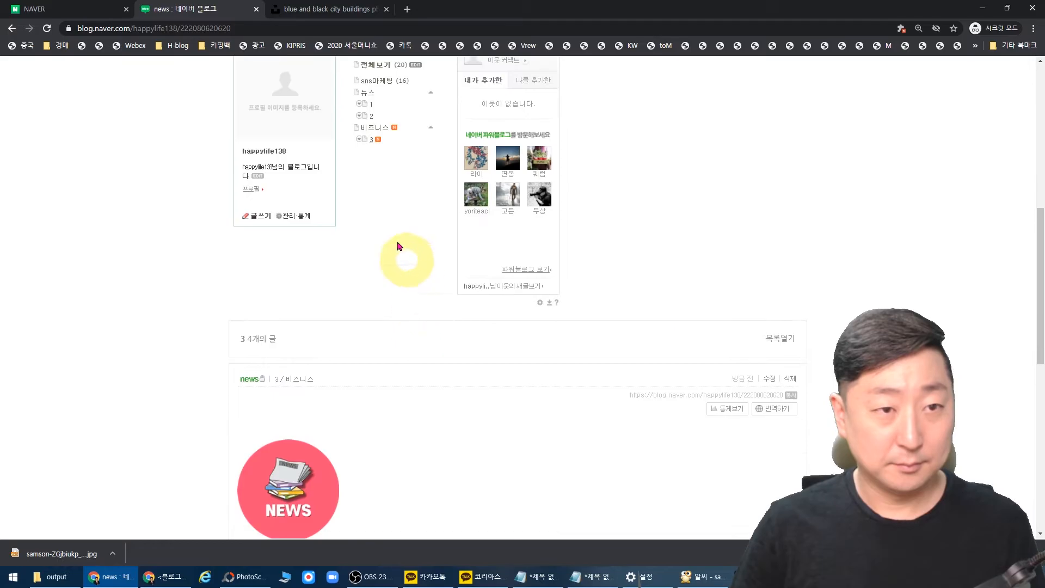
# Start another blog post with the EVENT icon image from the PC and title it event.
pyautogui.click(264, 215)
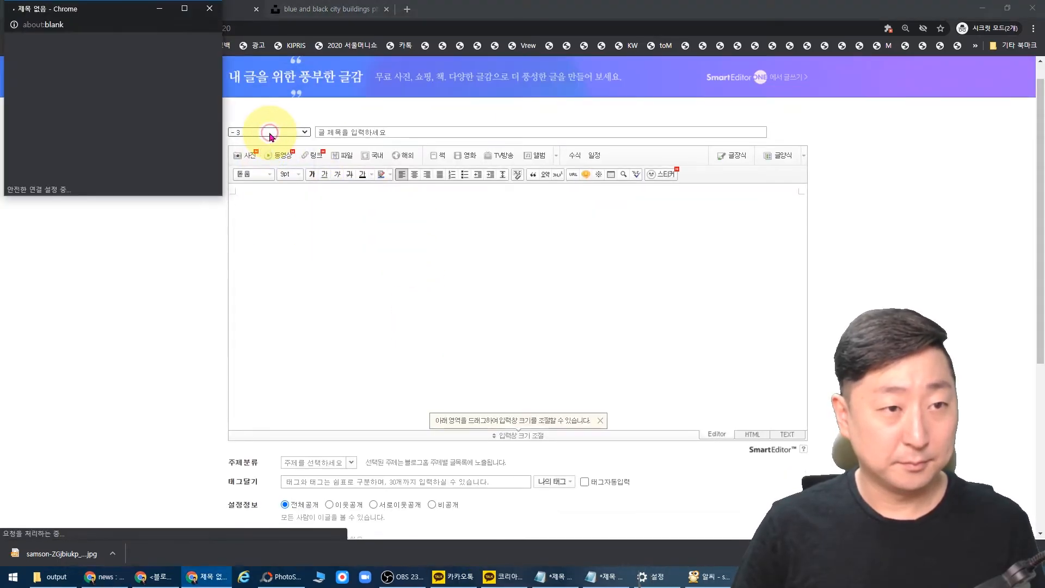
pyautogui.click(252, 132)
pyautogui.click(243, 153)
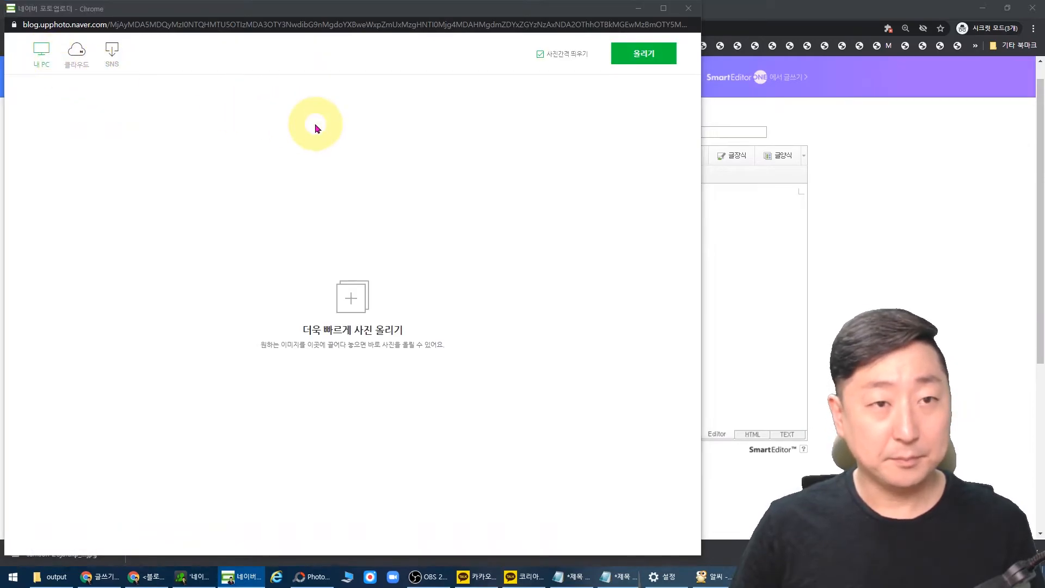
pyautogui.click(364, 99)
pyautogui.doubleClick(313, 100)
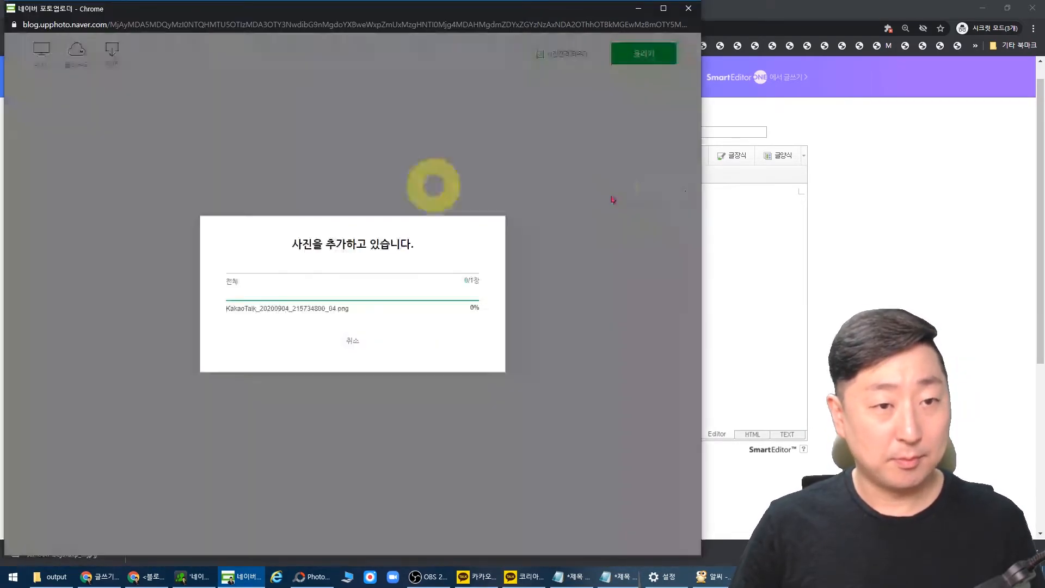
pyautogui.click(644, 54)
pyautogui.click(412, 128)
pyautogui.write('event')
pyautogui.moveTo(404, 240); pyautogui.dragTo(222, 229)
pyautogui.click(758, 434)
pyautogui.click(717, 437)
pyautogui.click(573, 174)
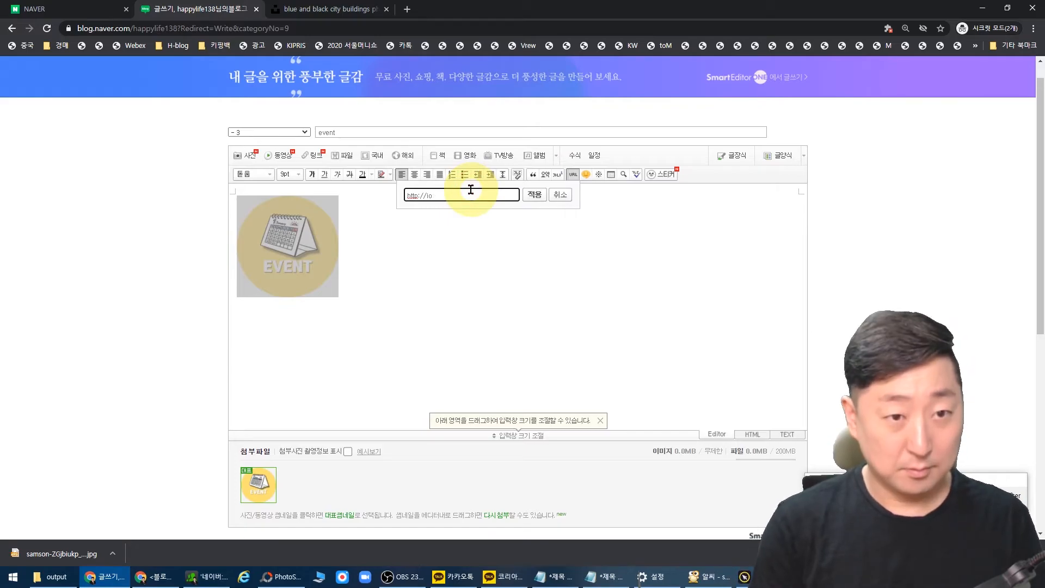
pyautogui.write('instagram.com')
pyautogui.click(533, 196)
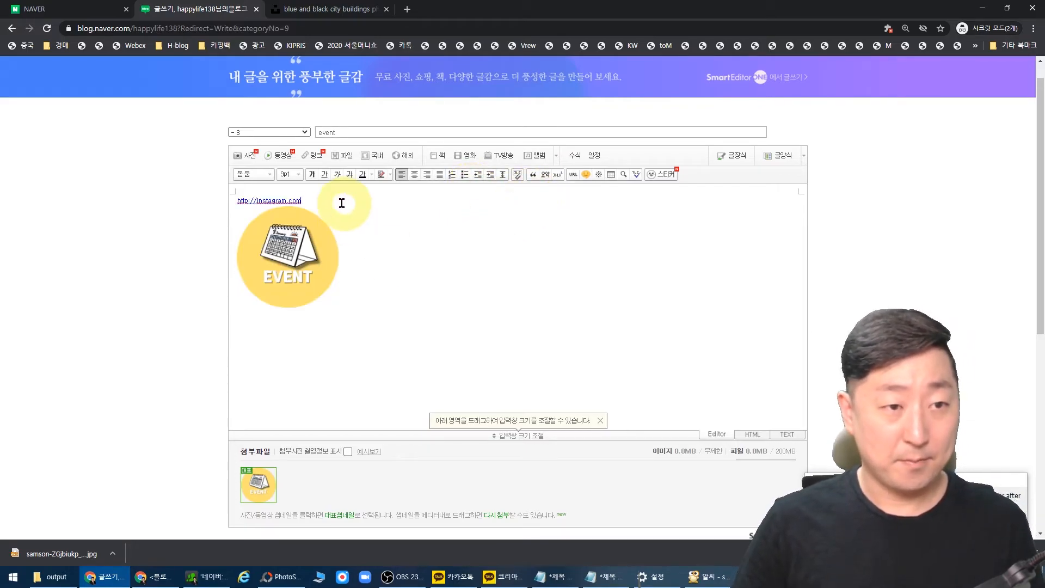
pyautogui.moveTo(343, 203); pyautogui.dragTo(148, 188)
pyautogui.press('BackSpace')
pyautogui.press('Delete')
pyautogui.click(287, 233)
pyautogui.click(573, 174)
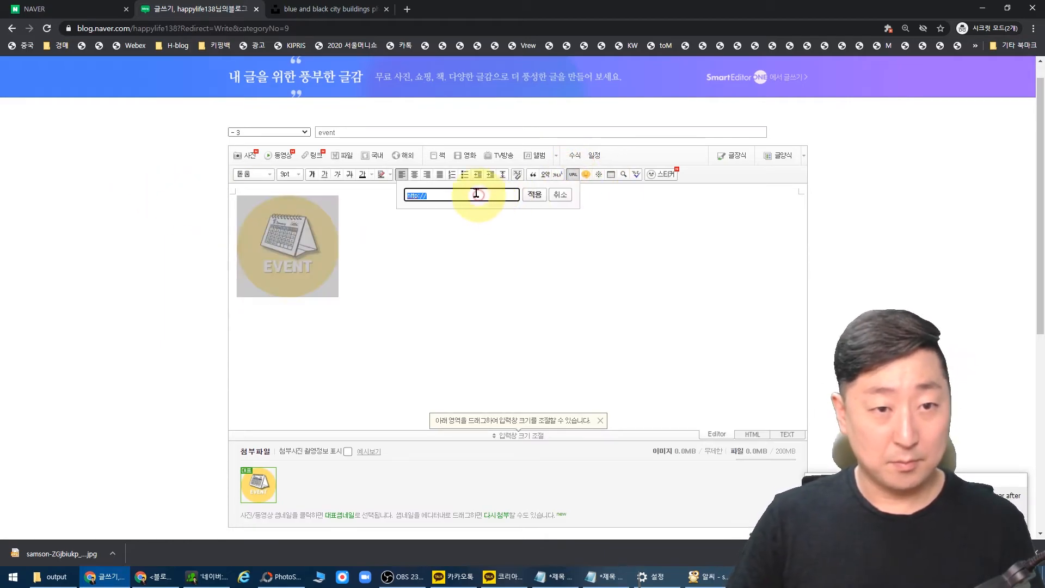
pyautogui.click(475, 193)
pyautogui.write('instagram.com')
pyautogui.click(533, 195)
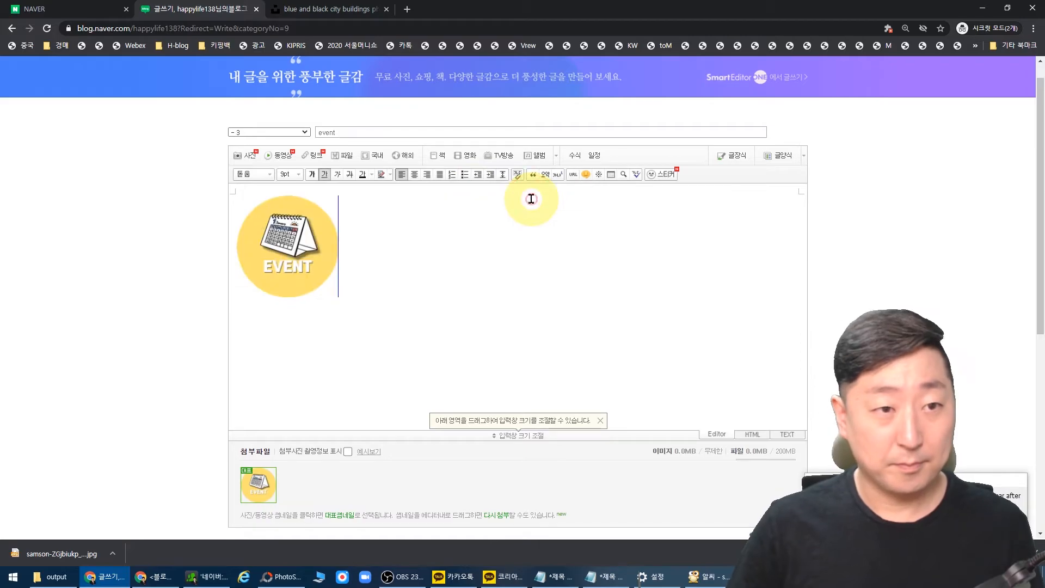
# Copy the EVENT post's full HTML code into the Notepad notes under the label 인스타그램, below the 유튜브(data) code.
pyautogui.click(751, 434)
pyautogui.hotkey('ctrl', 'a')
pyautogui.hotkey('alt', 'Tab')
pyautogui.write('인스타그램')
pyautogui.press('Return')
pyautogui.hotkey('ctrl', 'v')
pyautogui.press('Return')
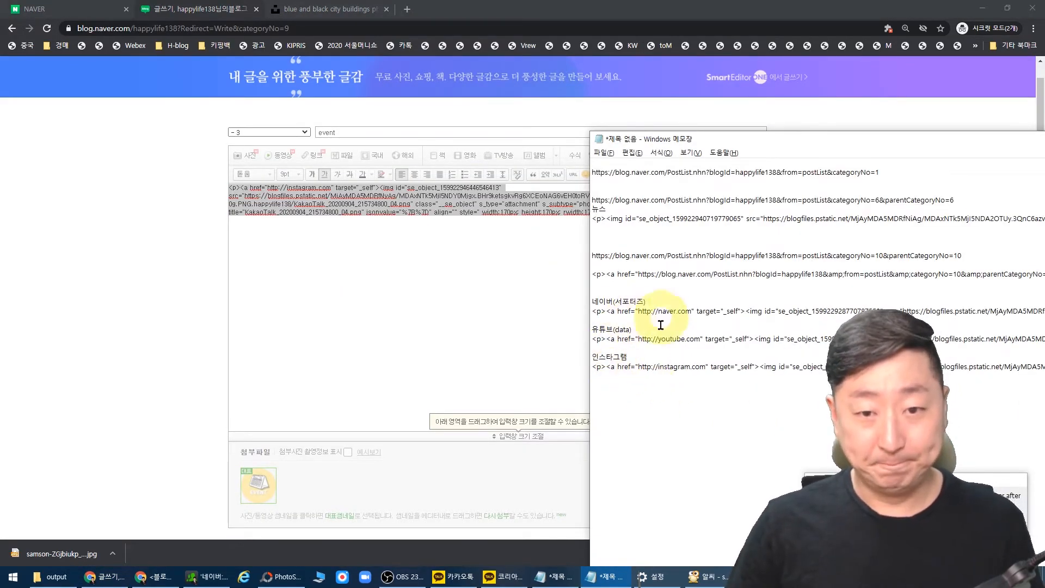
# Set the EVENT icon post's visibility to private (비공개) and publish it in category 3.
pyautogui.click(459, 280)
pyautogui.scroll(-6, 446, 249)
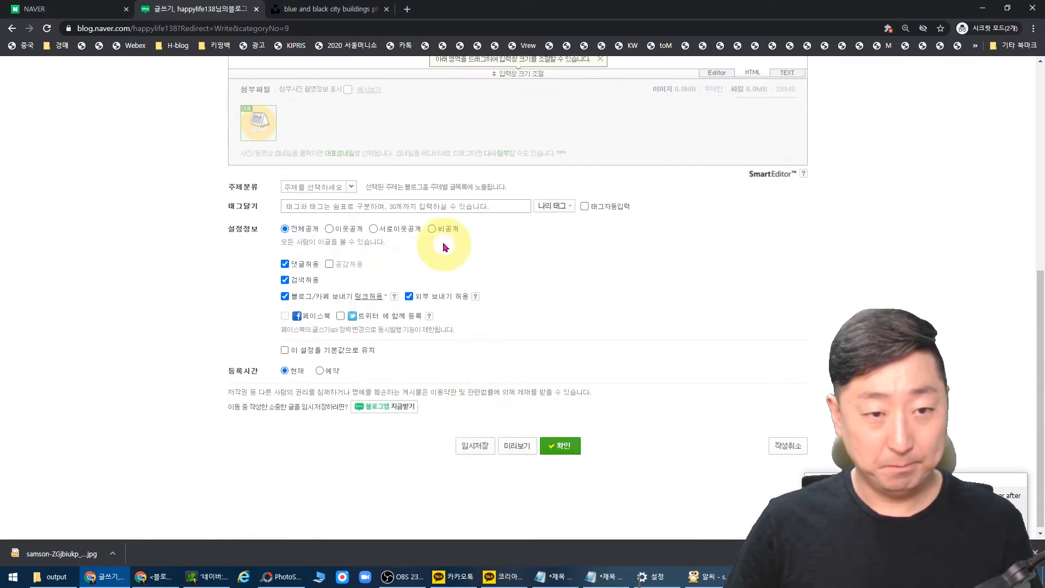
pyautogui.click(558, 445)
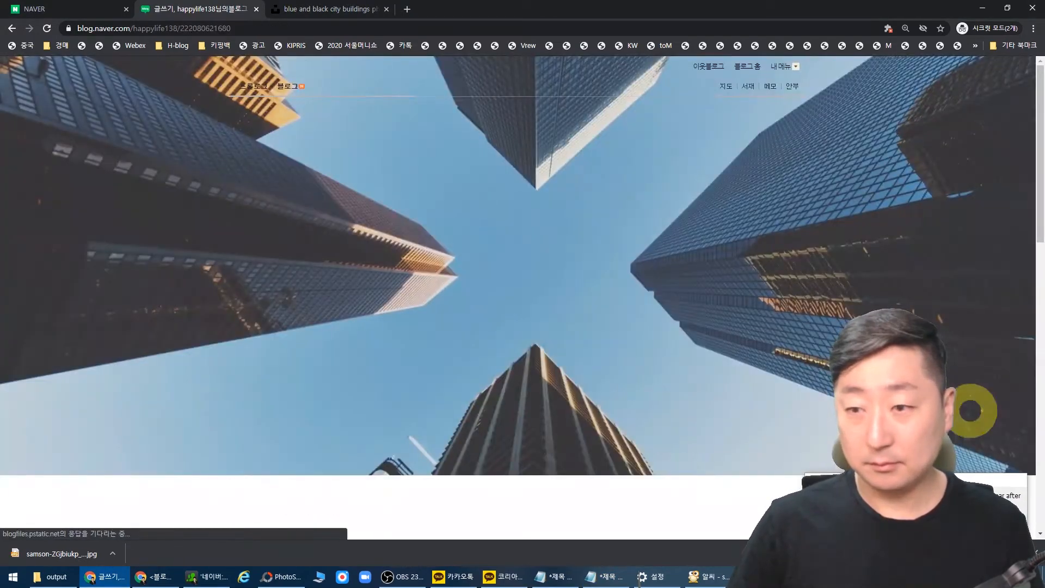
pyautogui.hotkey('alt', 'Tab')
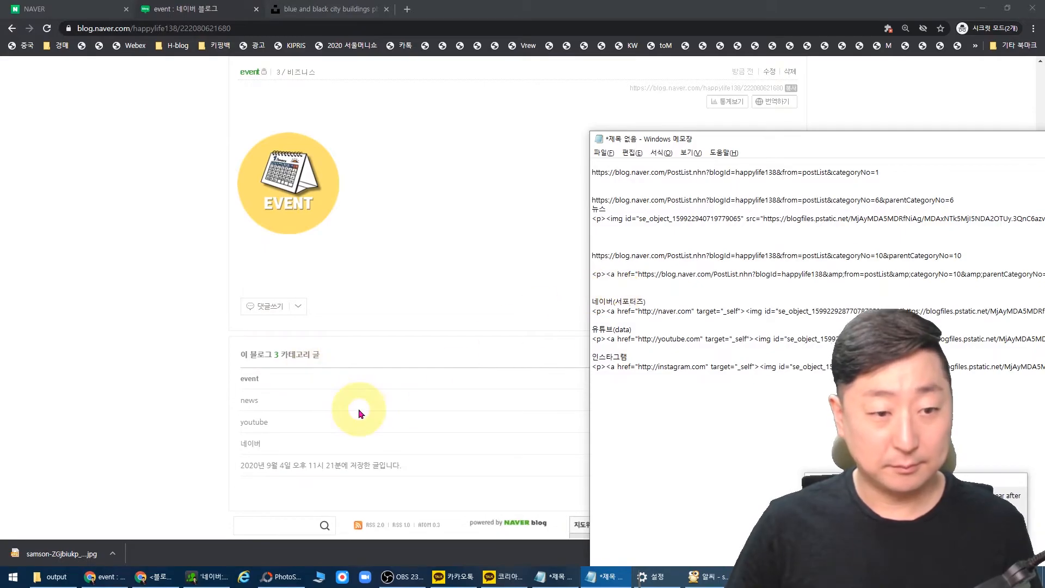
pyautogui.scroll(4, 358, 414)
pyautogui.click(742, 105)
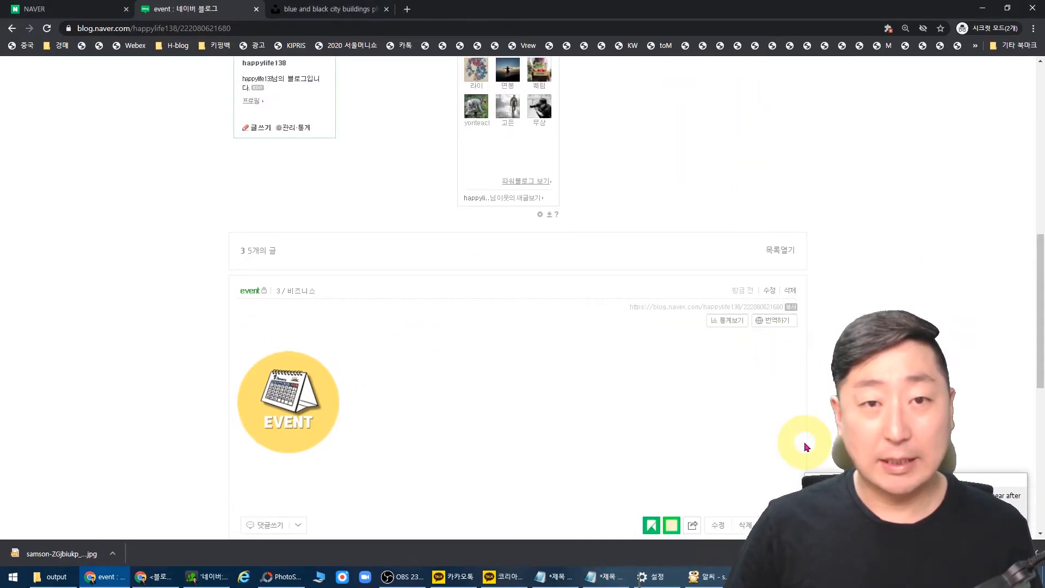
# Open the layout and widget settings (레이아웃·위젯 설정) in the blog's administration pages.
pyautogui.scroll(8, 806, 447)
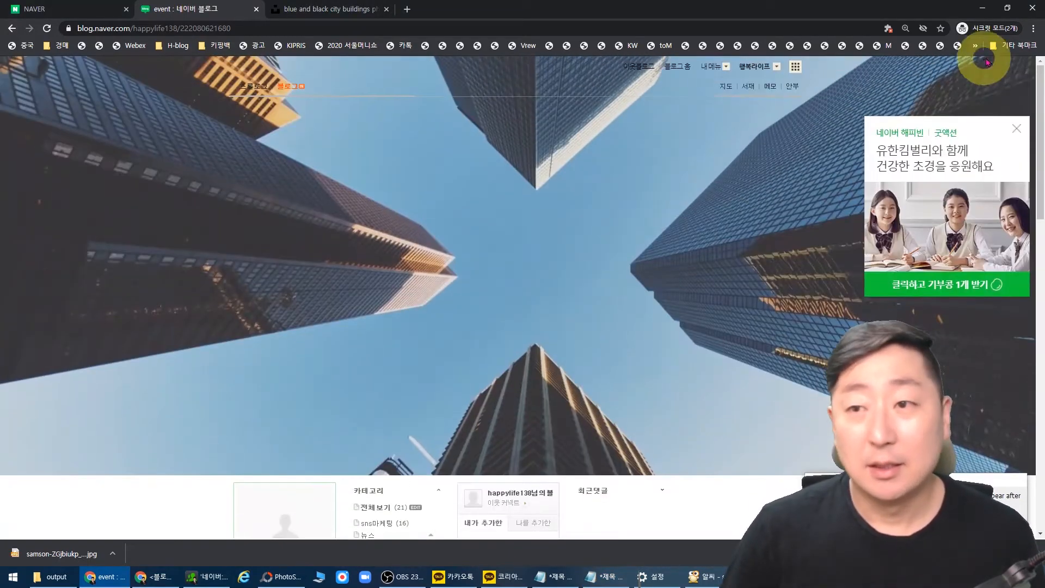
pyautogui.click(1016, 117)
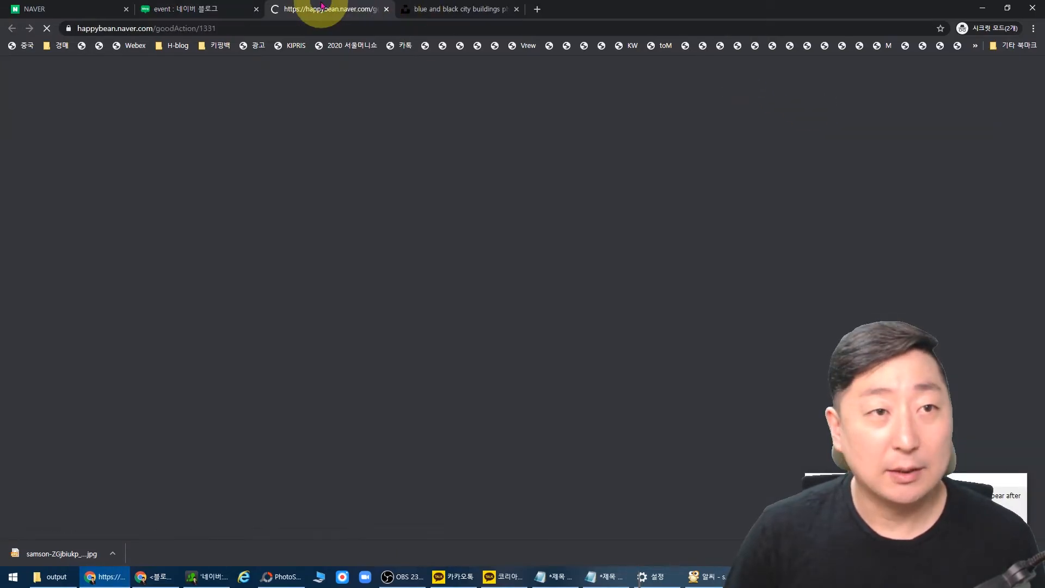
pyautogui.click(205, 8)
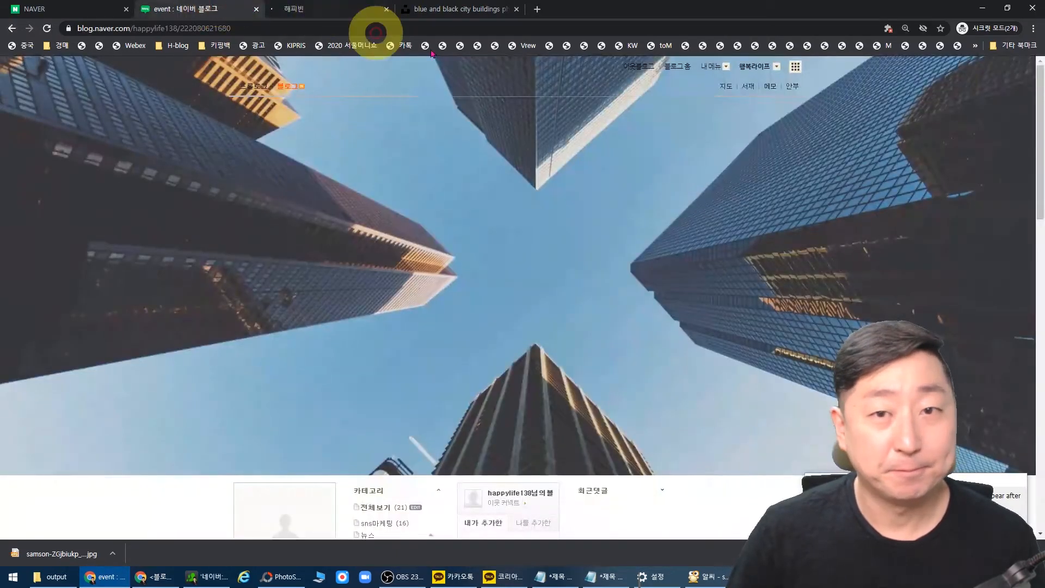
pyautogui.click(711, 68)
pyautogui.click(707, 107)
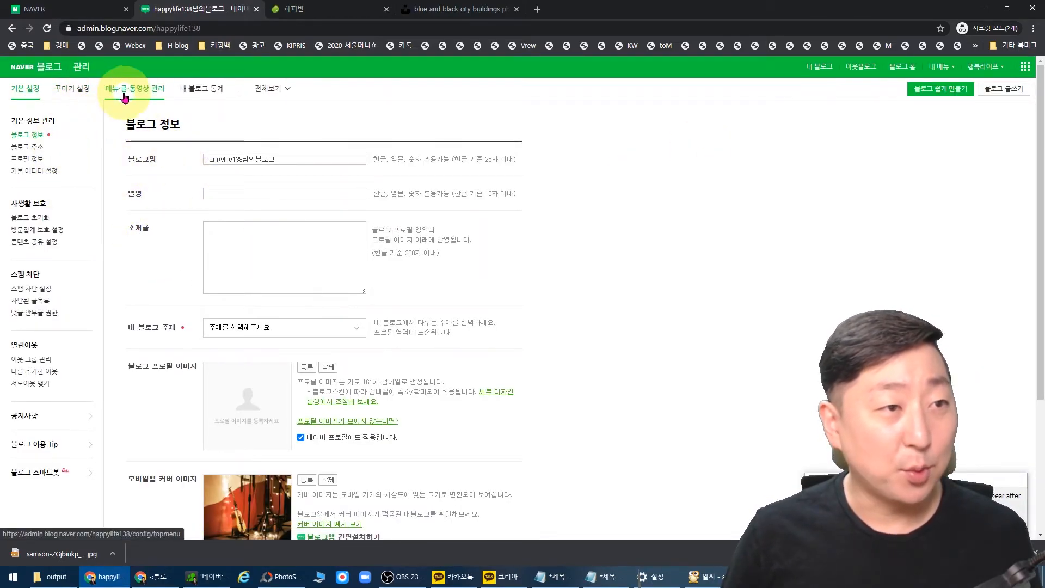
pyautogui.click(71, 90)
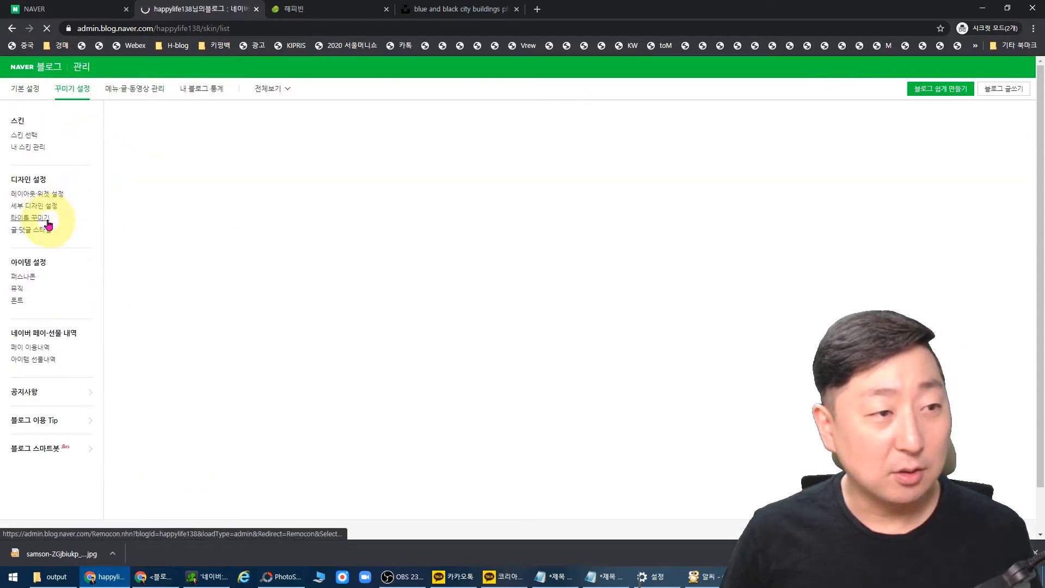
pyautogui.click(45, 198)
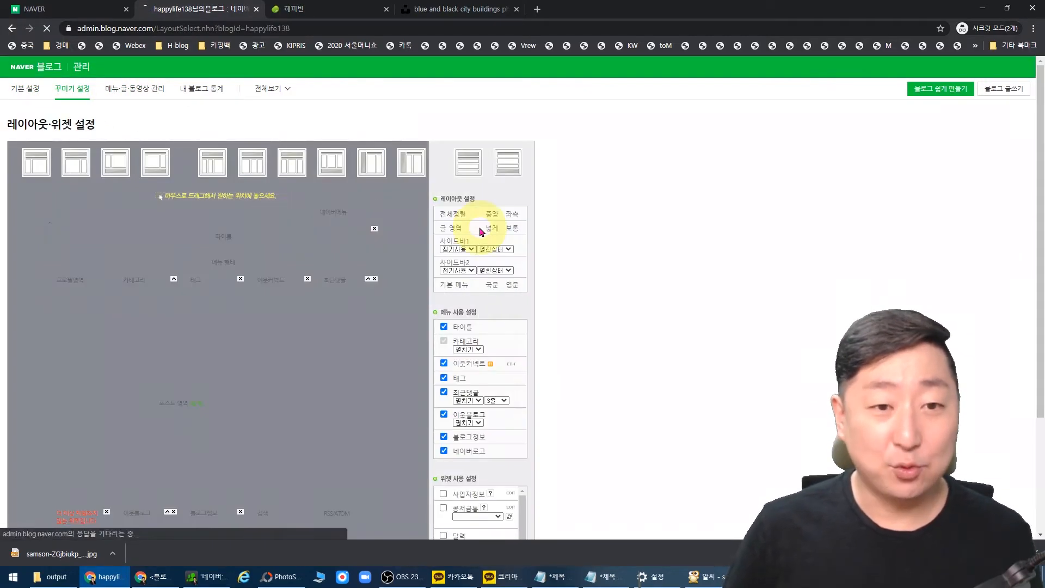
pyautogui.scroll(-5, 497, 238)
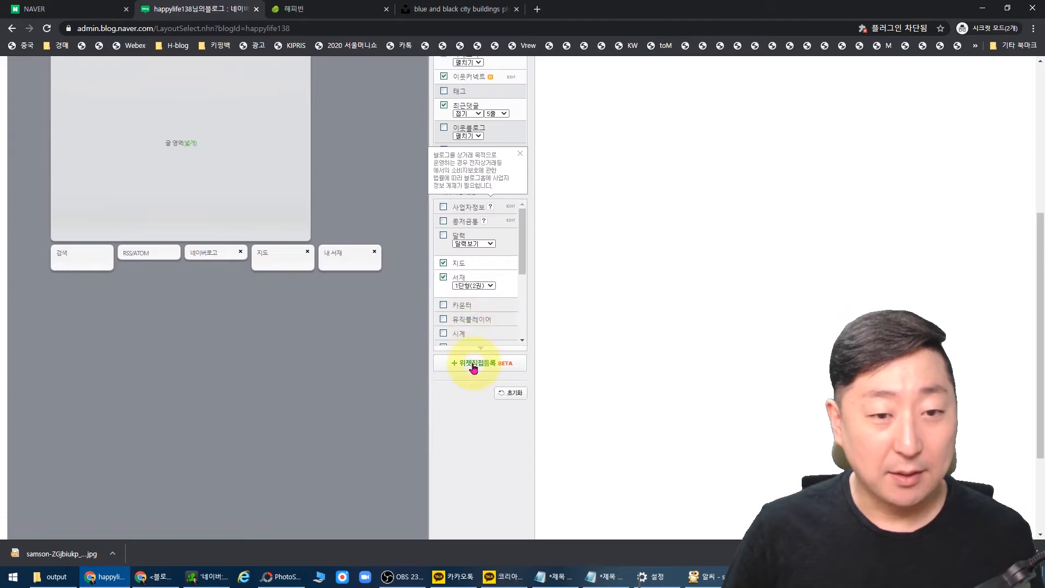
# Register a custom widget named 1 using the 뉴스 (NEWS icon) code from the Notepad notes.
pyautogui.click(473, 366)
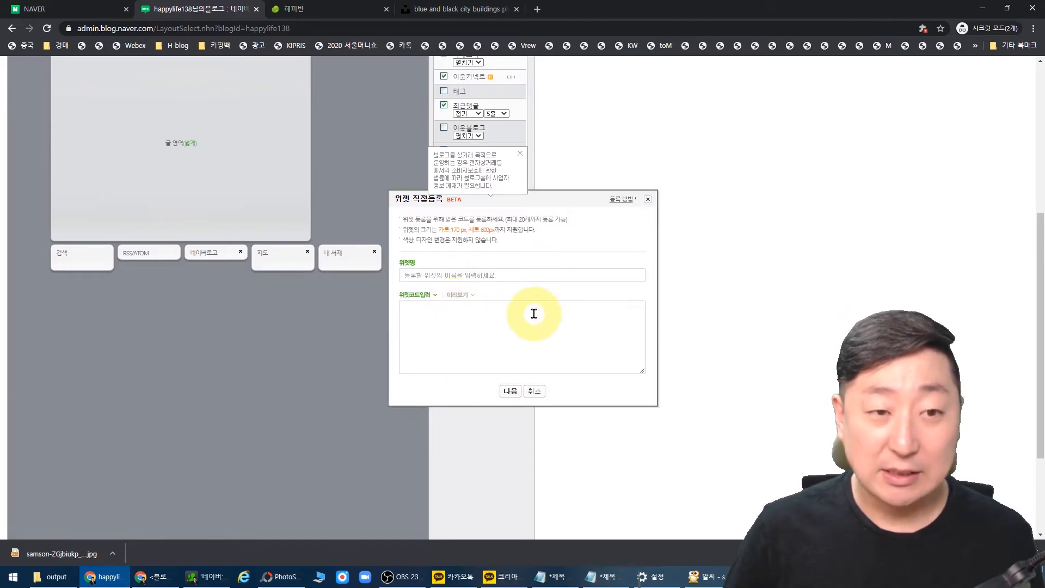
pyautogui.hotkey('alt', 'Tab')
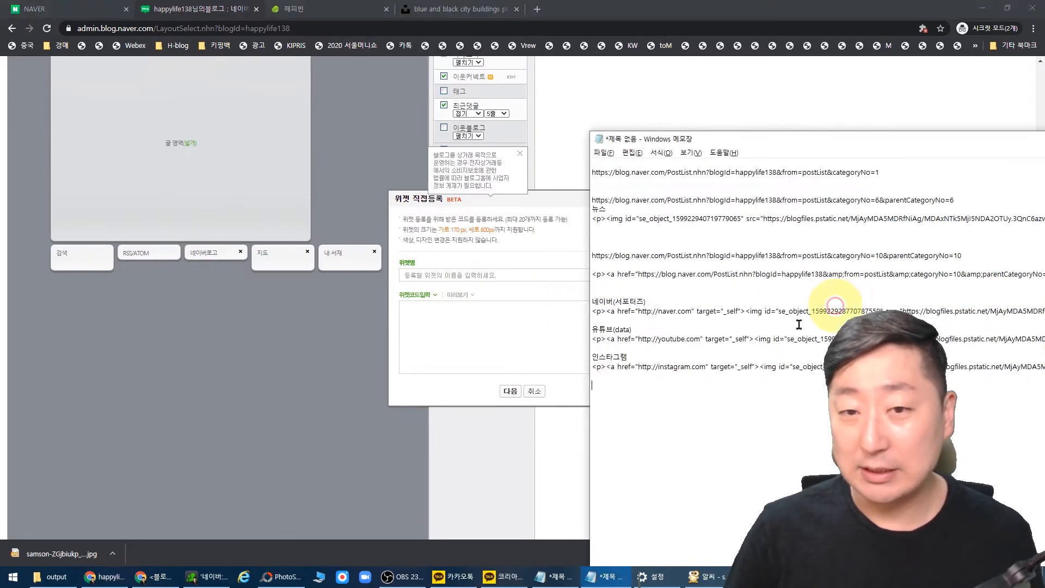
pyautogui.moveTo(606, 229); pyautogui.dragTo(589, 219)
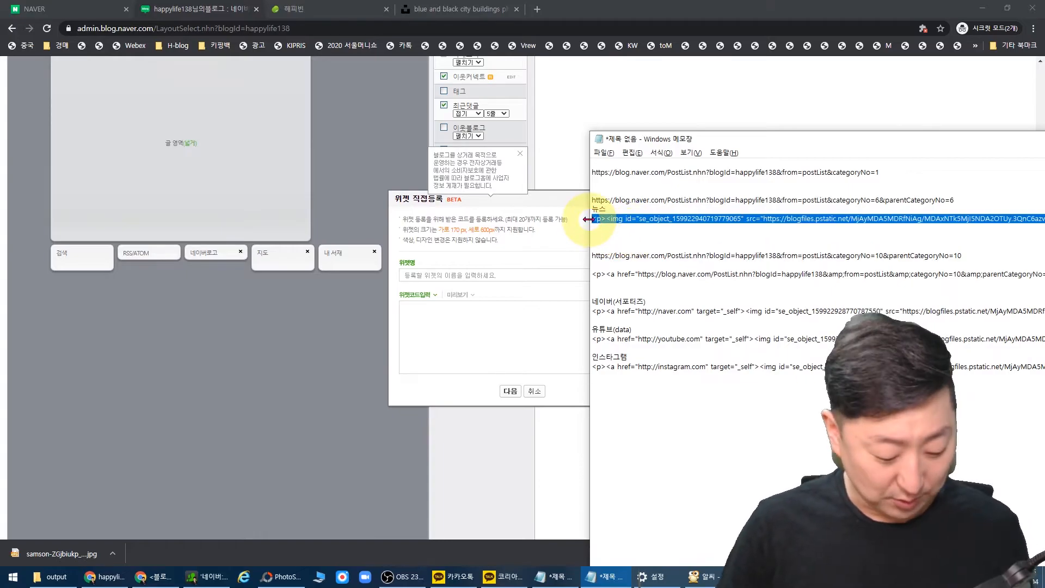
pyautogui.hotkey('ctrl', 'c')
pyautogui.click(450, 324)
pyautogui.hotkey('ctrl', 'v')
pyautogui.click(477, 273)
pyautogui.write('1')
pyautogui.click(511, 392)
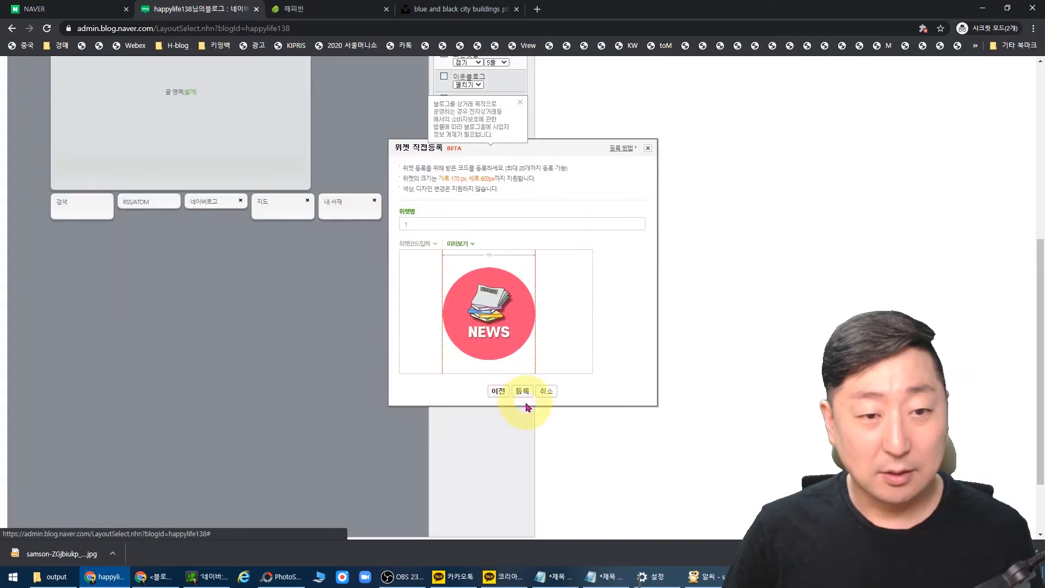
pyautogui.click(524, 392)
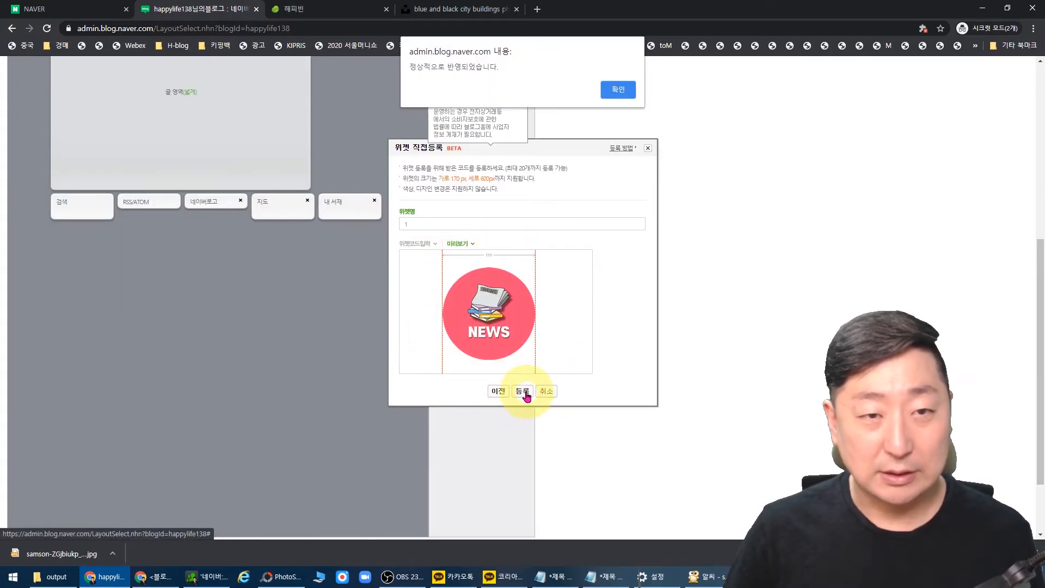
pyautogui.click(618, 84)
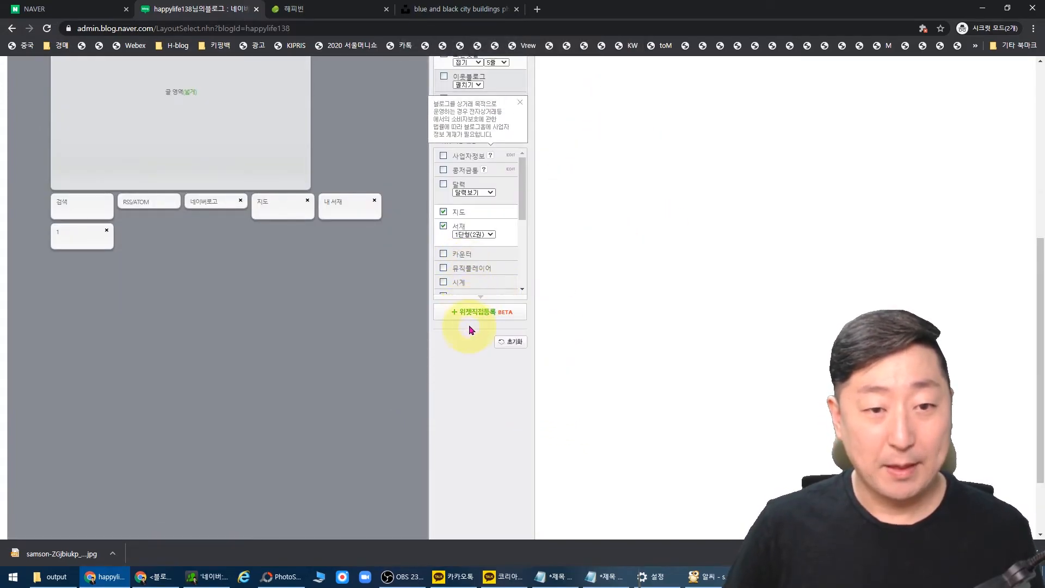
# Register a custom widget named 2 using the Notepad code that links to categoryNo=10.
pyautogui.click(489, 313)
pyautogui.hotkey('alt', 'Tab')
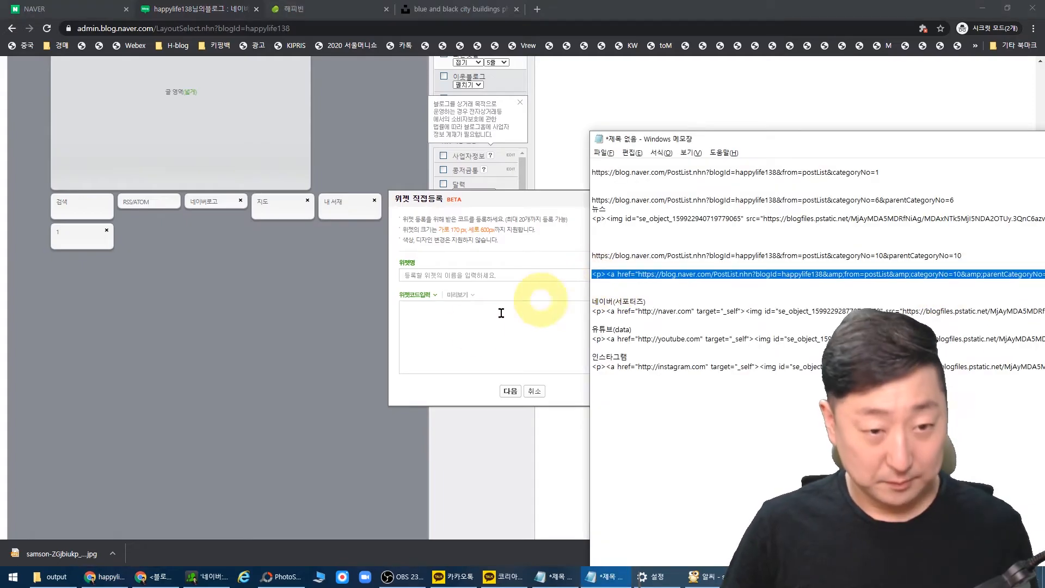
pyautogui.hotkey('ctrl', 'c')
pyautogui.hotkey('alt', 'Tab')
pyautogui.hotkey('ctrl', 'v')
pyautogui.click(460, 274)
pyautogui.write('2')
pyautogui.click(510, 391)
pyautogui.click(530, 400)
pyautogui.click(618, 88)
# Register a custom widget named 3 using the 네이버(서포터즈) code from the Notepad notes.
pyautogui.click(526, 275)
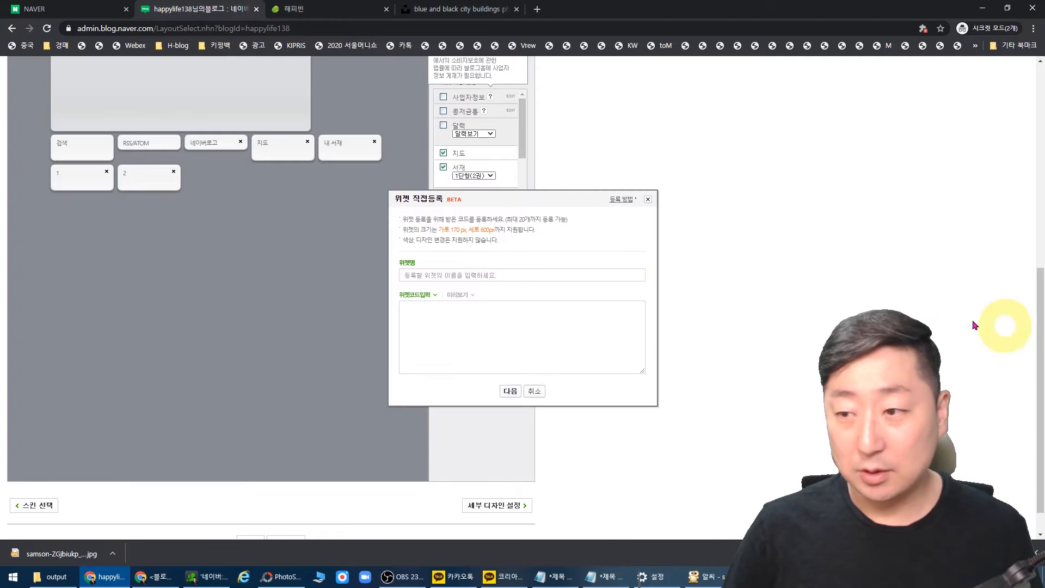
pyautogui.hotkey('alt', 'Tab')
pyautogui.moveTo(605, 322); pyautogui.dragTo(589, 311)
pyautogui.hotkey('ctrl', 'c')
pyautogui.click(402, 338)
pyautogui.hotkey('ctrl', 'v')
pyautogui.click(441, 278)
pyautogui.write('3')
pyautogui.click(510, 391)
pyautogui.click(522, 407)
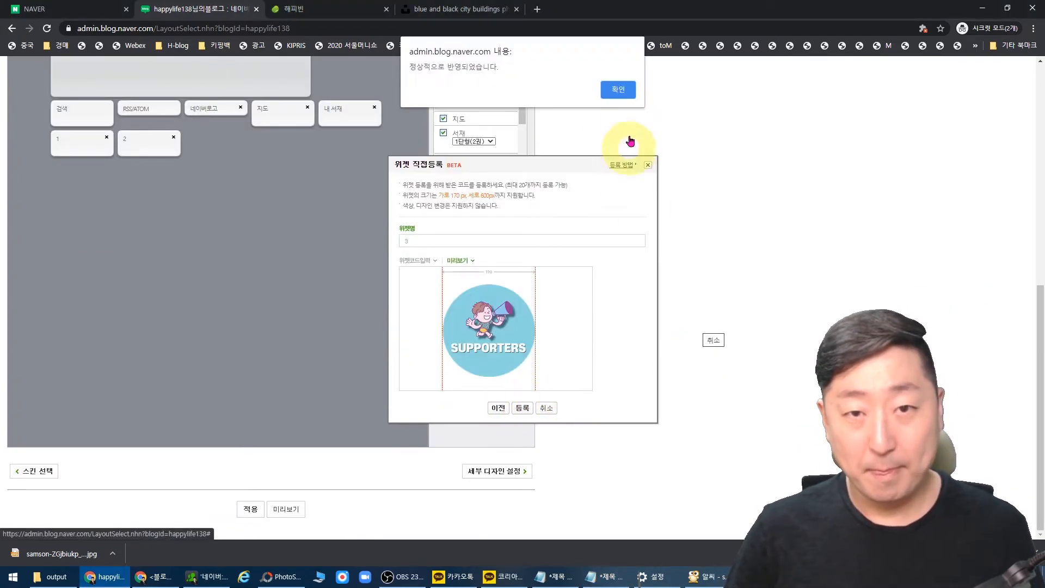
pyautogui.click(619, 88)
# Register a custom widget named 4 using the 유튜브(data) code from the Notepad notes.
pyautogui.hotkey('alt', 'Tab')
pyautogui.moveTo(609, 347); pyautogui.dragTo(590, 338)
pyautogui.click(597, 343)
pyautogui.hotkey('ctrl', 'c')
pyautogui.click(482, 220)
pyautogui.click(439, 338)
pyautogui.hotkey('ctrl', 'v')
pyautogui.click(456, 275)
pyautogui.write('4')
pyautogui.click(511, 395)
pyautogui.click(522, 442)
pyautogui.click(615, 89)
# Register a custom widget named 5 using the 인스타그램 (EVENT icon) code from the Notepad notes.
pyautogui.click(605, 577)
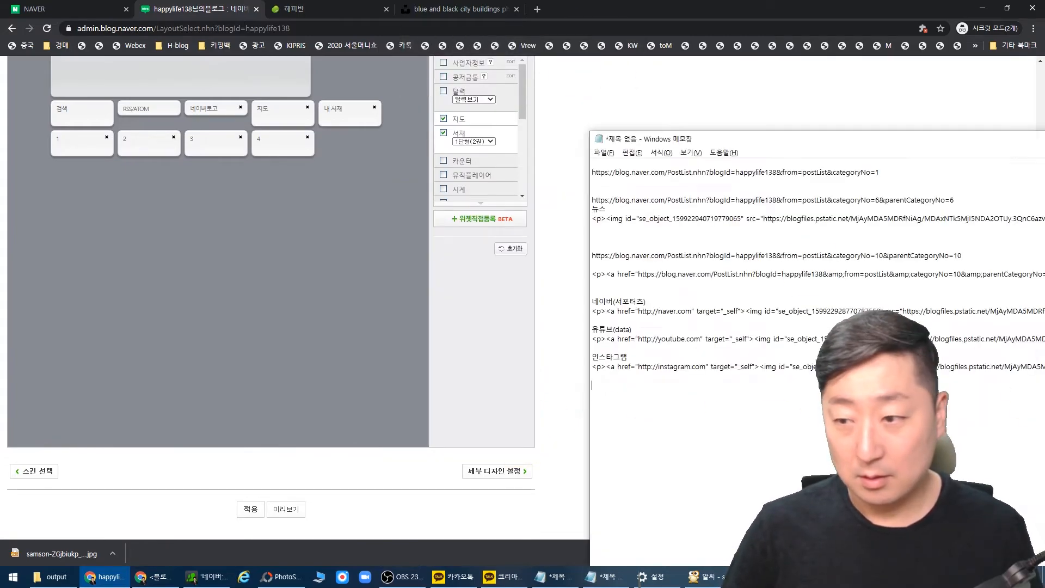
pyautogui.moveTo(593, 382); pyautogui.dragTo(584, 370)
pyautogui.hotkey('ctrl', 'c')
pyautogui.click(387, 226)
pyautogui.click(481, 219)
pyautogui.click(439, 338)
pyautogui.hotkey('ctrl', 'v')
pyautogui.click(455, 276)
pyautogui.write('5')
pyautogui.click(510, 391)
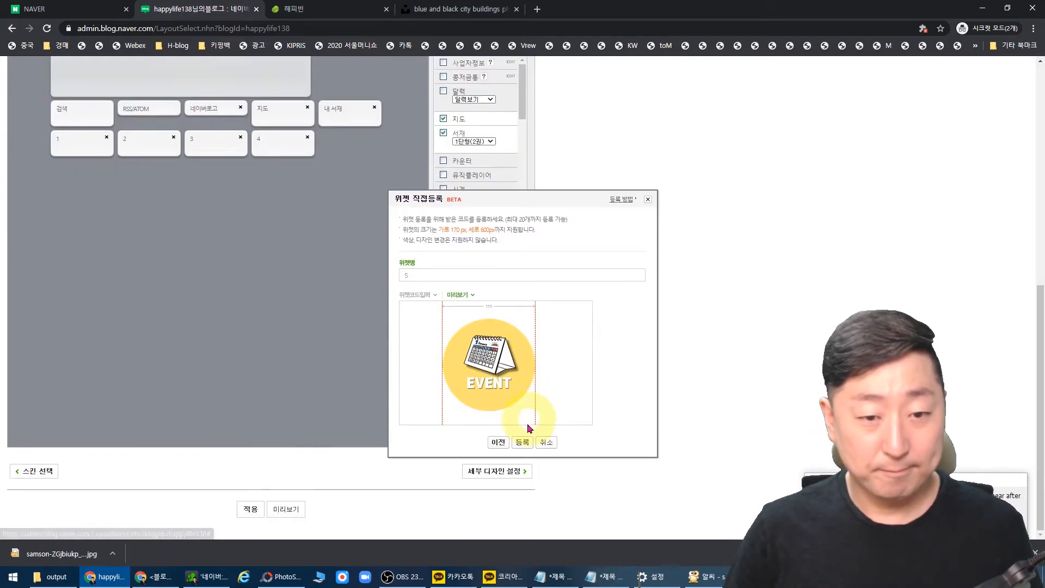
pyautogui.click(522, 441)
pyautogui.click(604, 93)
# Arrange the custom widgets in the order 1, 2, 5, 4, 3 in the row directly below the transparent widgets.
pyautogui.scroll(5, 341, 277)
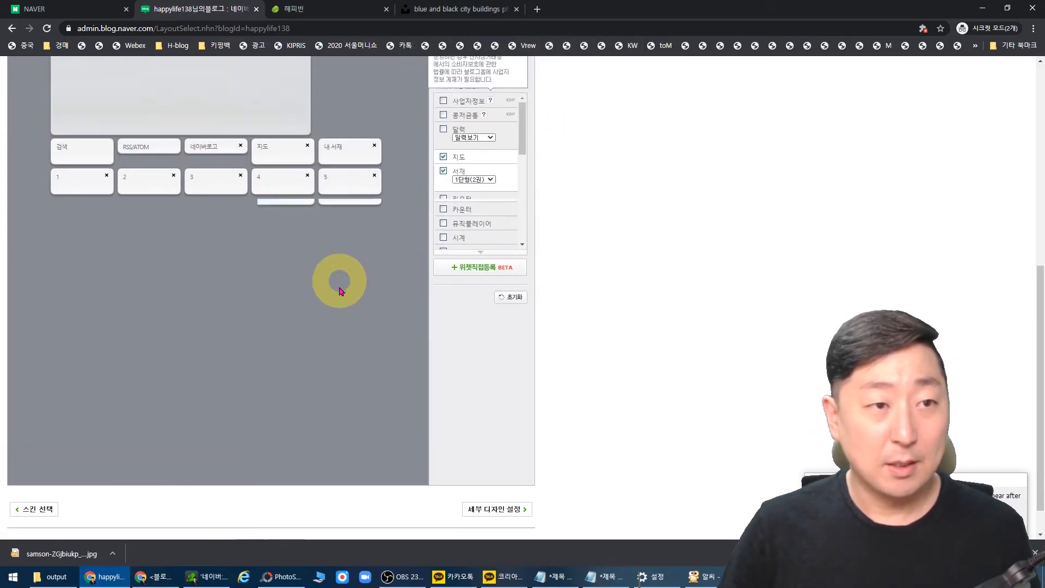
pyautogui.moveTo(86, 444); pyautogui.dragTo(95, 103)
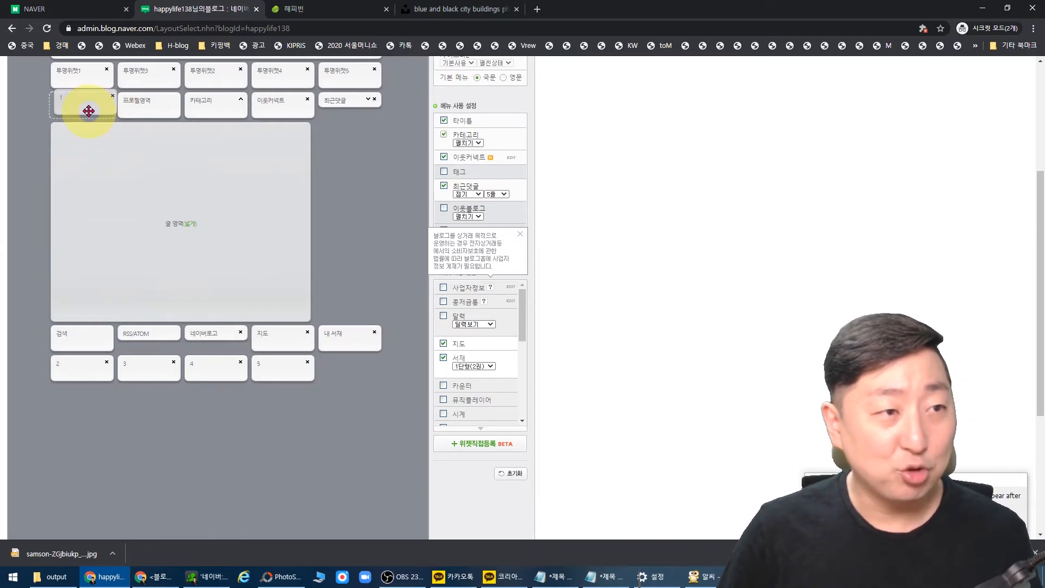
pyautogui.moveTo(156, 368); pyautogui.dragTo(150, 271)
pyautogui.moveTo(86, 459); pyautogui.dragTo(119, 131)
pyautogui.moveTo(148, 418); pyautogui.dragTo(243, 130)
pyautogui.moveTo(90, 433); pyautogui.dragTo(253, 120)
# Move the profile, category, neighbour-connect and recent-comments blocks below the post area and apply the layout.
pyautogui.moveTo(91, 129); pyautogui.dragTo(89, 332)
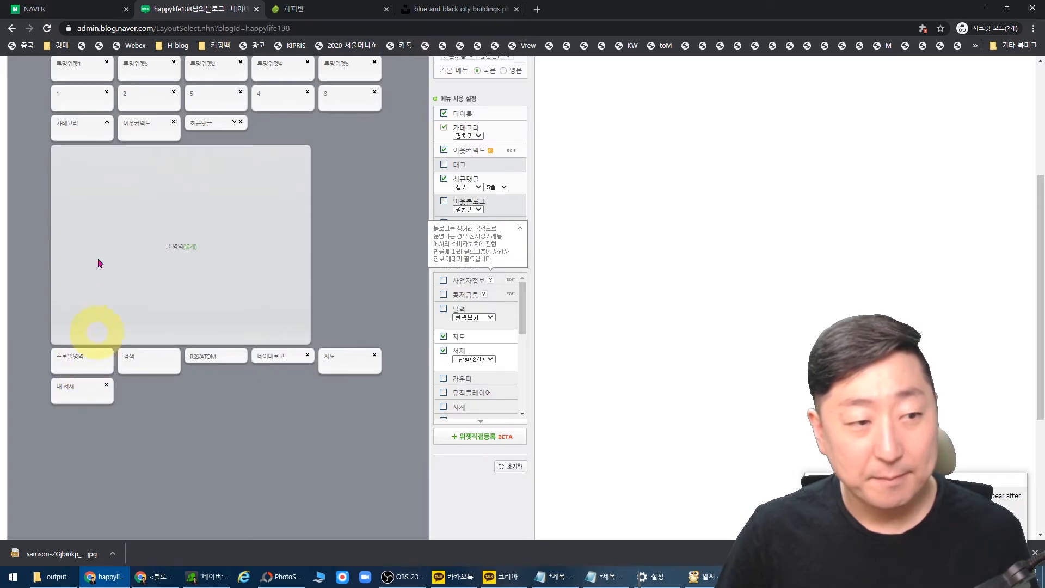
pyautogui.moveTo(104, 127); pyautogui.dragTo(204, 363)
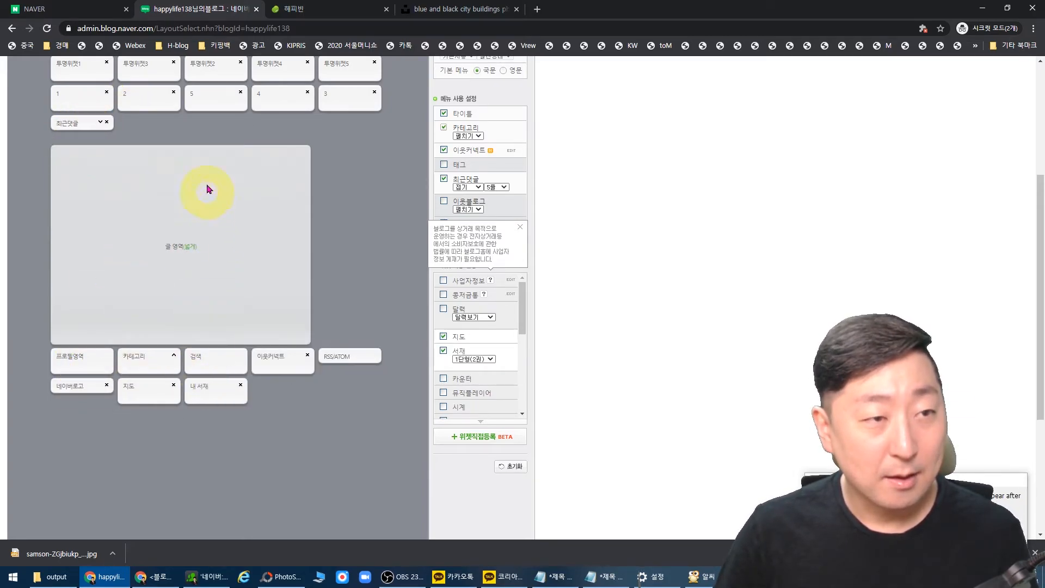
pyautogui.moveTo(97, 124); pyautogui.dragTo(282, 330)
pyautogui.scroll(-4, 636, 339)
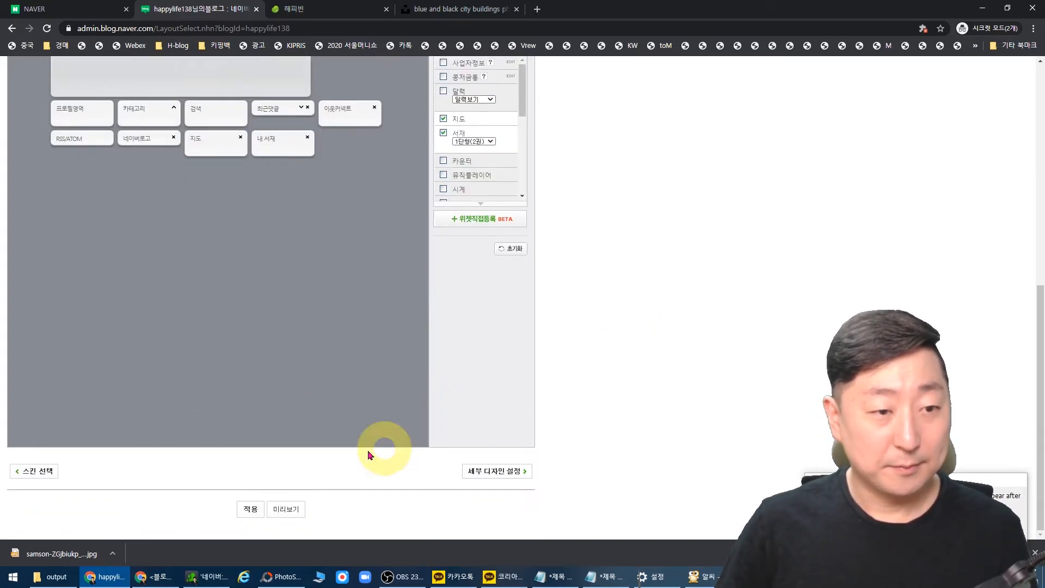
pyautogui.click(250, 508)
pyautogui.click(577, 88)
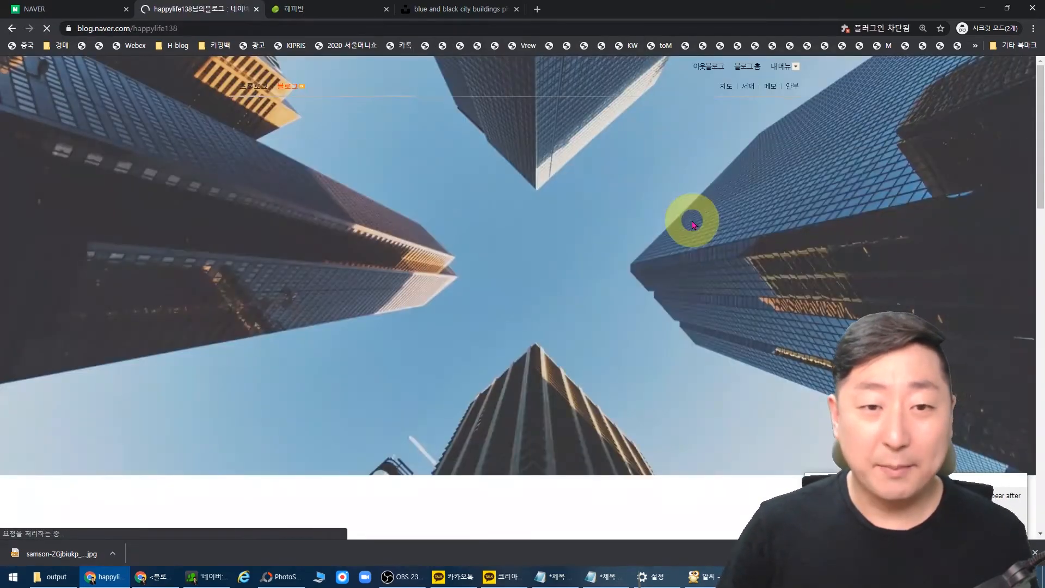
# Close the promotional popup on the blog home and inspect the row of icon widgets under the building photo.
pyautogui.scroll(-3, 585, 336)
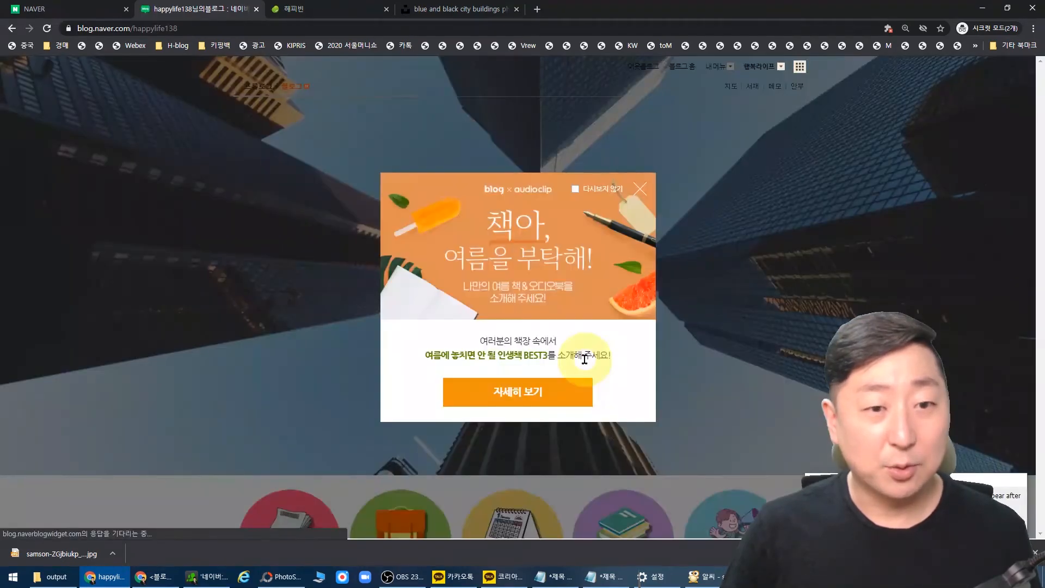
pyautogui.click(641, 191)
pyautogui.scroll(-3, 696, 217)
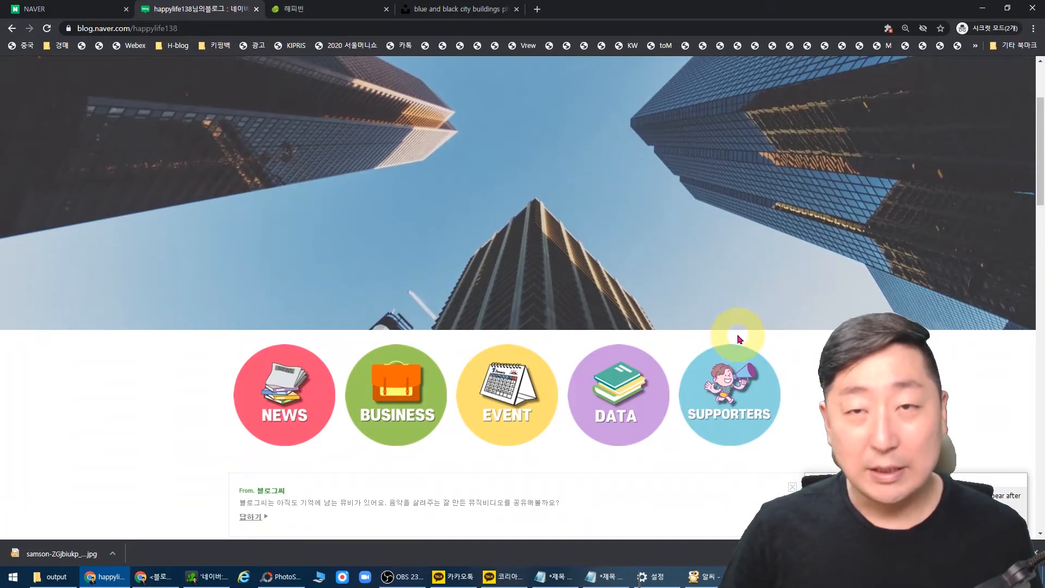
pyautogui.scroll(3, 737, 333)
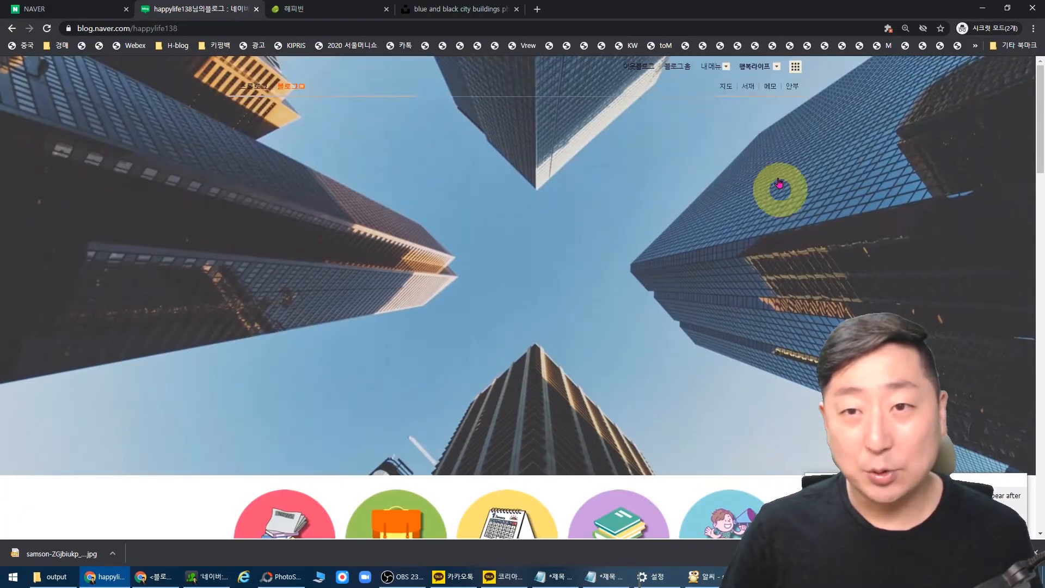
# In the detailed design settings, reduce the blog title's area height to about 94 and apply the design.
pyautogui.click(721, 66)
pyautogui.click(728, 158)
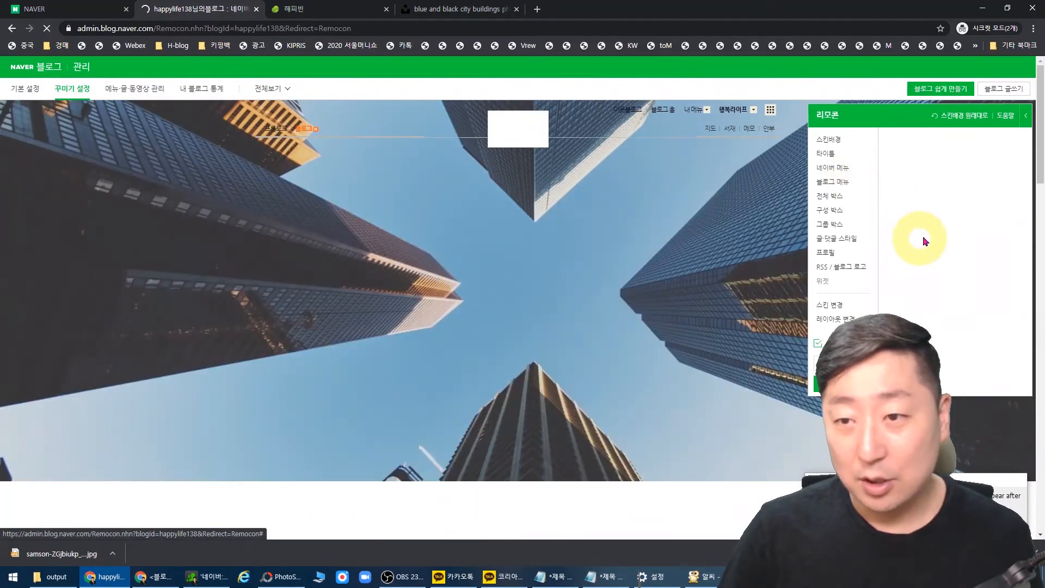
pyautogui.click(833, 155)
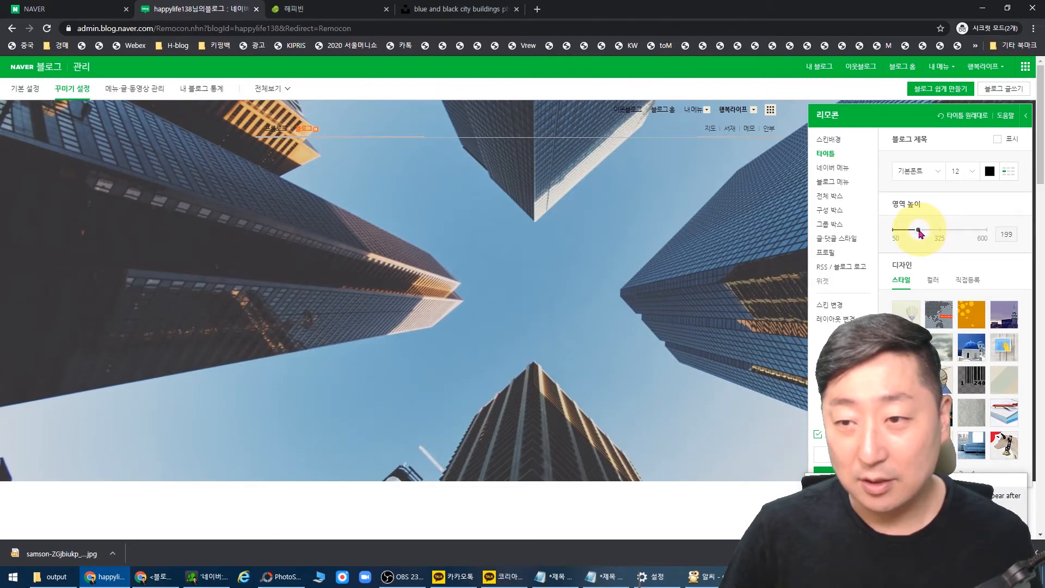
pyautogui.moveTo(918, 231); pyautogui.dragTo(918, 231)
pyautogui.click(836, 486)
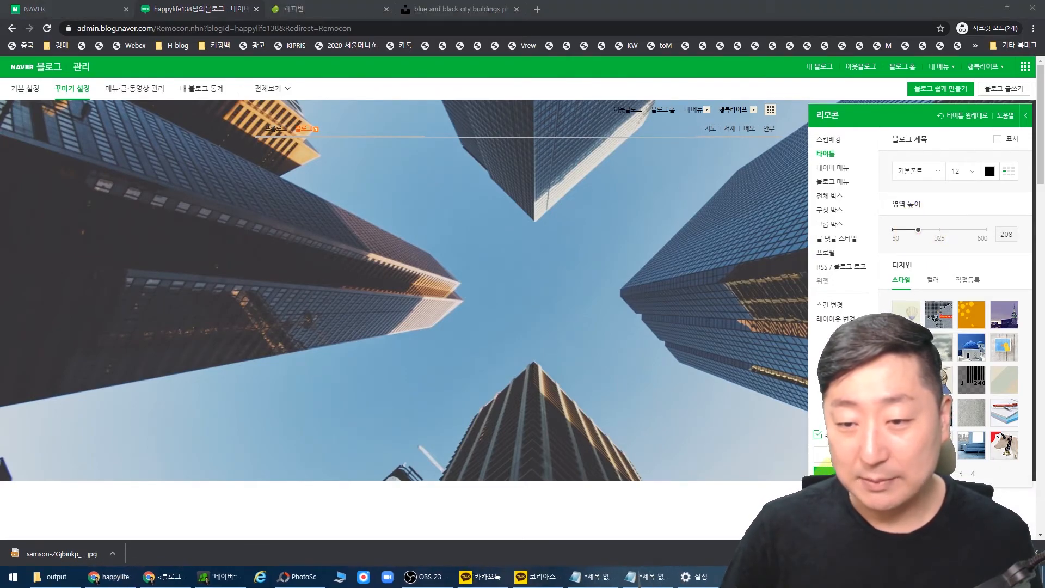
pyautogui.click(834, 479)
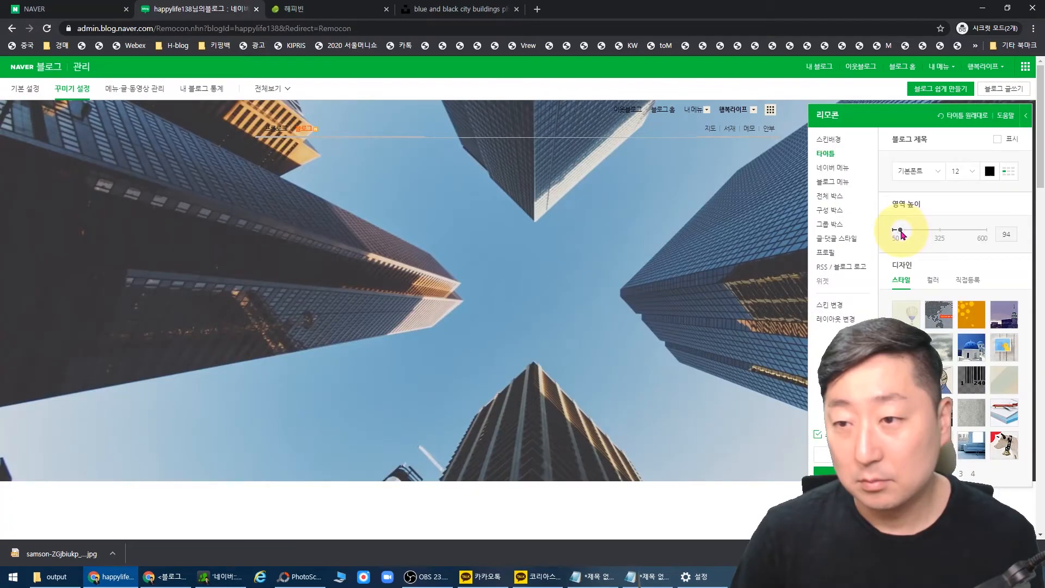
# Close the promotional popup on the blog home and check the icon row's position against the building photo.
pyautogui.click(640, 189)
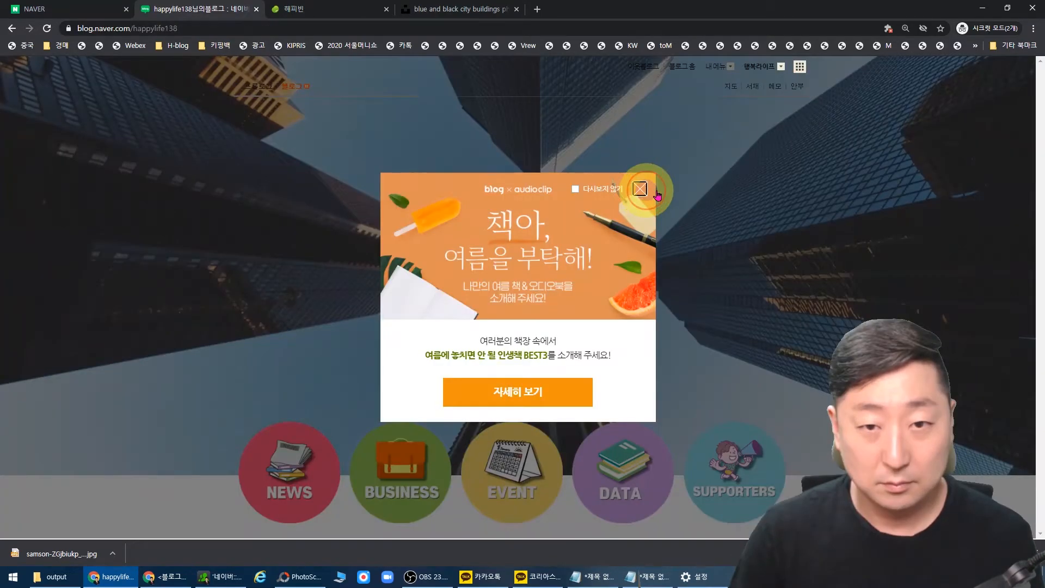
pyautogui.scroll(-3, 798, 192)
pyautogui.scroll(1, 872, 246)
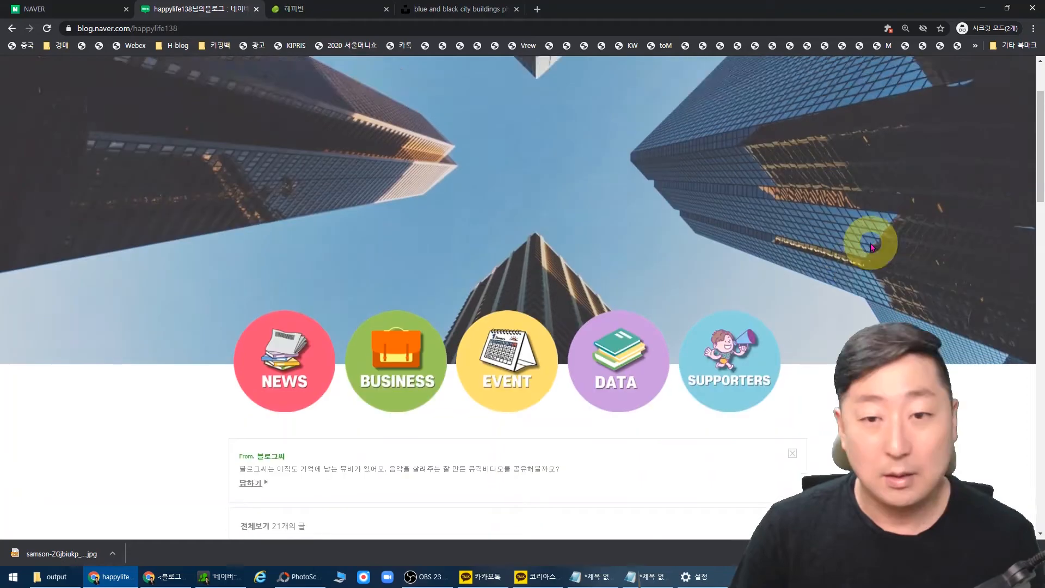
pyautogui.scroll(2, 871, 246)
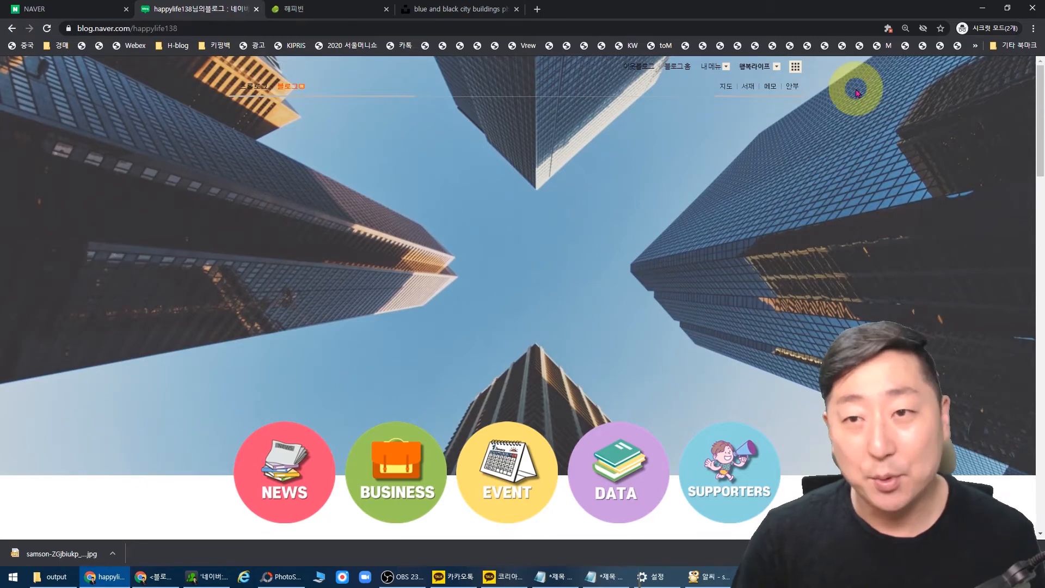
pyautogui.rightClick(848, 312)
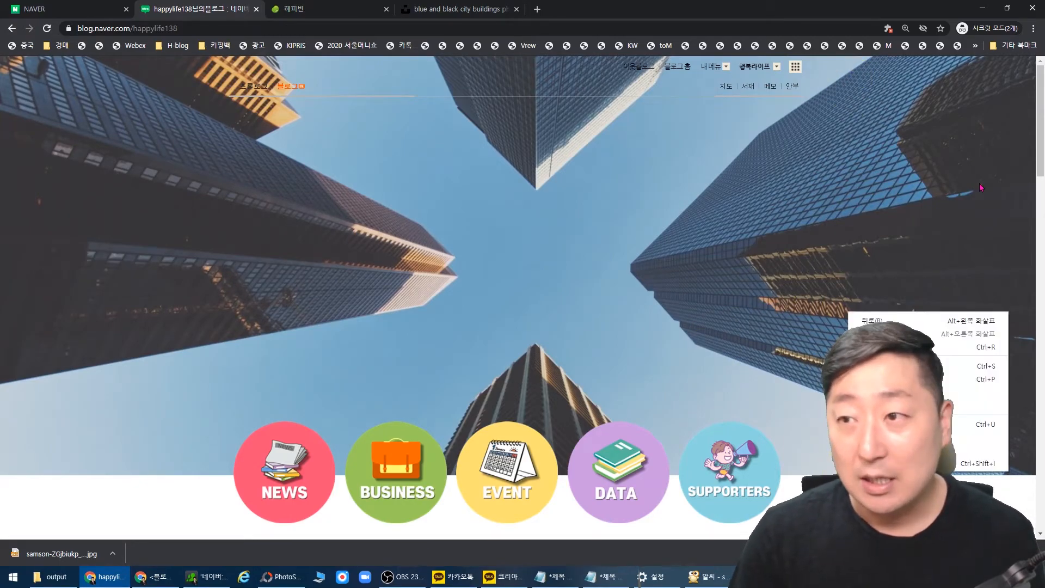
pyautogui.click(981, 187)
# Mark the header photo, the icon row and one transparent widget column with red pen strokes, and clear the markup.
pyautogui.hotkey('ctrl', '2')
pyautogui.moveTo(1014, 81)
pyautogui.mouseDown()
pyautogui.moveTo(1014, 509)
pyautogui.moveTo(90, 496)
pyautogui.moveTo(296, 52)
pyautogui.mouseUp()
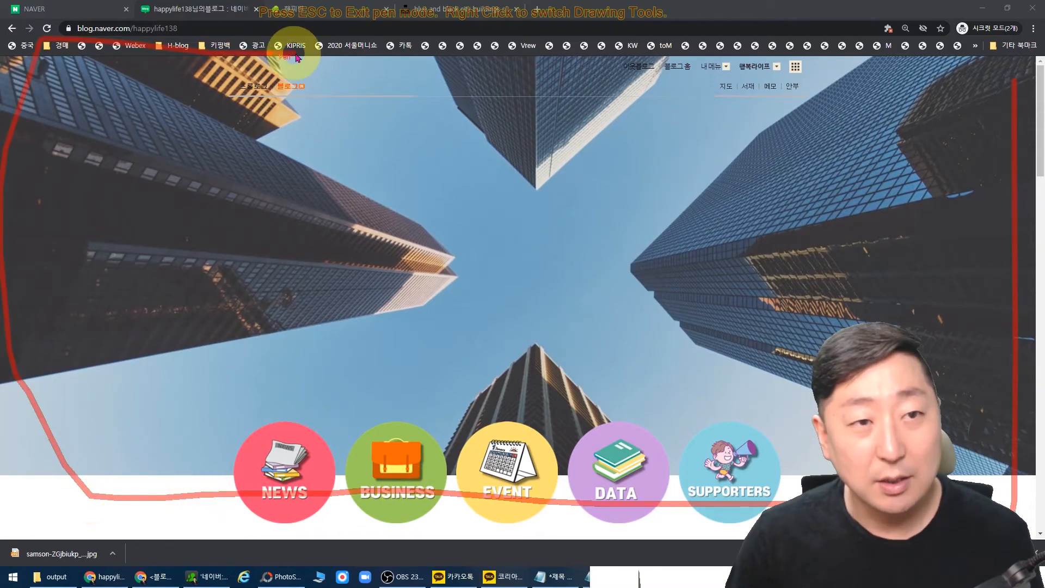
pyautogui.moveTo(41, 520)
pyautogui.mouseDown()
pyautogui.moveTo(348, 539)
pyautogui.moveTo(786, 509)
pyautogui.mouseUp()
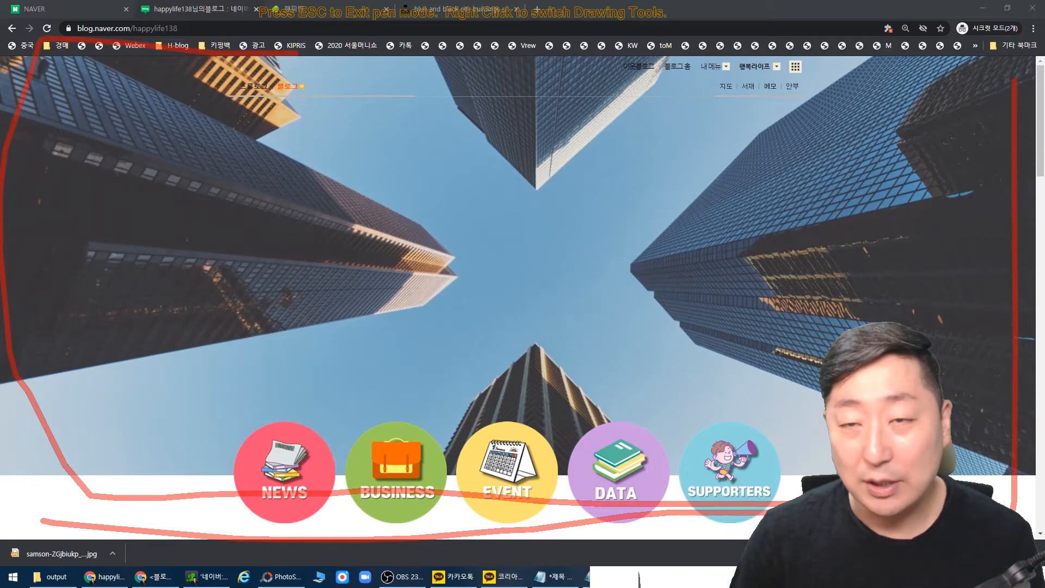
pyautogui.moveTo(733, 125)
pyautogui.mouseDown()
pyautogui.moveTo(675, 133)
pyautogui.moveTo(669, 368)
pyautogui.moveTo(750, 129)
pyautogui.mouseUp()
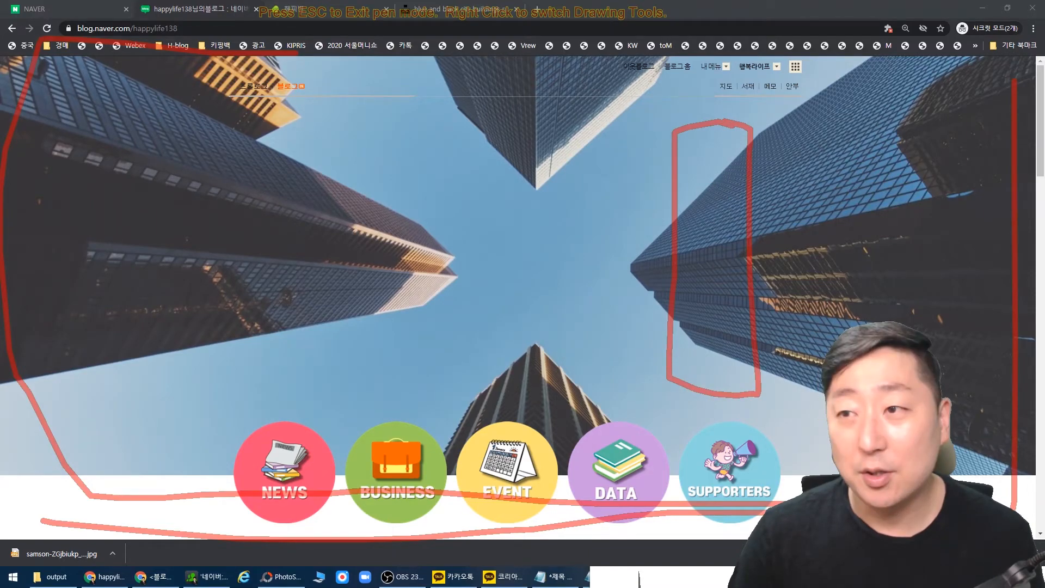
pyautogui.press('Escape')
# Open the code of the 투명위젯1 widget in the layout and widget settings, preview it and resubmit it.
pyautogui.click(711, 111)
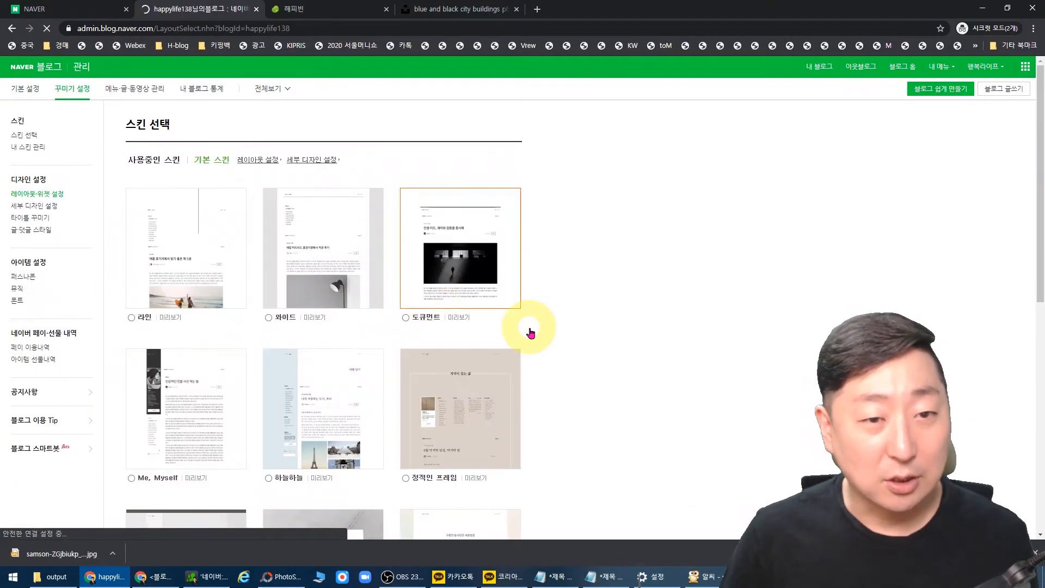
pyautogui.scroll(-3, 504, 326)
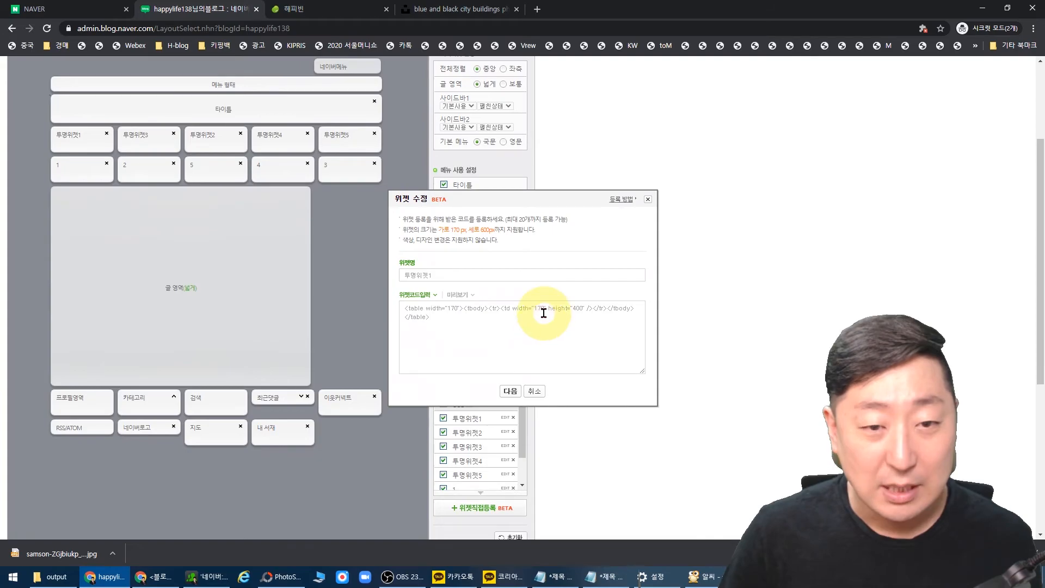
pyautogui.click(577, 311)
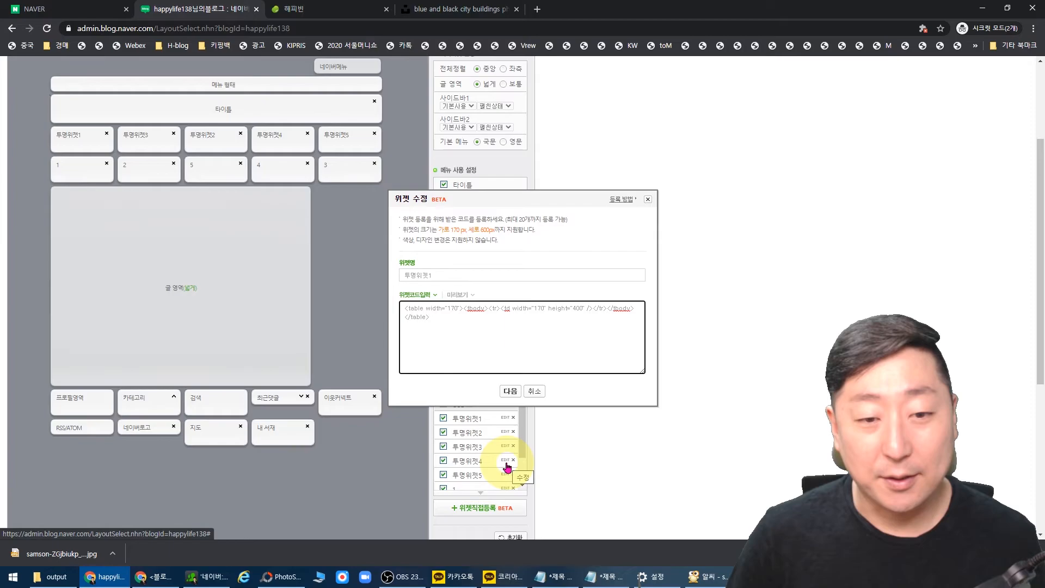
pyautogui.click(510, 390)
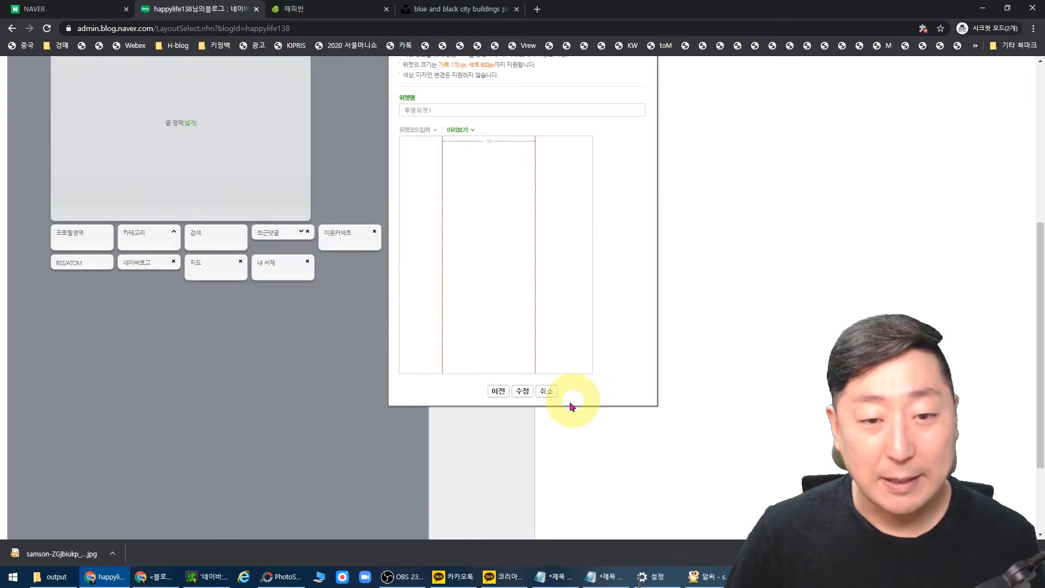
pyautogui.click(522, 390)
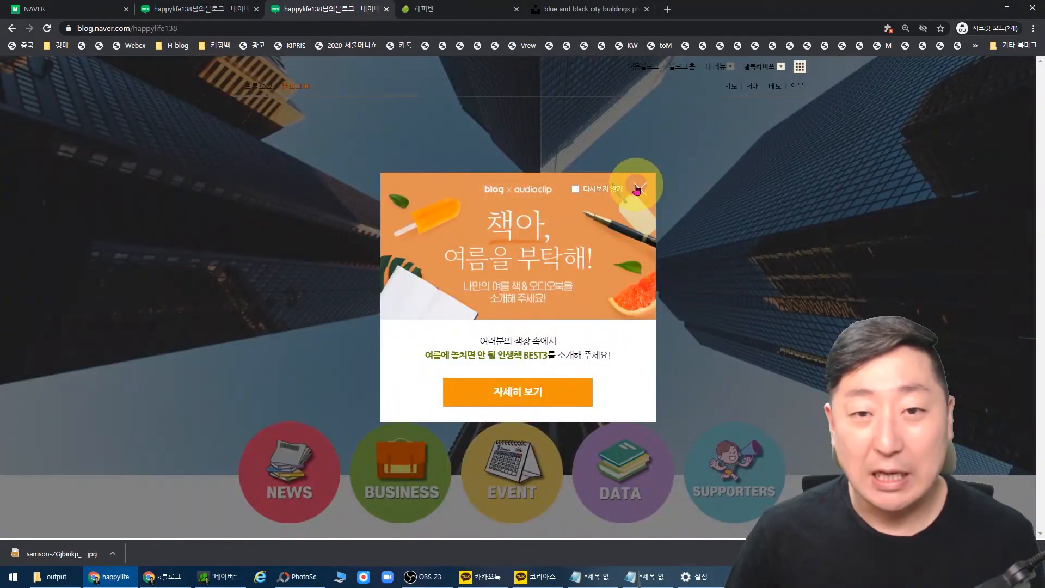
# Close the blog home's promotional popup, test the BUSINESS icon's link and return to the blog home.
pyautogui.click(636, 188)
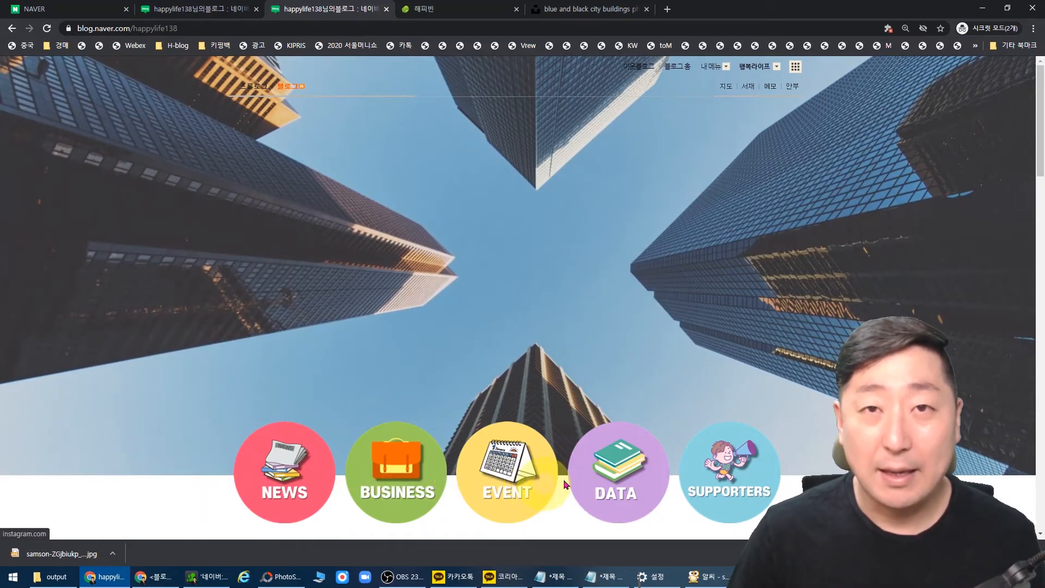
pyautogui.scroll(-1, 745, 449)
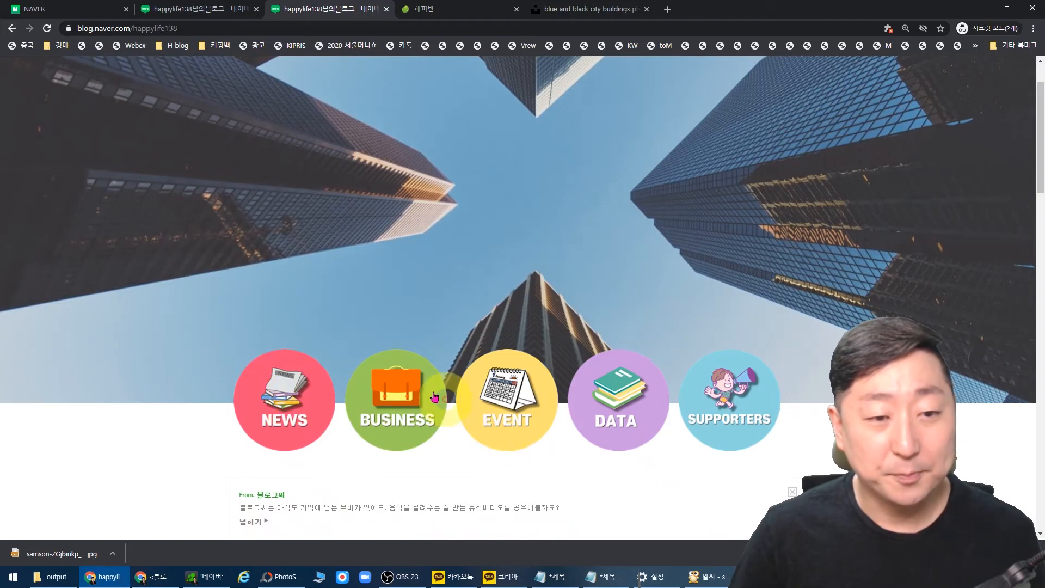
pyautogui.click(397, 397)
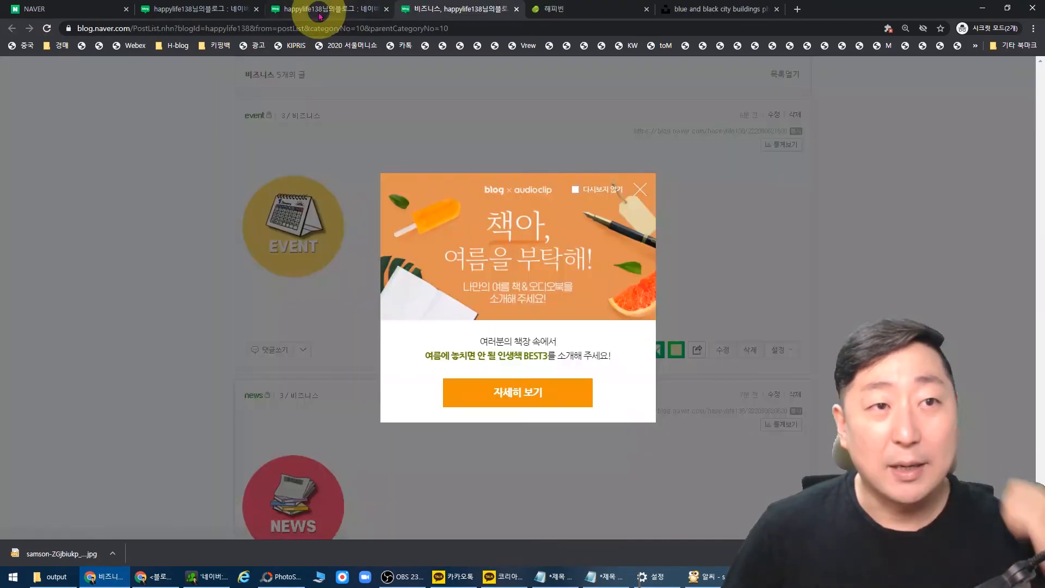
pyautogui.click(327, 9)
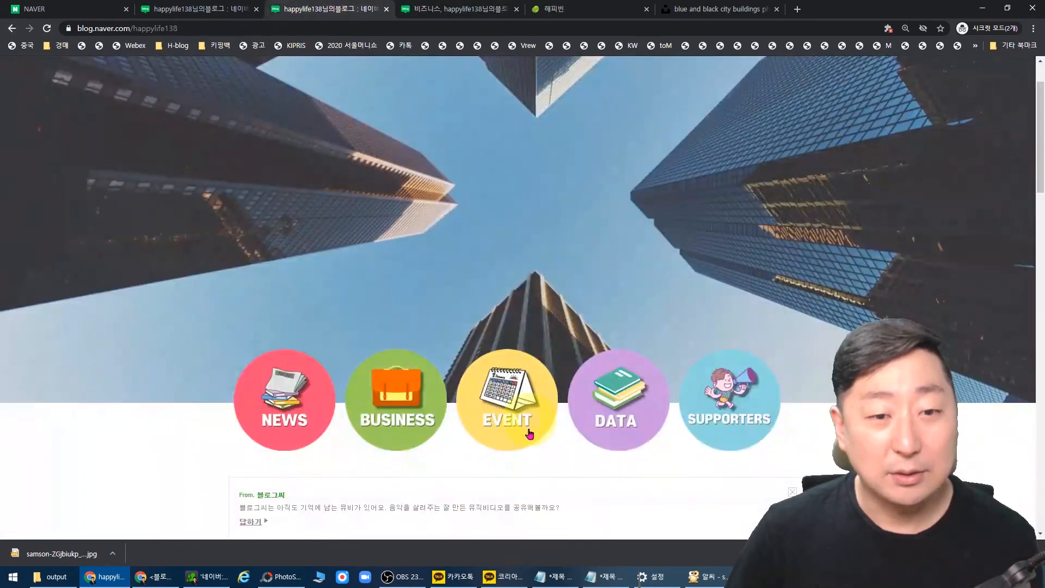
# Test the EVENT icon's link and check the 인스타그램 code in the Notepad notes.
pyautogui.click(505, 403)
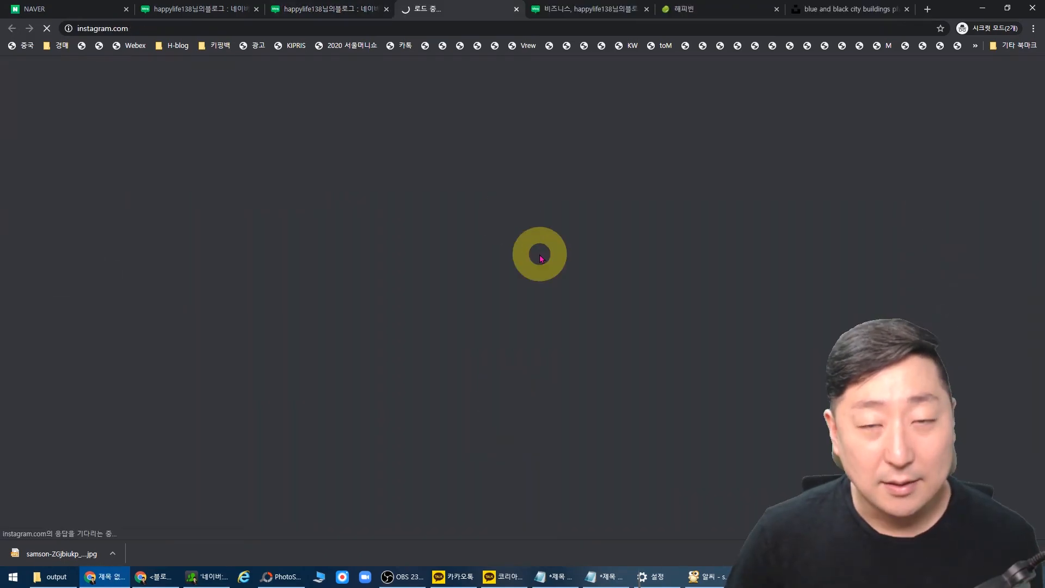
pyautogui.hotkey('alt', 'Tab')
pyautogui.hotkey('alt', 'Tab')
pyautogui.hotkey('alt', 'Tab')
pyautogui.hotkey('alt', 'Tab')
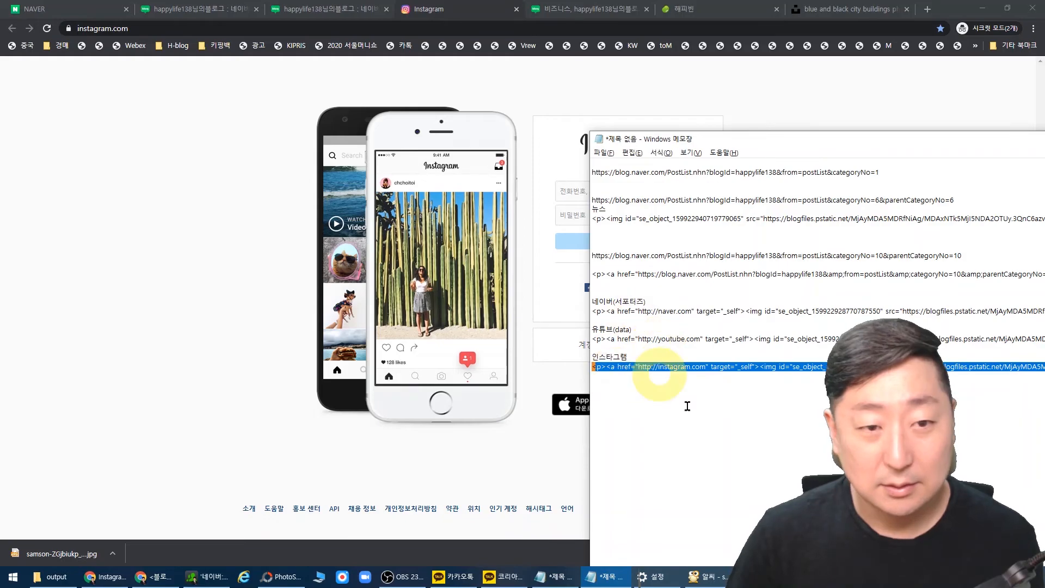
# Test the links of the DATA and SUPPORTERS icons from the blog home and return to it.
pyautogui.click(294, 11)
pyautogui.click(622, 416)
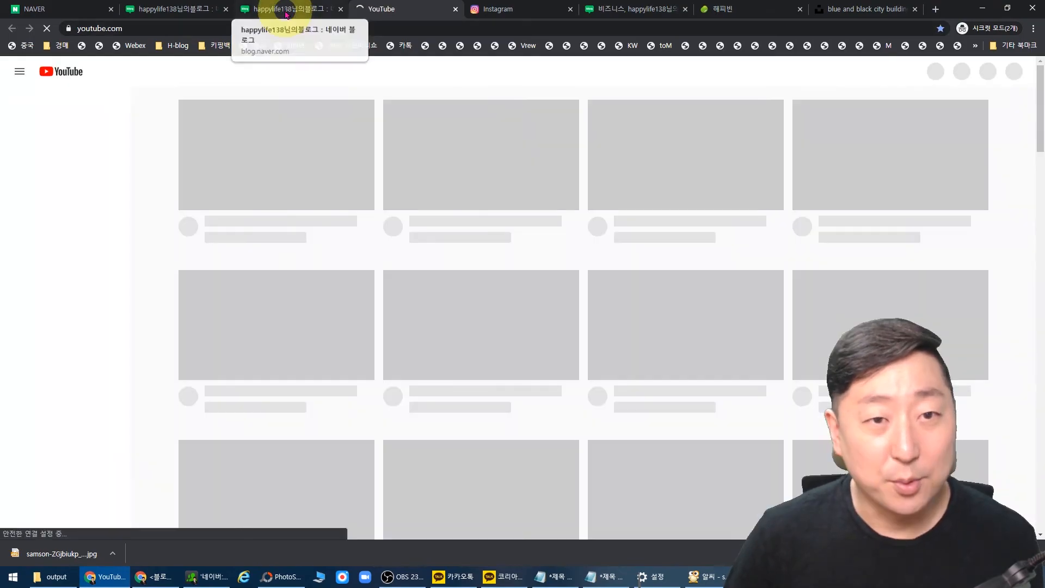
pyautogui.click(288, 8)
pyautogui.click(734, 401)
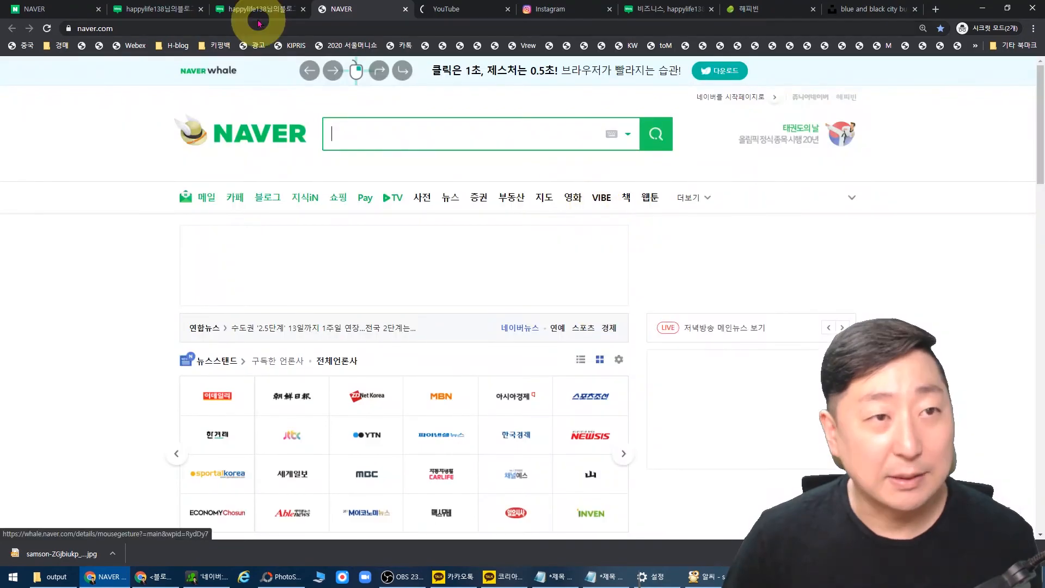
pyautogui.click(259, 11)
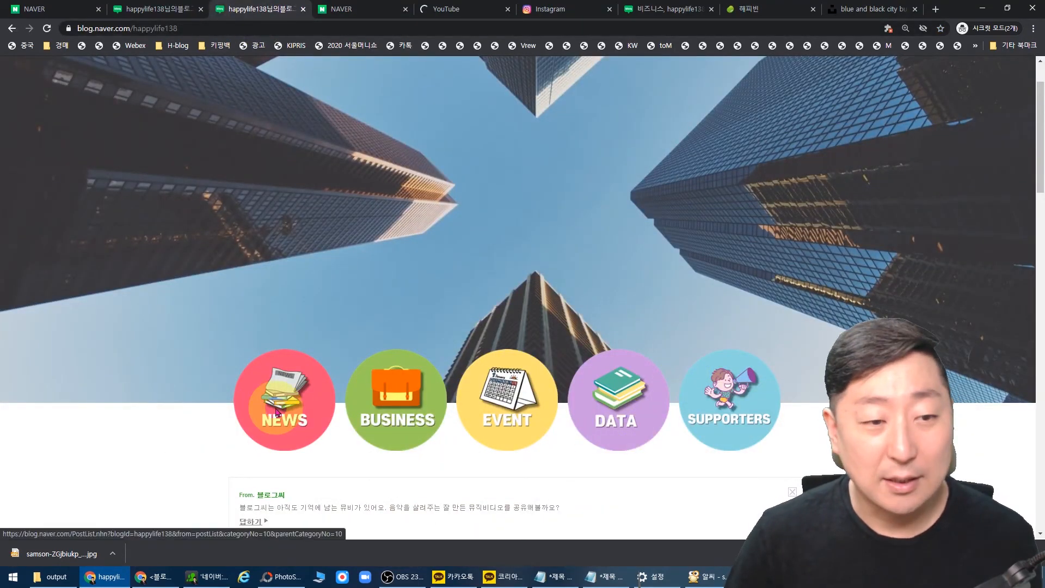
# Find the news post on the blog home and open it for editing.
pyautogui.scroll(1, 293, 402)
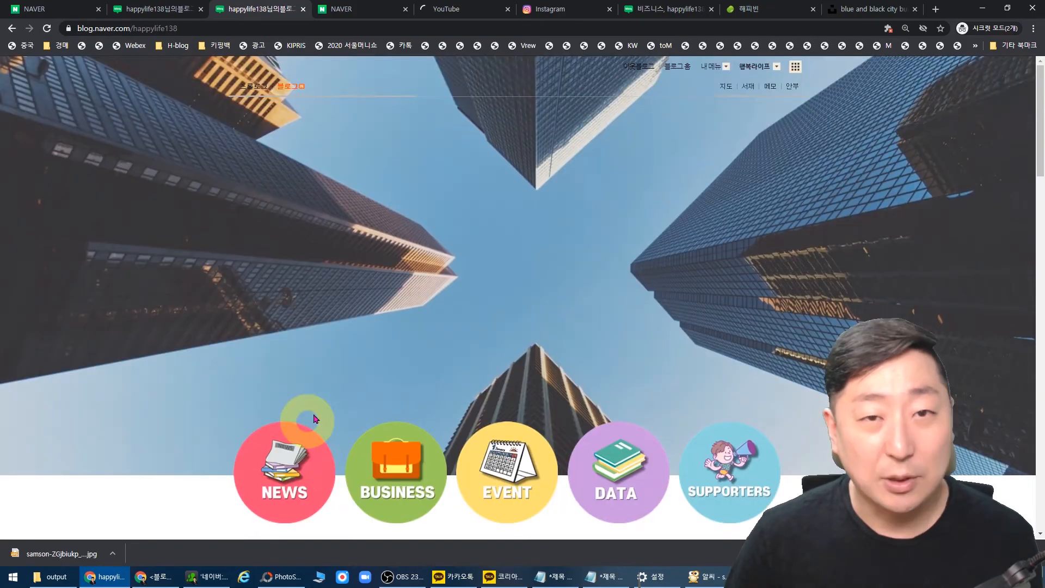
pyautogui.click(338, 400)
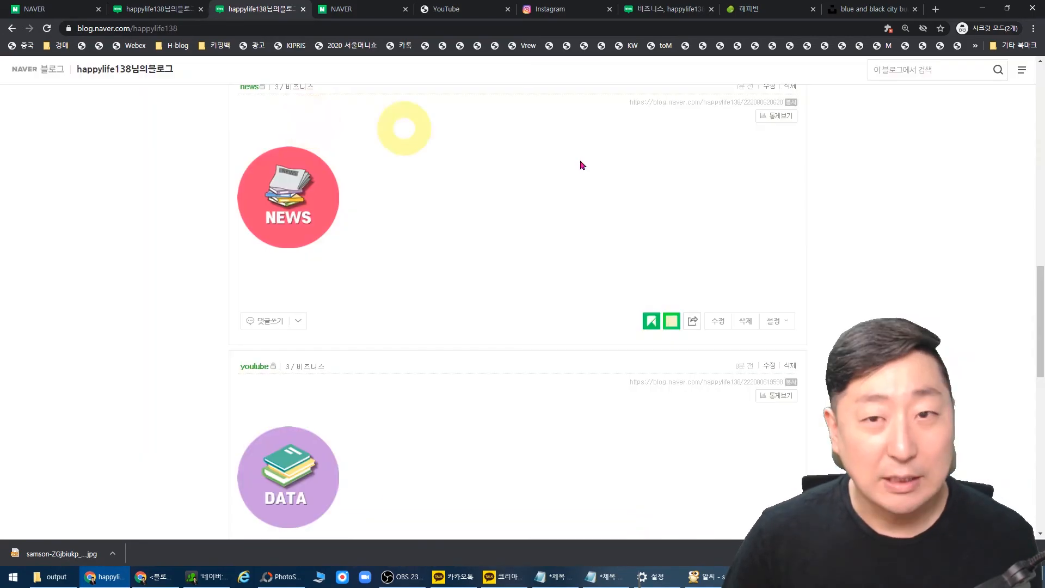
pyautogui.scroll(2, 673, 194)
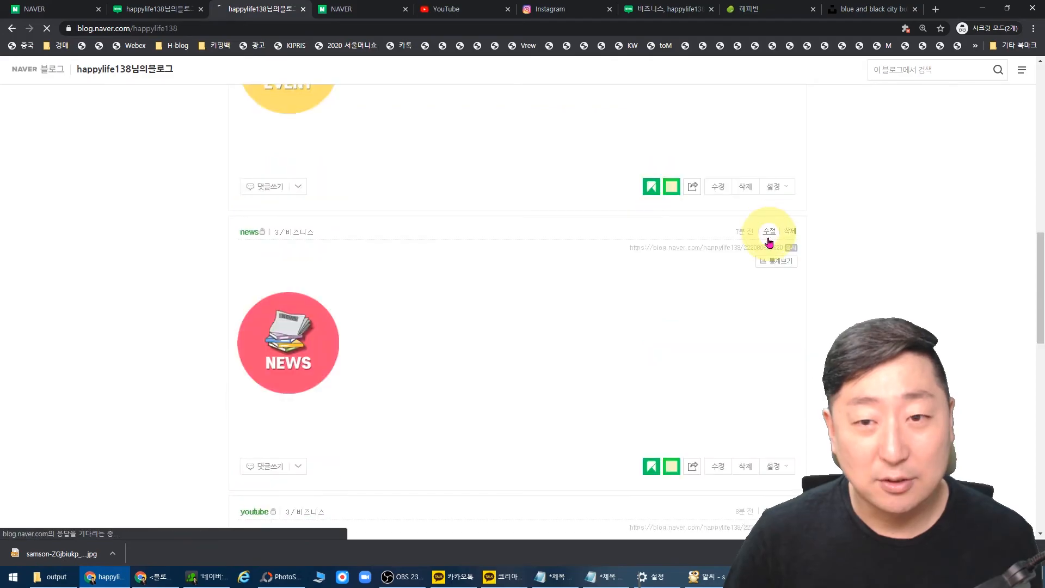
pyautogui.click(769, 230)
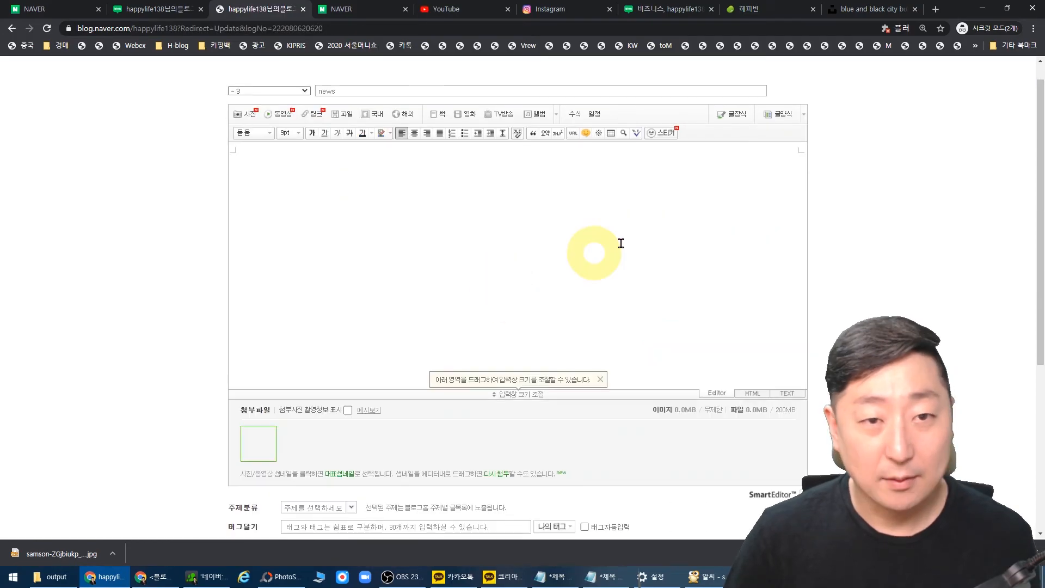
# Return to the blog home and open its layout and widget settings (레이아웃·위젯 설정) at the widget list.
pyautogui.click(164, 10)
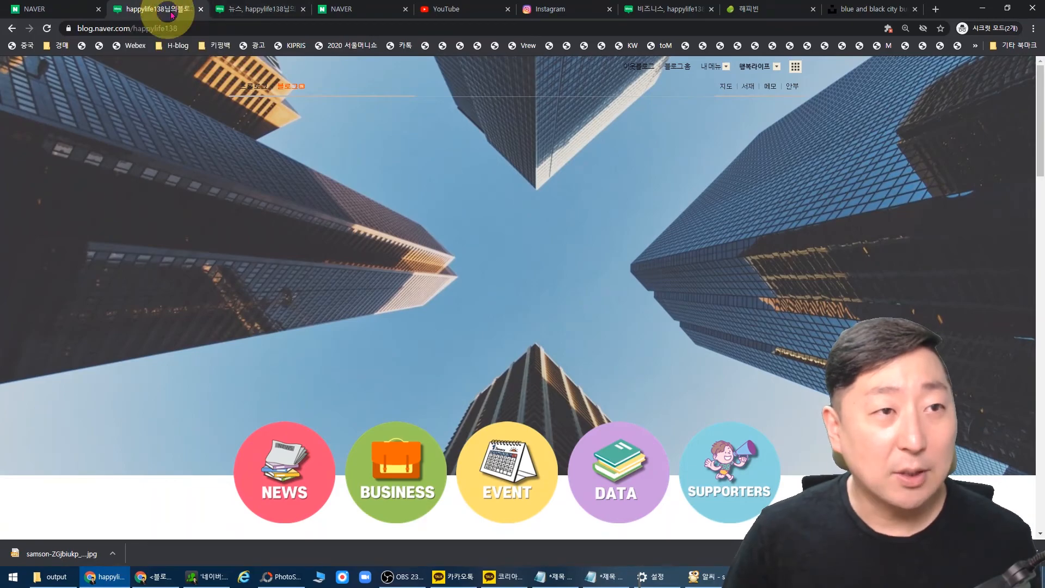
pyautogui.click(726, 67)
pyautogui.click(708, 109)
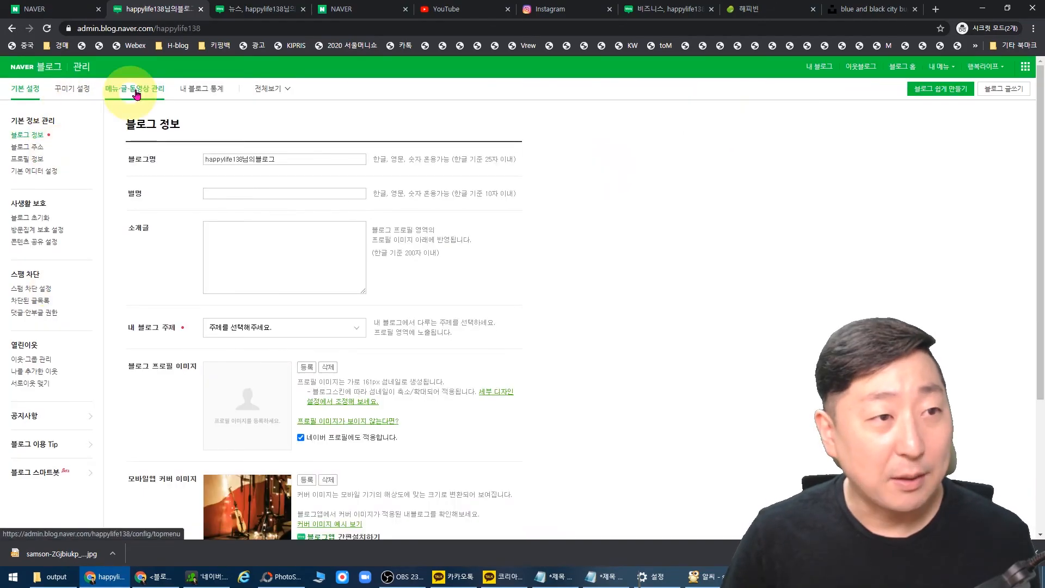
pyautogui.click(80, 144)
pyautogui.click(80, 92)
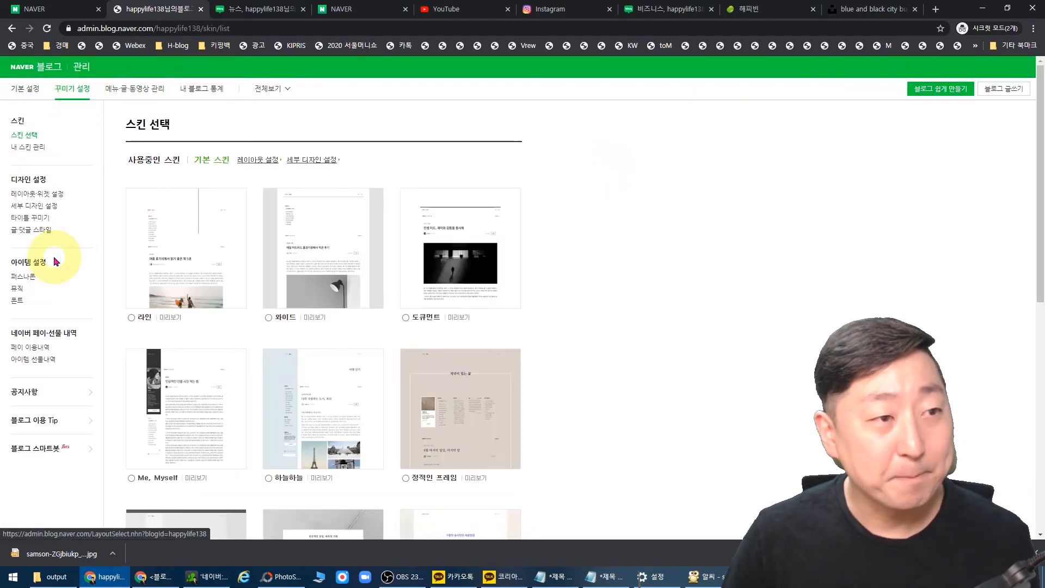
pyautogui.click(54, 196)
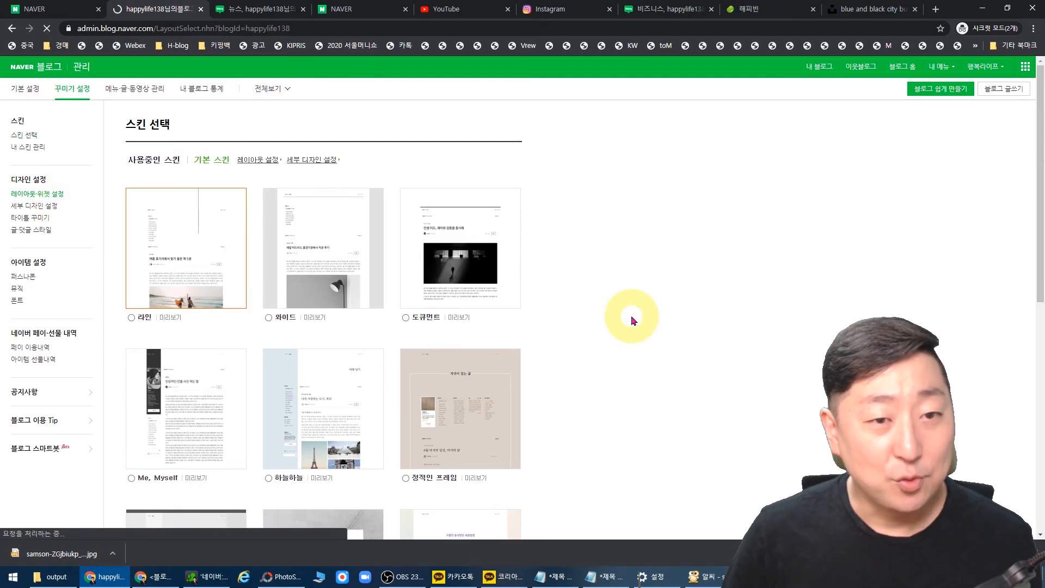
pyautogui.scroll(-2, 558, 283)
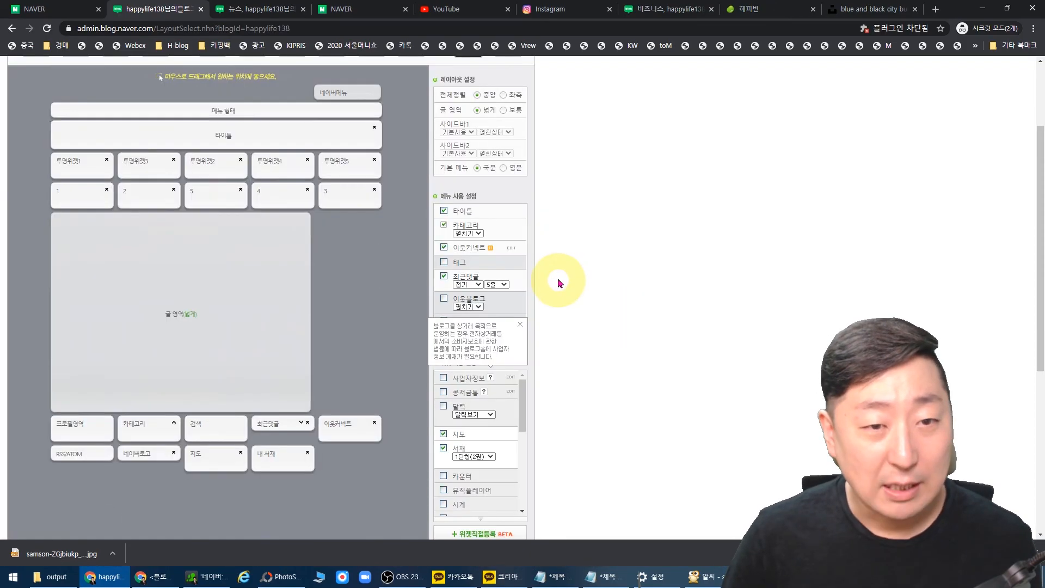
pyautogui.scroll(-2, 558, 283)
pyautogui.moveTo(522, 299)
pyautogui.mouseDown()
pyautogui.moveTo(524, 405)
pyautogui.moveTo(522, 290)
pyautogui.mouseUp()
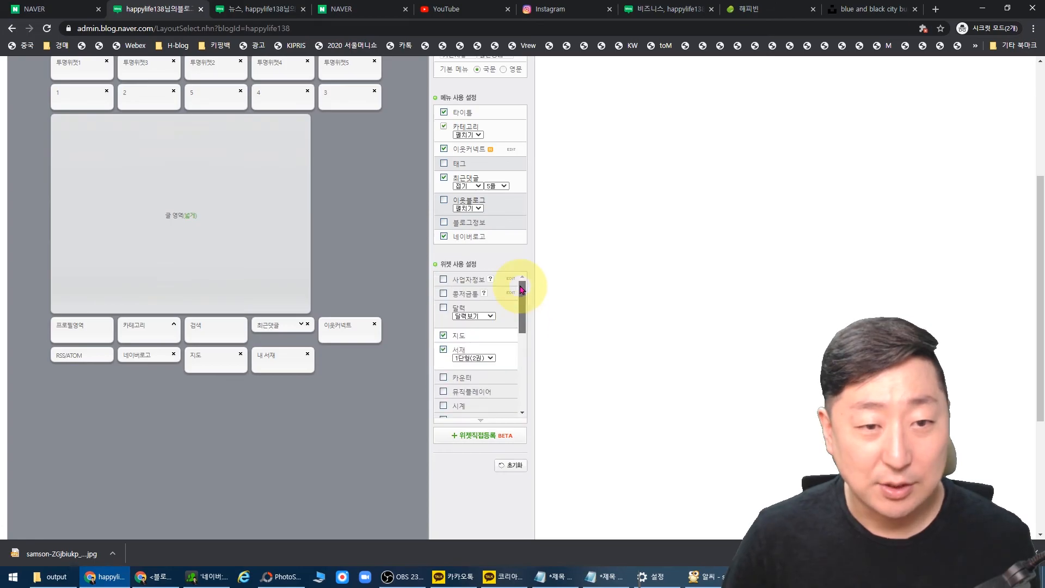
pyautogui.click(444, 280)
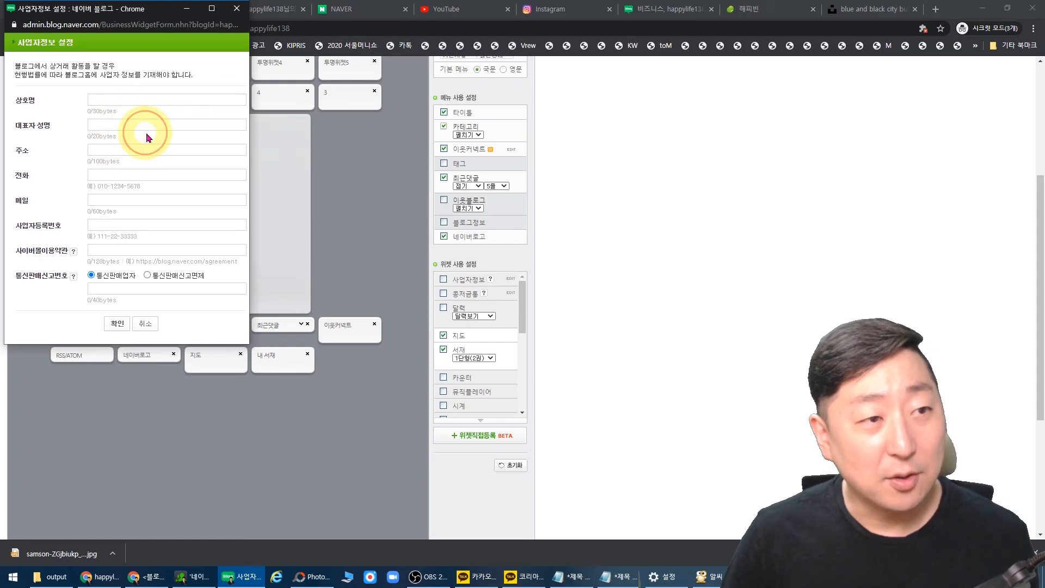
pyautogui.click(147, 149)
pyautogui.click(145, 324)
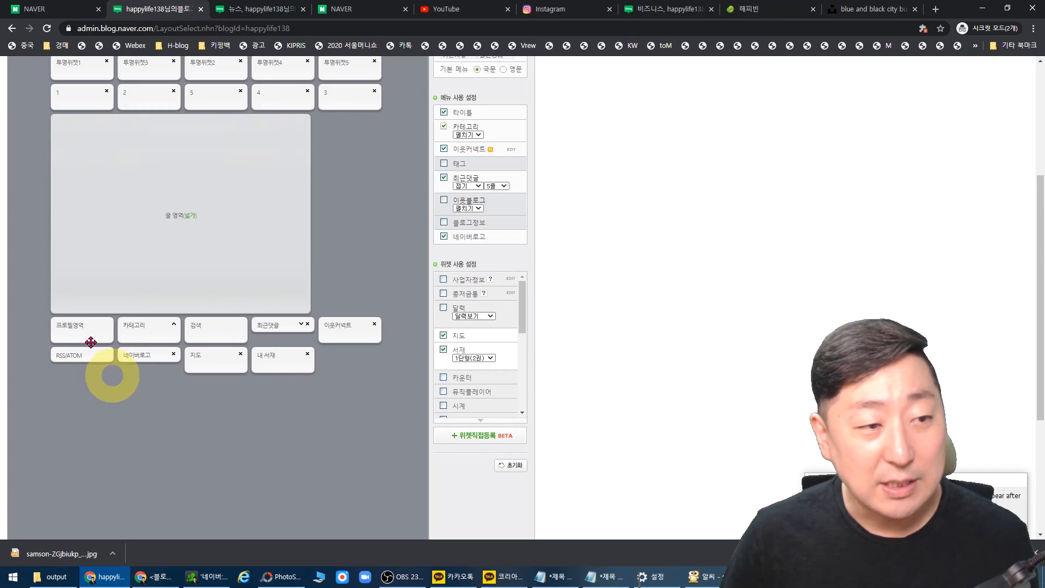
# Enable the 사업자정보 widget and submit its form with 마케팅타워 as the business name (상호명).
pyautogui.click(444, 279)
pyautogui.click(153, 102)
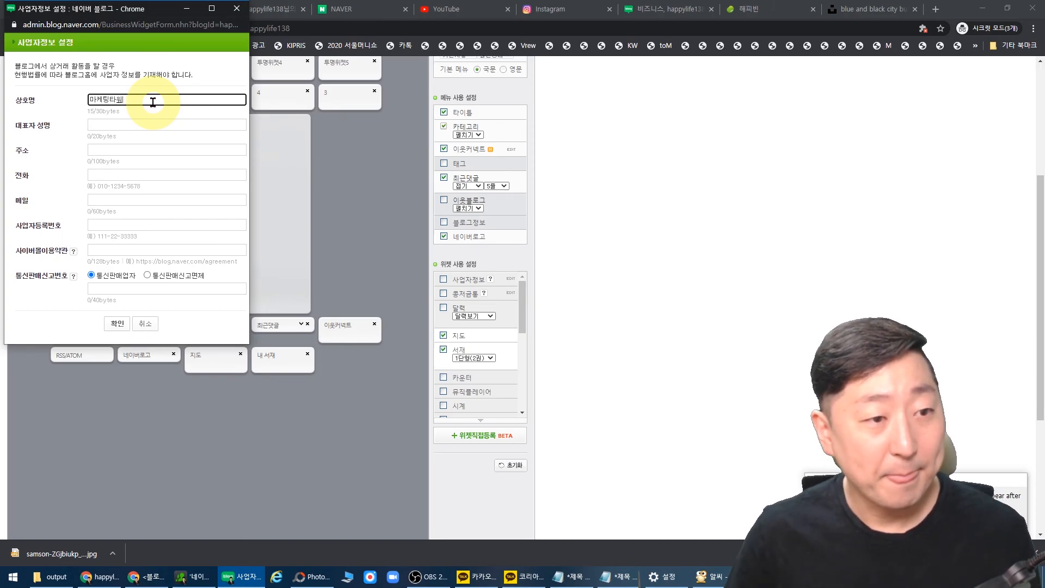
pyautogui.write('마케팅타워')
pyautogui.click(117, 324)
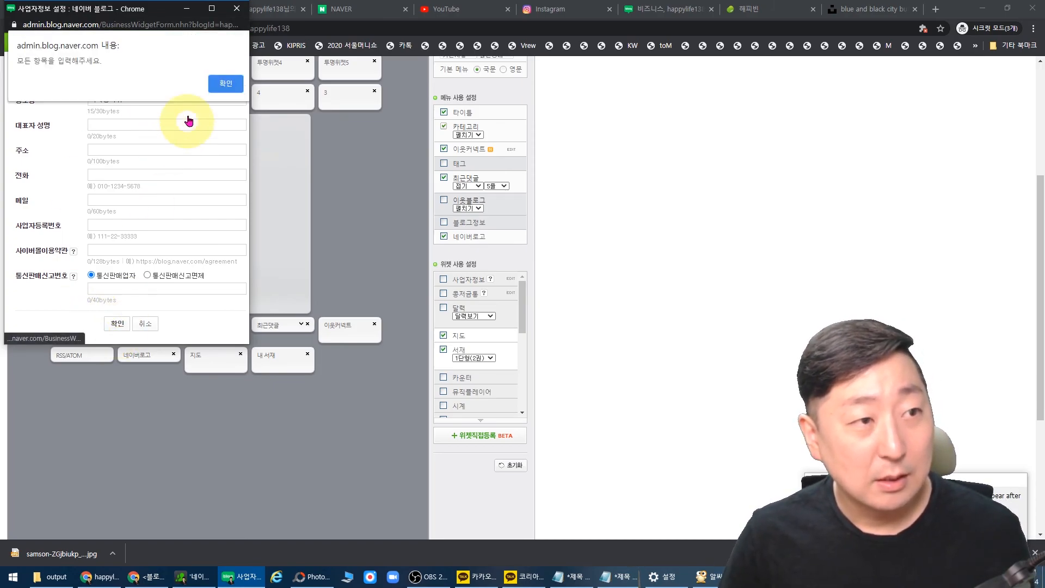
pyautogui.click(225, 83)
# Fill the representative name, address, phone, e-mail, business registration number and 사이버몰이용약관 fields with the placeholder 1.
pyautogui.write('1')
pyautogui.click(142, 151)
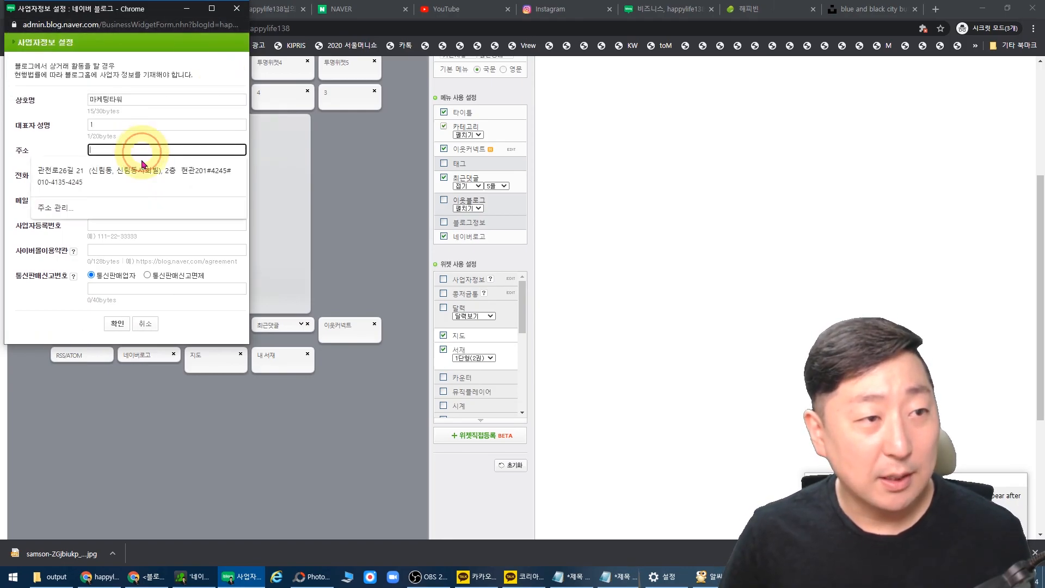
pyautogui.write('1')
pyautogui.click(129, 175)
pyautogui.write('1')
pyautogui.click(112, 200)
pyautogui.write('1')
pyautogui.click(112, 224)
pyautogui.write('1')
pyautogui.click(136, 249)
pyautogui.write('1')
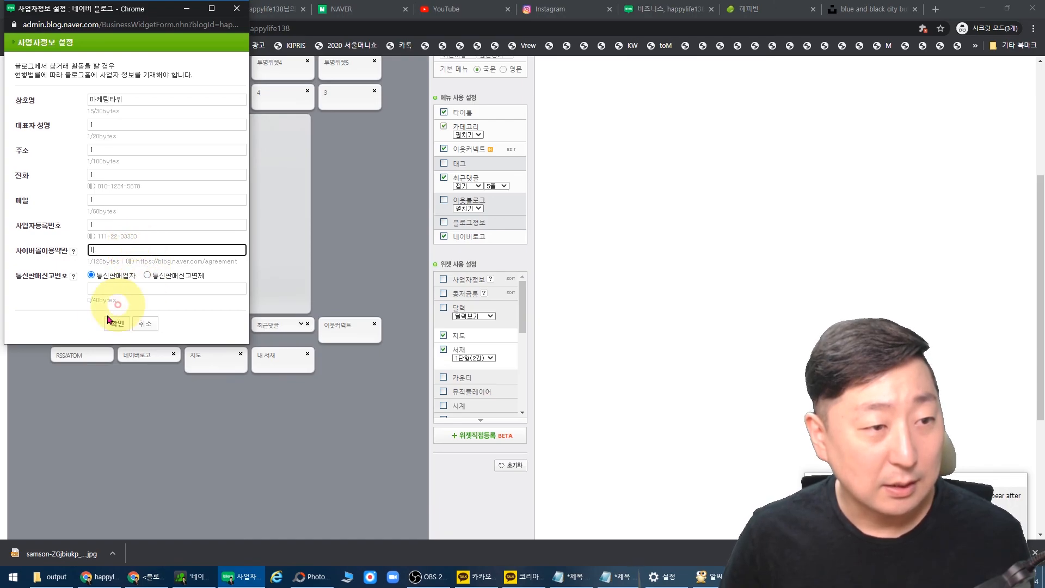
# Save the form with 통신판매신고면제 and a sample business registration number, and move the 사업자정보 widget to the start of the last row.
pyautogui.click(116, 326)
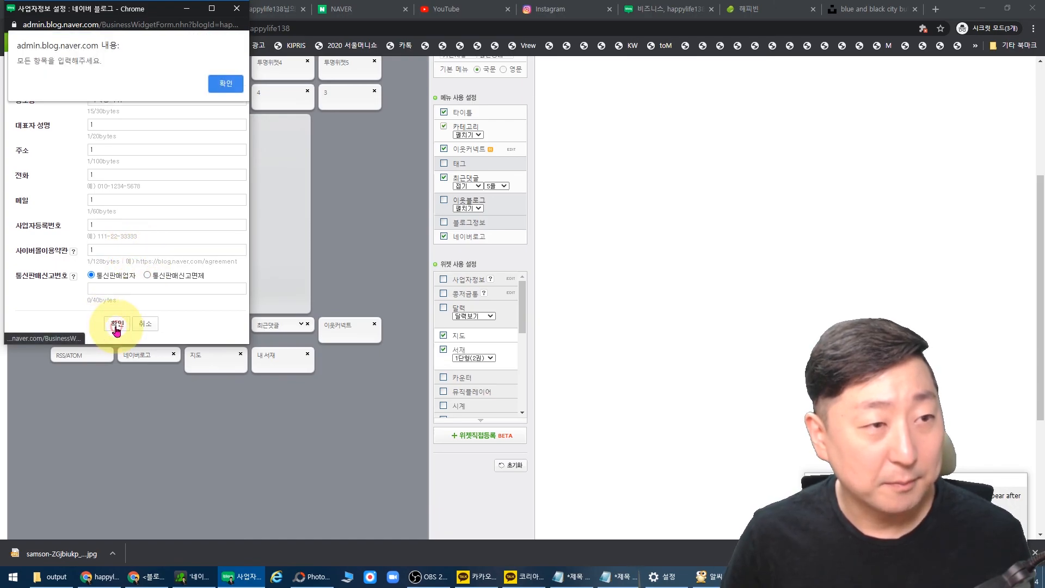
pyautogui.click(225, 82)
pyautogui.click(147, 275)
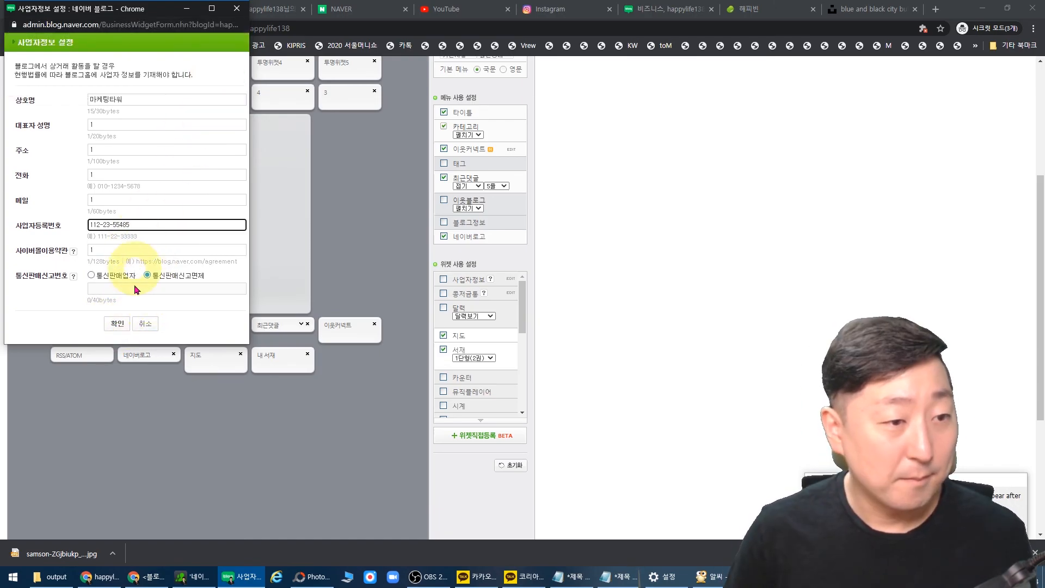
pyautogui.click(112, 323)
pyautogui.moveTo(345, 359); pyautogui.dragTo(68, 368)
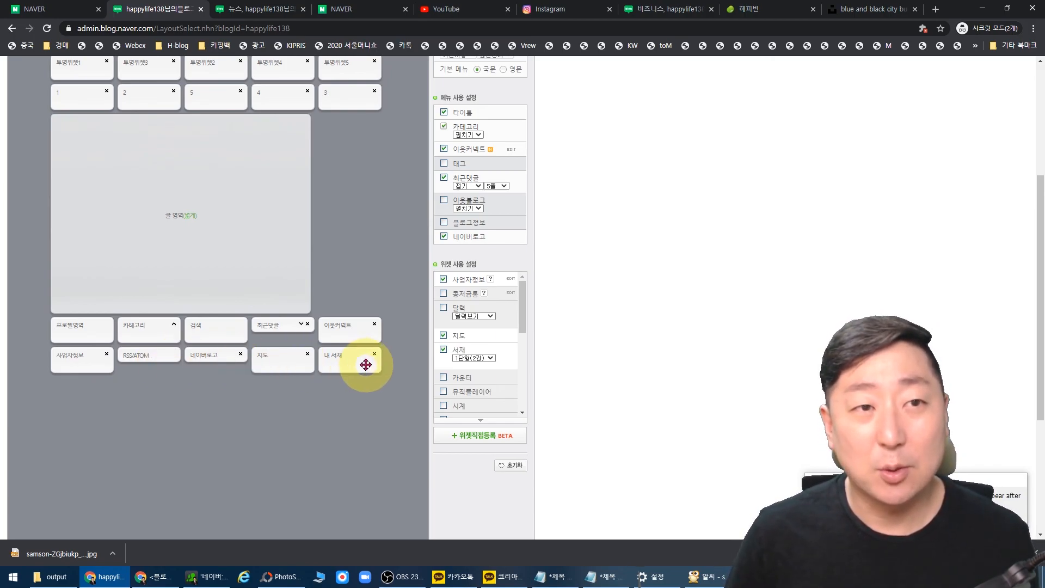
# Turn off the 사업자정보 widget and apply the layout to the blog.
pyautogui.scroll(1, 262, 310)
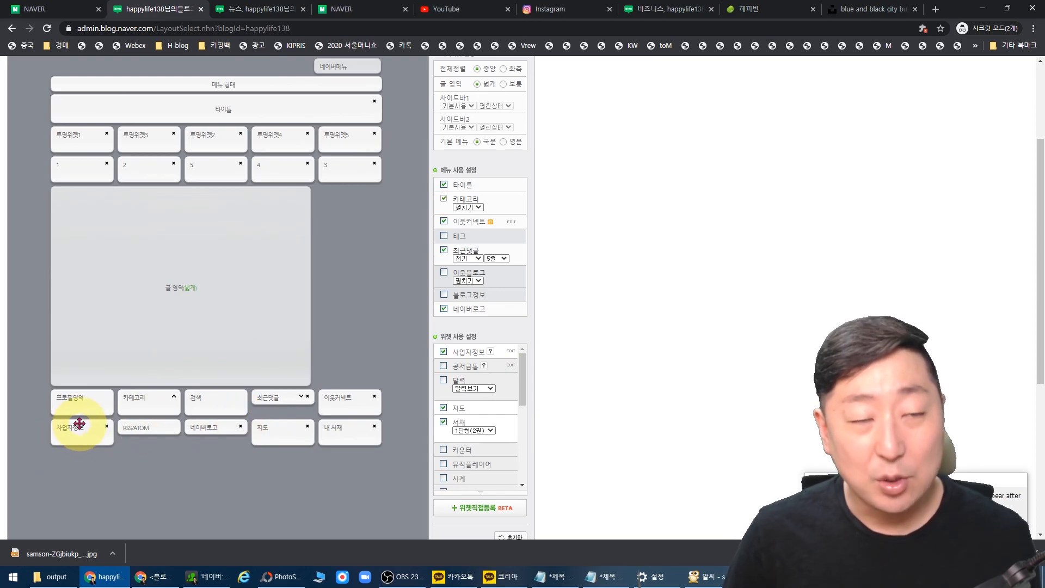
pyautogui.click(444, 352)
pyautogui.scroll(-5, 596, 354)
pyautogui.click(250, 509)
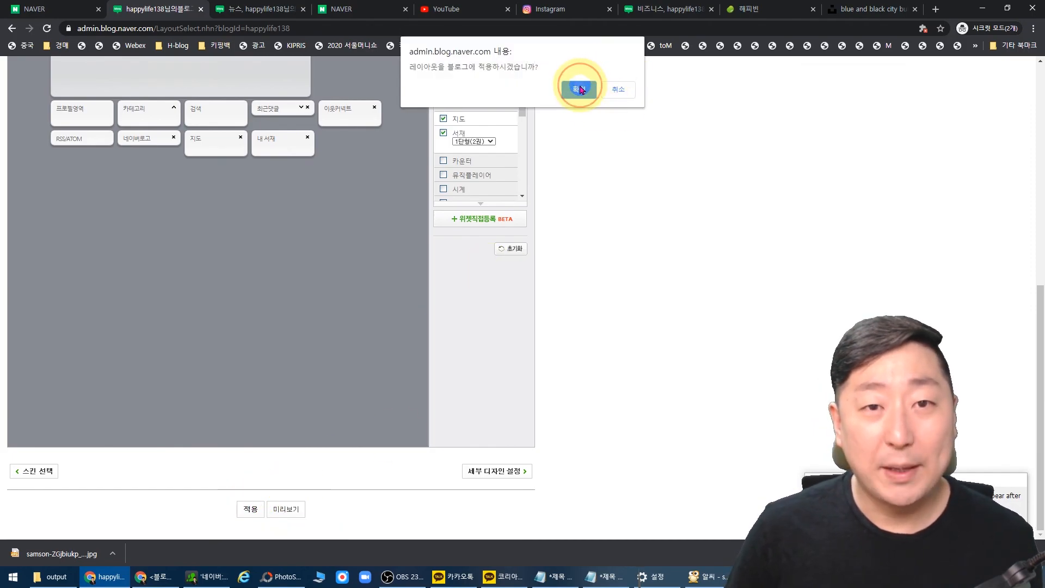
pyautogui.click(580, 88)
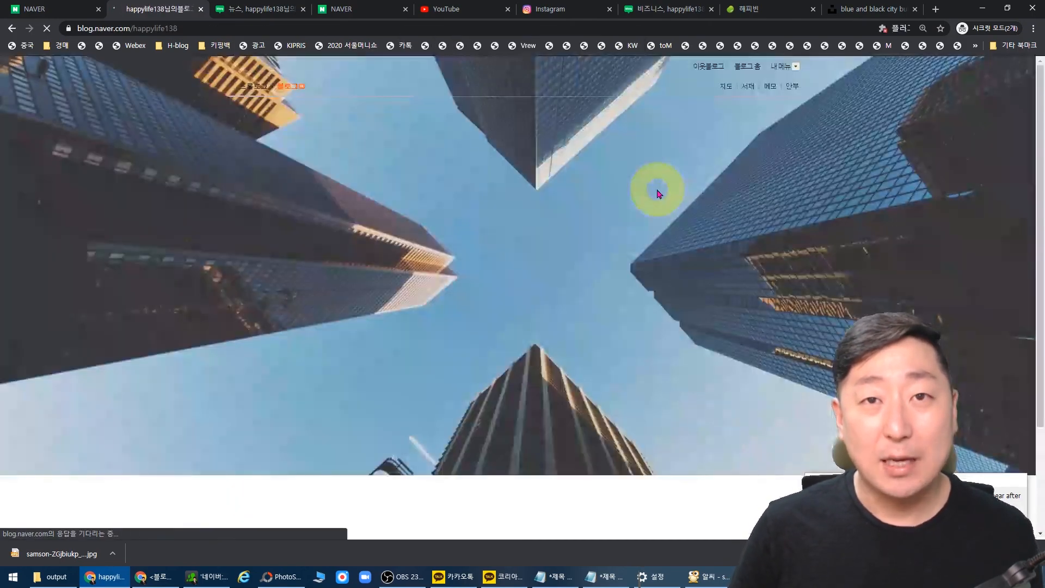